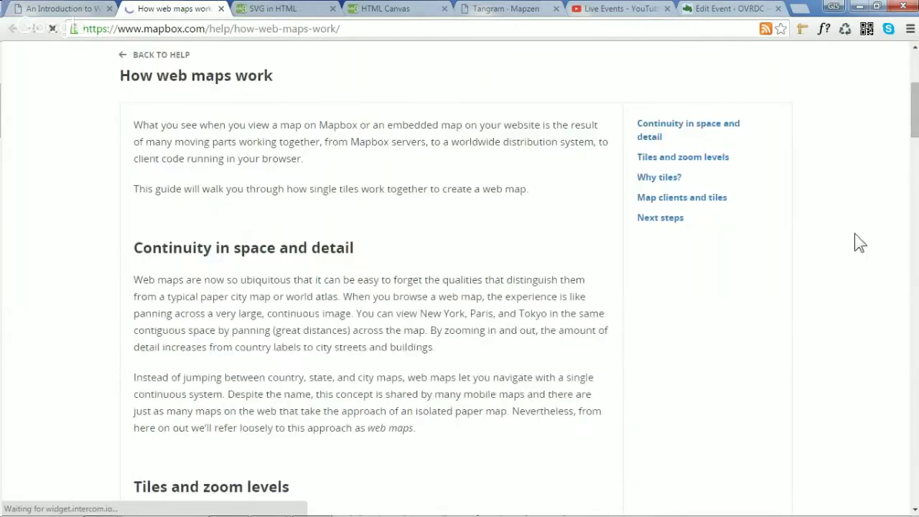
Read the Mapbox guide's Tiles and zoom levels section and highlight the 0/0/0 label on the world tile
scroll(859, 242, "down", 1)
scroll(859, 243, "down", 7)
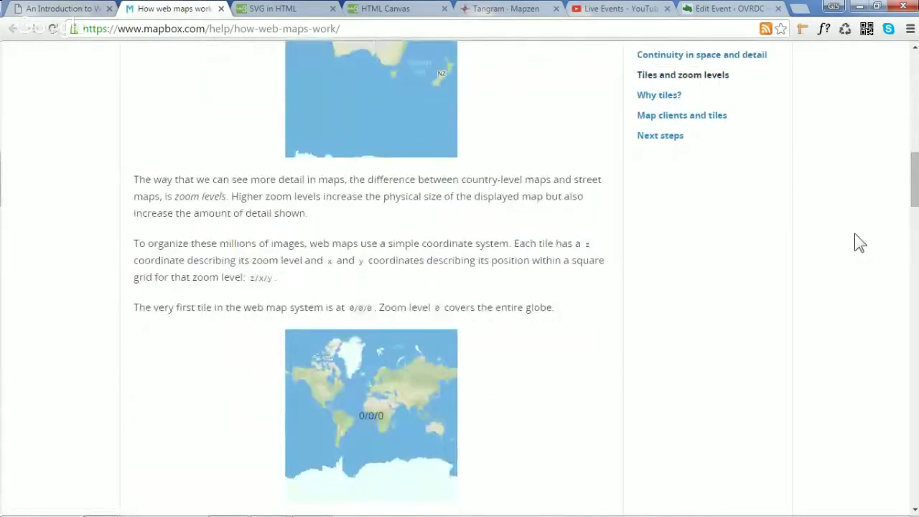
scroll(859, 243, "up", 3)
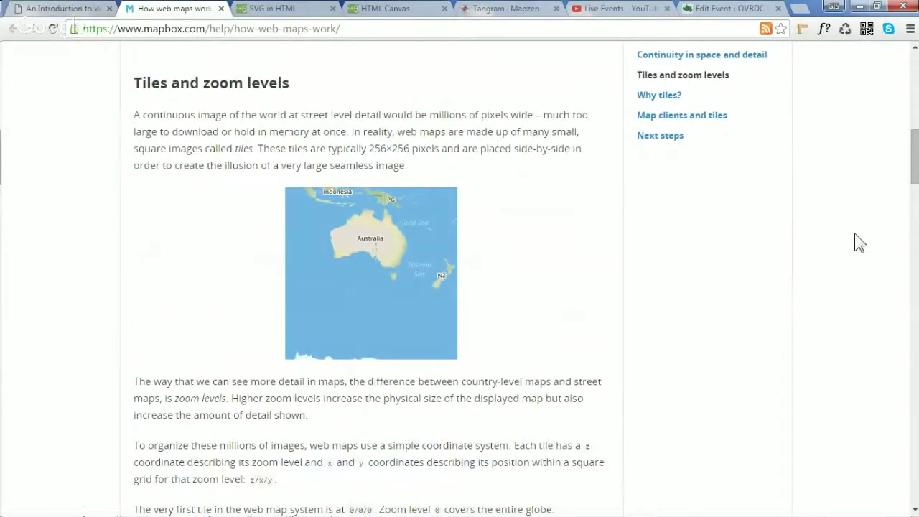
scroll(796, 236, "down", 2)
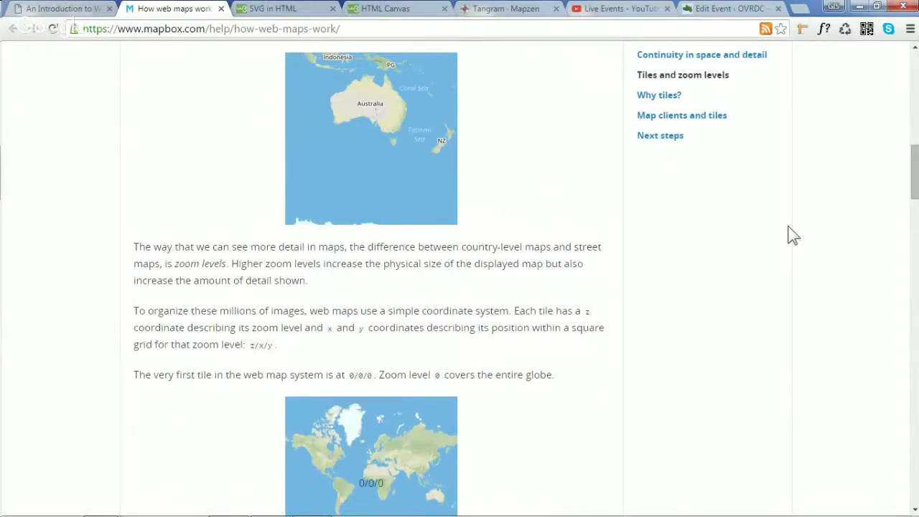
scroll(792, 235, "down", 2)
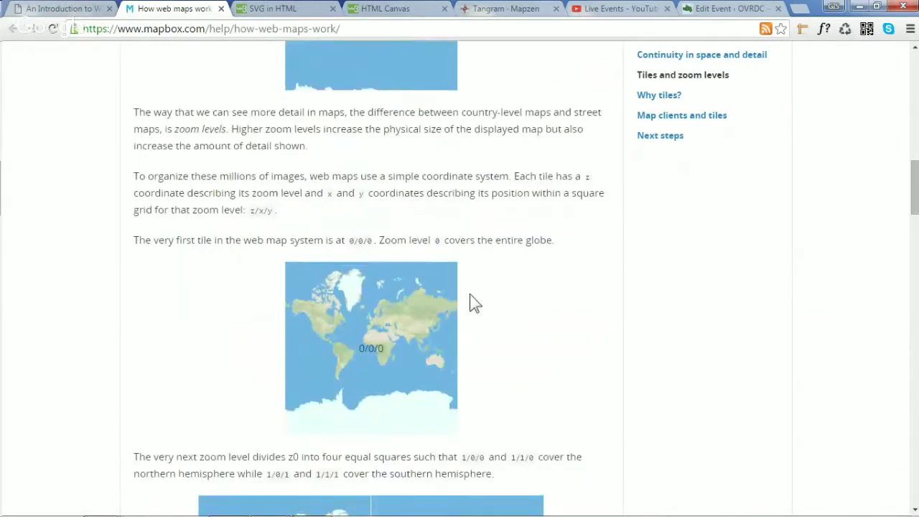
left_click_drag(380, 348, 357, 349)
scroll(568, 330, "down", 4)
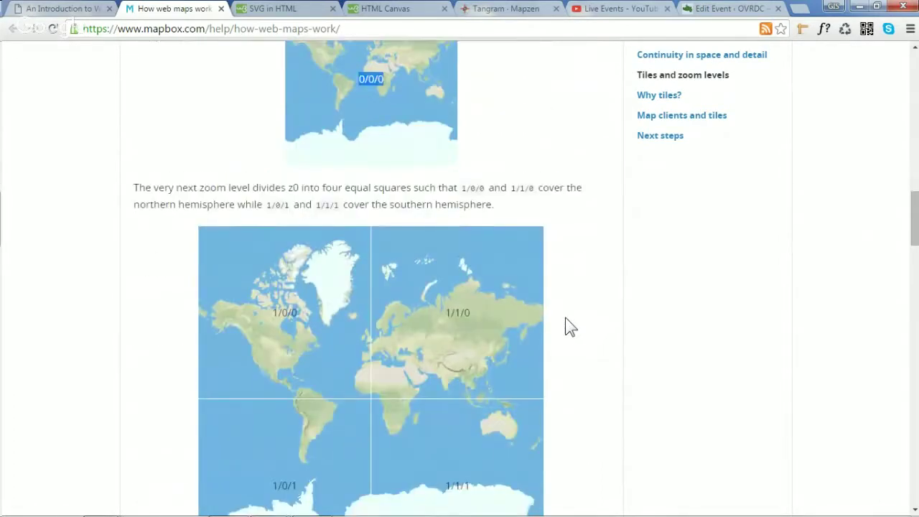
Examine the four-tile diagram, highlighting the 1/0/0 label, and the list of tiles contained at each zoom level
scroll(567, 327, "down", 1)
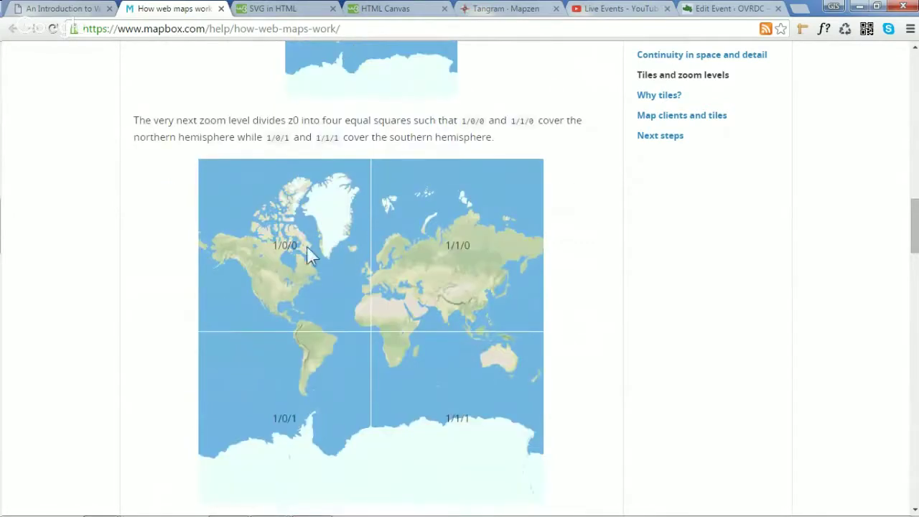
left_click_drag(279, 247, 272, 247)
left_click(287, 246)
scroll(677, 310, "down", 5)
scroll(758, 307, "up", 4)
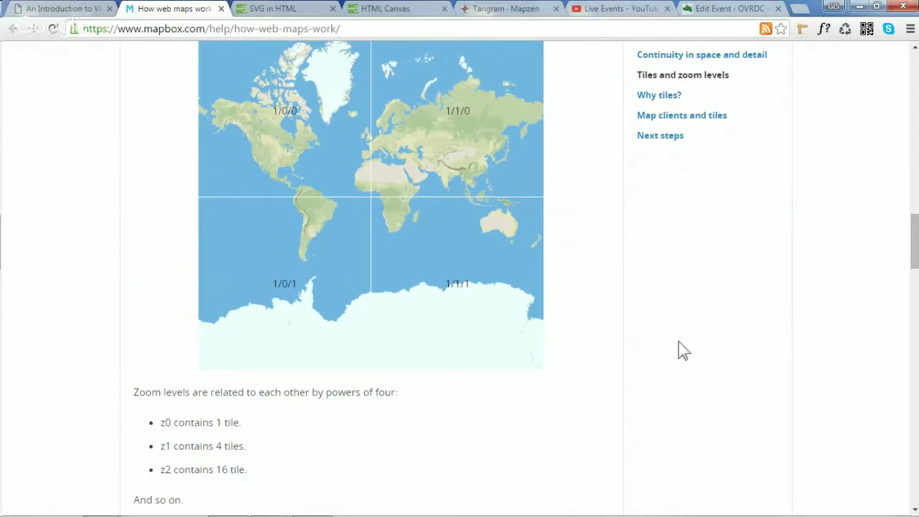
scroll(688, 337, "down", 4)
scroll(688, 331, "up", 6)
View the w3schools SVG in HTML and HTML Canvas pages, and return to the How Do Web Maps Work? slide
left_click(288, 9)
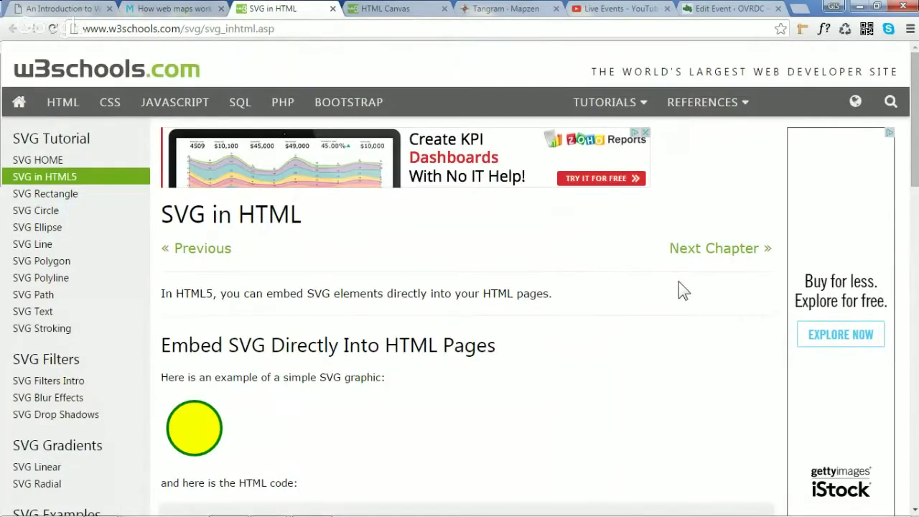
left_click(385, 9)
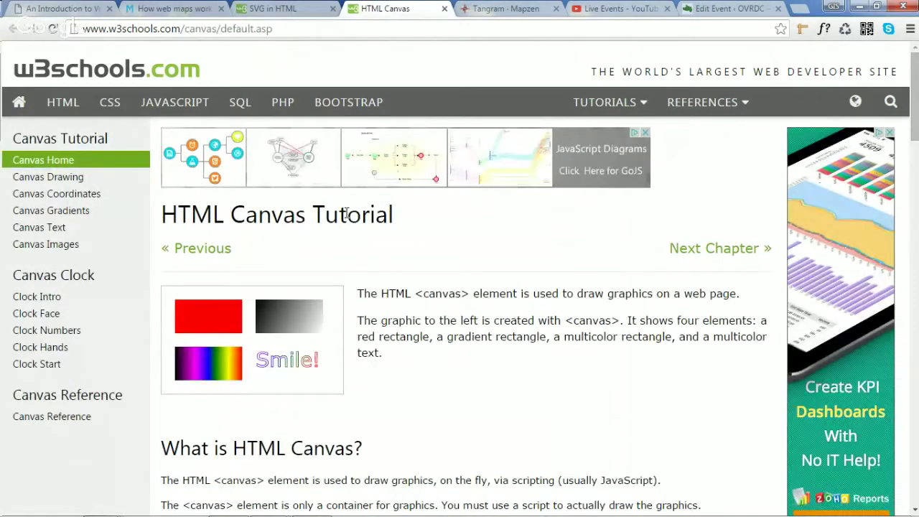
left_click(339, 8)
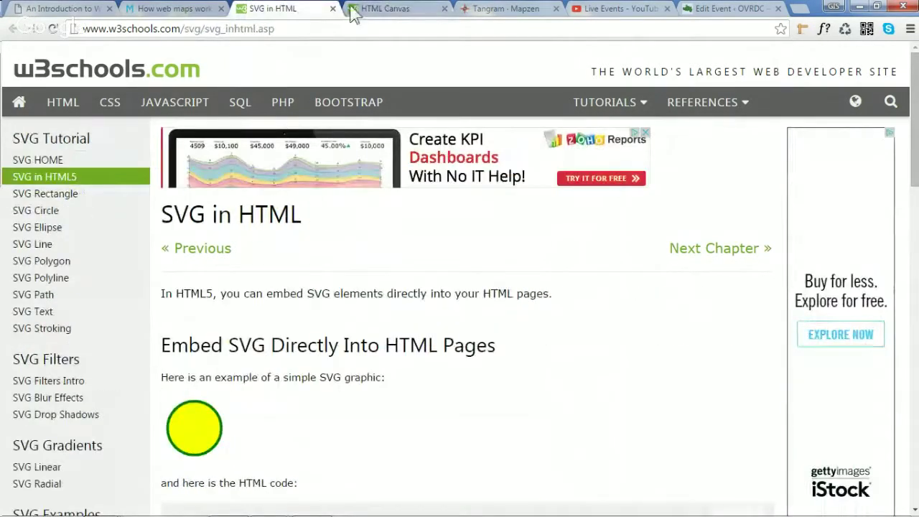
left_click(395, 10)
left_click(308, 9)
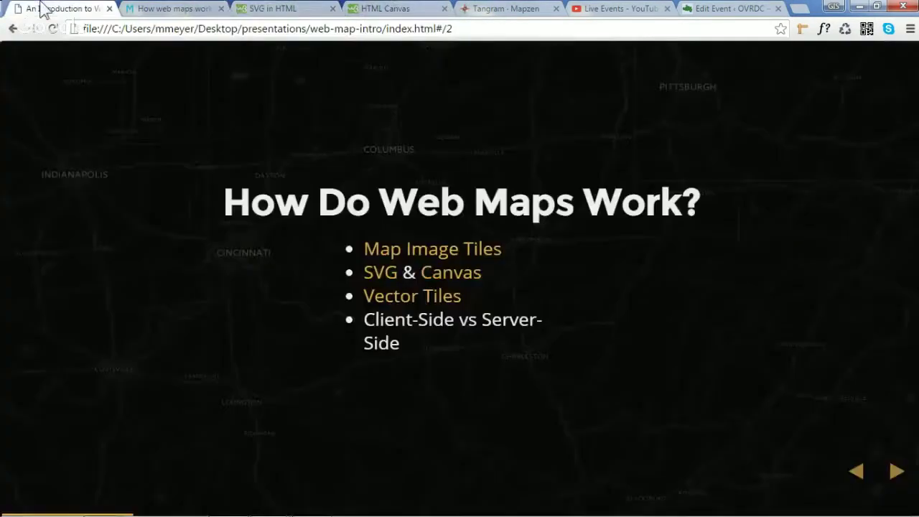
left_click(42, 9)
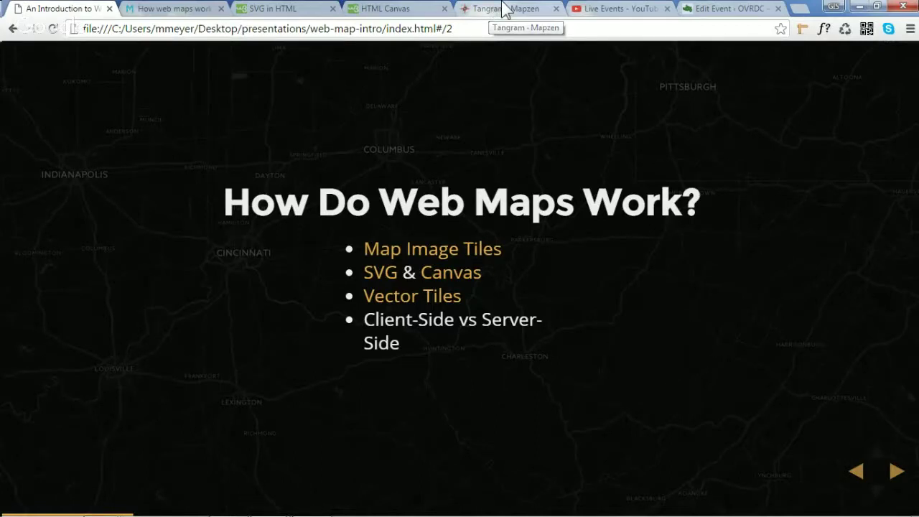
Open the Mapzen Tangram page, pan the Day/Night demo map, and view the Highlights section
left_click(504, 10)
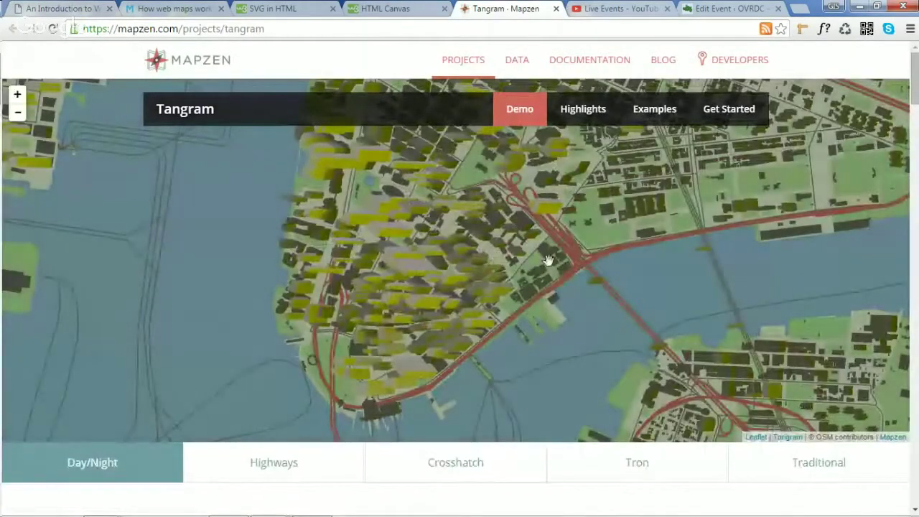
left_click_drag(440, 287, 506, 280)
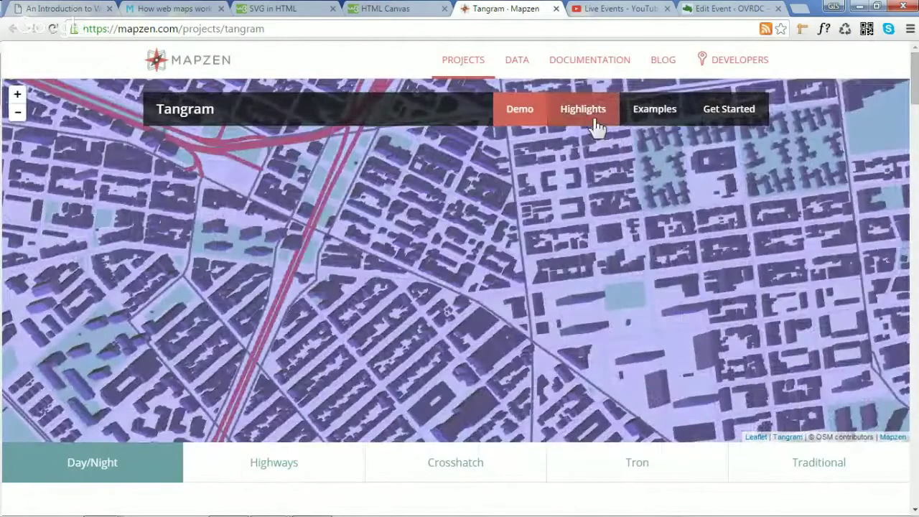
left_click(593, 121)
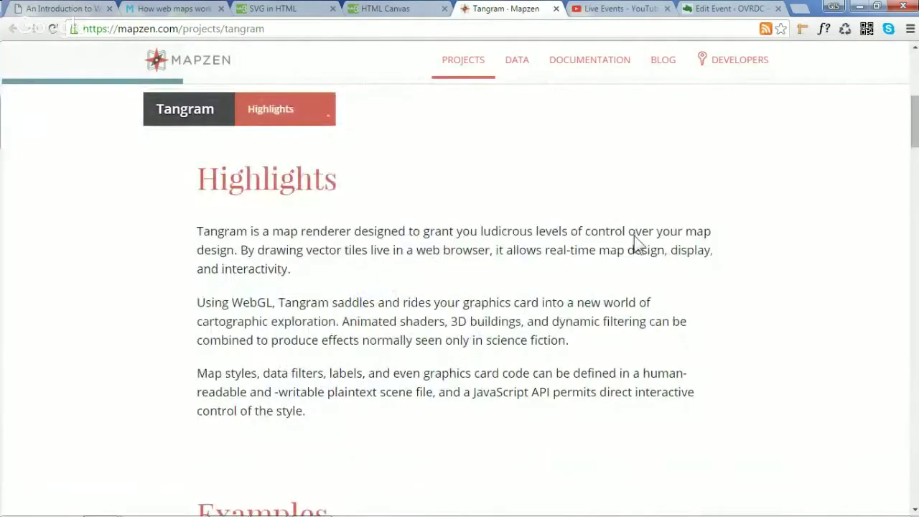
scroll(636, 244, "up", 5)
Show the Tangram demo map in the Highways and Tron styles and pan around the Tron version
left_click(285, 468)
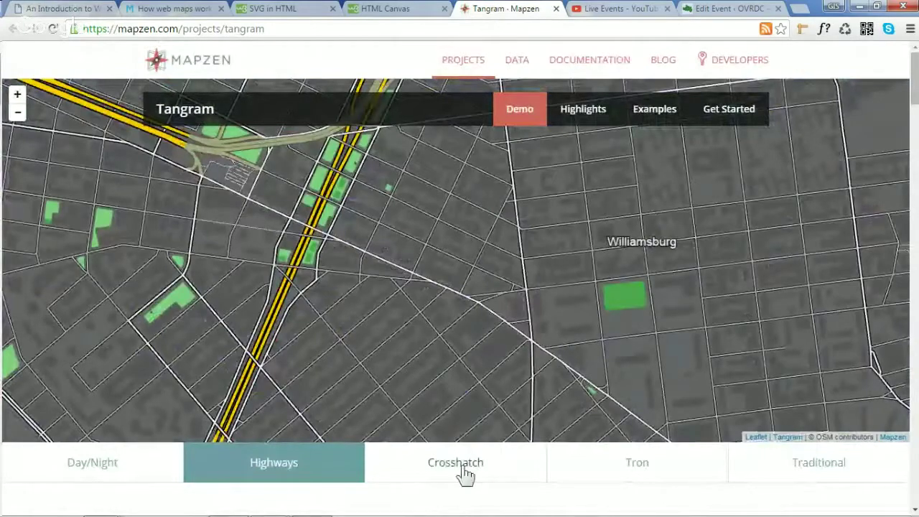
left_click(643, 475)
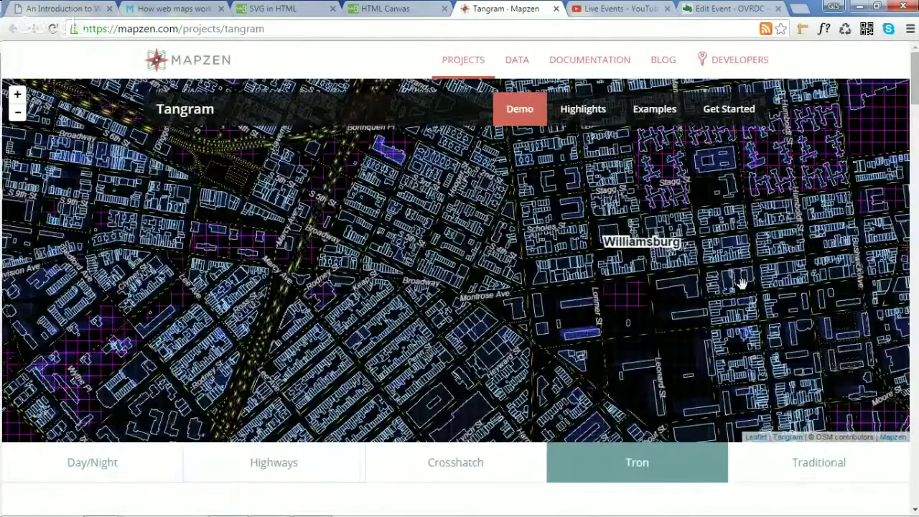
left_click_drag(375, 239, 662, 256)
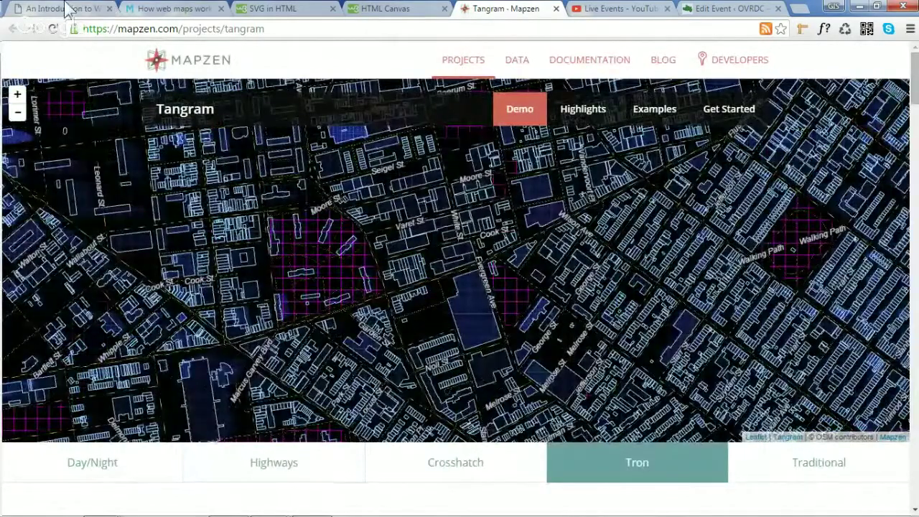
left_click_drag(861, 308, 757, 249)
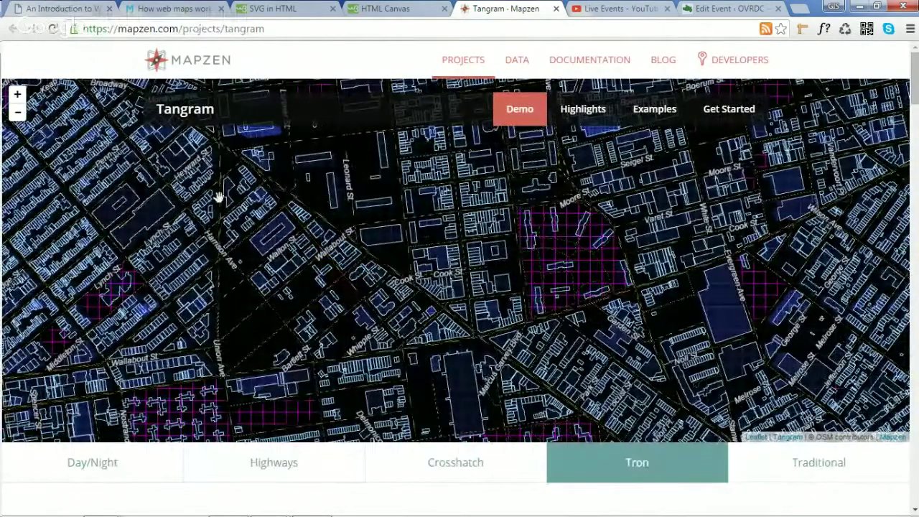
Advance the presentation to A Few Examples and open MapGeo, Well Storied and South Carolina Well Inventory in the background
left_click(63, 8)
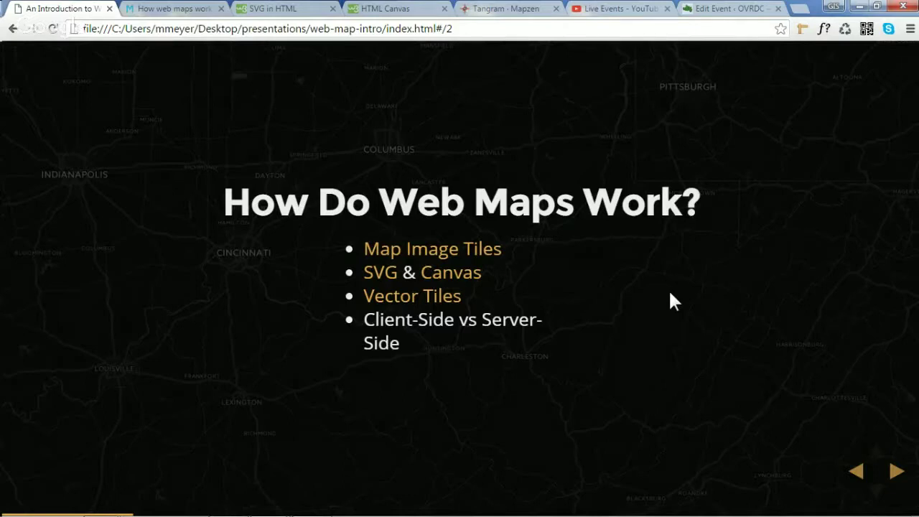
key("Right")
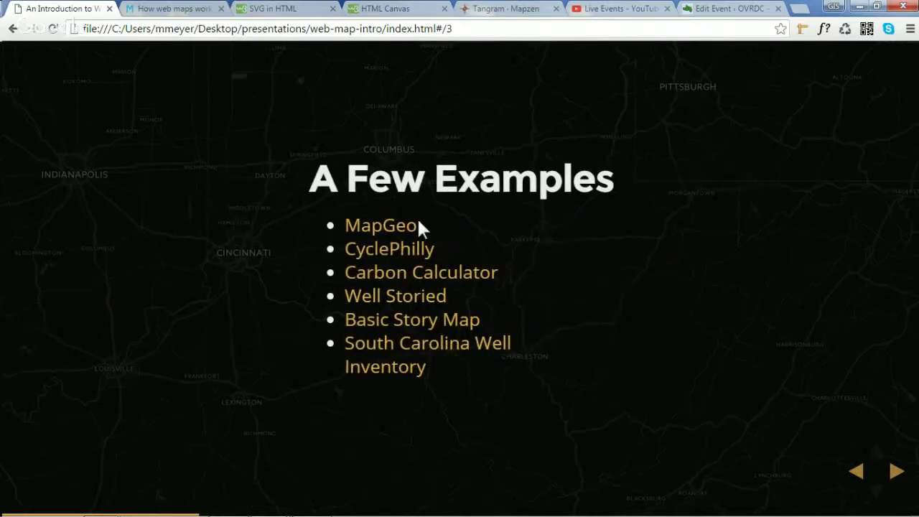
left_click(391, 234)
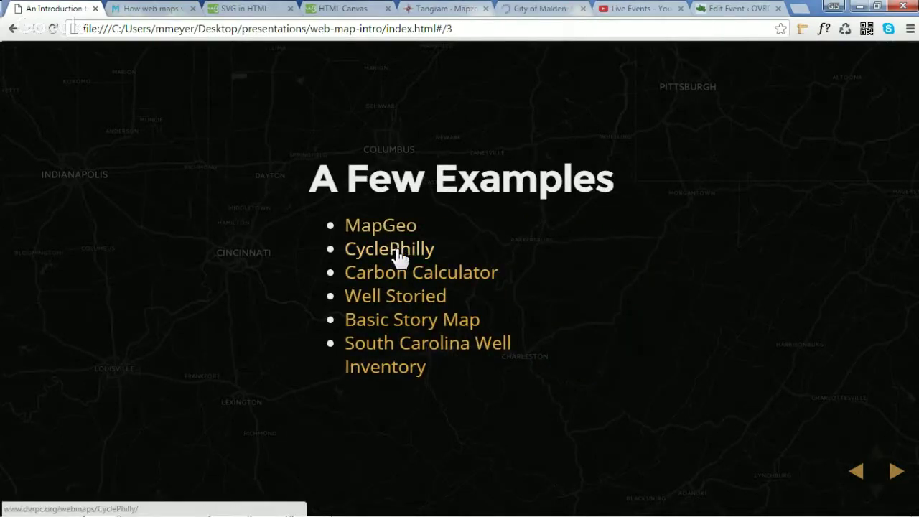
left_click(407, 323)
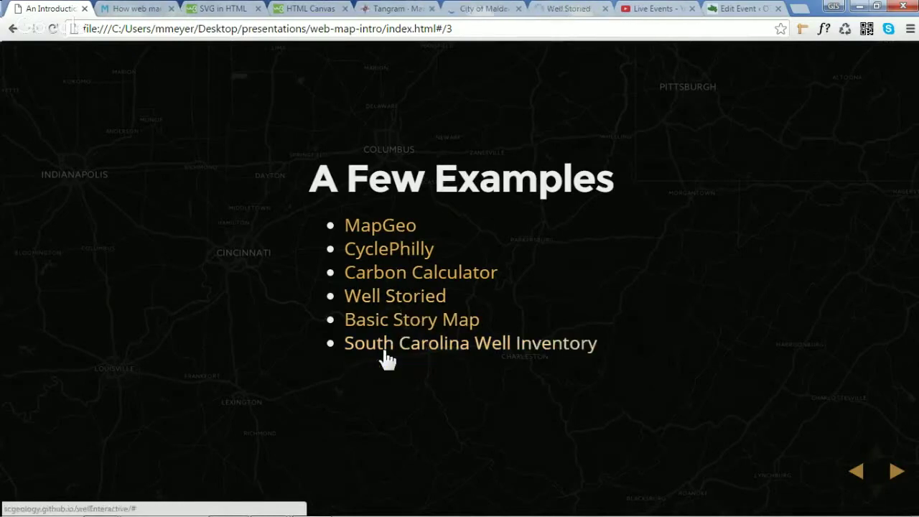
left_click(381, 350)
Close the Mapbox, SVG, Canvas and Tangram pages and show the City of Malden MapGeo site
left_click(153, 9)
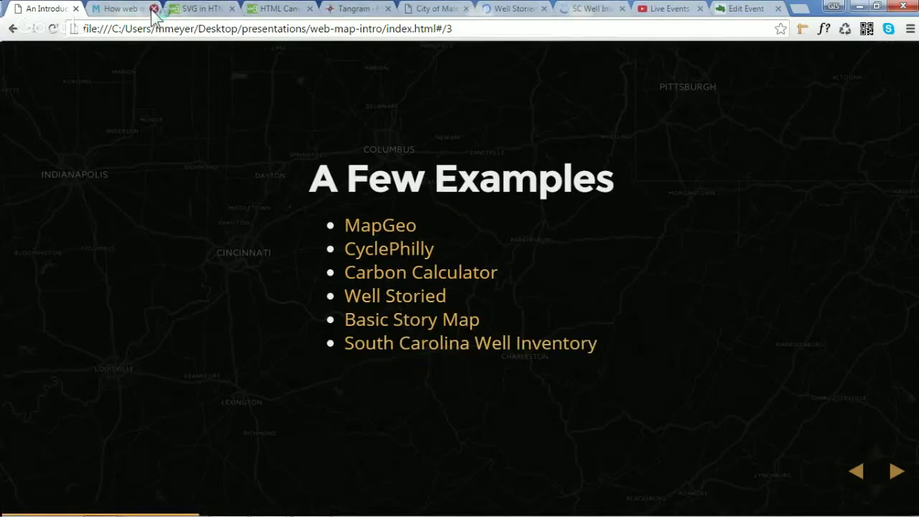
left_click(153, 10)
left_click(153, 10)
left_click(152, 10)
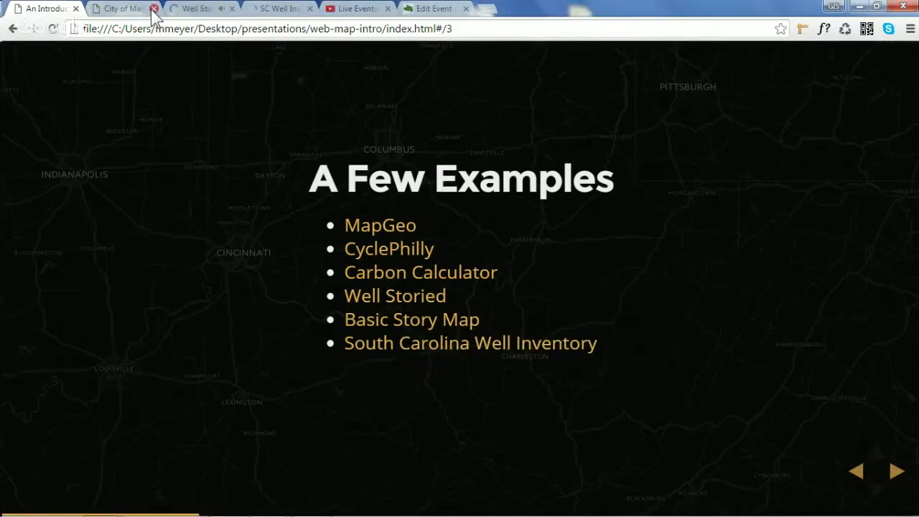
left_click(153, 10)
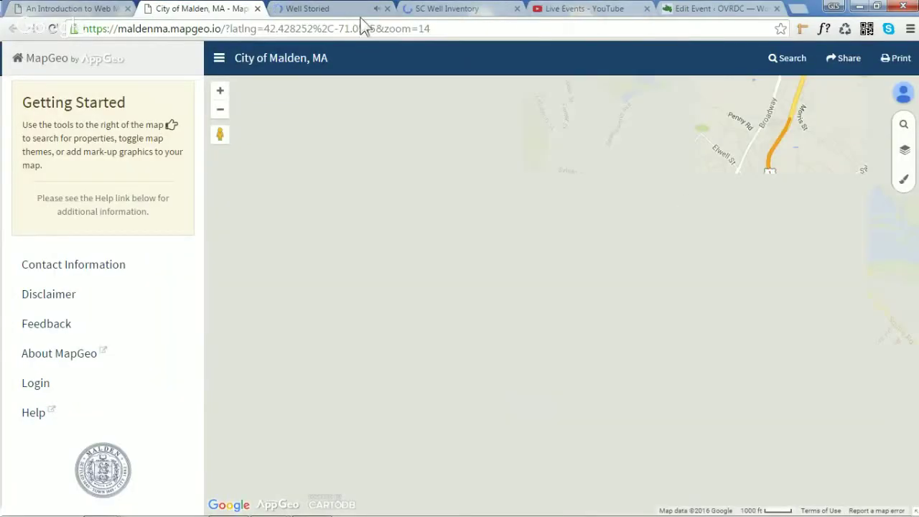
Switch to the Well Storied map, open the stories of the 11 cluster in the central US, and browse through them
left_click(394, 9)
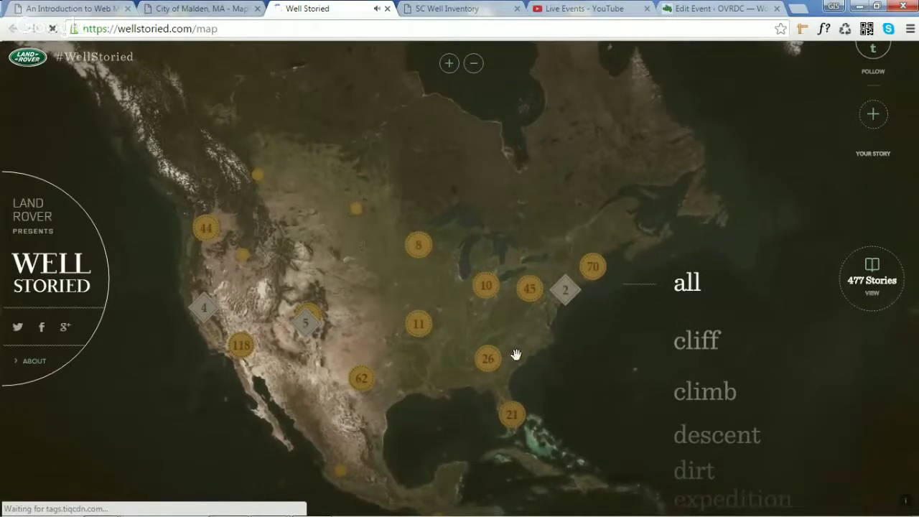
scroll(517, 357, "down", 3)
scroll(507, 330, "up", 3)
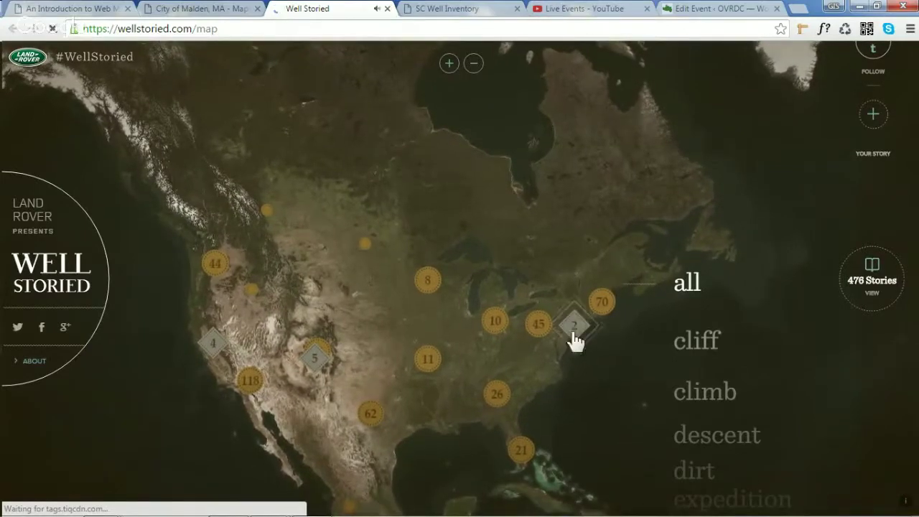
left_click(429, 354)
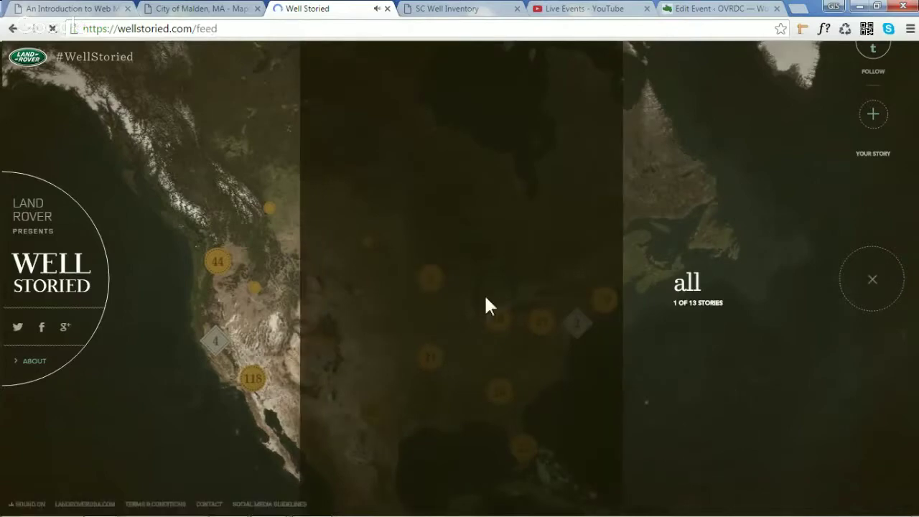
scroll(507, 253, "down", 10)
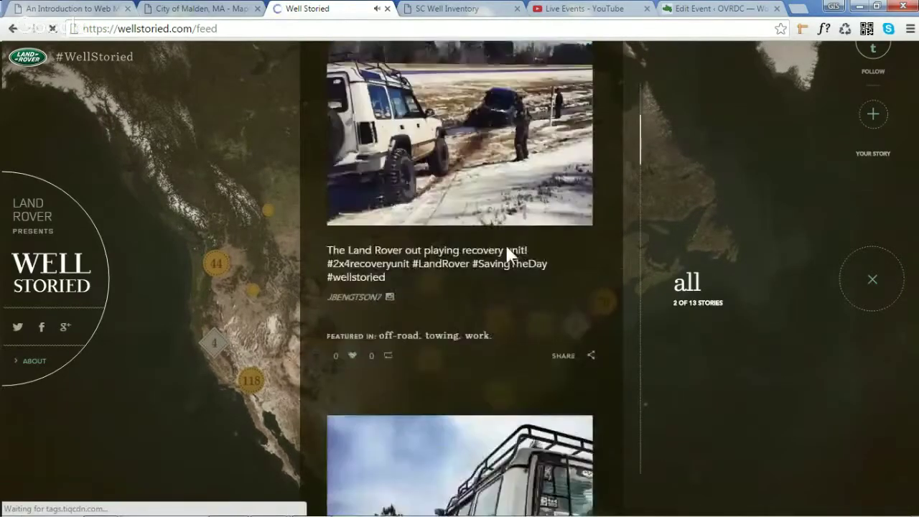
scroll(505, 243, "down", 5)
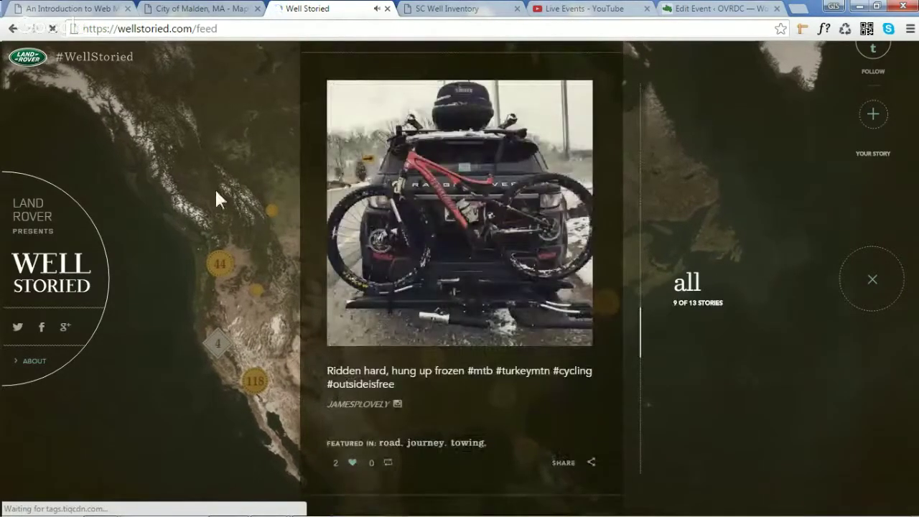
Close the story feed and zoom the Well Storied map into the cluster on the northeastern US coast
left_click(228, 254)
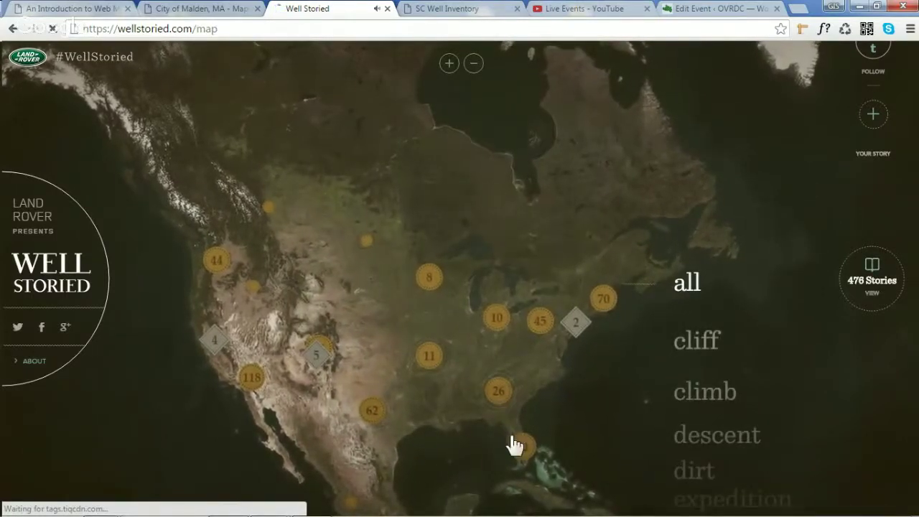
left_click(585, 312)
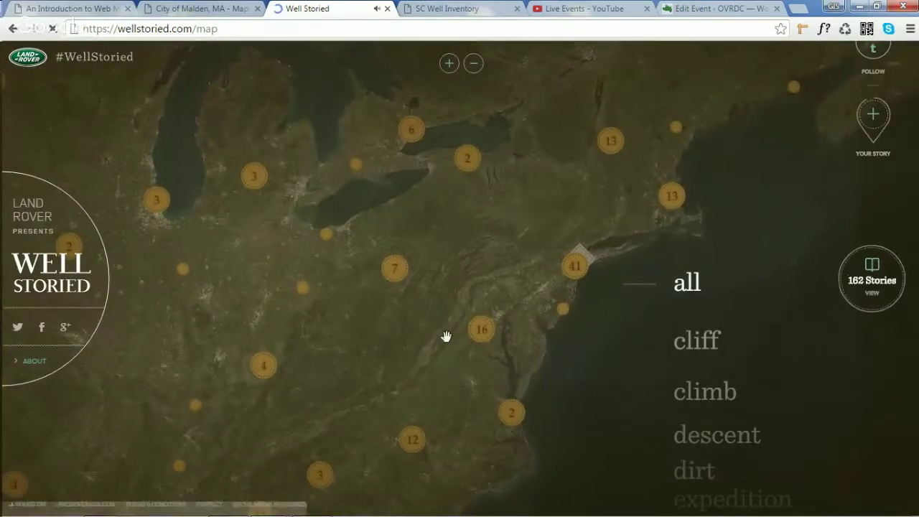
Close the Well Storied page and enter the South Carolina Coastal Plain Water Well Inventory application from its disclaimer
left_click(387, 9)
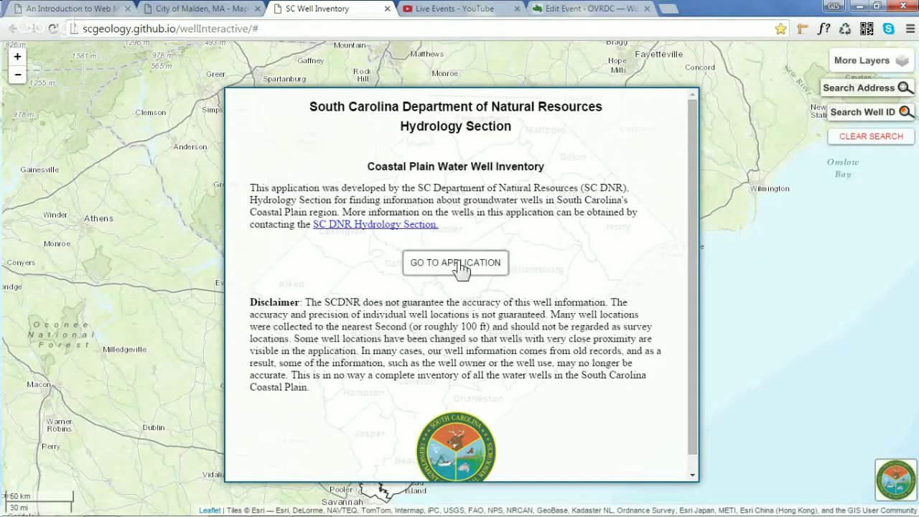
left_click(459, 269)
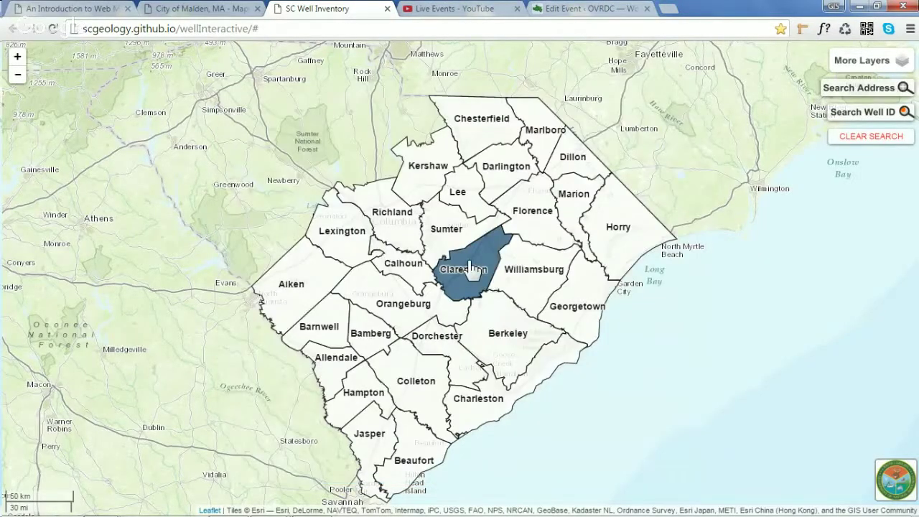
Zoom the well inventory into Williamsburg County, examine the wells toward the coast and Orangeburg, return to the county overview, and close the page
left_click(542, 274)
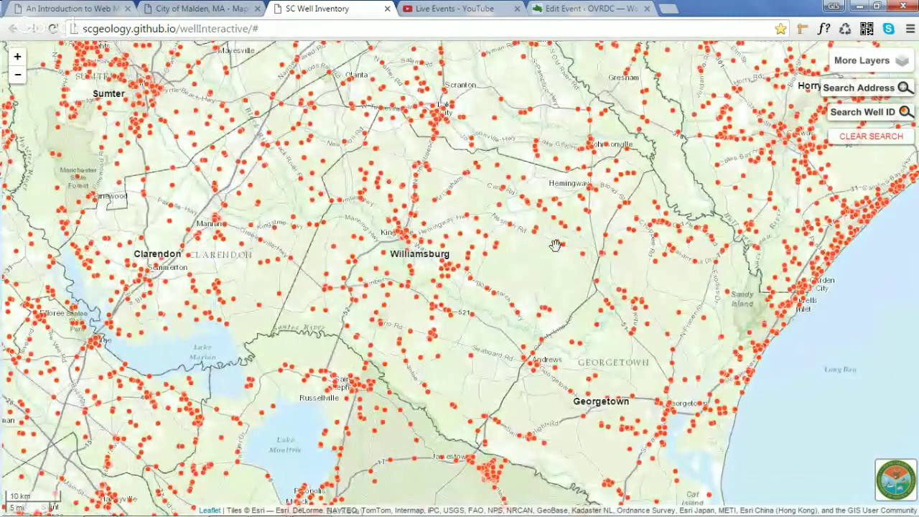
left_click_drag(775, 361, 639, 211)
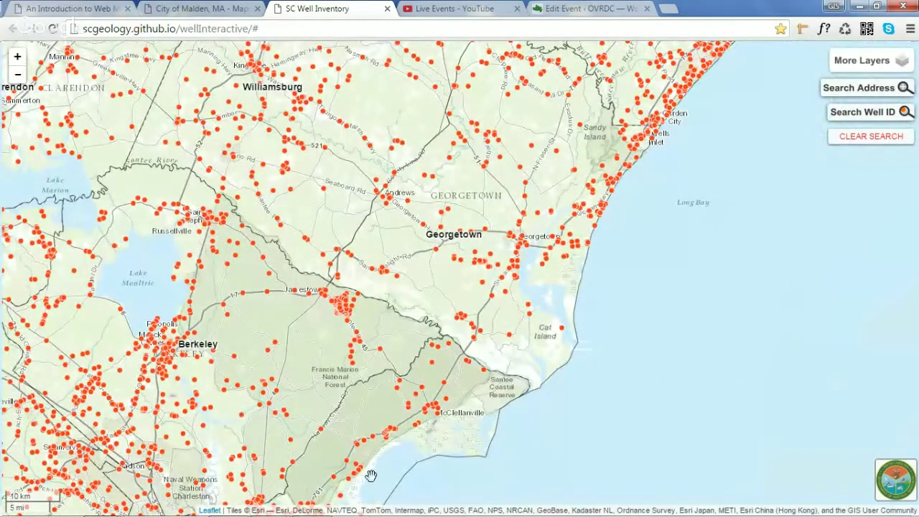
left_click_drag(279, 252, 648, 263)
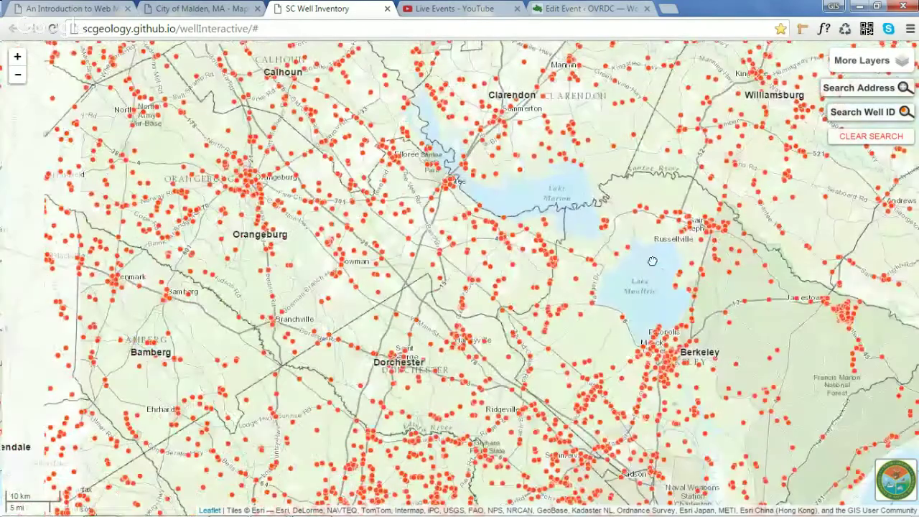
left_click(544, 228)
left_click(632, 71)
scroll(468, 250, "down", 1)
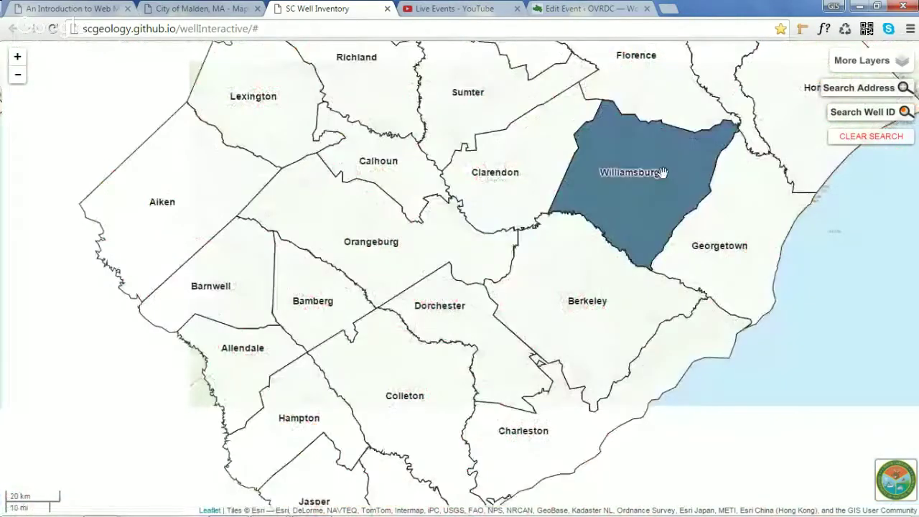
left_click_drag(582, 217, 564, 252)
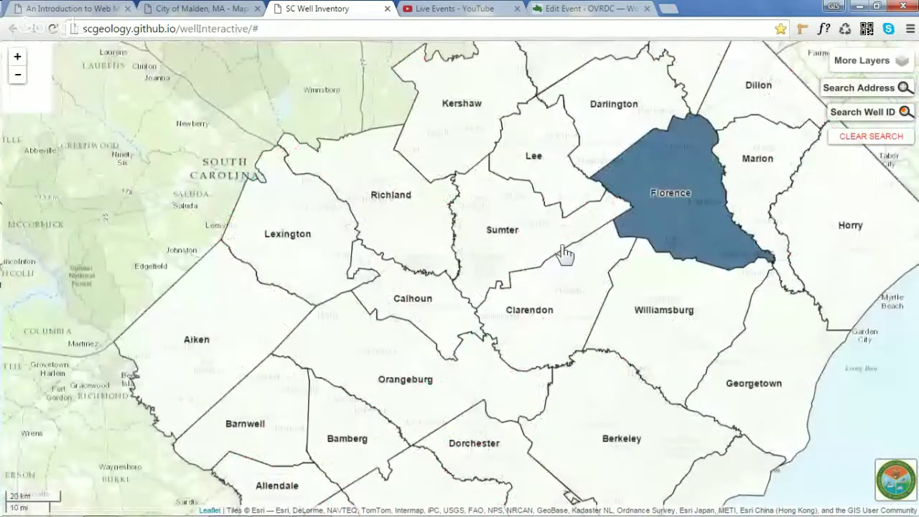
left_click(387, 9)
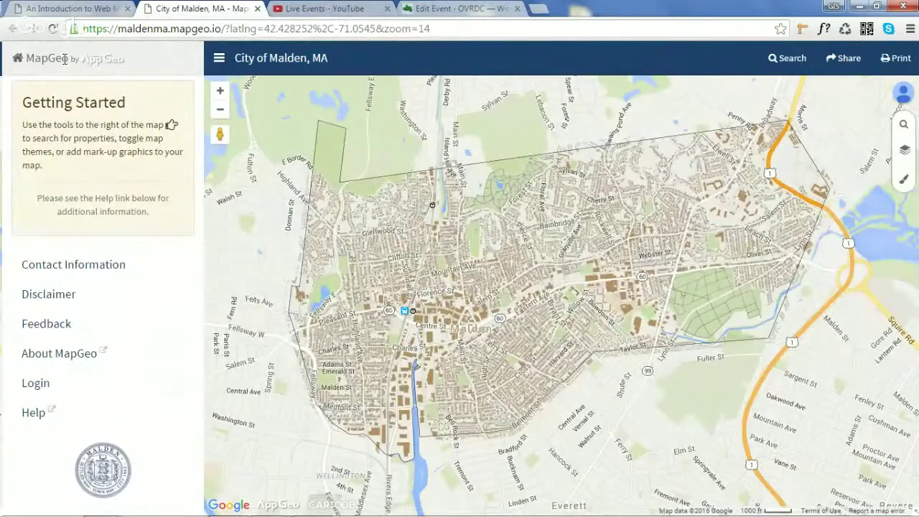
Examine the buildings and parcels on the City of Malden MapGeo map at street level, and close the page
left_click_drag(65, 59, 28, 59)
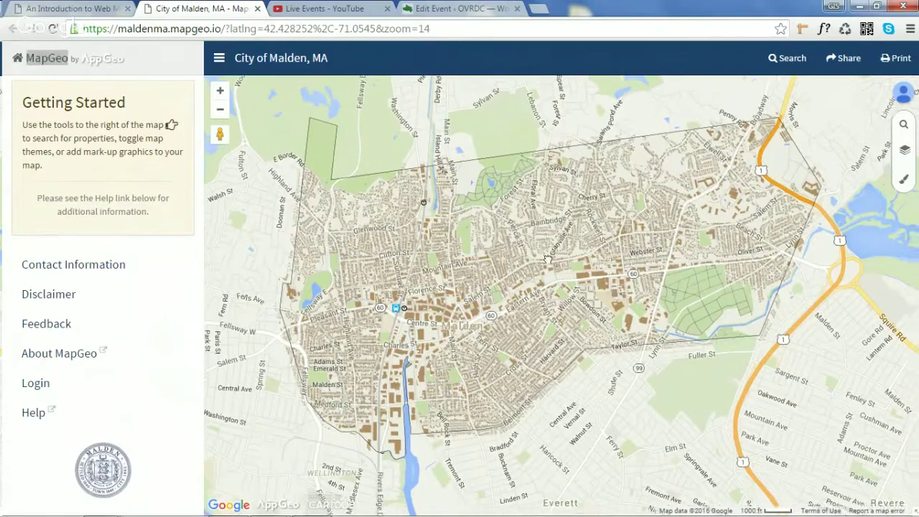
left_click_drag(623, 295, 560, 280)
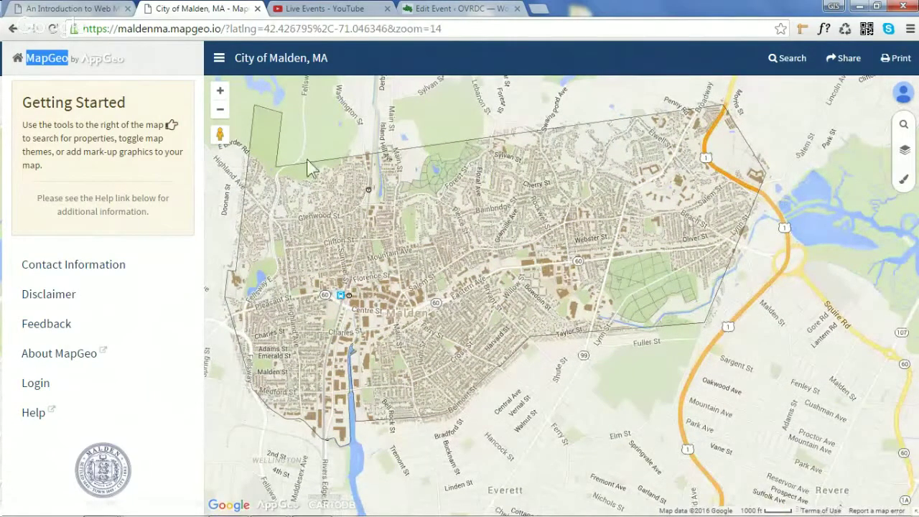
left_click(220, 92)
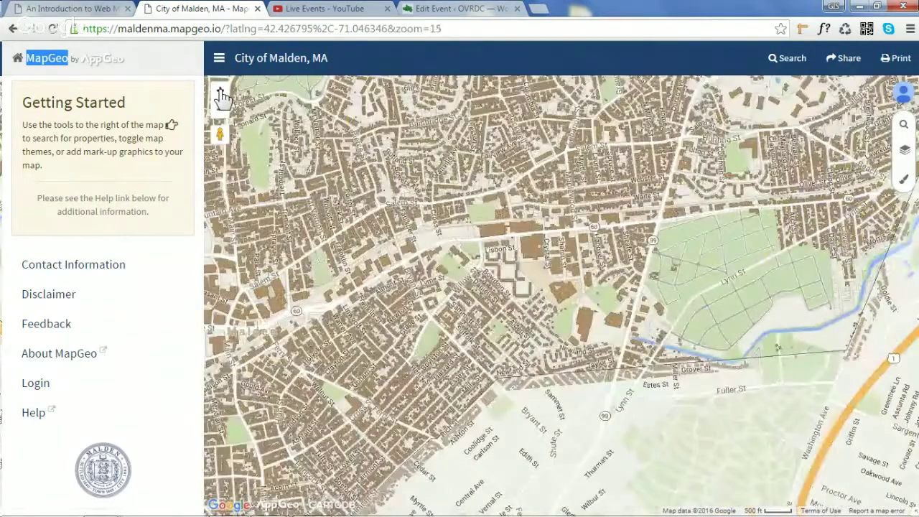
left_click_drag(467, 192, 617, 287)
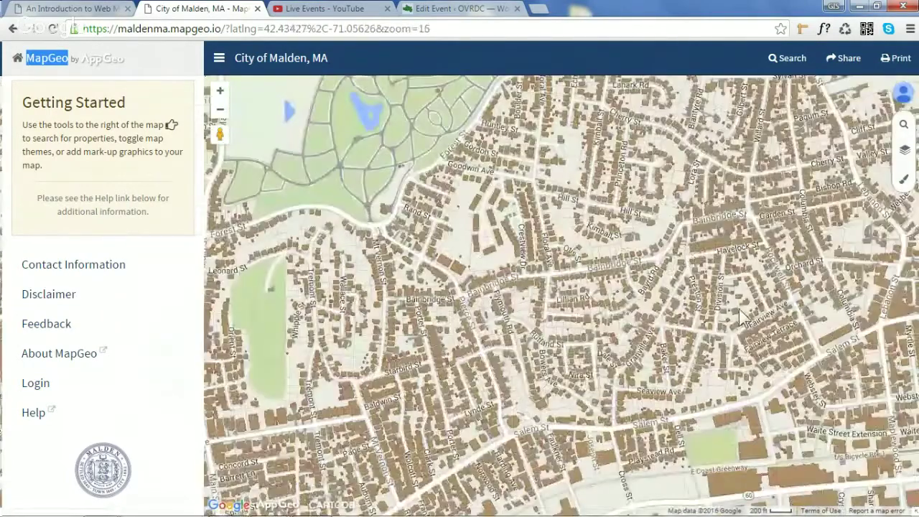
scroll(635, 441, "up", 1)
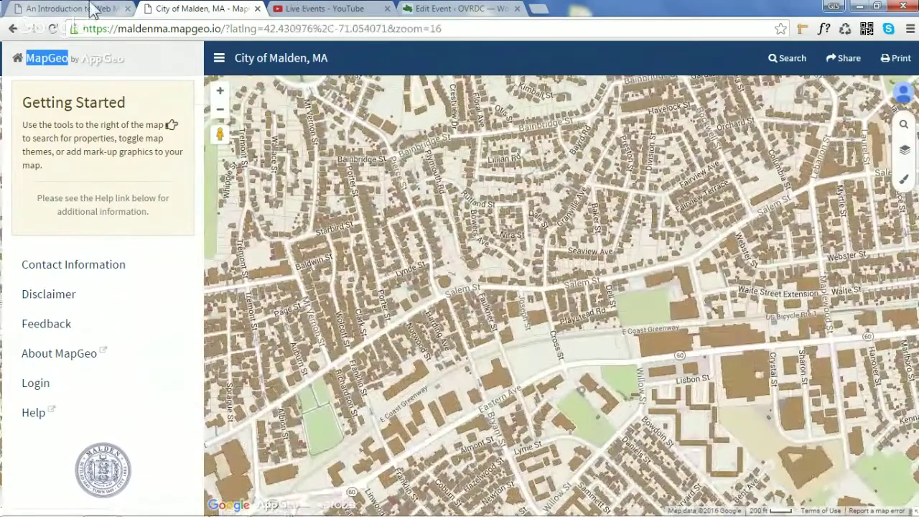
left_click_drag(626, 336, 526, 225)
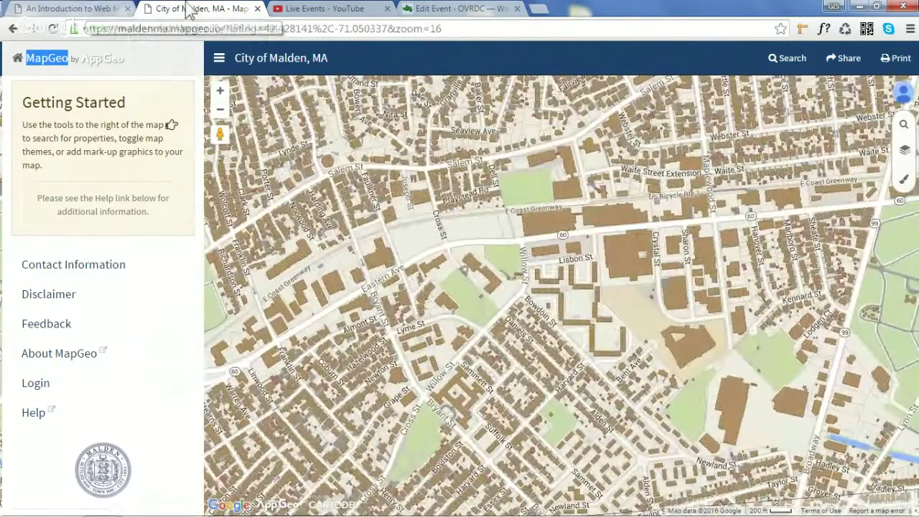
left_click(257, 9)
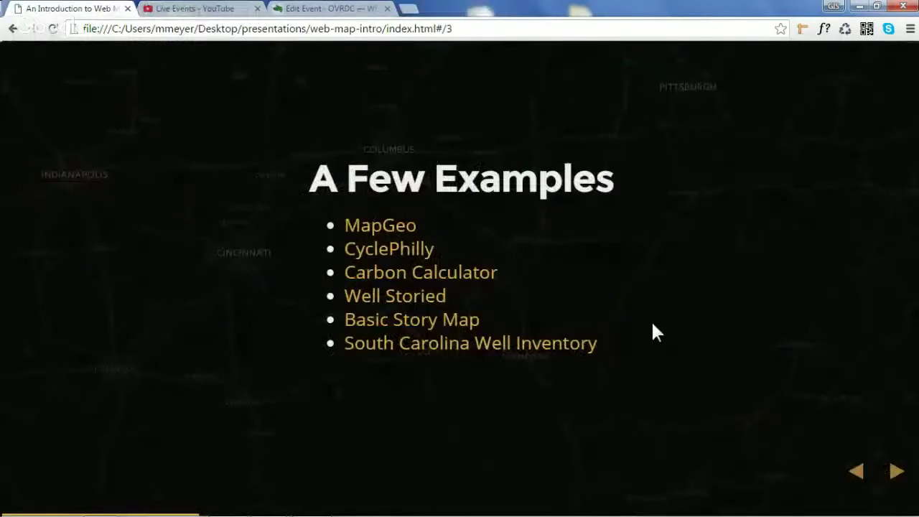
Advance the presentation through all five points of the CartoDB outline to the CartoDB Trail Map slide
key("Right")
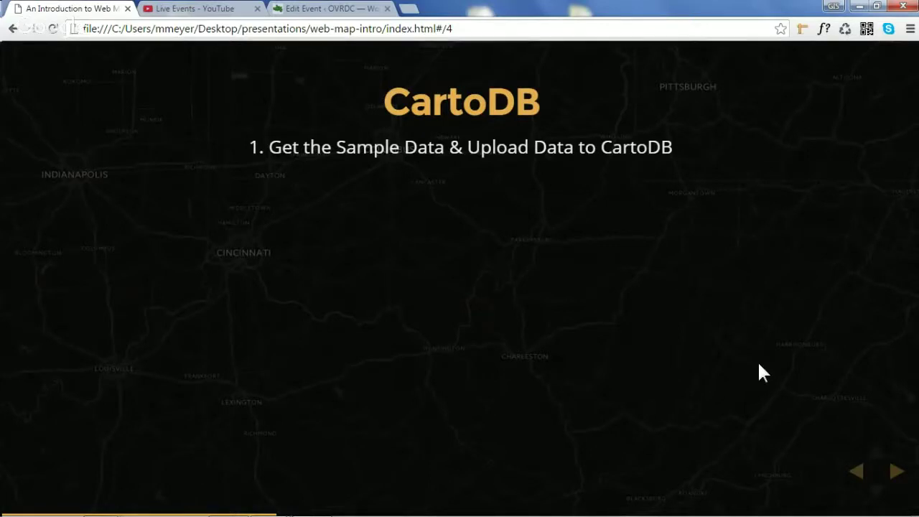
key("Right")
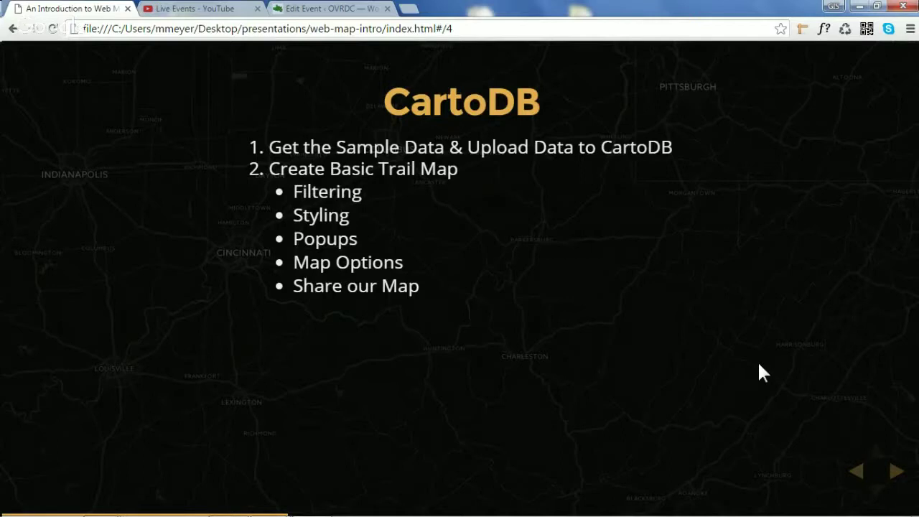
key("Right")
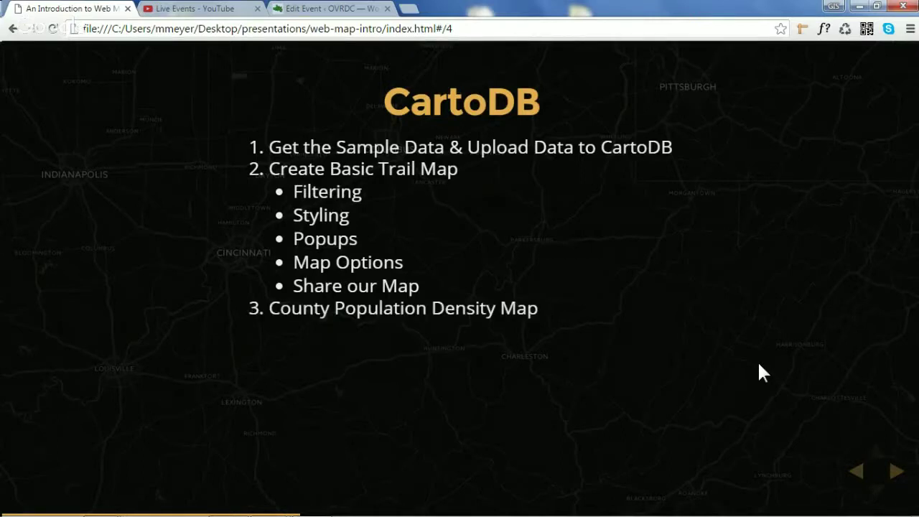
key("Right")
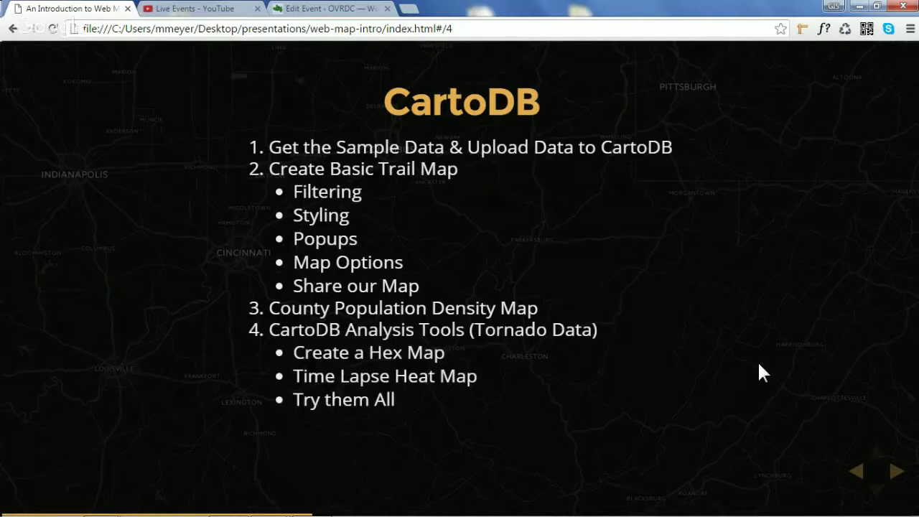
key("Right")
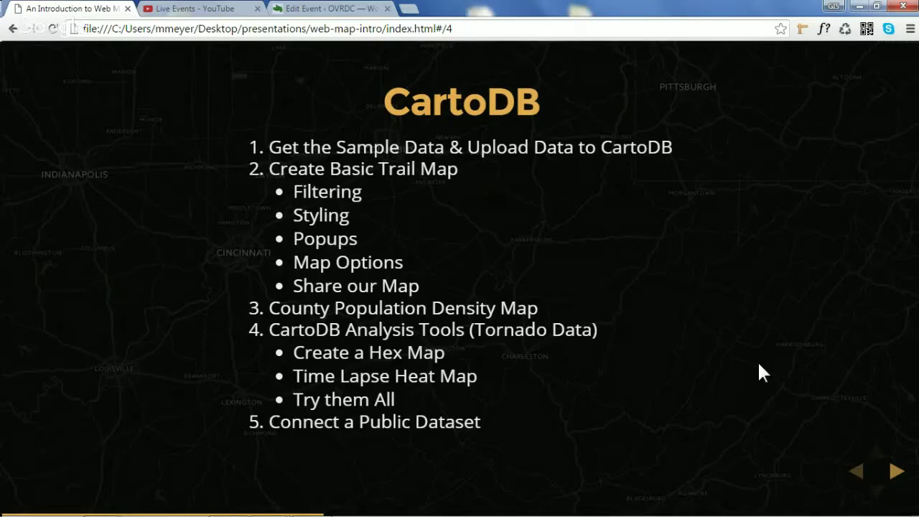
key("Right")
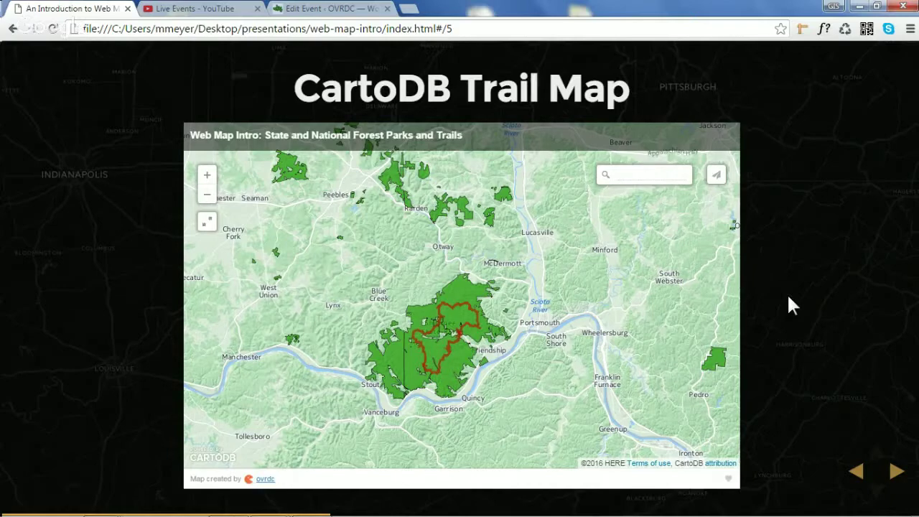
Open the CartoDB website in a new browser tab and log in to the account's dashboard
left_click(412, 11)
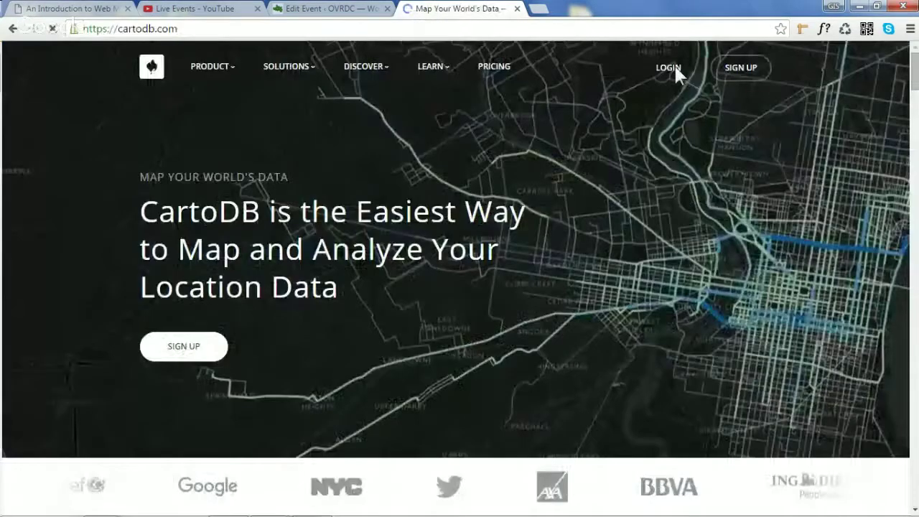
left_click(673, 65)
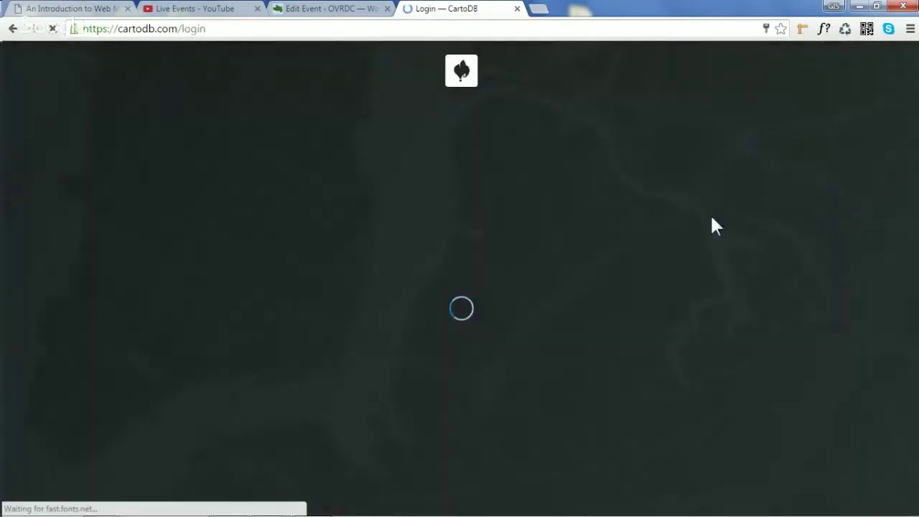
left_click(528, 415)
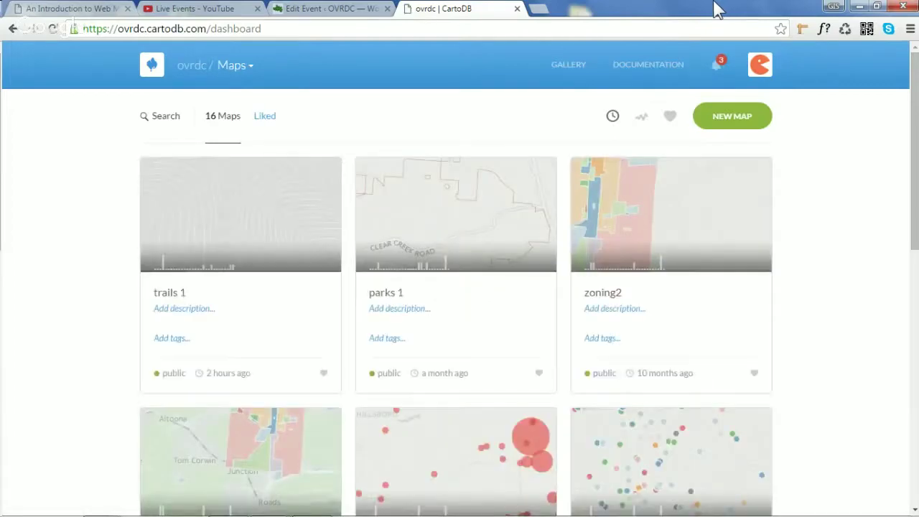
Fit the browser window to one half of the desktop and switch the CartoDB dashboard from maps to datasets
double_click(683, 8)
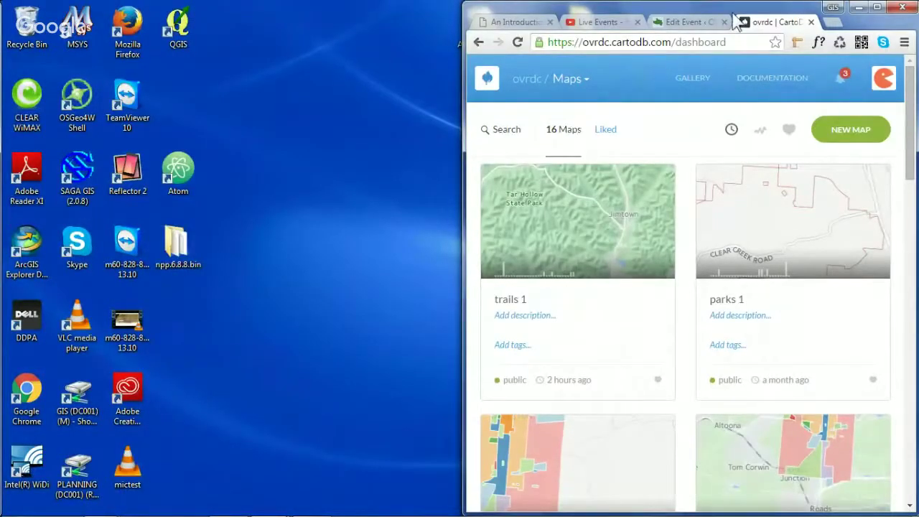
left_click_drag(735, 21, 1, 43)
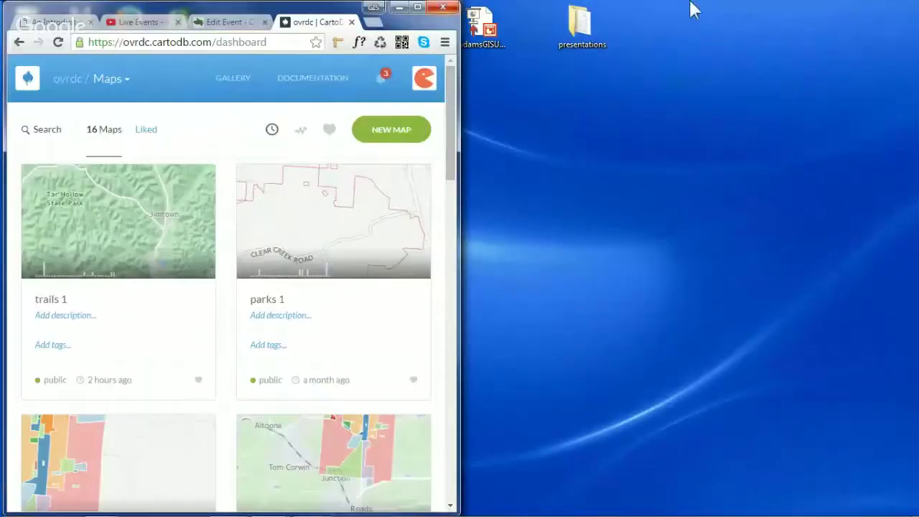
left_click(119, 85)
left_click(110, 136)
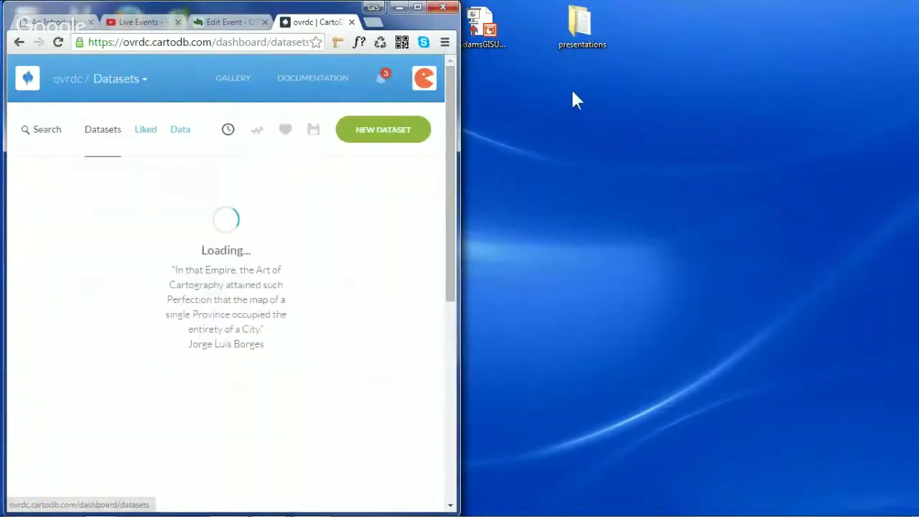
Open the desktop's presentations folder beside the browser and go to the data folder inside web-map-intro
left_click(574, 29)
key("super+Right")
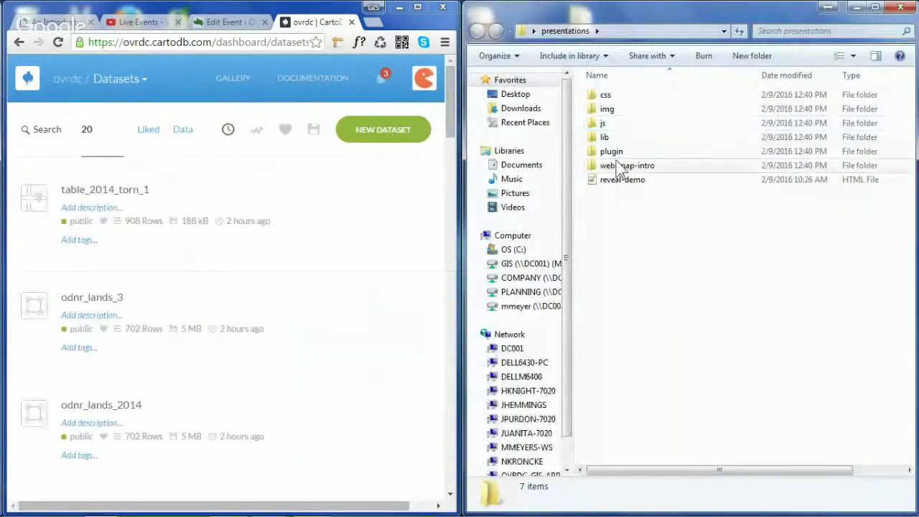
double_click(611, 165)
left_click(608, 109)
double_click(608, 109)
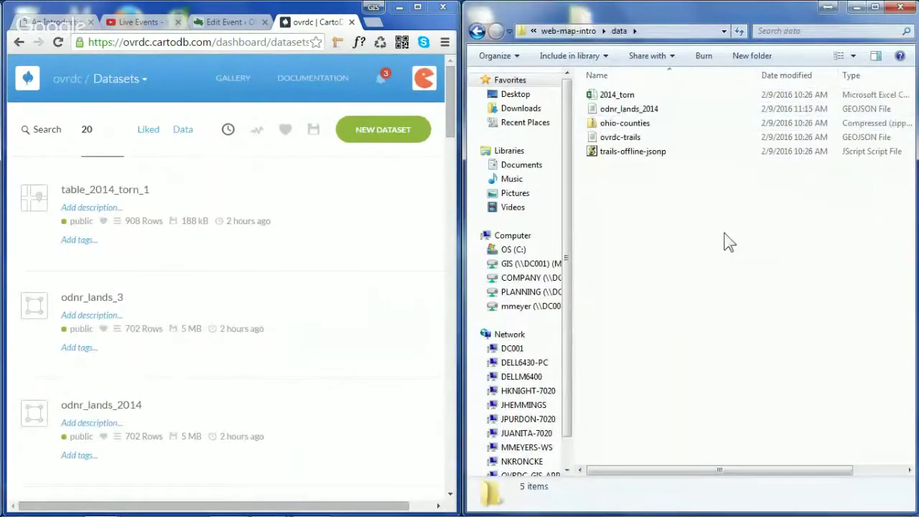
Try to upload the odnr_lands_2014, ohio-counties and ovrdc-trails files together to the CartoDB datasets
left_click(626, 139)
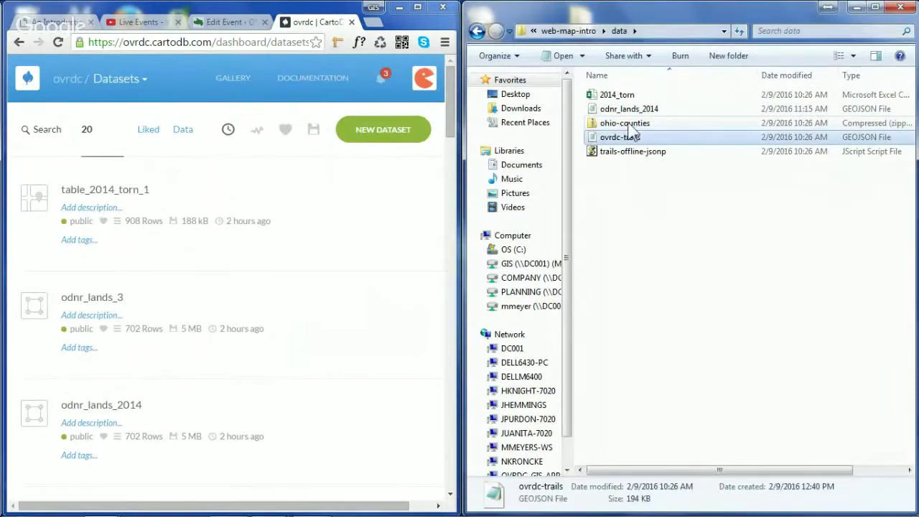
left_click(626, 110, "shift")
left_click_drag(628, 122, 217, 364)
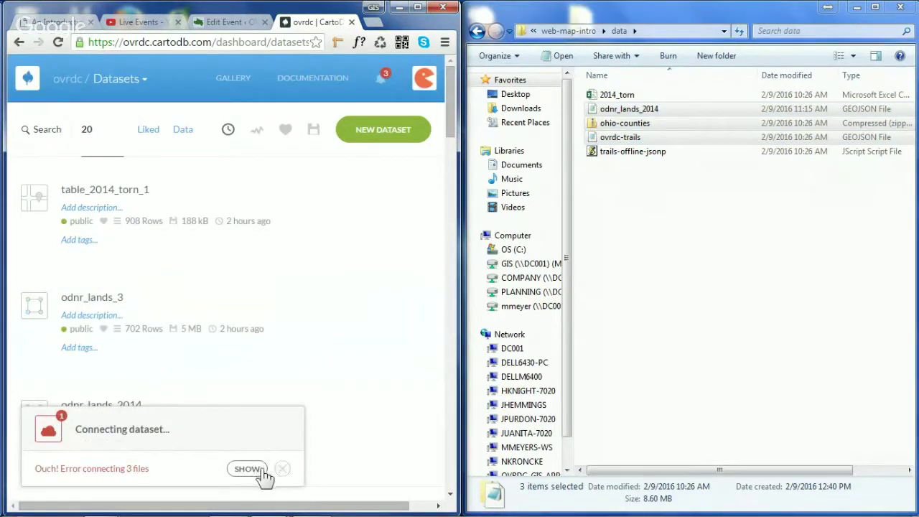
Upload only the odnr_lands_2014 GeoJSON file as a CartoDB dataset and return to the datasets list
left_click(582, 241)
left_click_drag(615, 111, 302, 312)
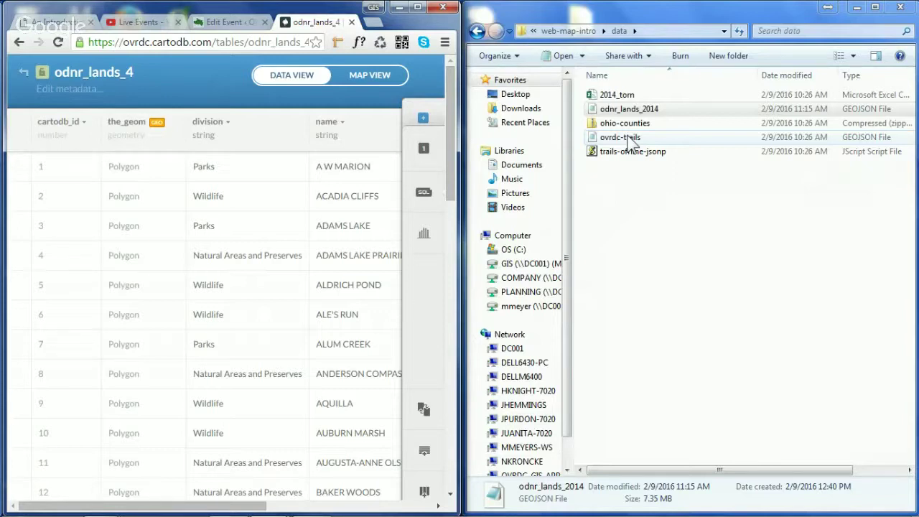
left_click(24, 72)
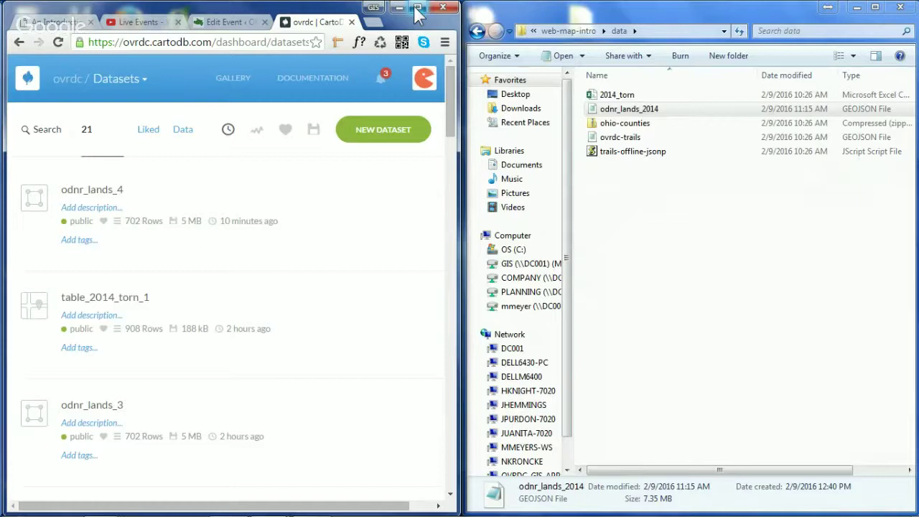
Look through the account's datasets list and open CartoDB's Data library
left_click(126, 80)
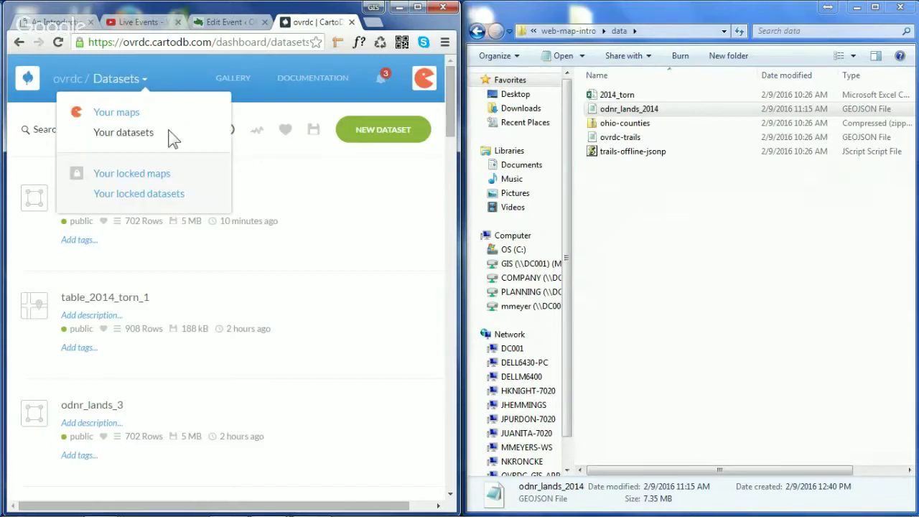
left_click(302, 108)
scroll(322, 297, "down", 5)
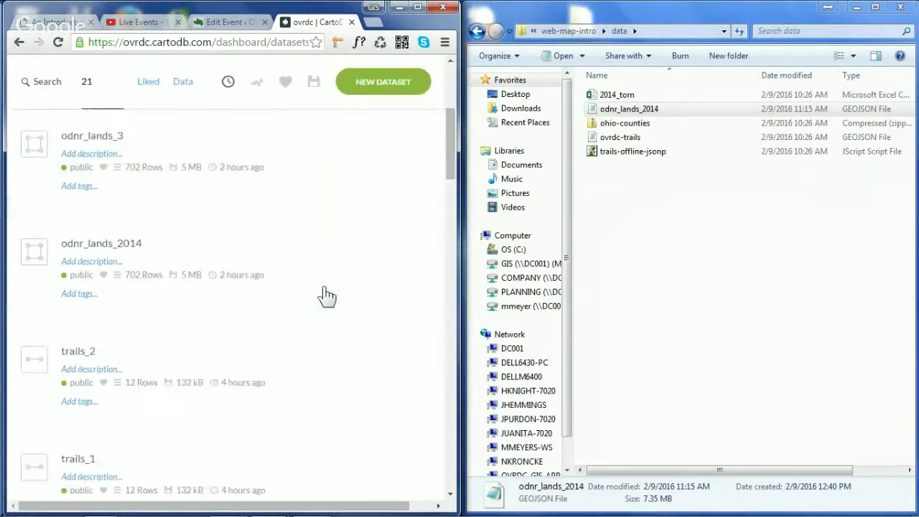
scroll(322, 287, "up", 5)
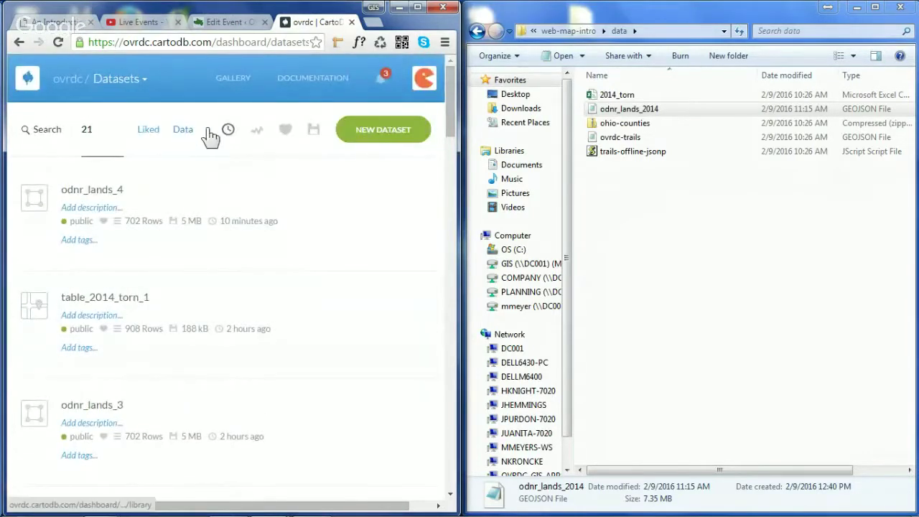
left_click(181, 133)
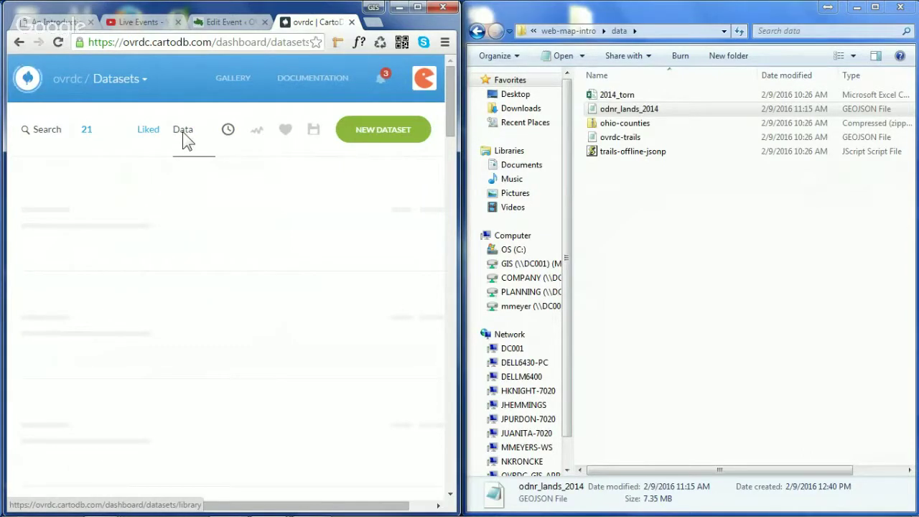
Return from the Data library to the account's own datasets and maximize the browser window
left_click(146, 86)
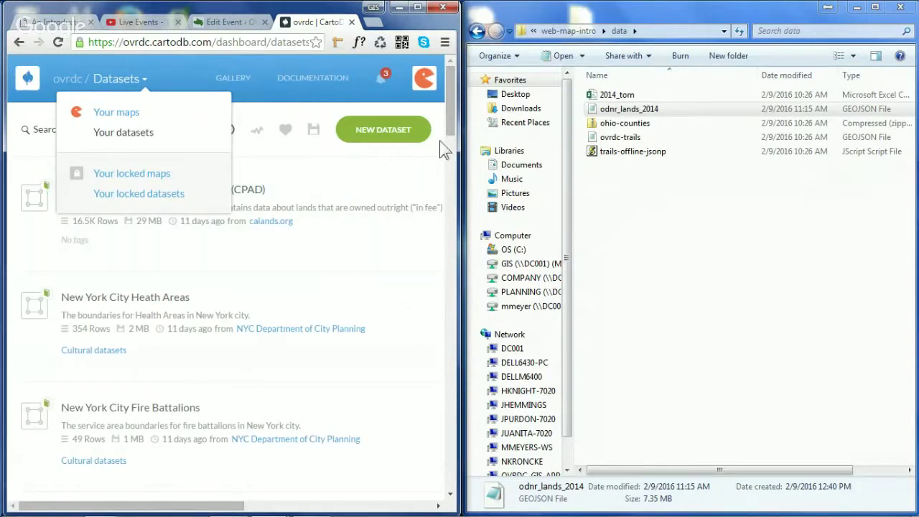
left_click(262, 111)
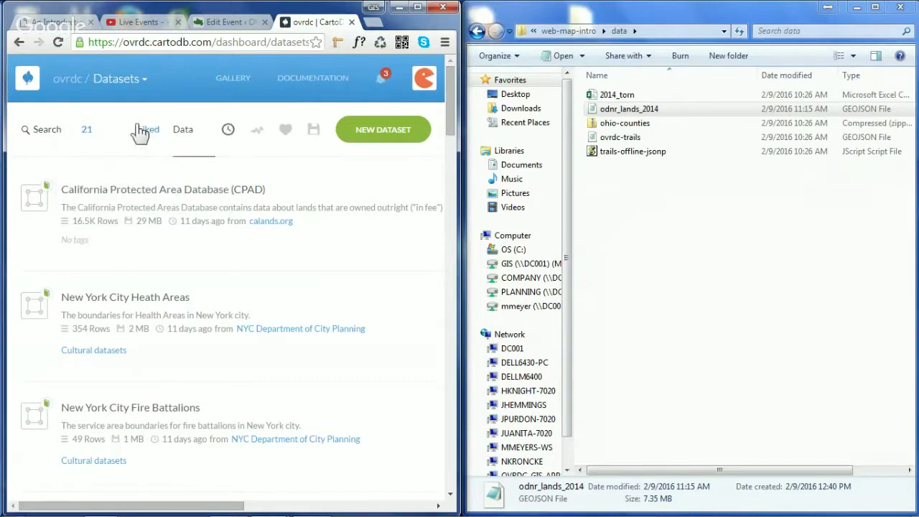
left_click(138, 82)
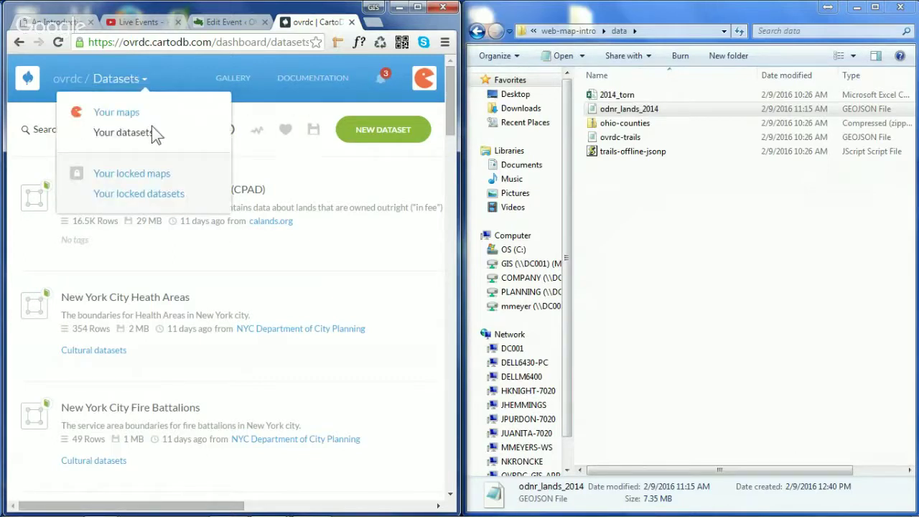
left_click(124, 133)
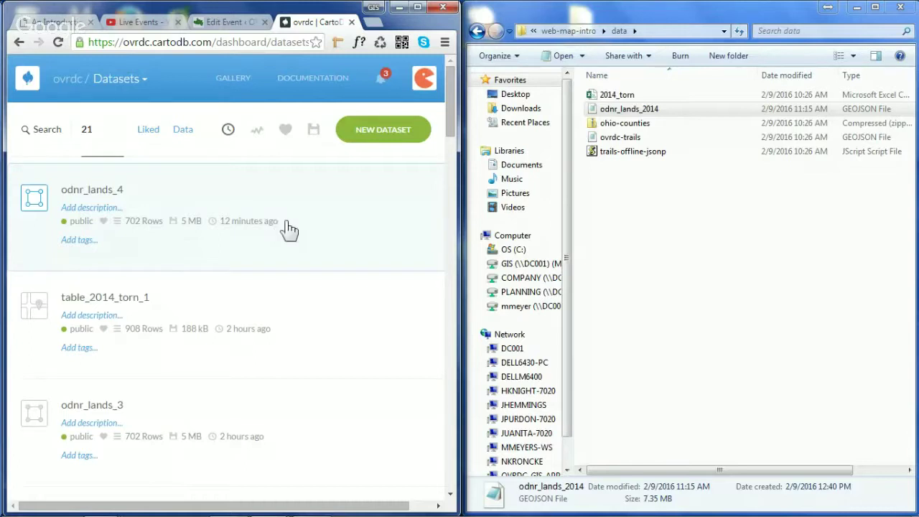
left_click(417, 7)
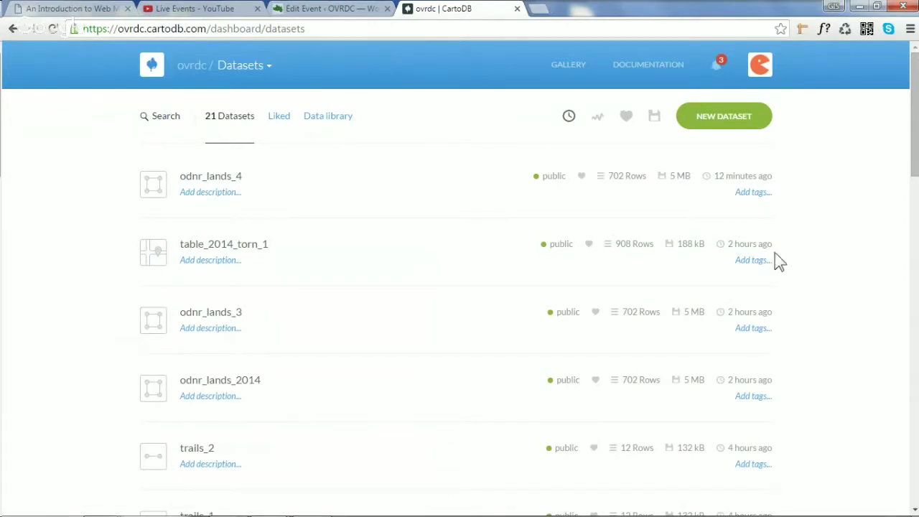
Open the trails_2 dataset to examine its attribute table and return to the datasets list
scroll(109, 370, "down", 1)
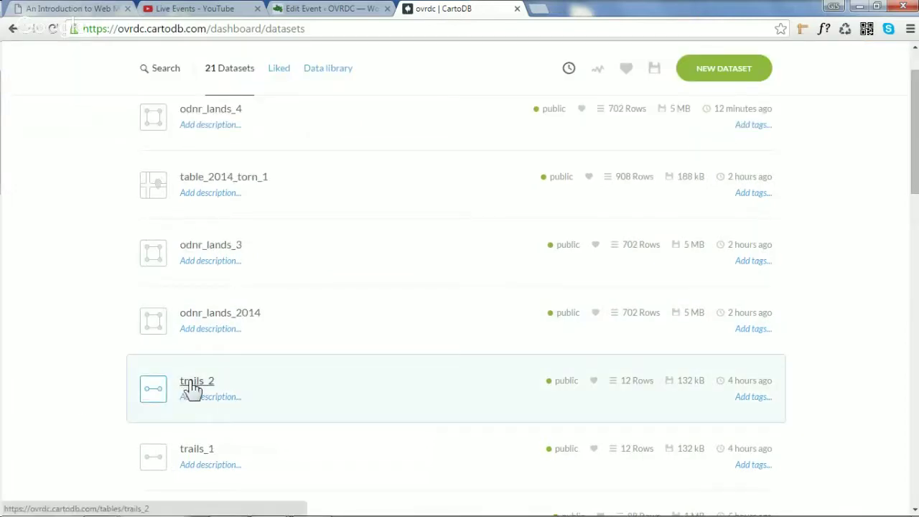
left_click(324, 350)
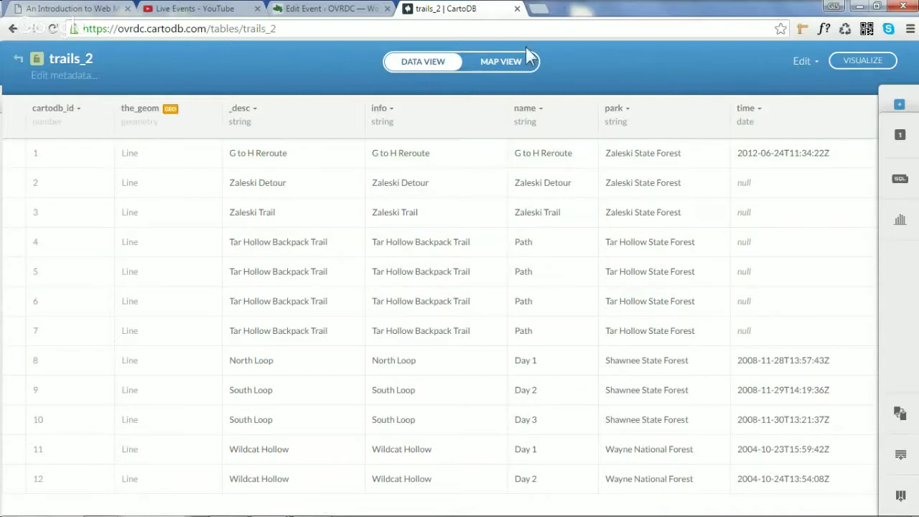
left_click(18, 58)
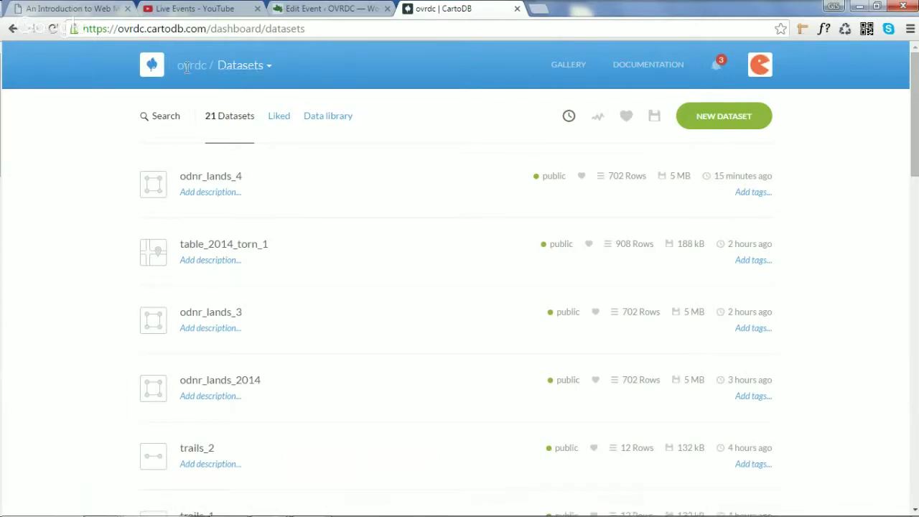
Go to the account's maps dashboard and look through the maps to the end of the page
left_click(119, 99)
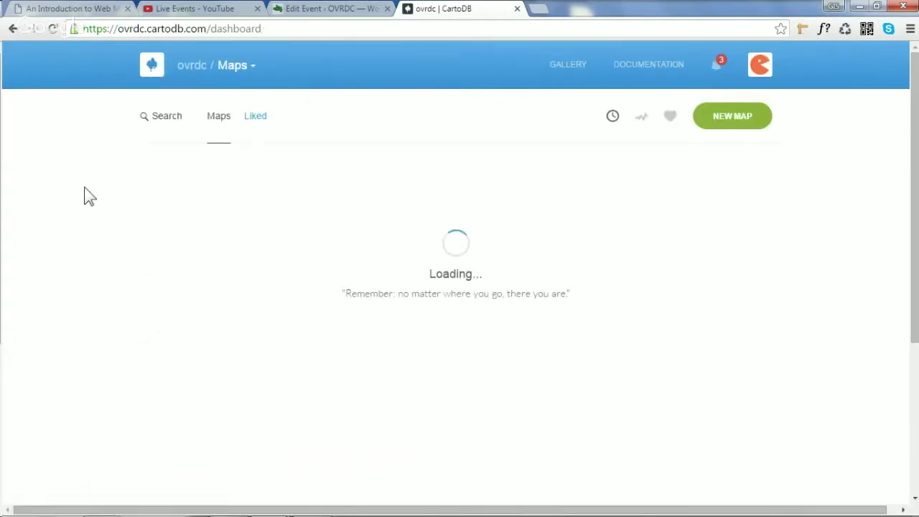
scroll(101, 206, "down", 1)
scroll(101, 206, "down", 8)
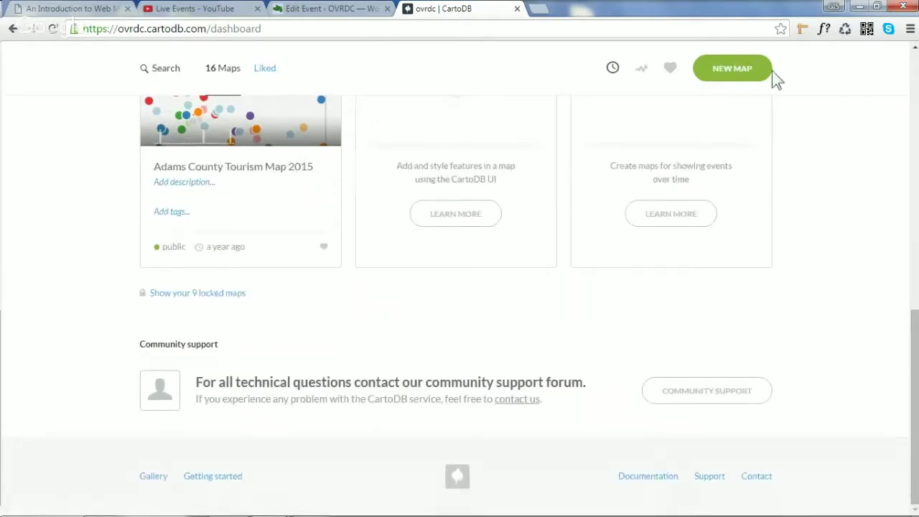
Open cartodb.com in an incognito window and go to its pricing page
left_click(909, 30)
left_click(831, 79)
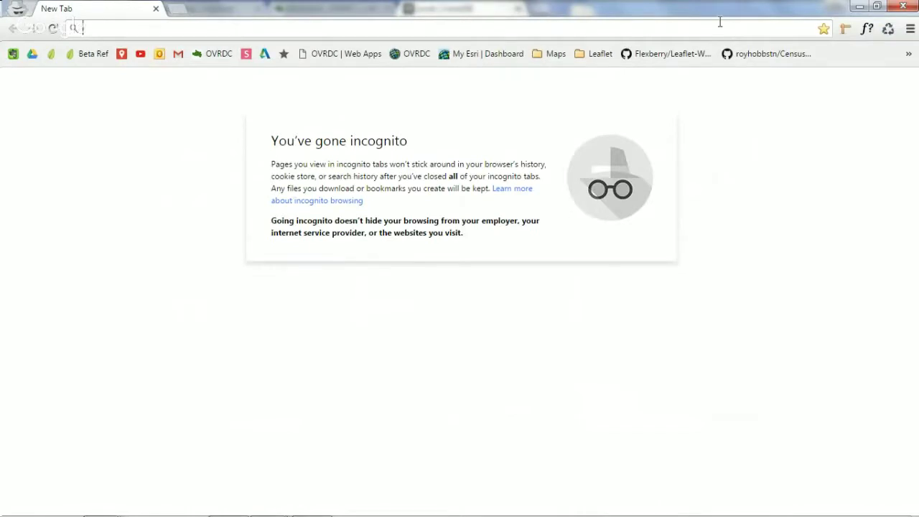
type("cartodb.com")
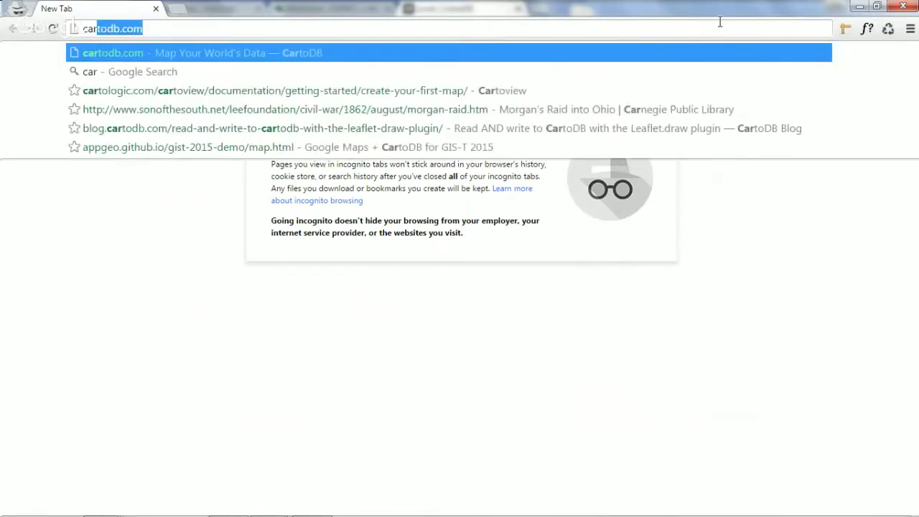
key("Return")
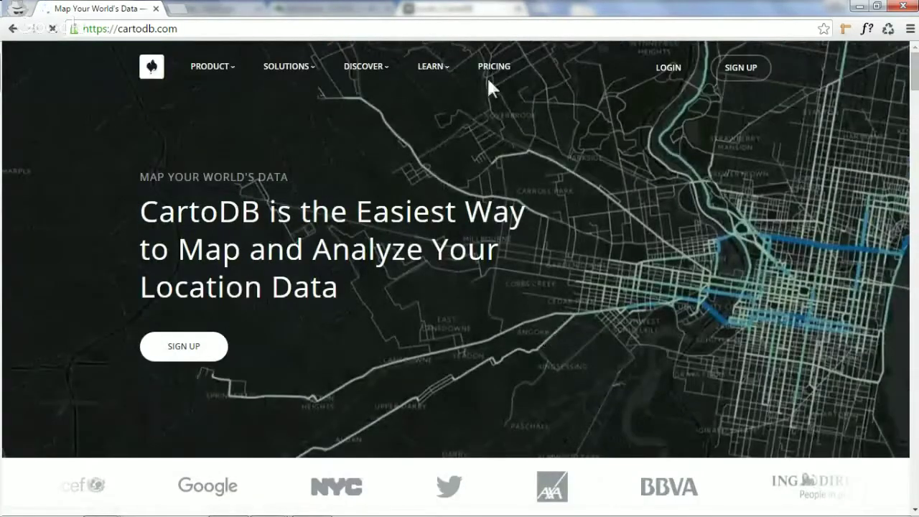
left_click(488, 81)
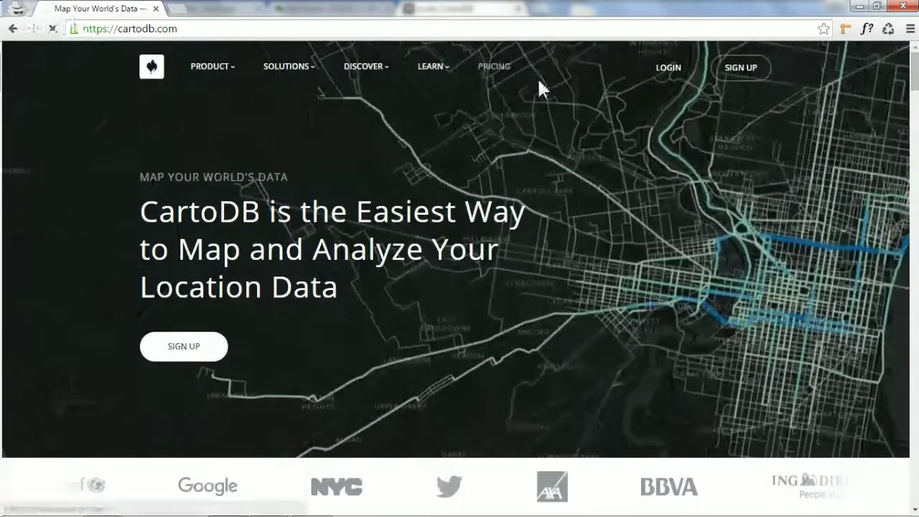
Examine CartoDB's pricing plans and open the comparison of all plans and features
scroll(847, 224, "down", 1)
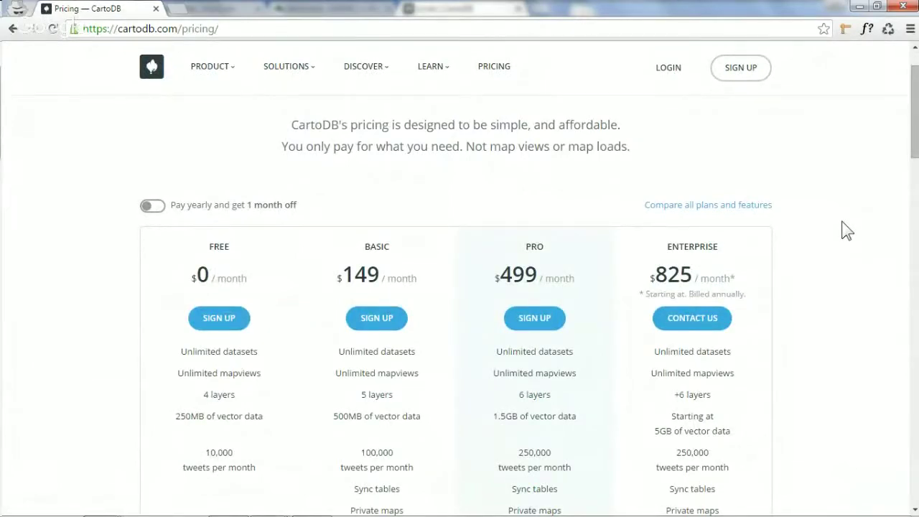
scroll(841, 230, "down", 4)
scroll(841, 229, "up", 4)
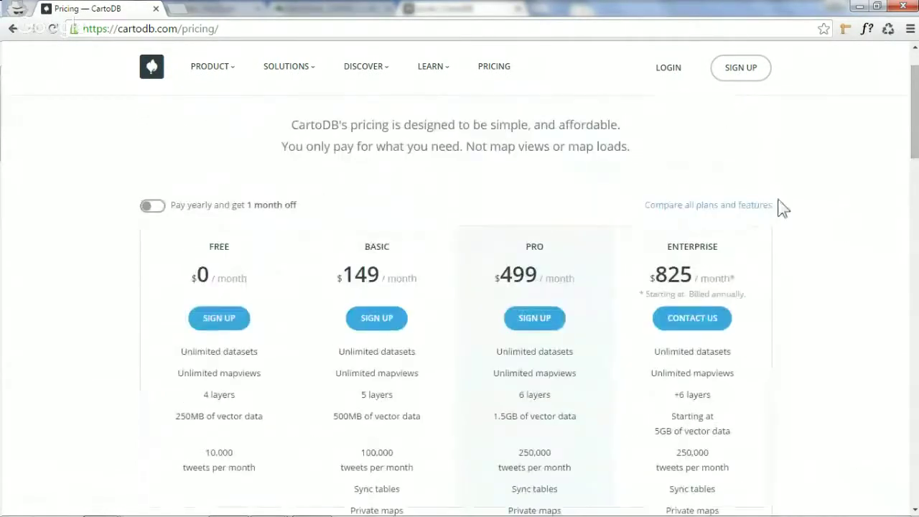
left_click(735, 207)
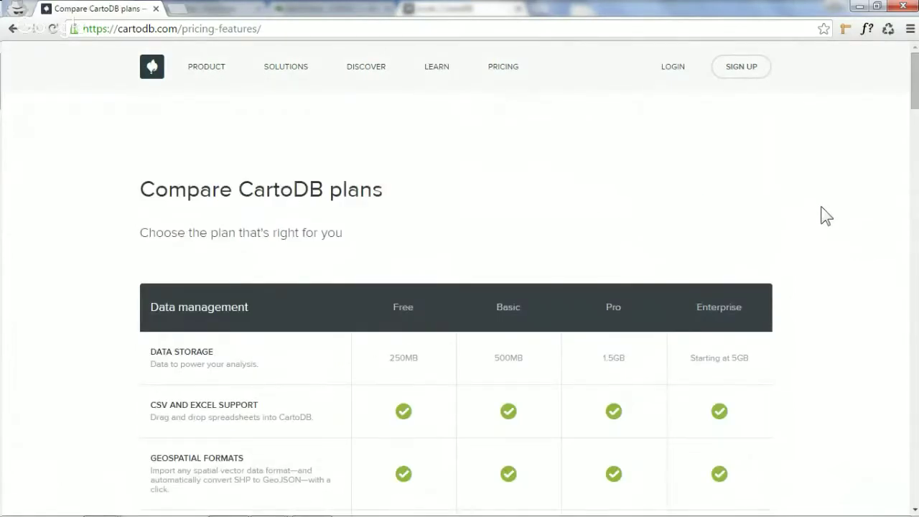
left_click_drag(214, 27, 524, 62)
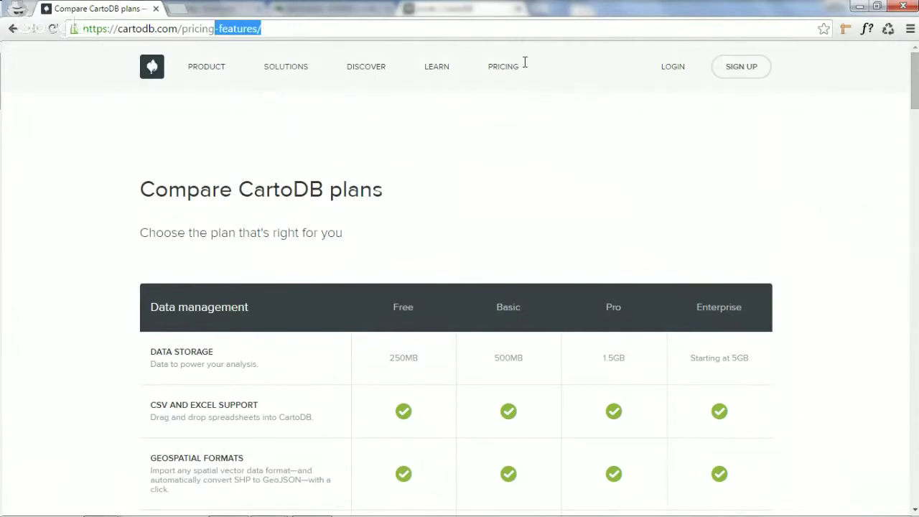
left_click(524, 61)
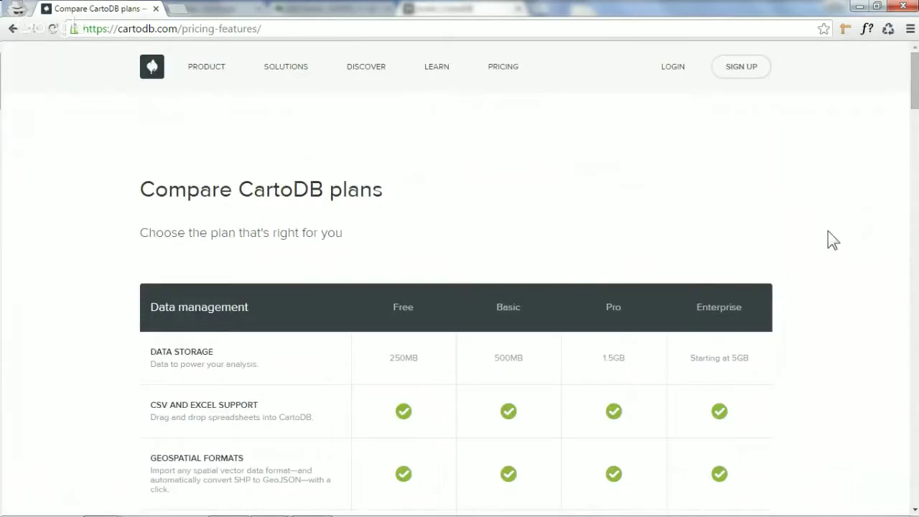
scroll(828, 240, "down", 2)
scroll(827, 240, "up", 2)
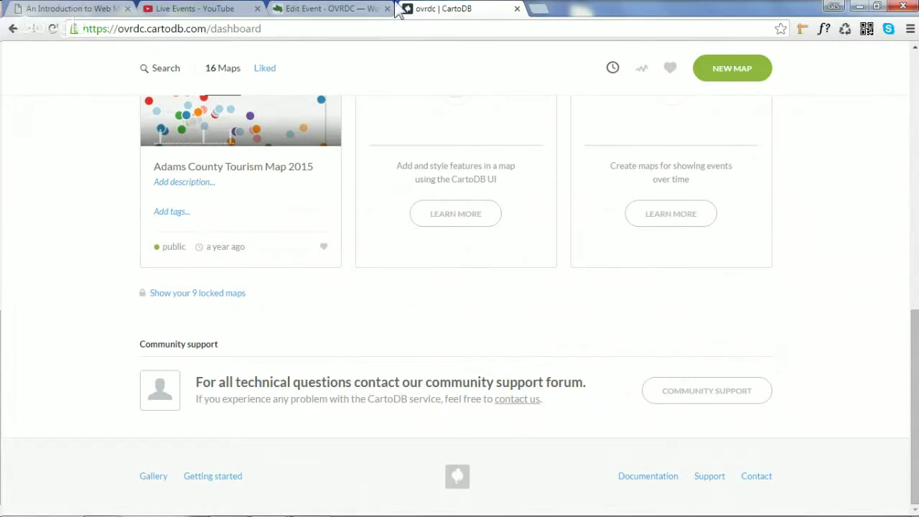
left_click(536, 10)
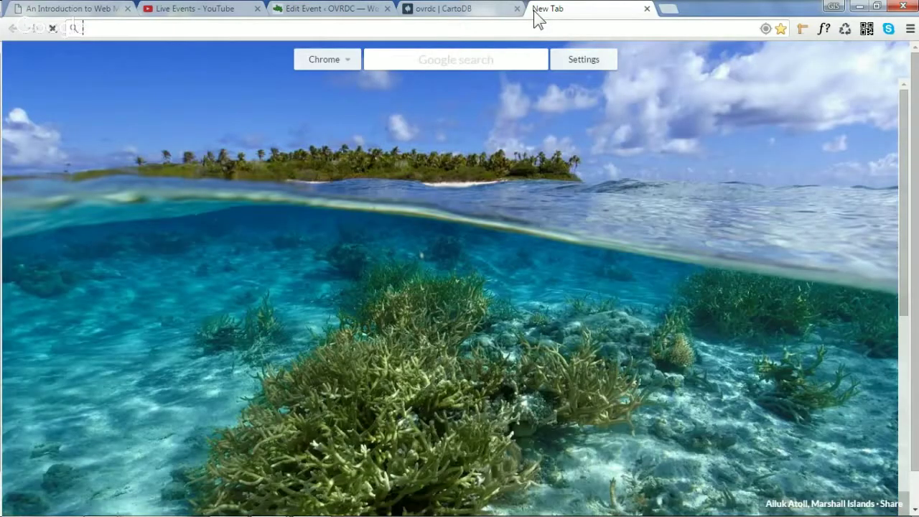
type("ovrdc")
key("Down")
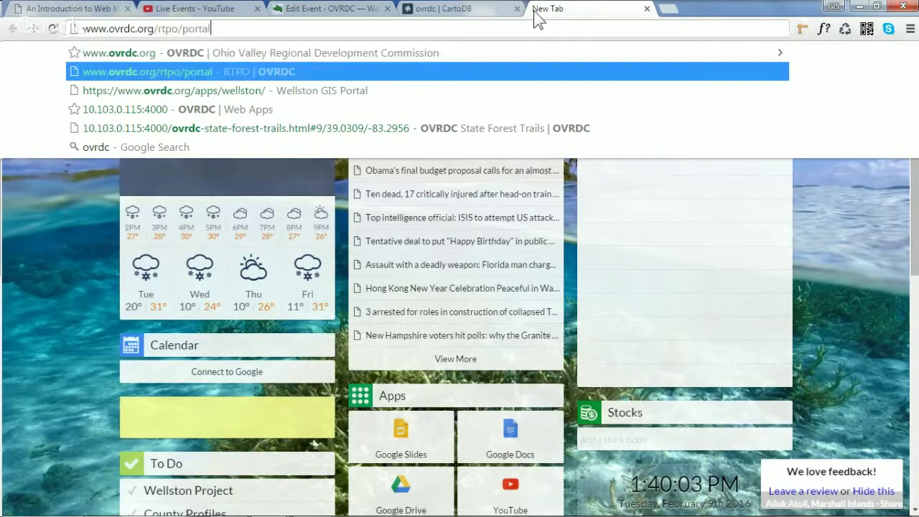
key("BackSpace")
key("BackSpace")
key("BackSpace")
key("BackSpace")
key("BackSpace")
key("BackSpace")
key("BackSpace")
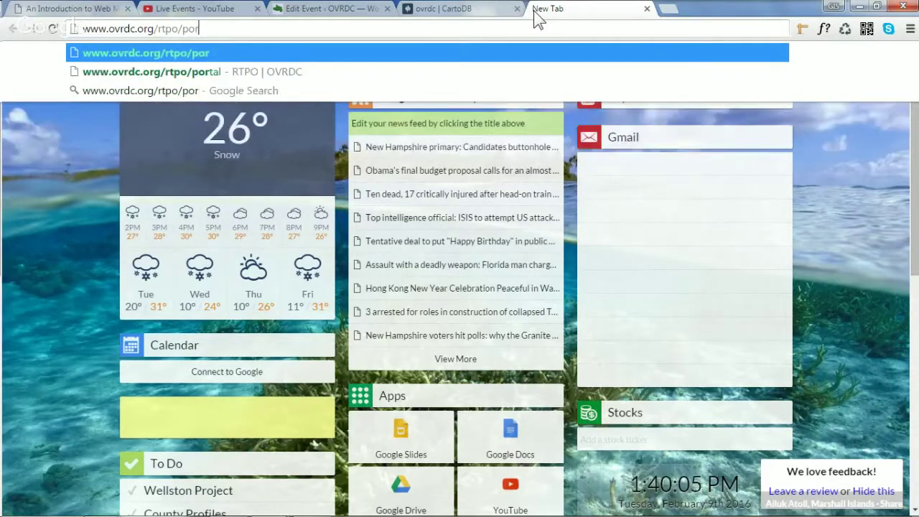
key("Return")
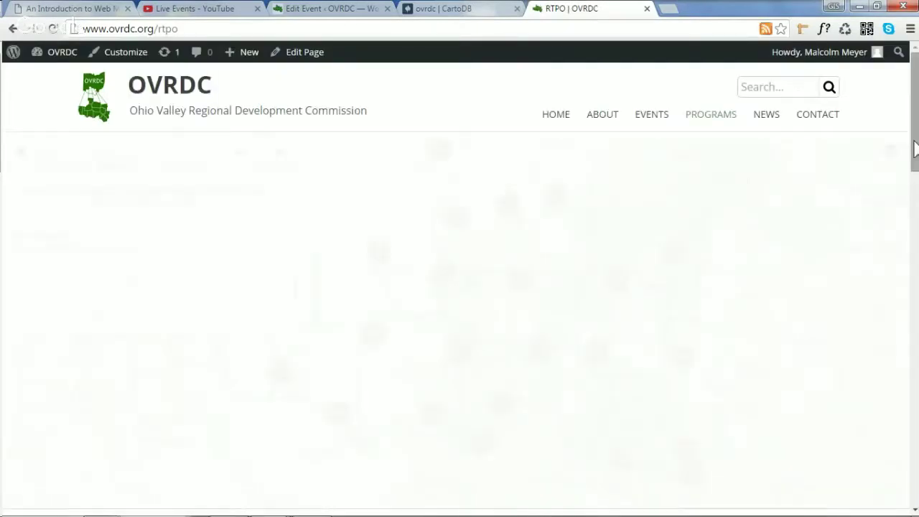
Show the PCR road condition map and the Crashes map in the RTPO map portal
scroll(730, 294, "down", 5)
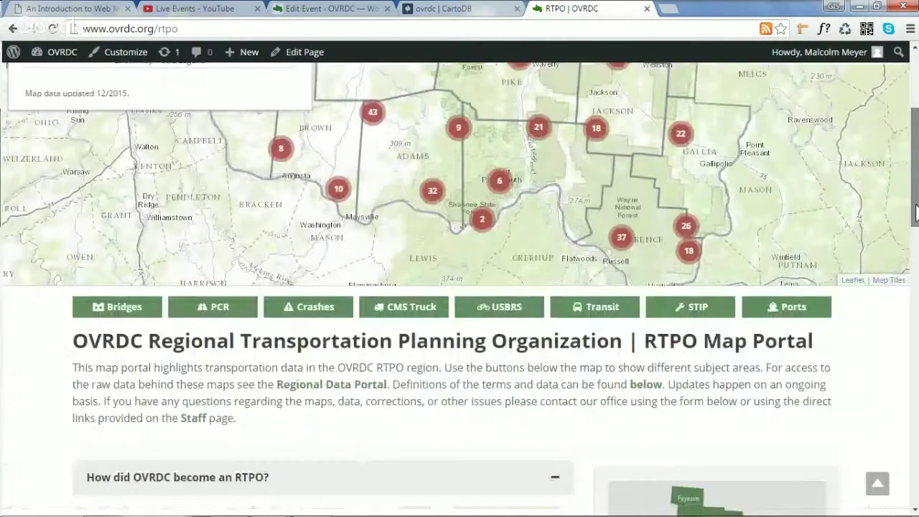
left_click(232, 287)
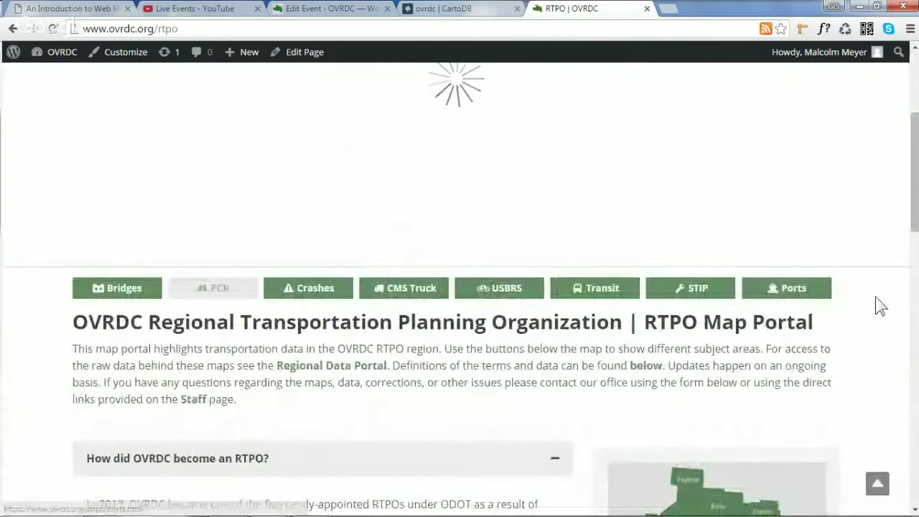
scroll(868, 258, "up", 3)
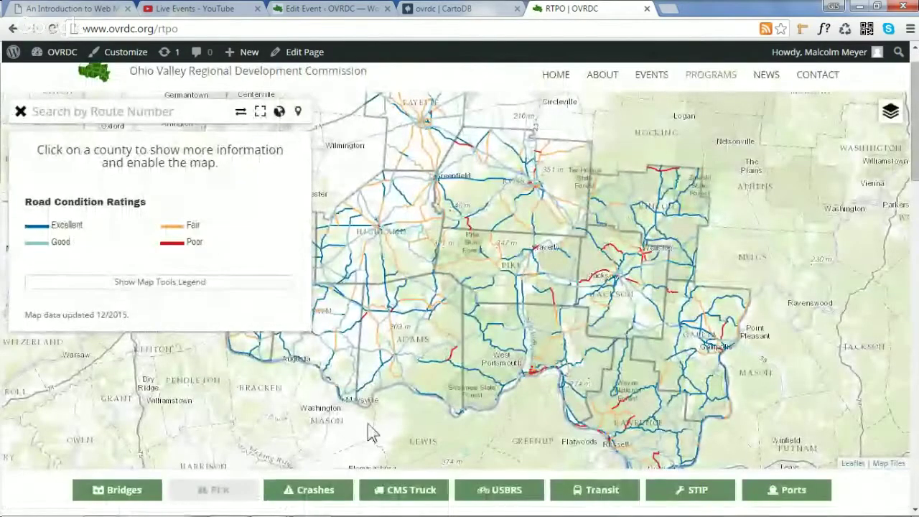
left_click(320, 495)
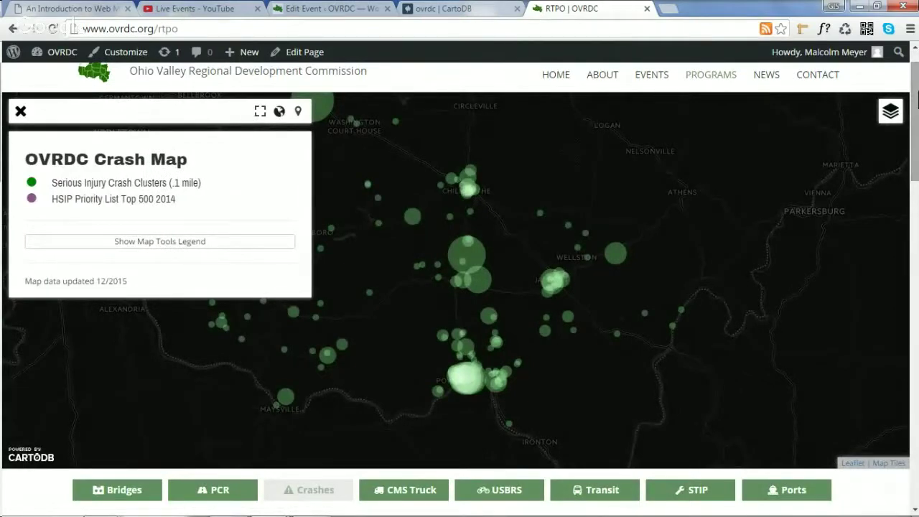
Hide the crash map's legend panel and examine the crash clusters around Portsmouth up close
left_click(20, 111)
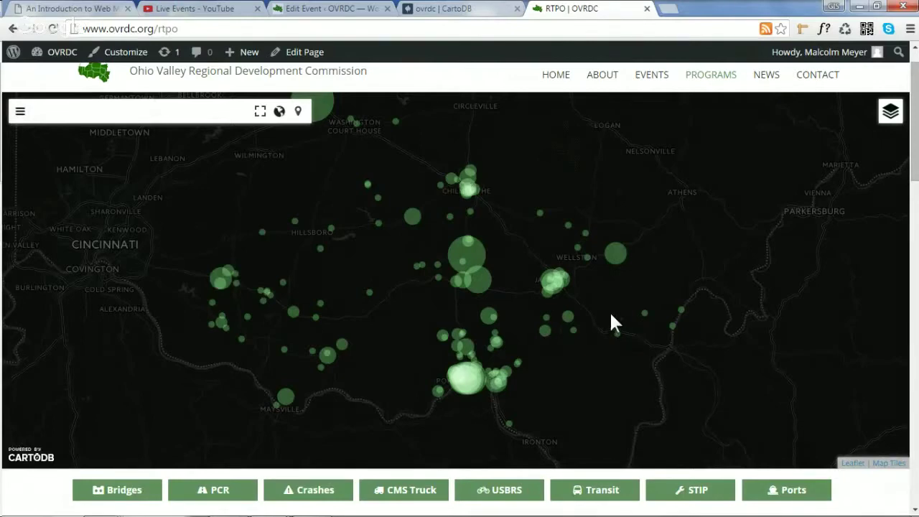
scroll(607, 332, "up", 1)
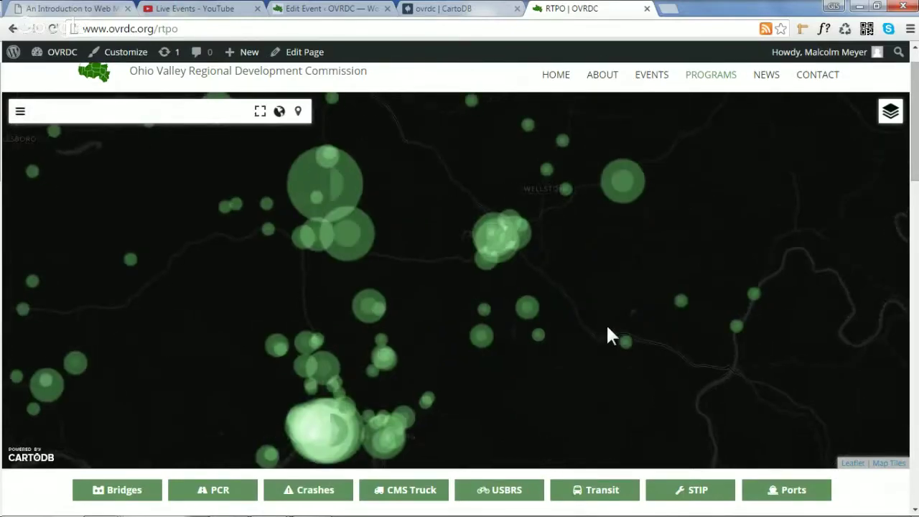
left_click_drag(445, 310, 547, 254)
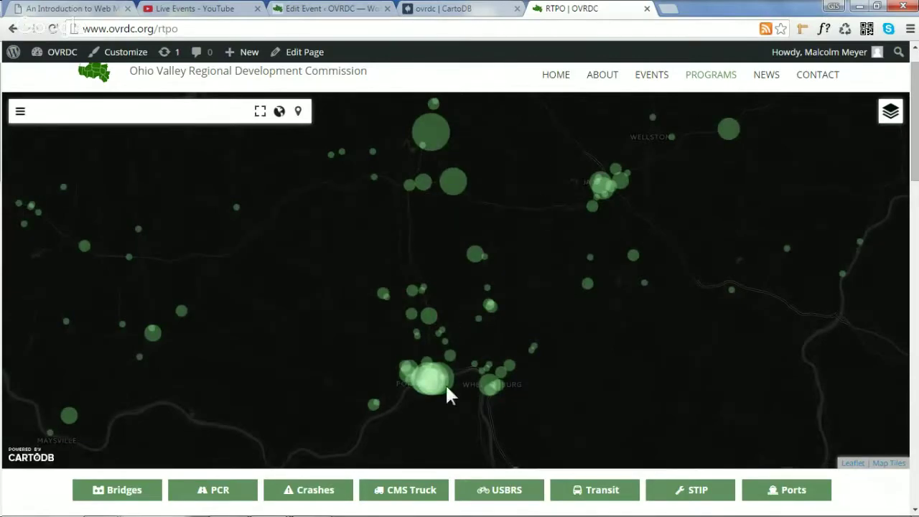
left_click_drag(538, 234, 569, 256)
scroll(569, 256, "down", 1)
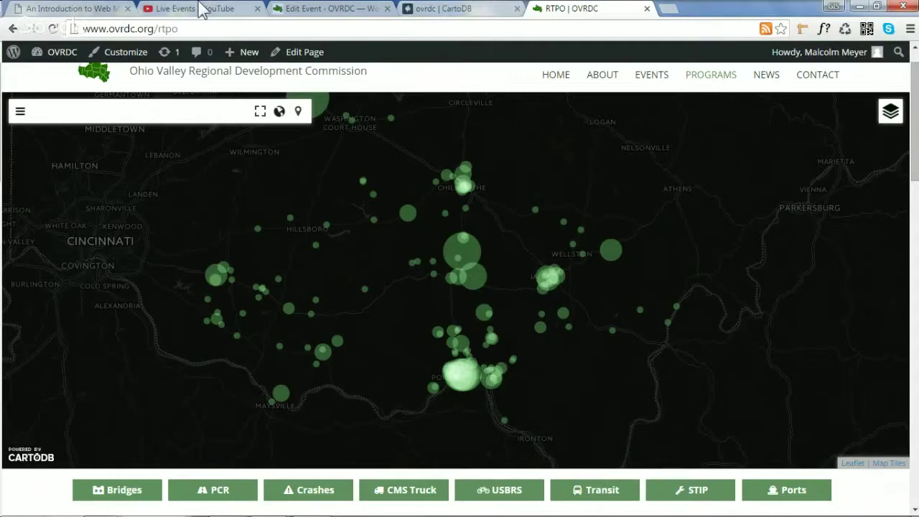
Switch back to the CartoDB dashboard and open the account's datasets list
left_click(93, 9)
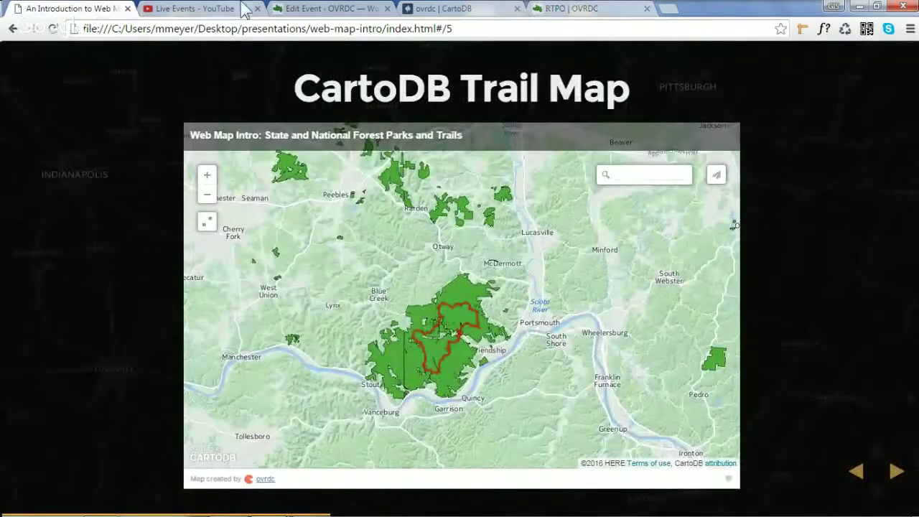
left_click(302, 8)
left_click(441, 9)
scroll(823, 268, "up", 10)
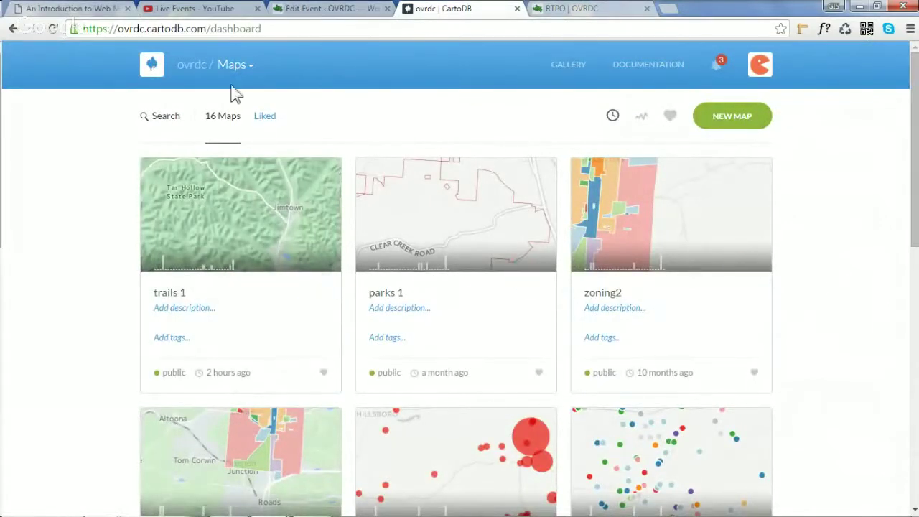
left_click(248, 65)
left_click(233, 119)
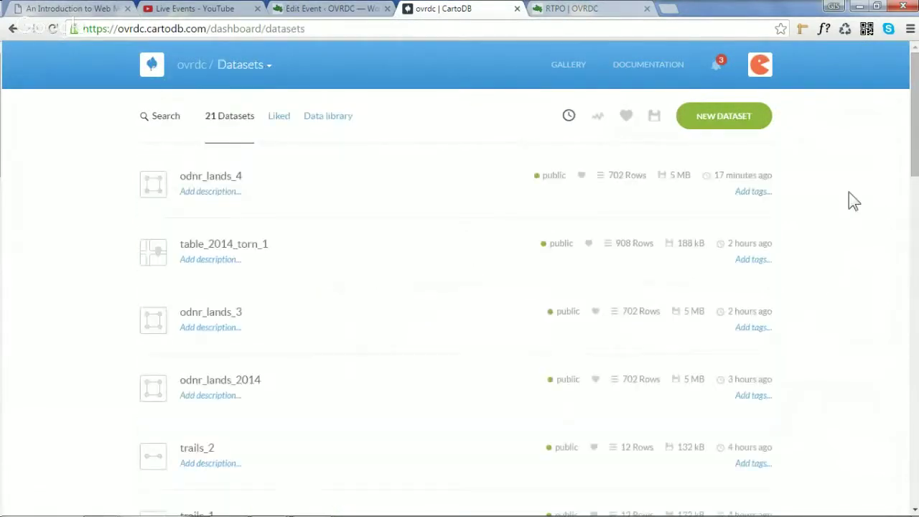
Open the trails_1 dataset in map view and create a new map from it
scroll(61, 387, "down", 1)
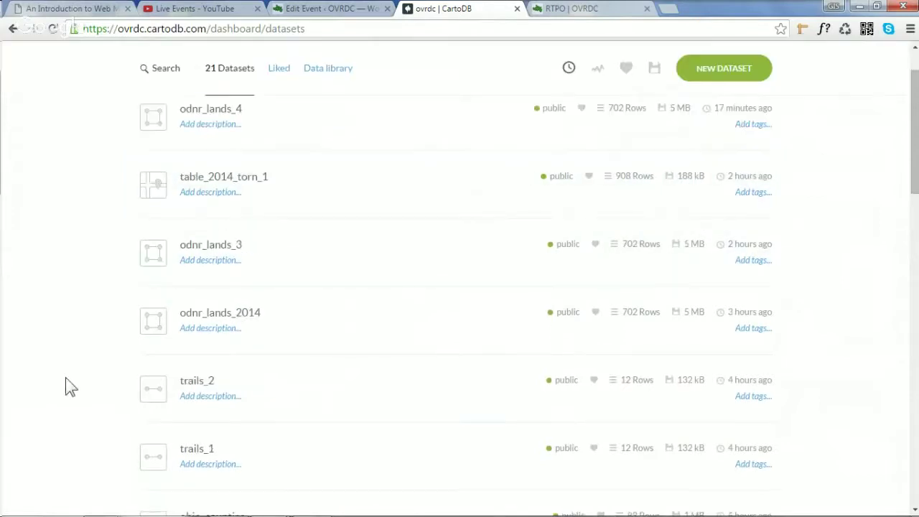
left_click(198, 450)
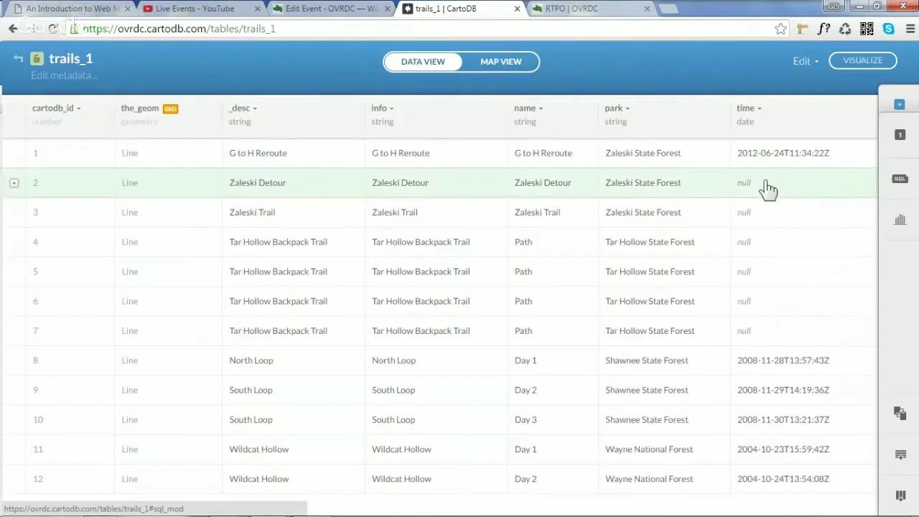
left_click(513, 72)
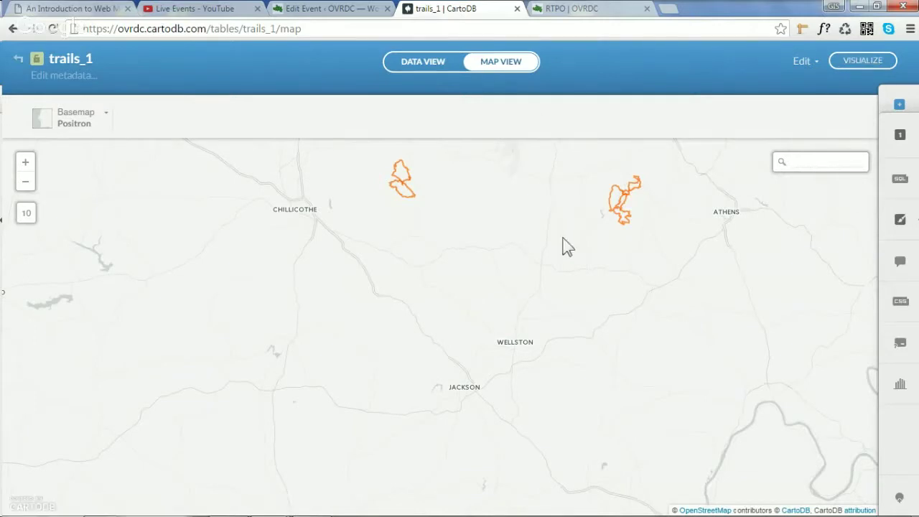
left_click(873, 63)
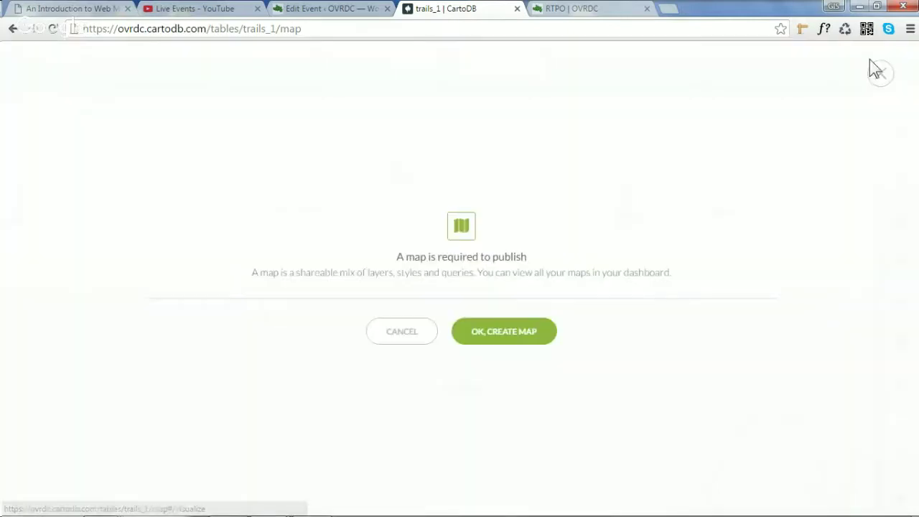
left_click(505, 331)
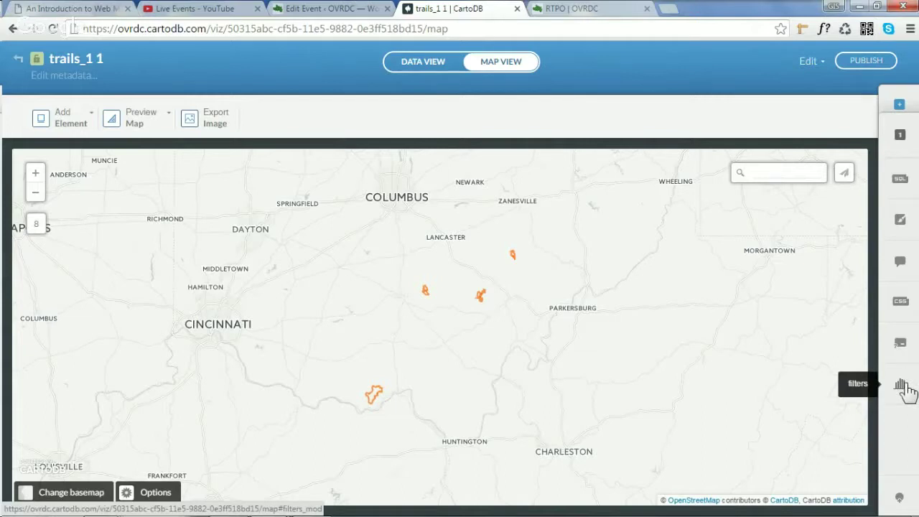
Try labelling the trails with the _desc field and set the label text back to None
left_click(900, 220)
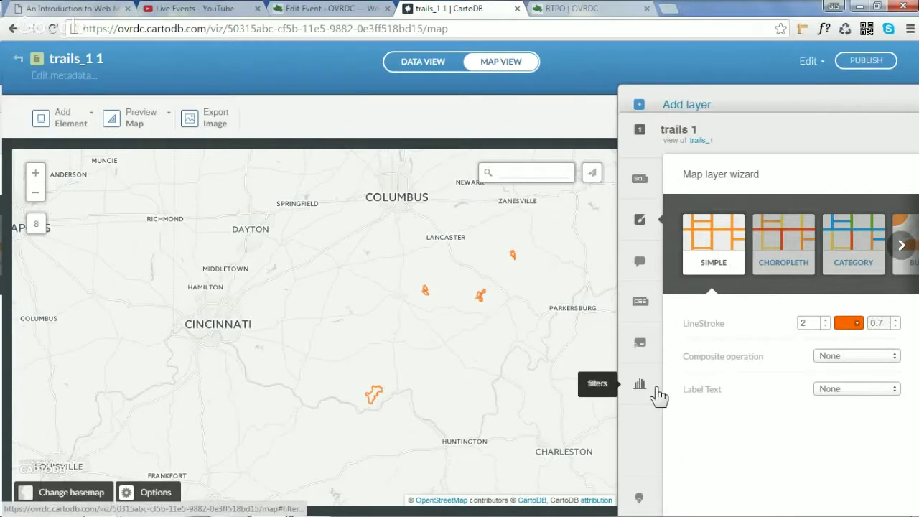
left_click(861, 390)
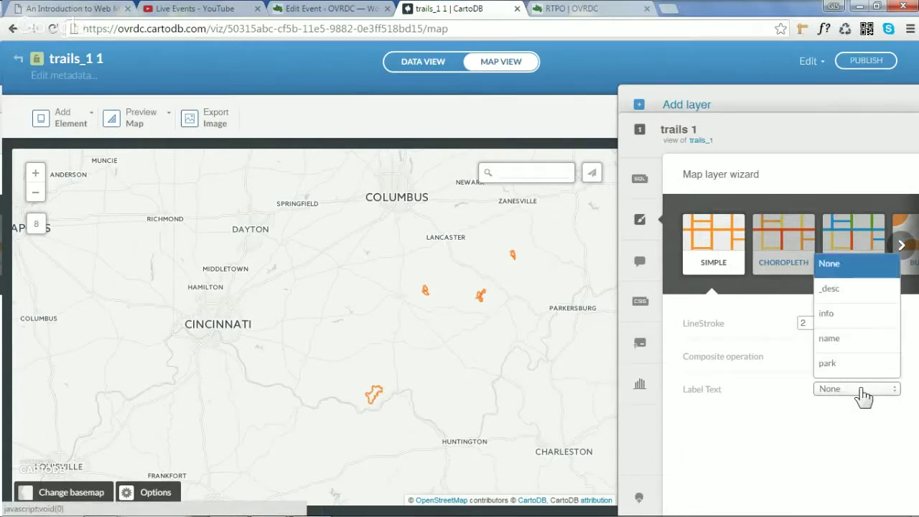
left_click(765, 438)
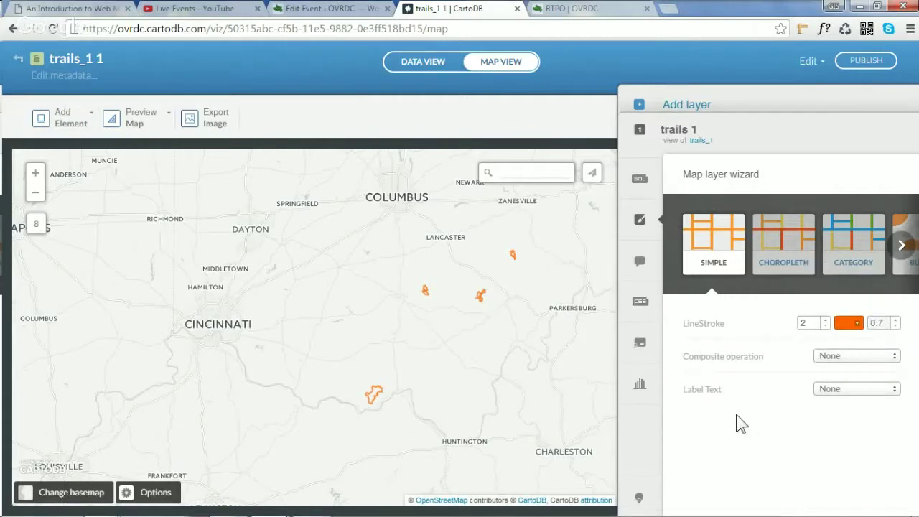
left_click(890, 396)
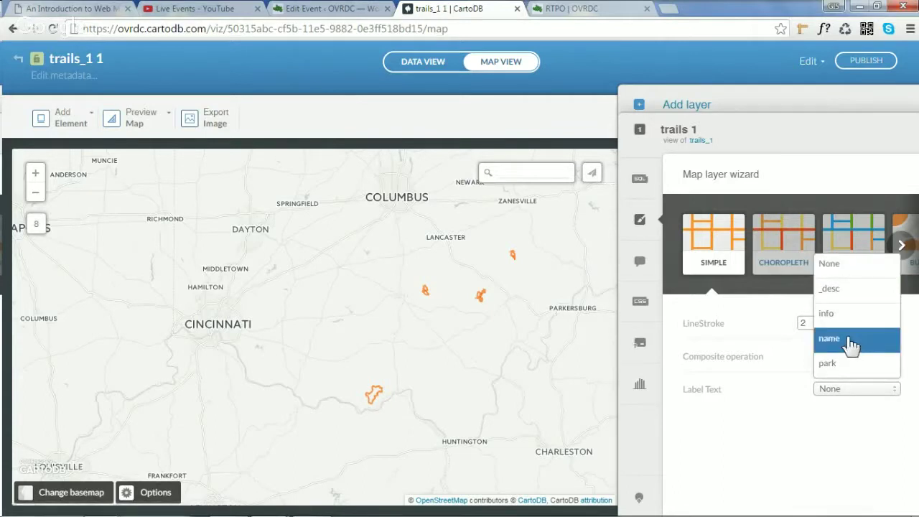
left_click(833, 288)
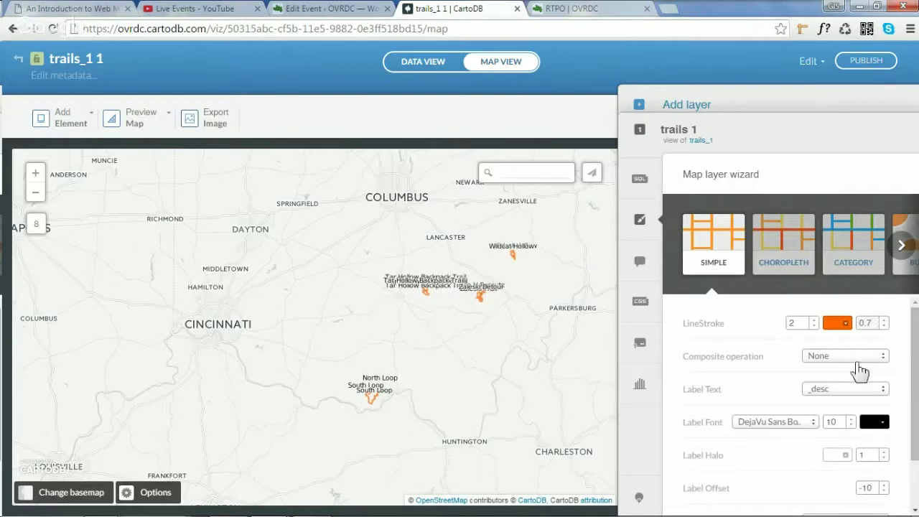
left_click(858, 391)
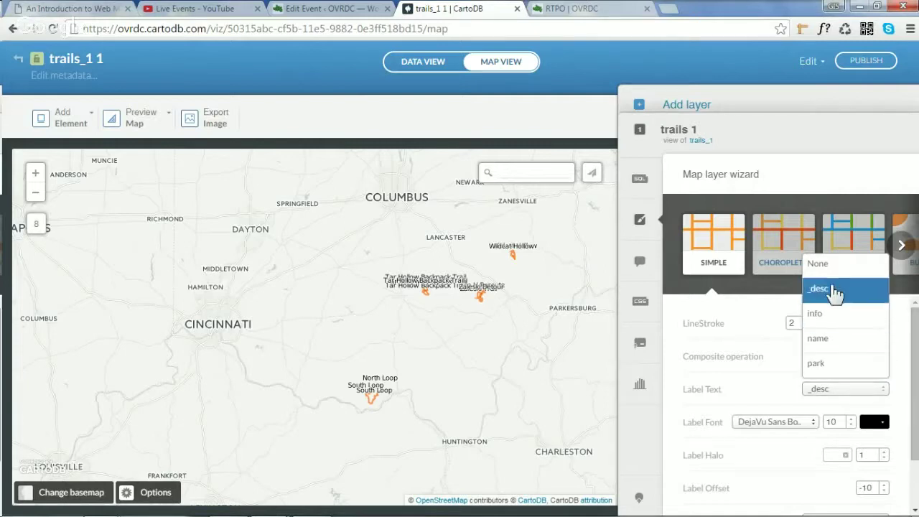
left_click(825, 264)
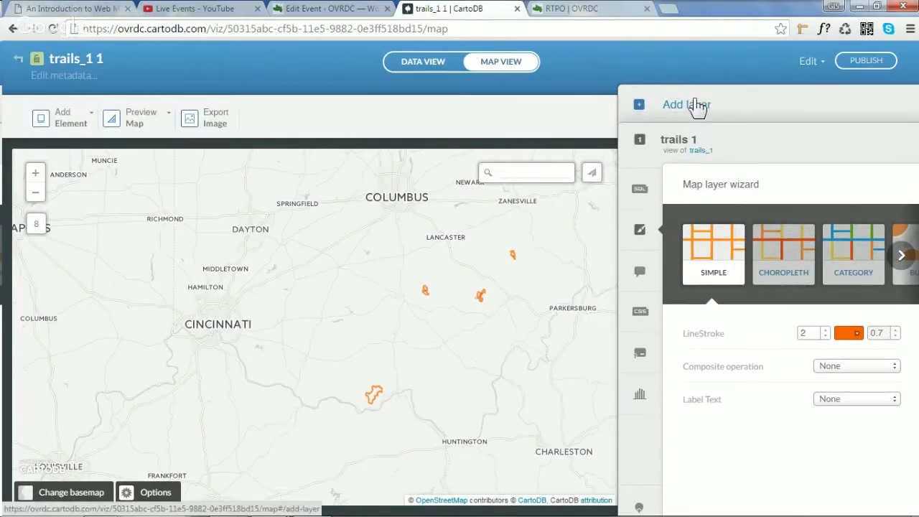
Add the existing odnr_lands_4 dataset to the map as a new layer
left_click(692, 104)
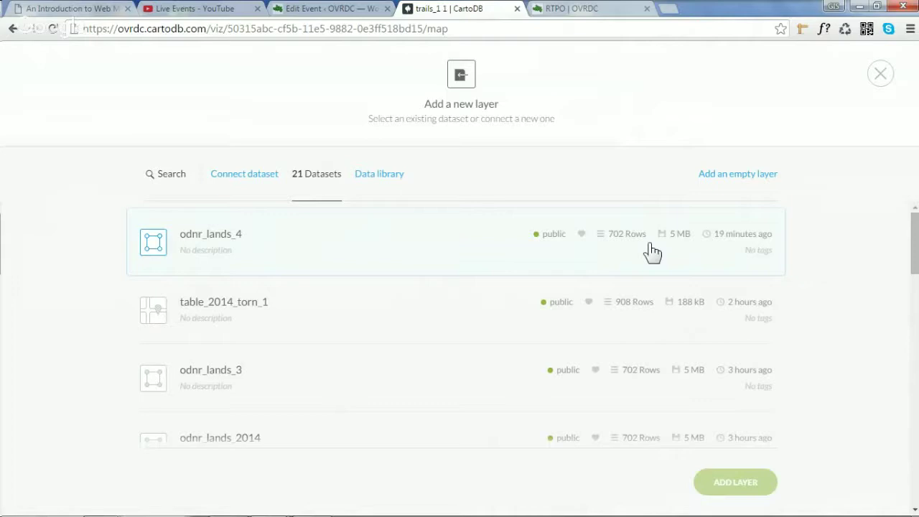
left_click(215, 244)
left_click(722, 482)
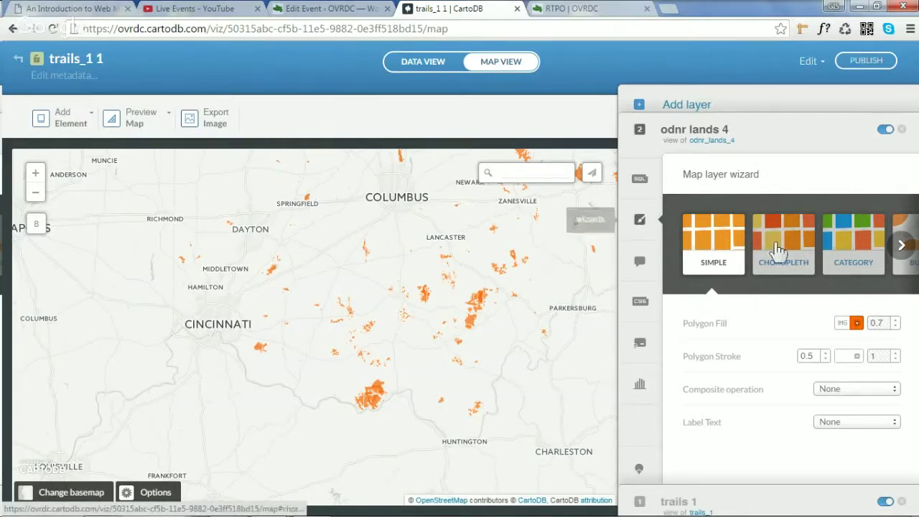
Fill the odnr lands 4 polygons with green and move that layer beneath the trails 1 layer
left_click(857, 324)
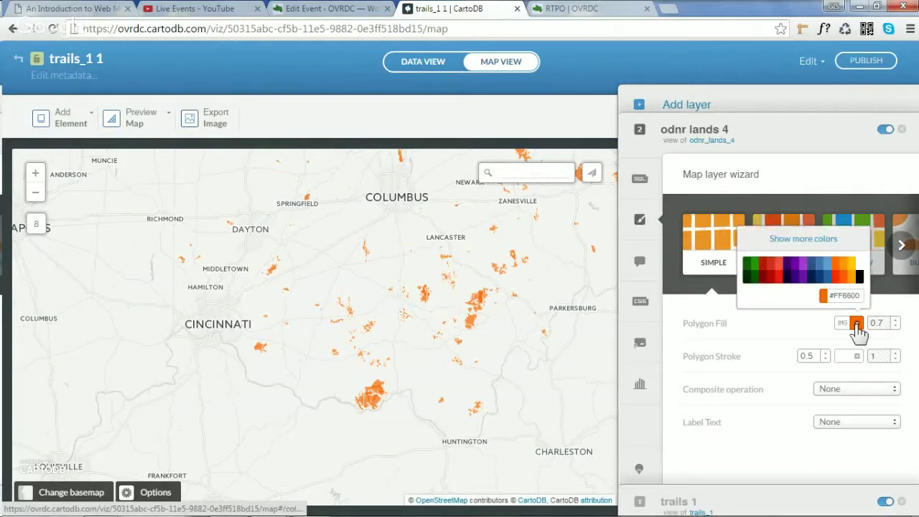
left_click(751, 267)
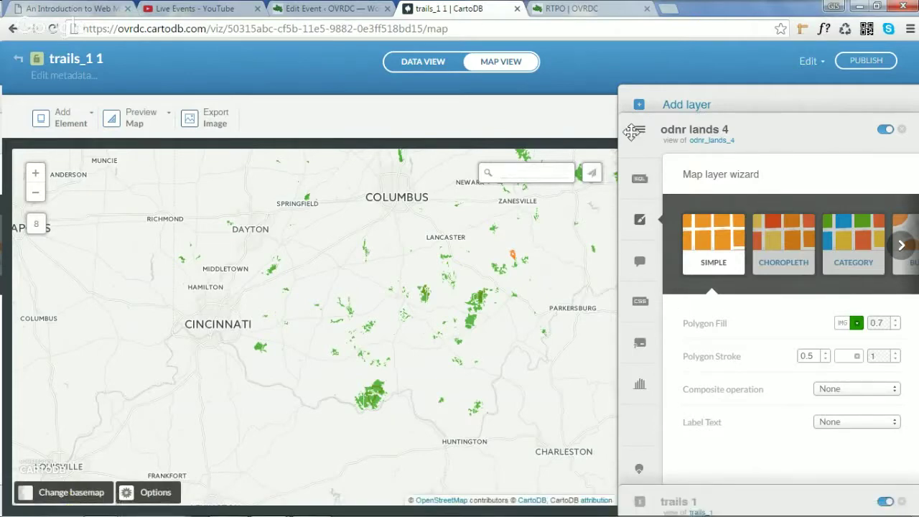
left_click_drag(639, 147, 635, 503)
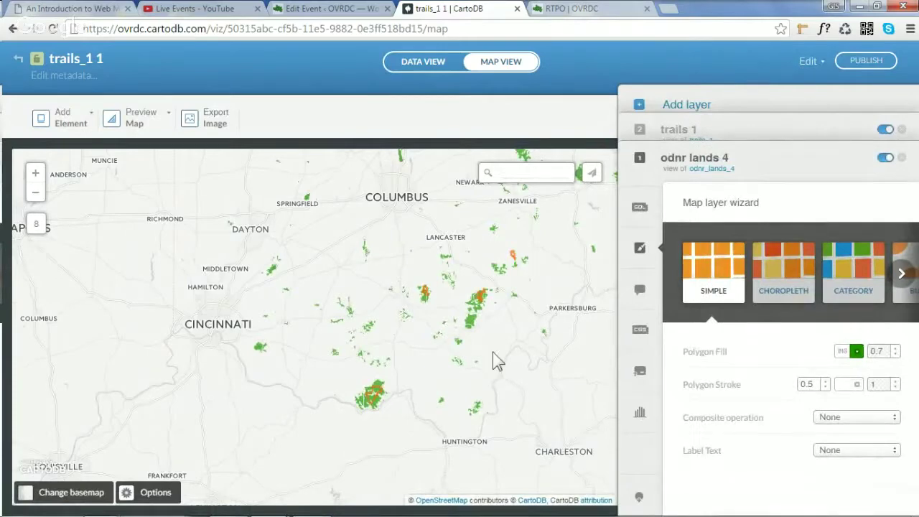
left_click(528, 361)
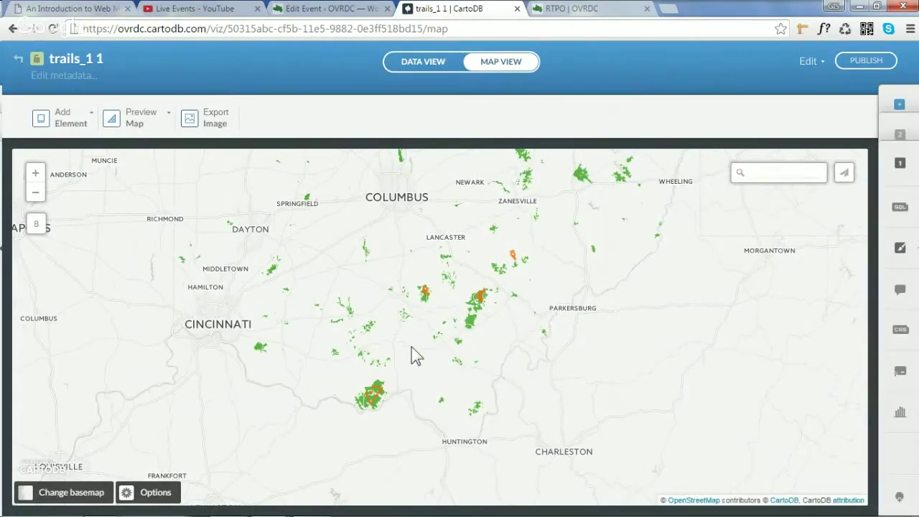
Examine the trails over the green lands up close and check the popups of features west of Athens
left_click_drag(414, 352, 493, 355)
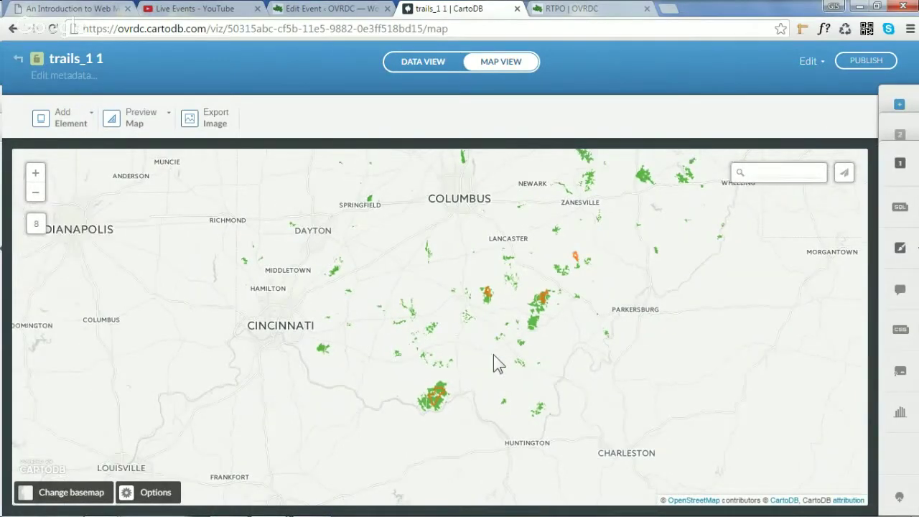
left_click(542, 318)
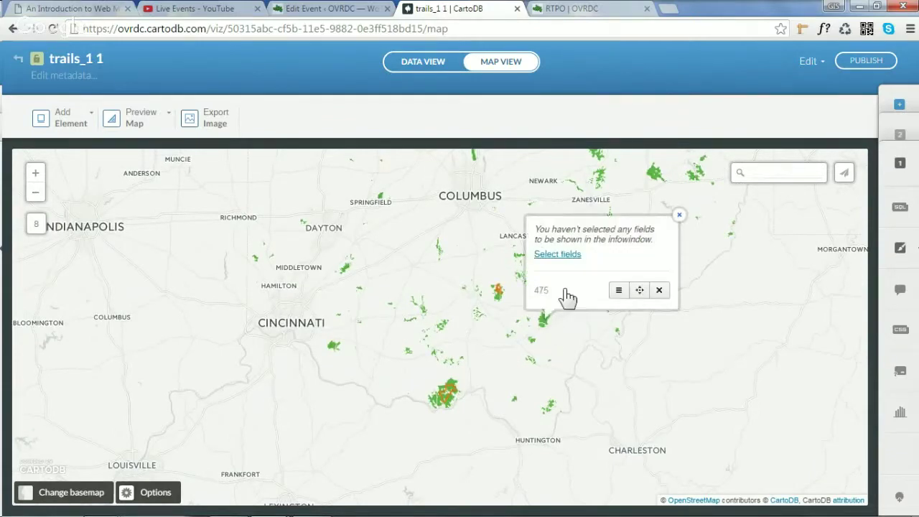
left_click(678, 217)
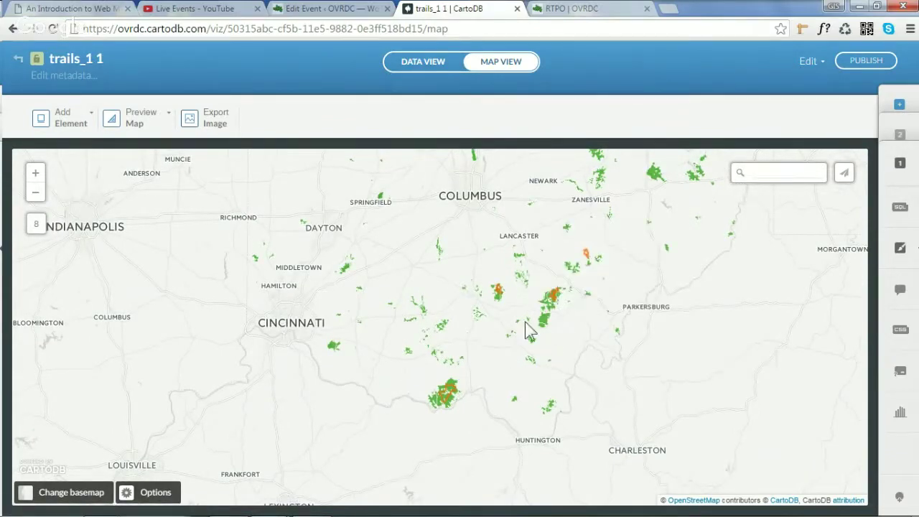
scroll(525, 324, "up", 1)
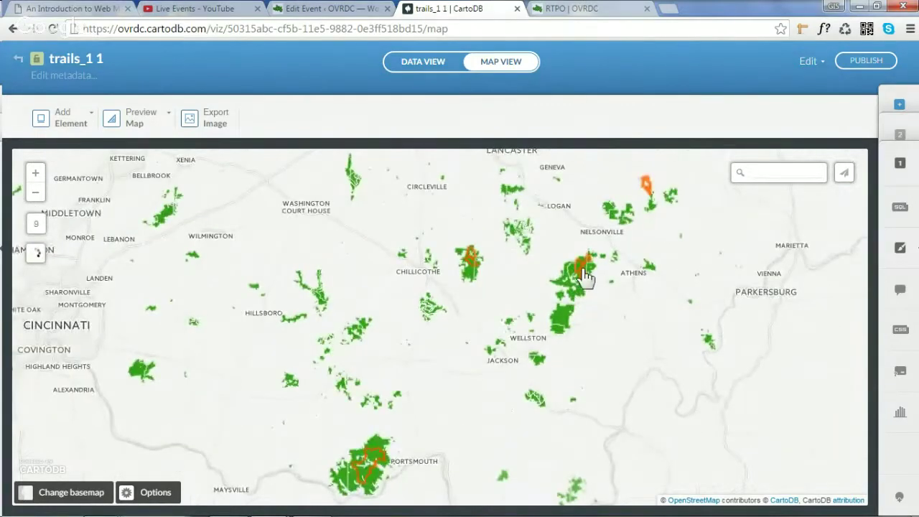
left_click(595, 261)
left_click(717, 164)
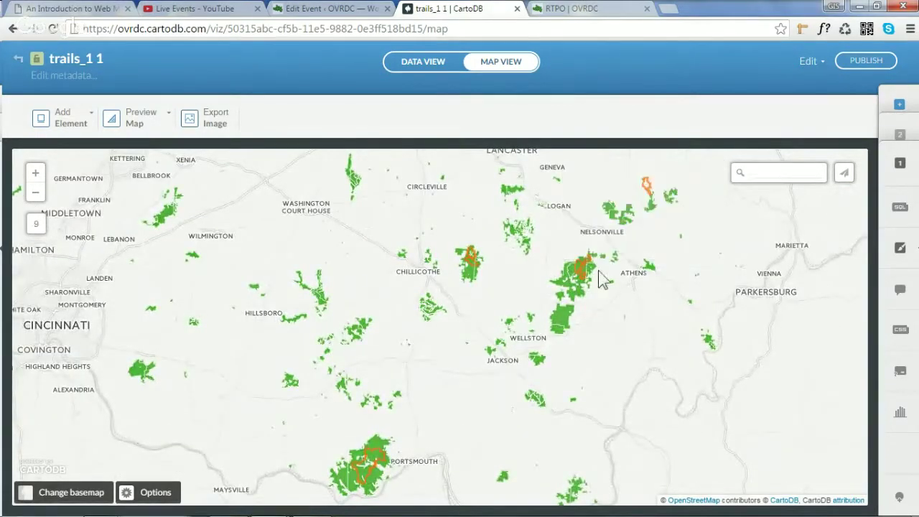
left_click_drag(474, 344, 457, 368)
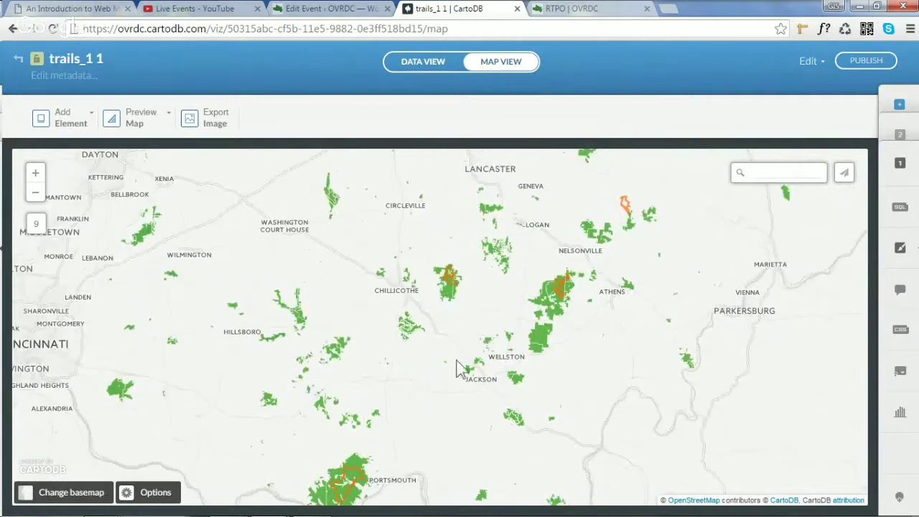
left_click(81, 123)
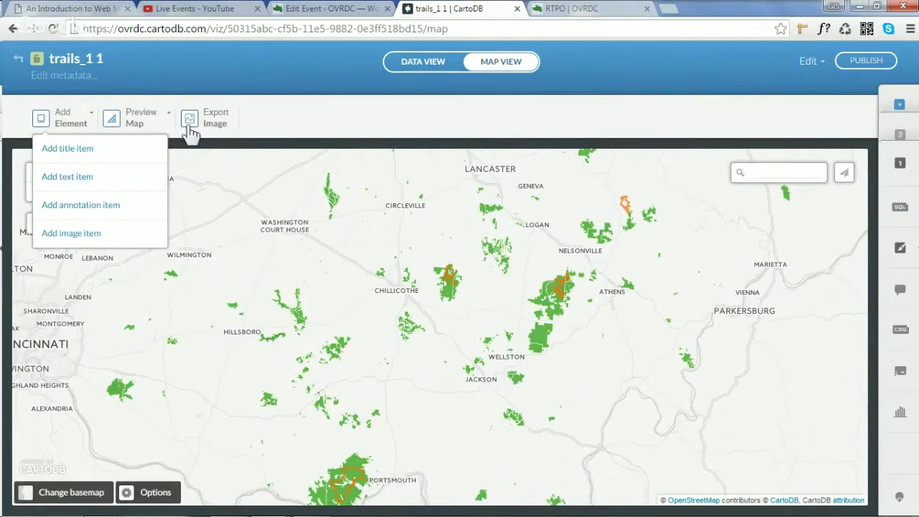
left_click(276, 123)
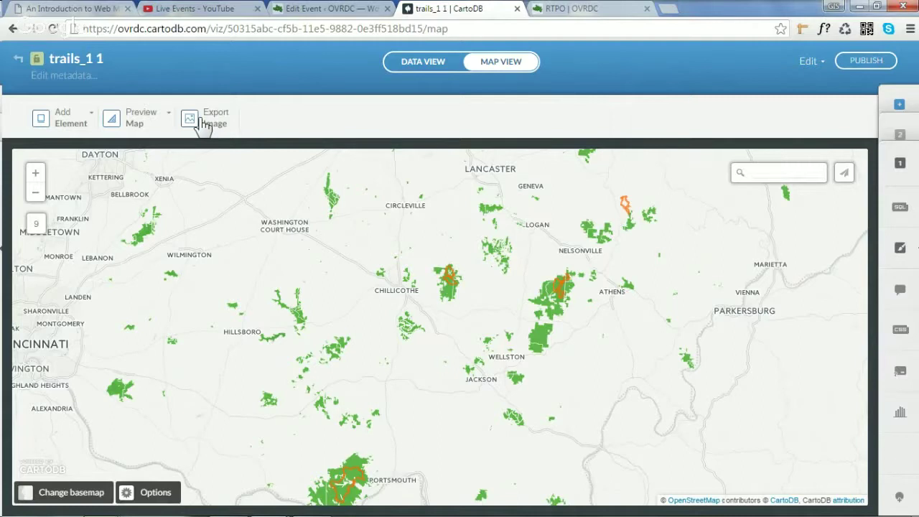
left_click(69, 492)
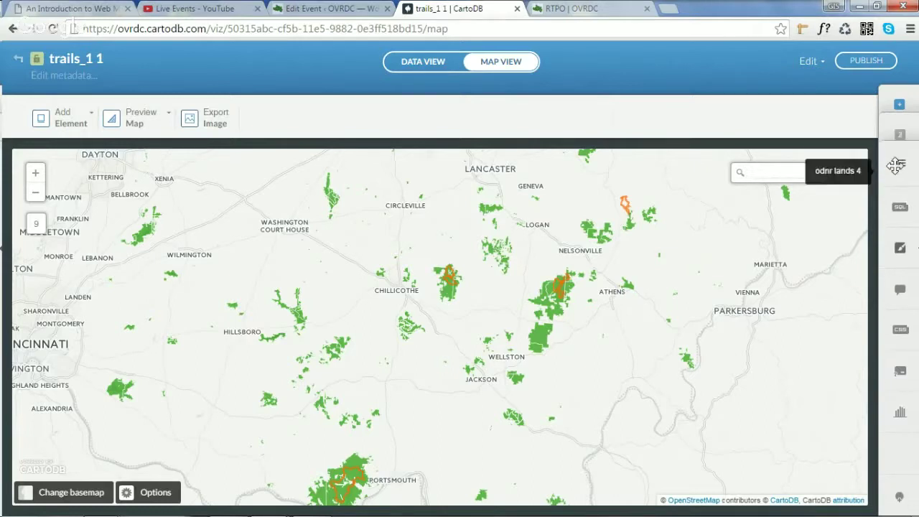
Move the odnr lands 4 layer above trails 1 and back beneath it to demonstrate layer order
left_click_drag(898, 172, 893, 198)
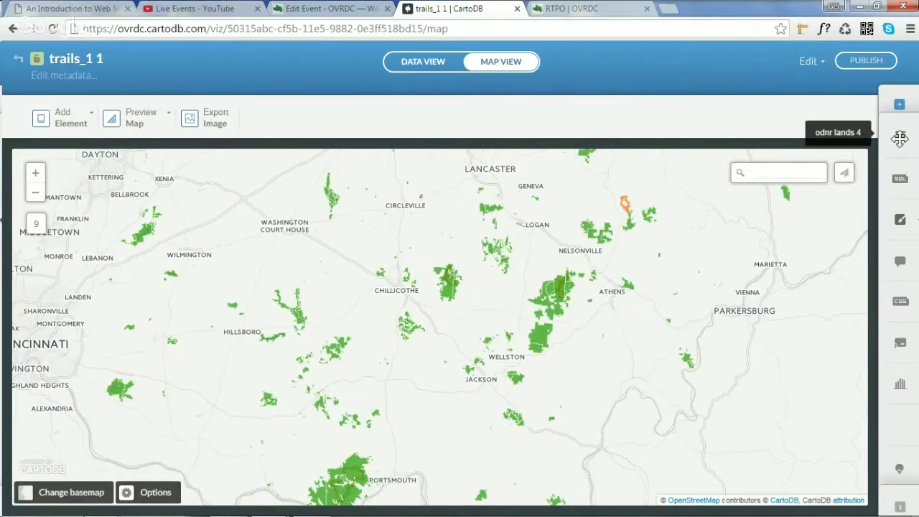
left_click_drag(900, 139, 892, 486)
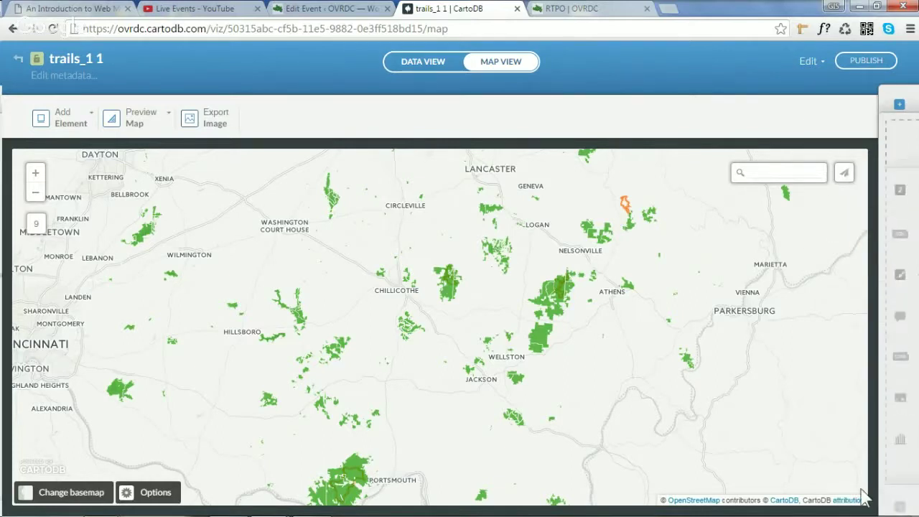
left_click_drag(895, 133, 897, 511)
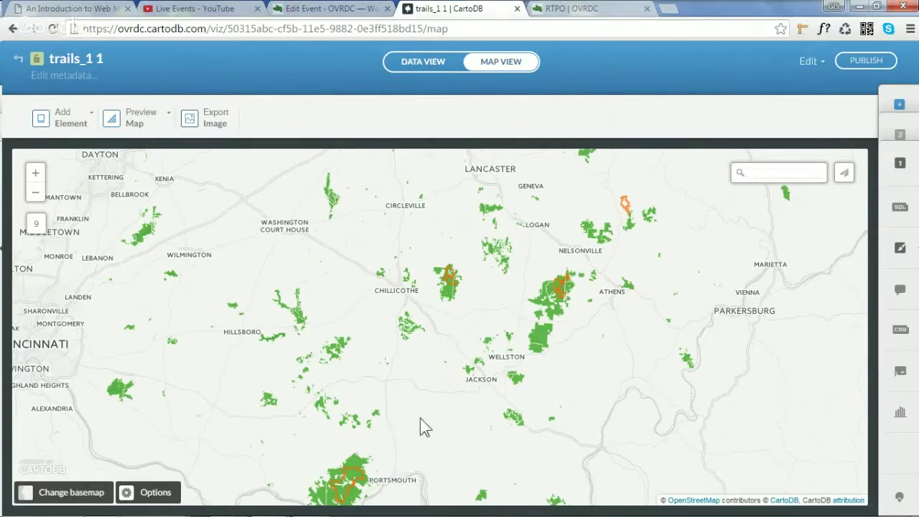
Check a feature's popup near Portsmouth and enable the _desc field with its title in the trails 1 click infowindow
left_click(355, 476)
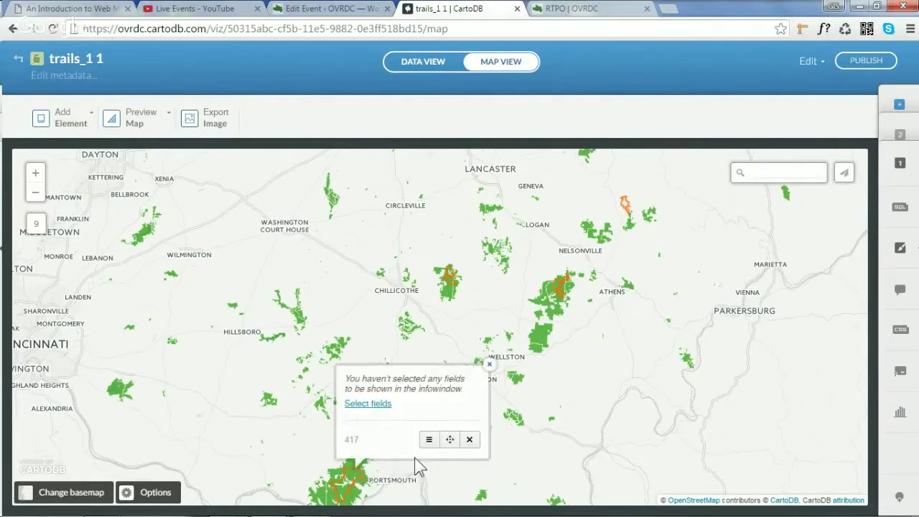
left_click(486, 369)
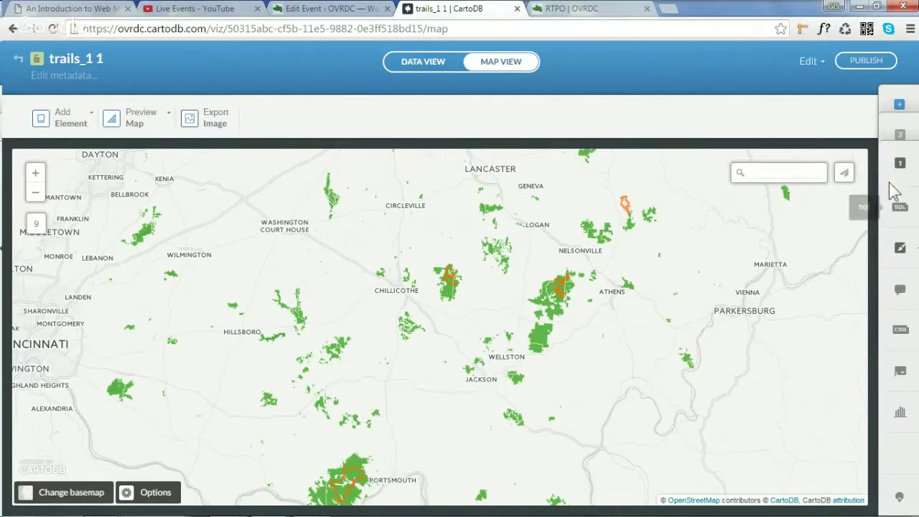
left_click(899, 136)
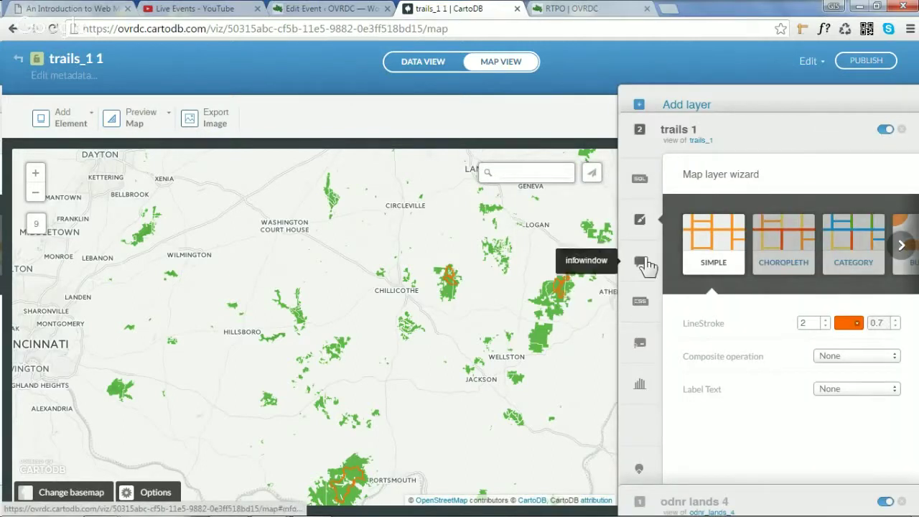
left_click(646, 264)
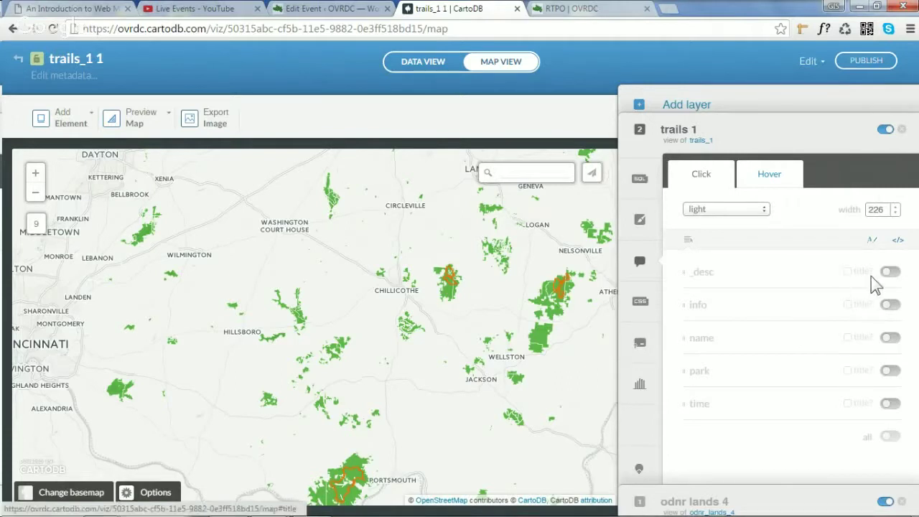
left_click(889, 271)
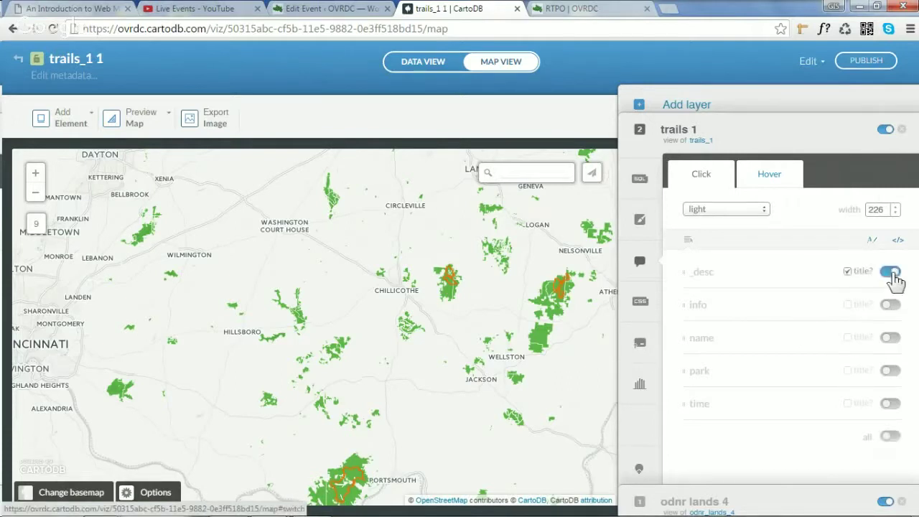
Enable name and park in the trails 1 click infowindow, order the fields park, name, _desc, and check a trail's popup east of Chillicothe
left_click(889, 337)
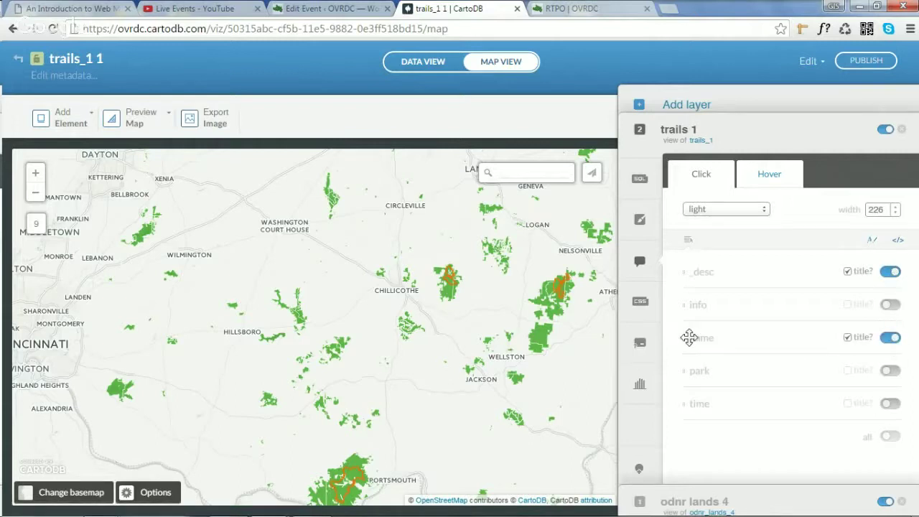
left_click_drag(679, 337, 688, 265)
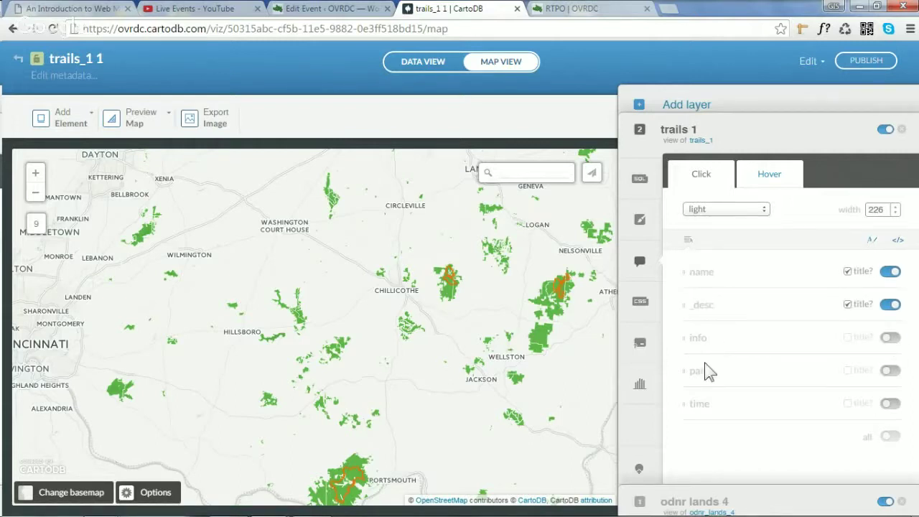
left_click_drag(693, 369, 695, 270)
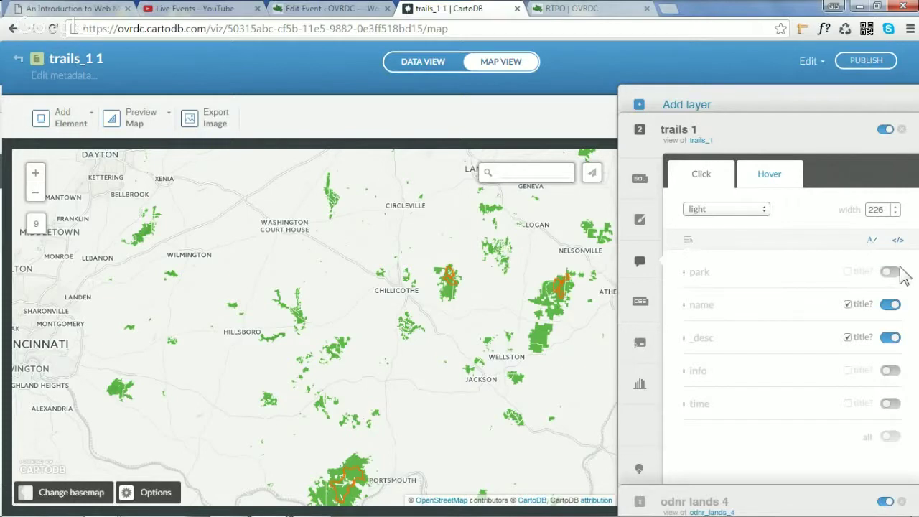
left_click(889, 271)
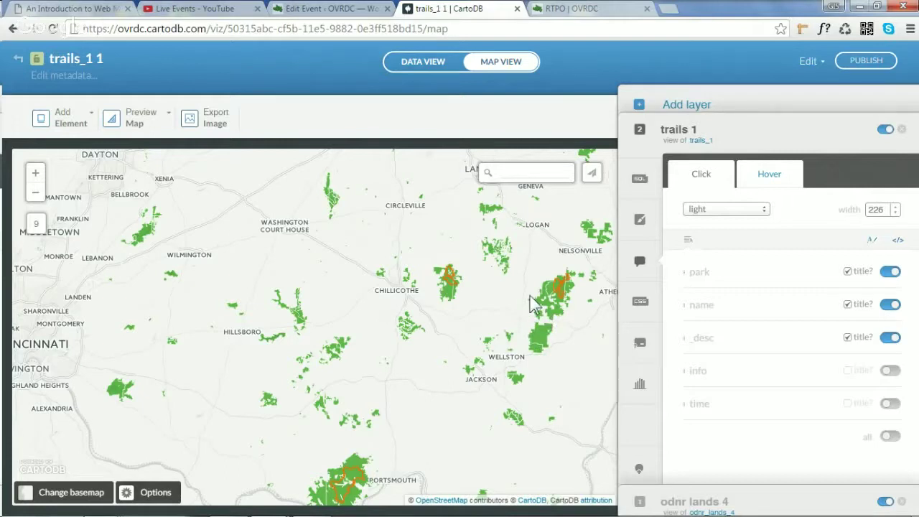
left_click(455, 281)
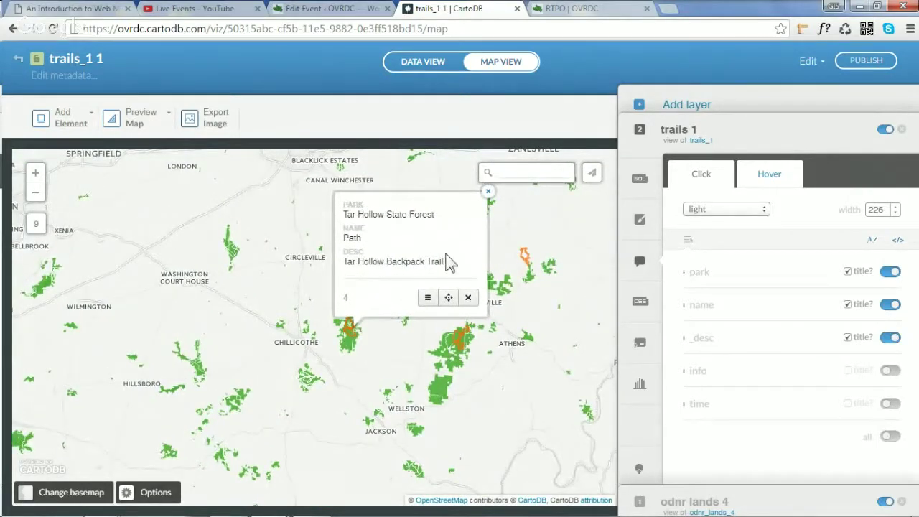
left_click(487, 192)
Enable the park field in the trails 1 hover infowindow and compare the tooltip without its title, leaving the title on
left_click(773, 178)
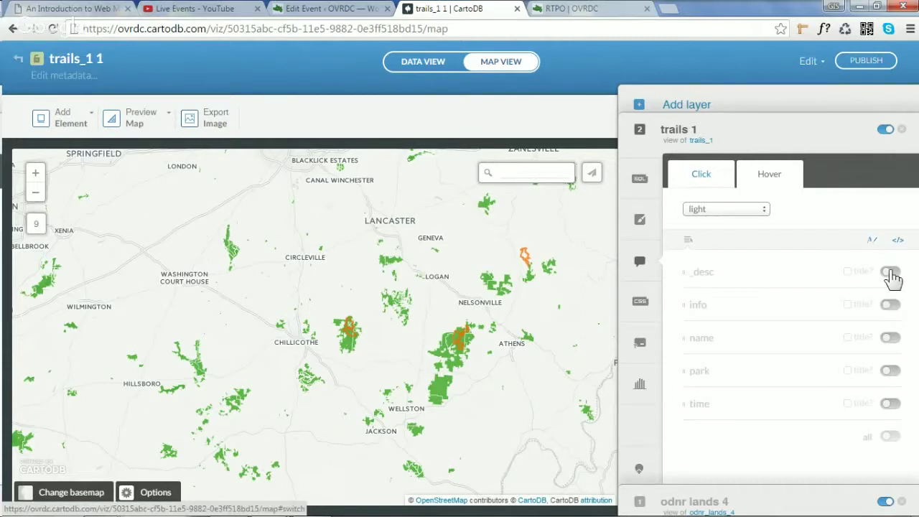
left_click(889, 370)
mouse_move(460, 348)
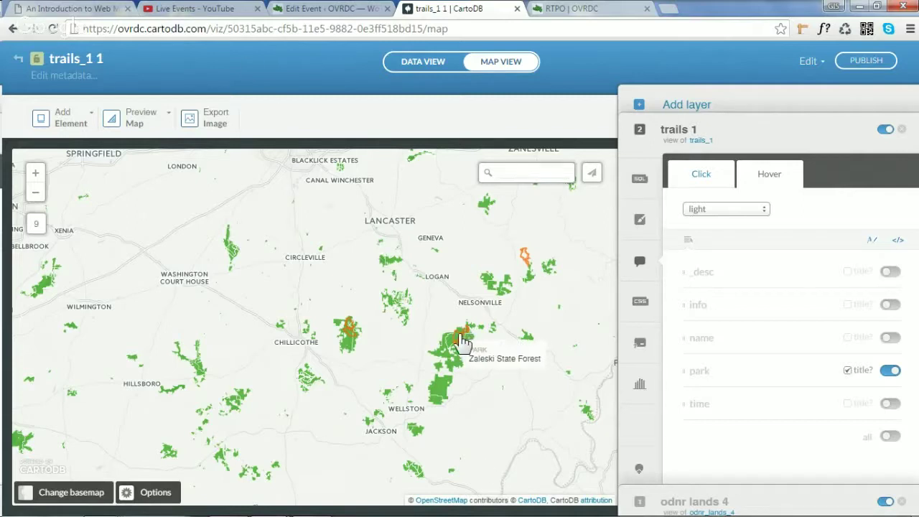
left_click(847, 371)
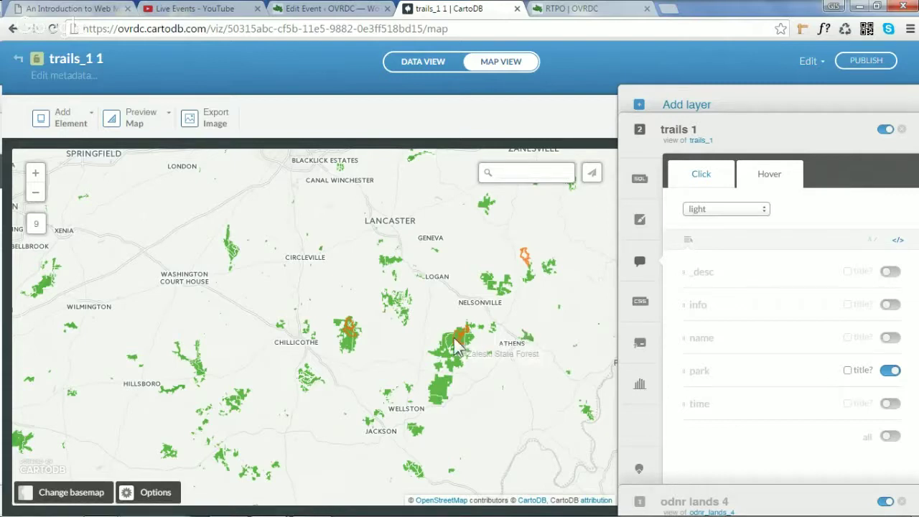
mouse_move(460, 343)
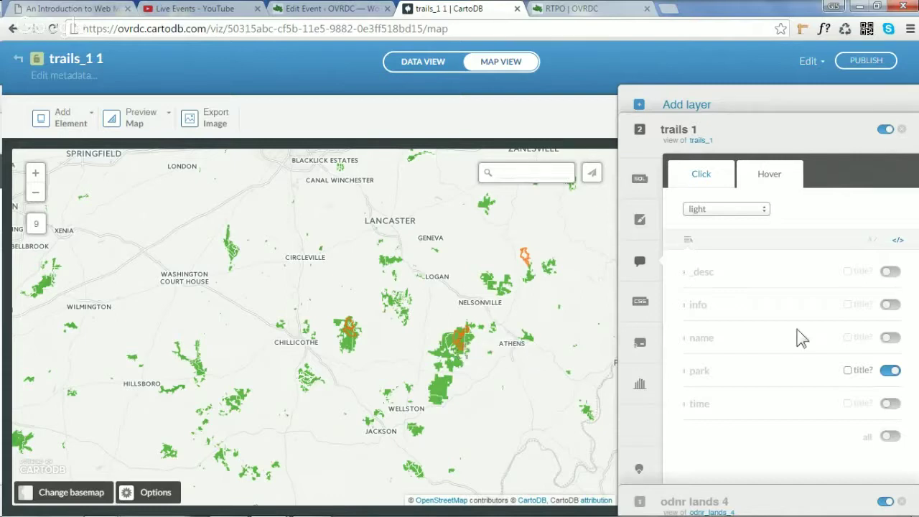
left_click(846, 372)
View the custom HTML of the trails 1 hover infowindow, then return to the click infowindow fields and collapse the layer settings
left_click(895, 244)
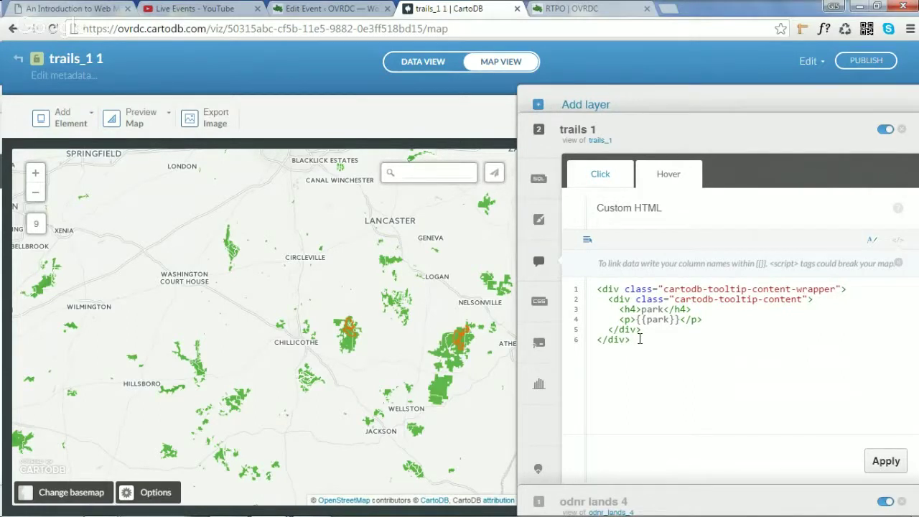
left_click(615, 176)
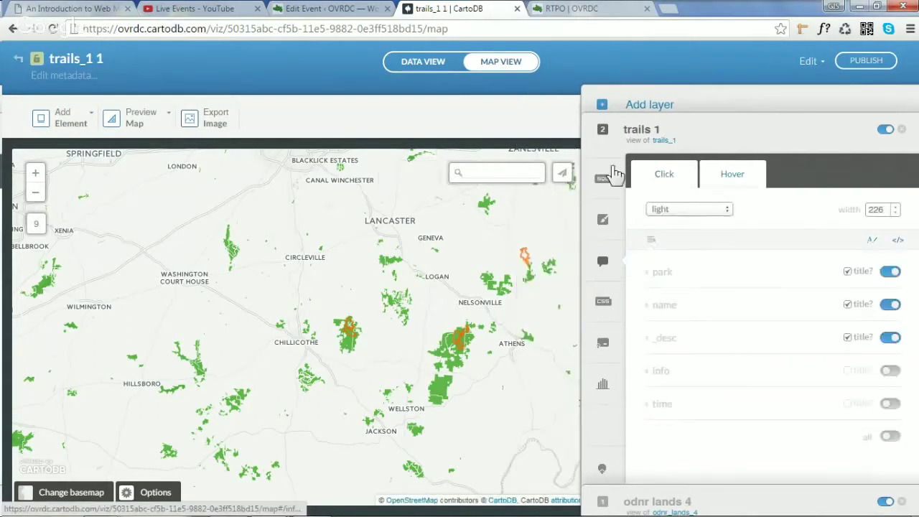
mouse_move(525, 264)
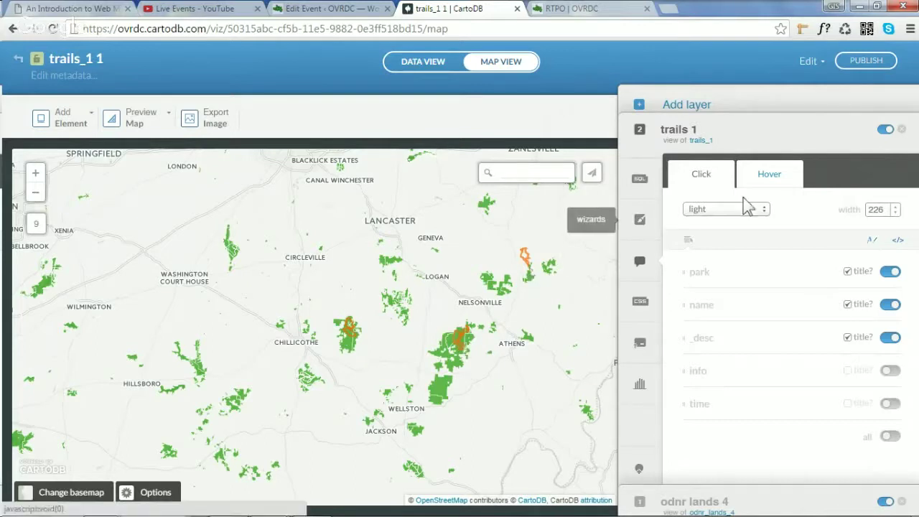
left_click(396, 296)
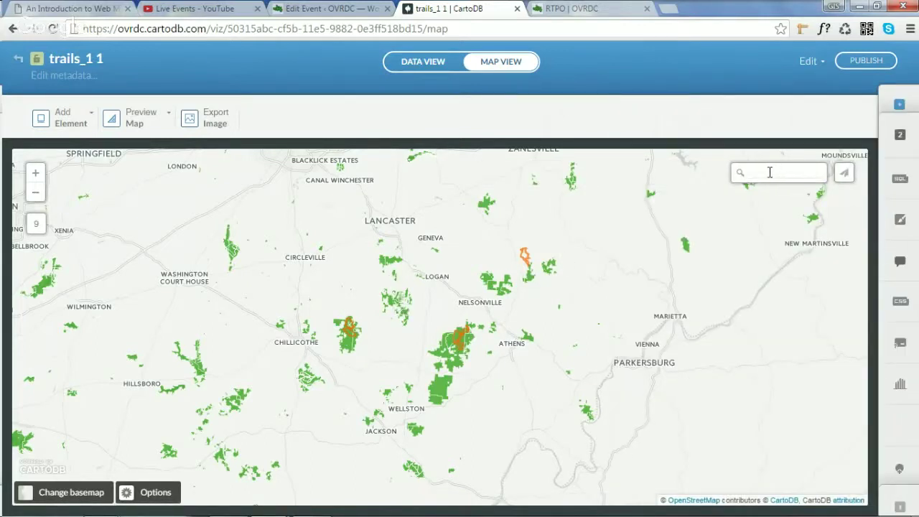
Enable the fixed title, scroll wheel zoom, layer selector and fullscreen map options, and look over the available basemaps
left_click(129, 495)
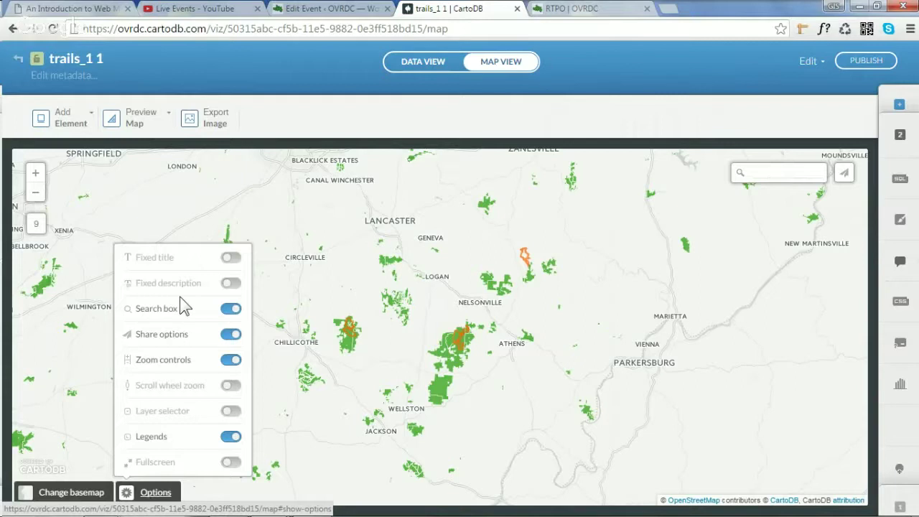
left_click(232, 259)
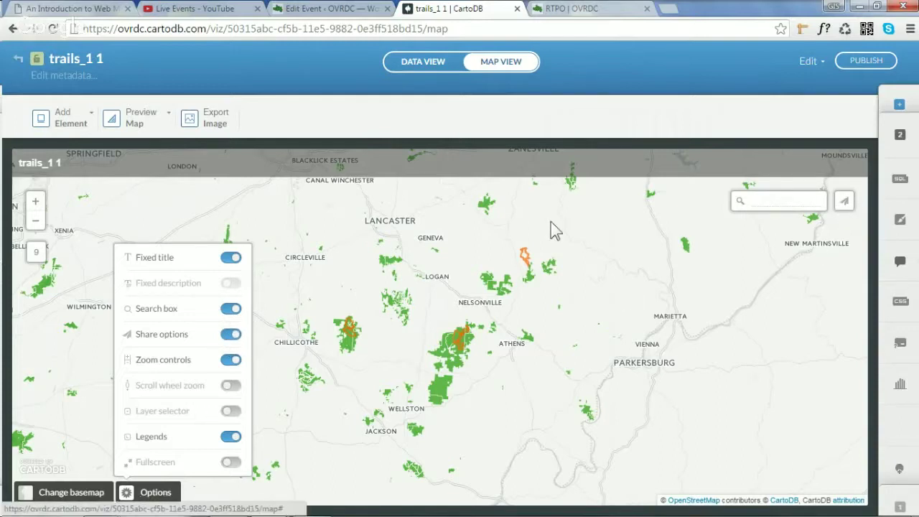
left_click(232, 388)
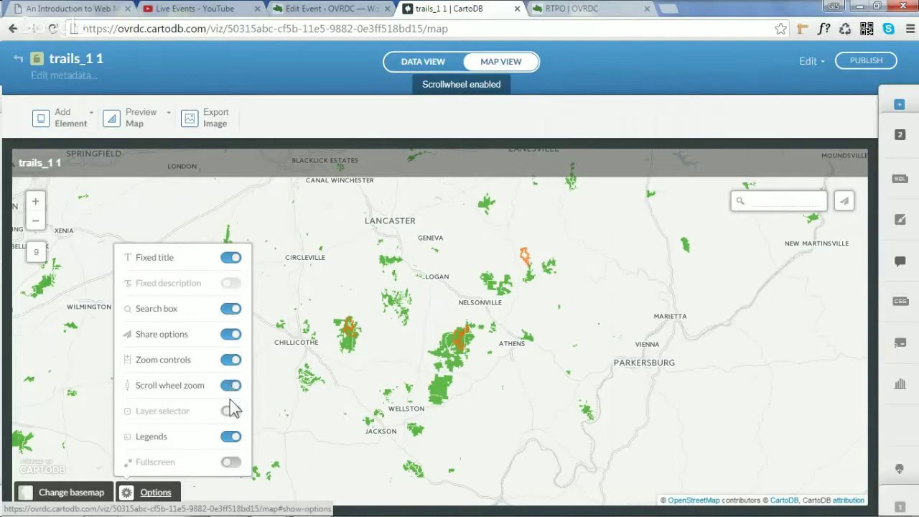
left_click(232, 416)
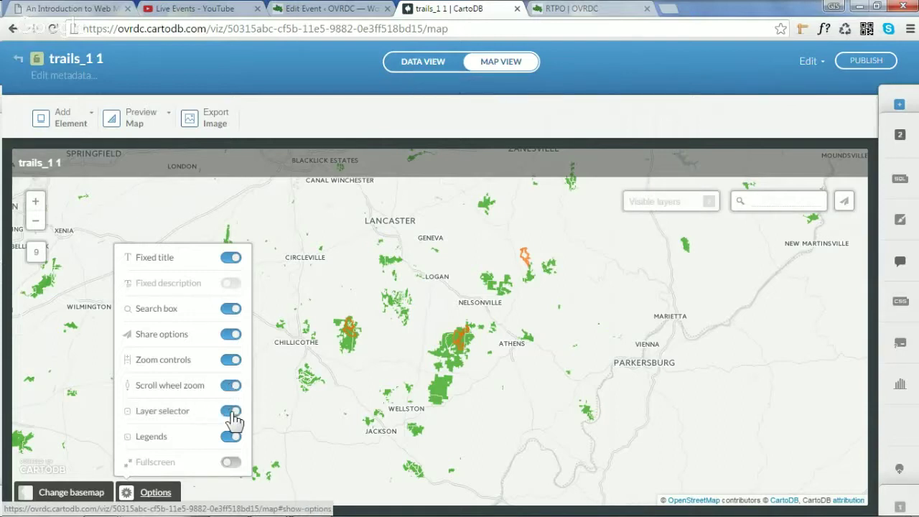
left_click(675, 209)
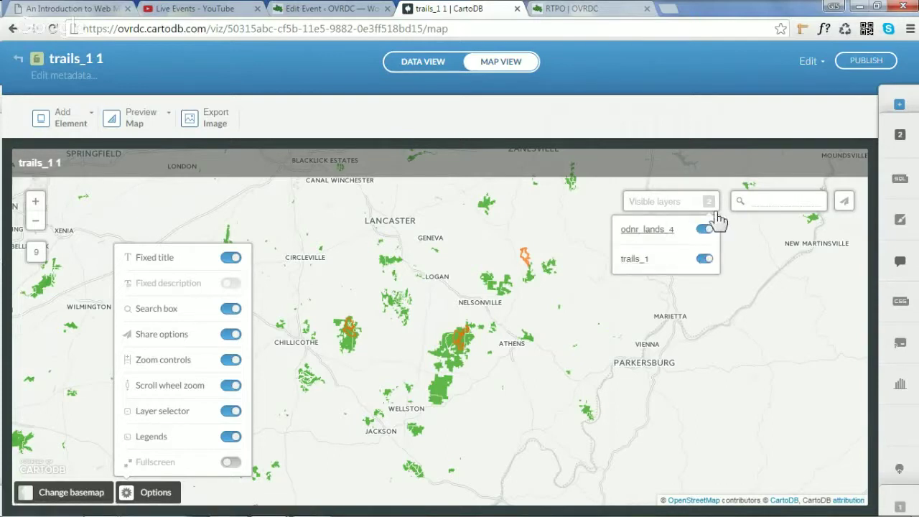
left_click(642, 206)
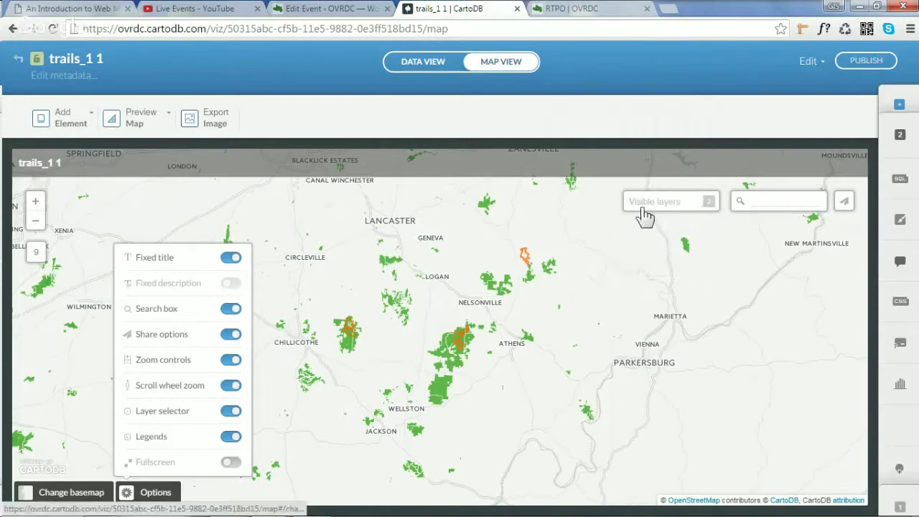
left_click(241, 465)
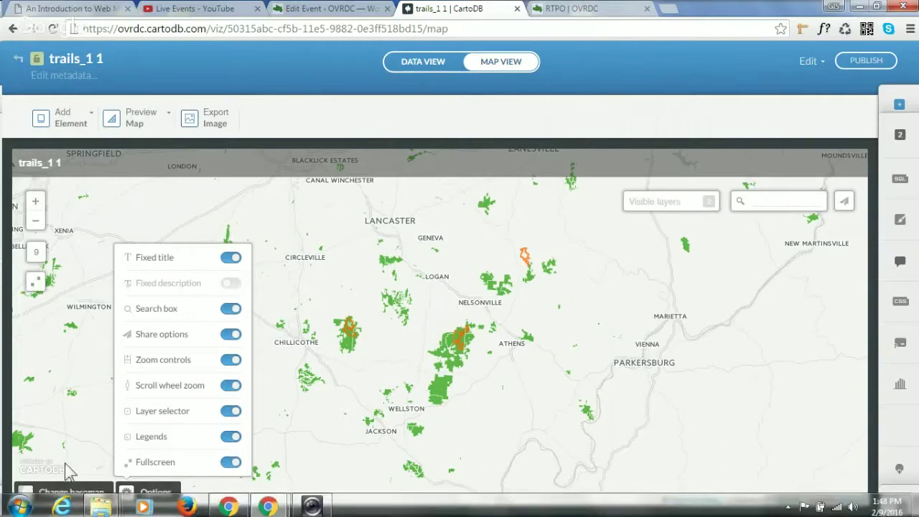
left_click(68, 492)
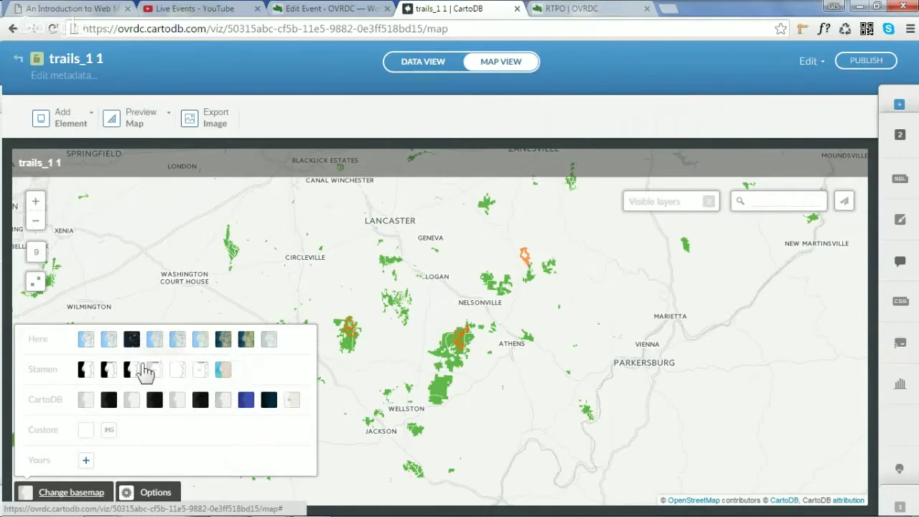
left_click(172, 288)
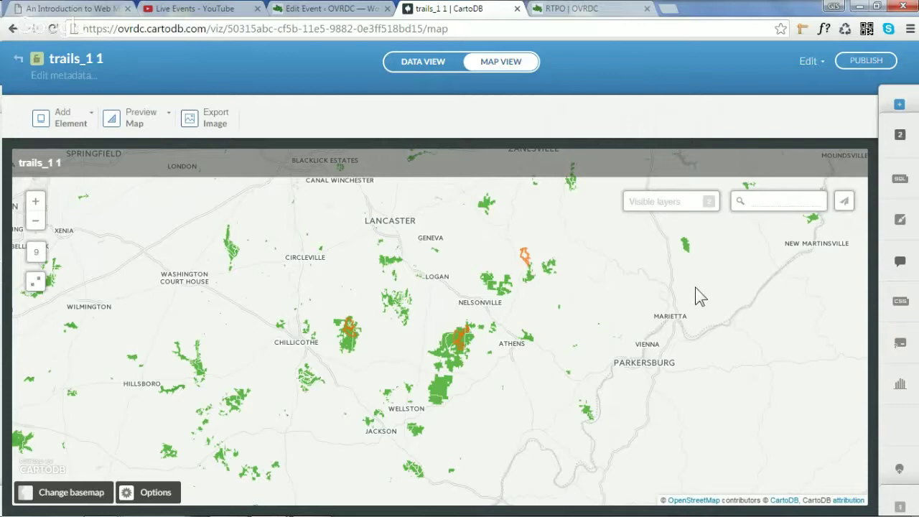
Switch to the presentation's CartoDB Trail Map slide, open its map in full view and check the popup of the trail west of Portsmouth
left_click(100, 8)
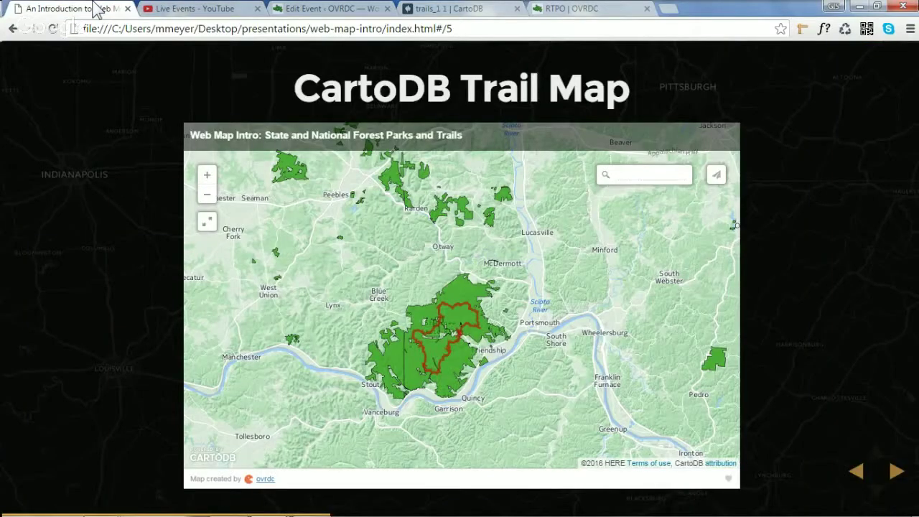
left_click(208, 227)
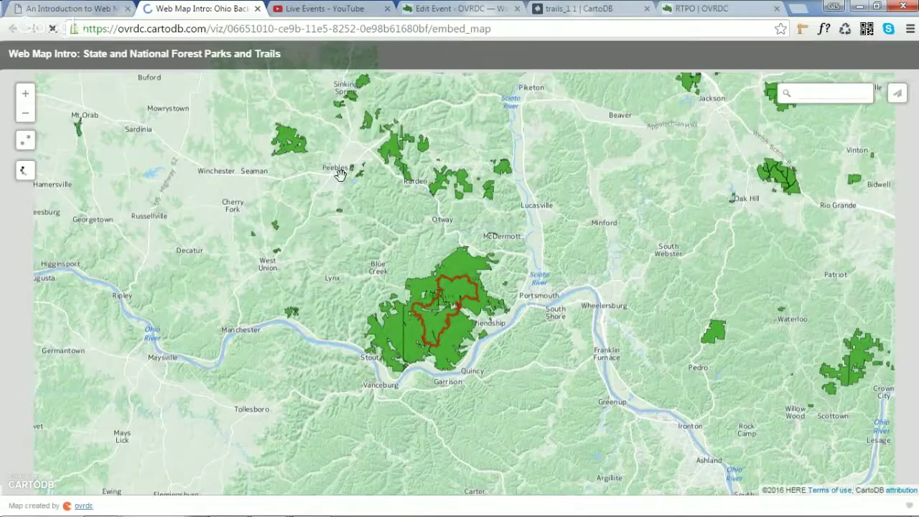
scroll(468, 286, "up", 1)
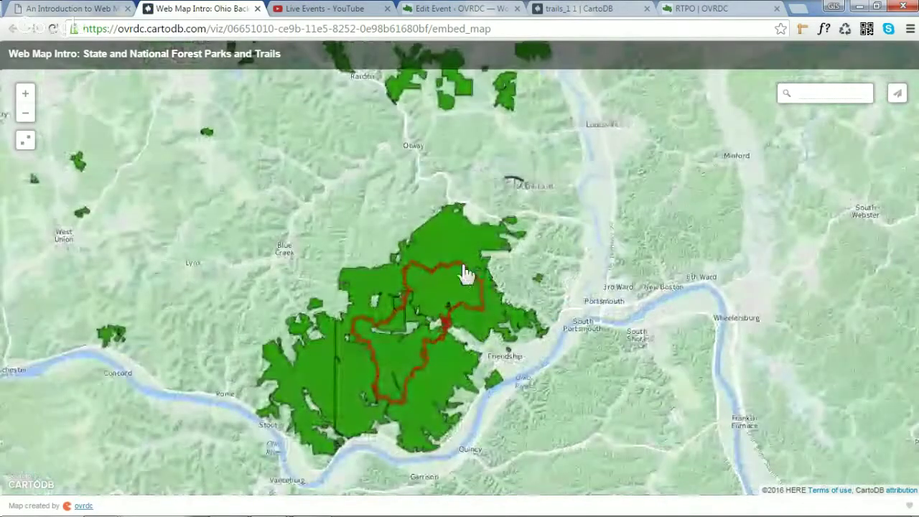
left_click(466, 270)
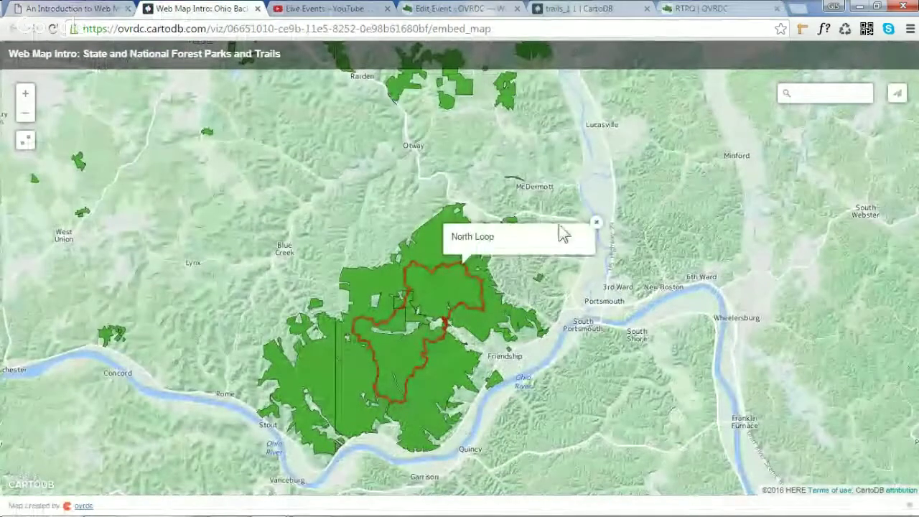
left_click(597, 224)
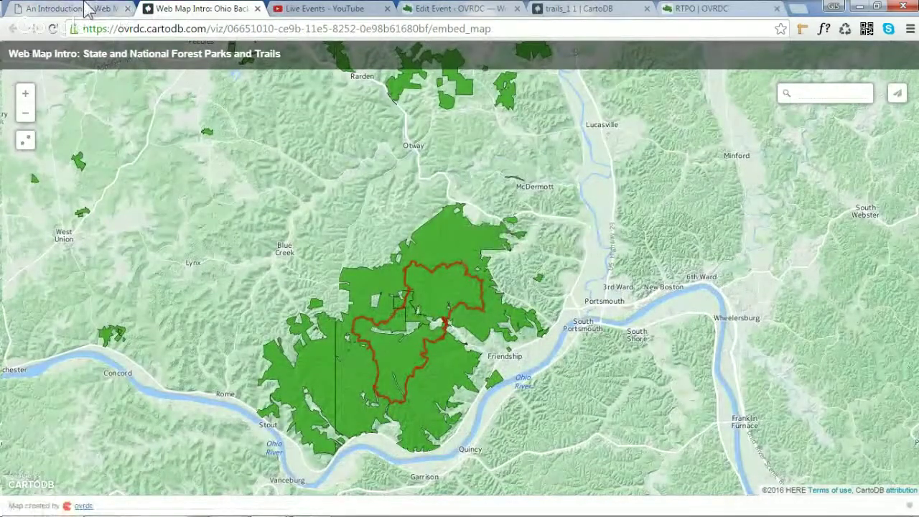
left_click(89, 8)
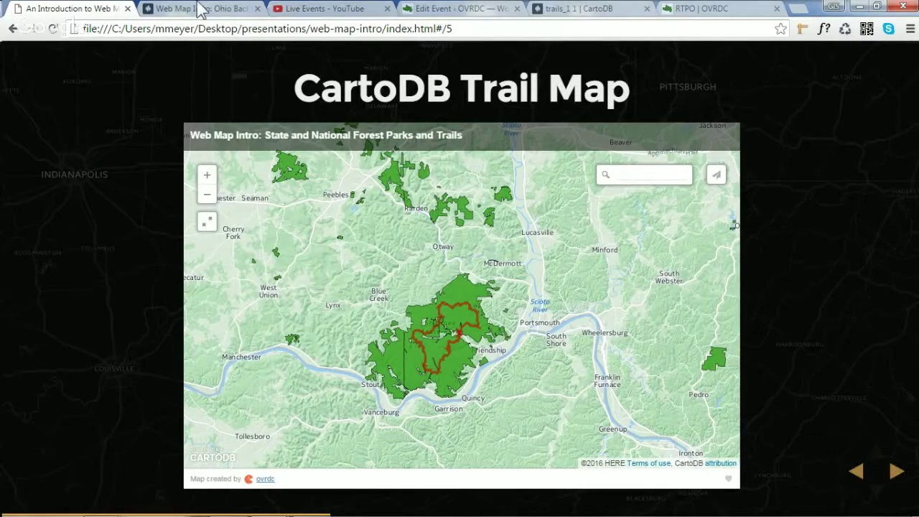
Go back to CartoDB, leave the trails_1 1 map and list the account's datasets on the dashboard
left_click(578, 9)
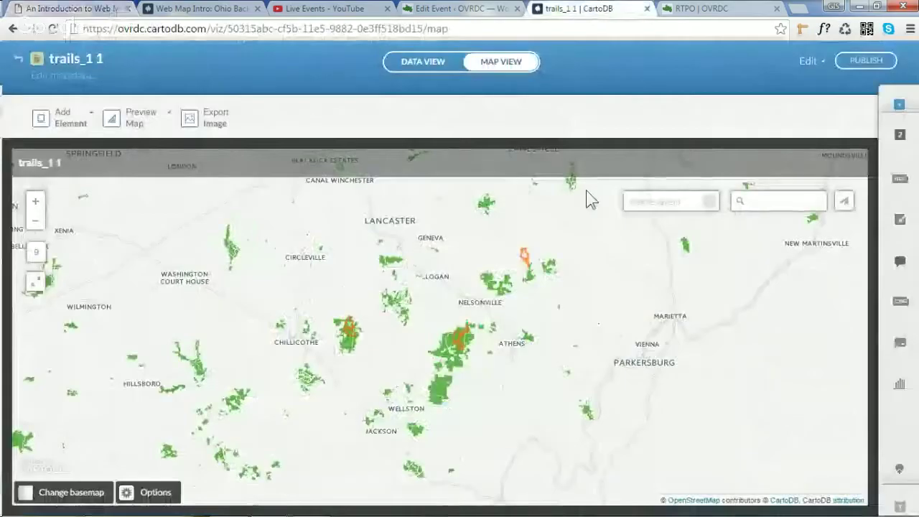
left_click(18, 58)
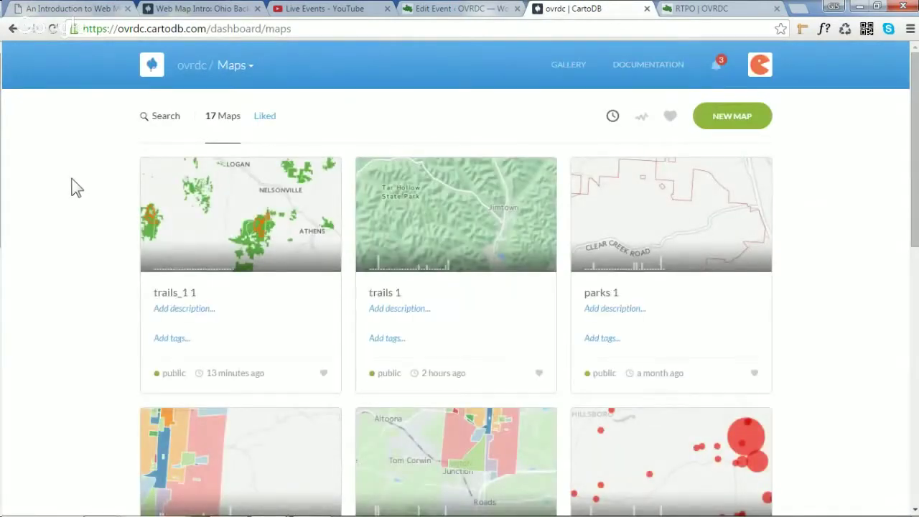
left_click(248, 66)
left_click(237, 120)
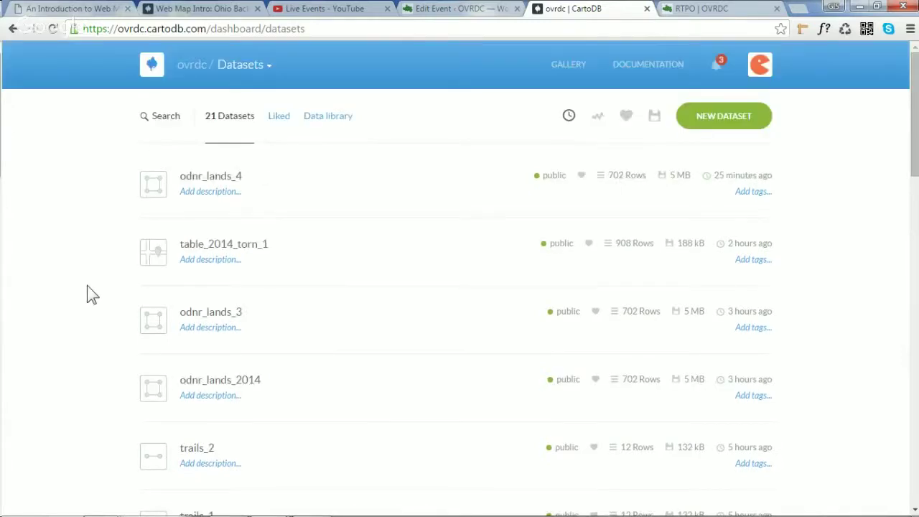
Create a map from the table_2014_torn_1 dataset and show it in map view
left_click(213, 246)
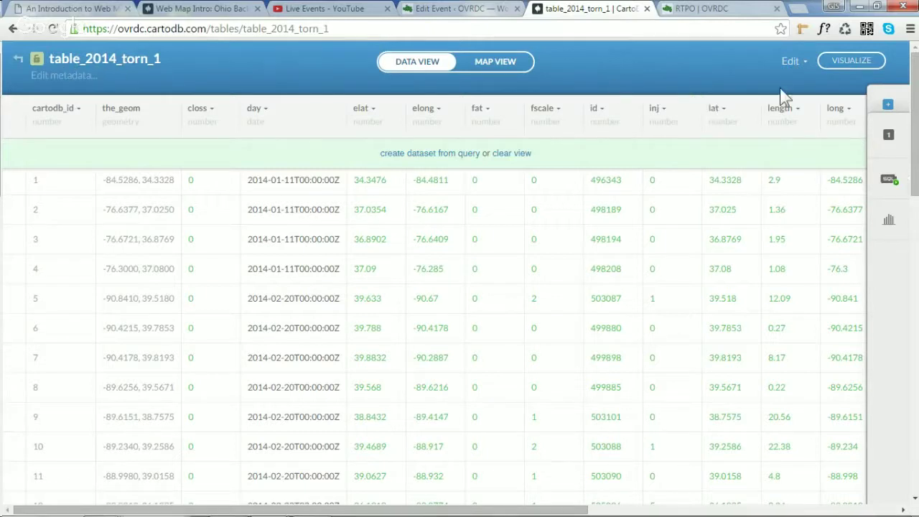
left_click(836, 62)
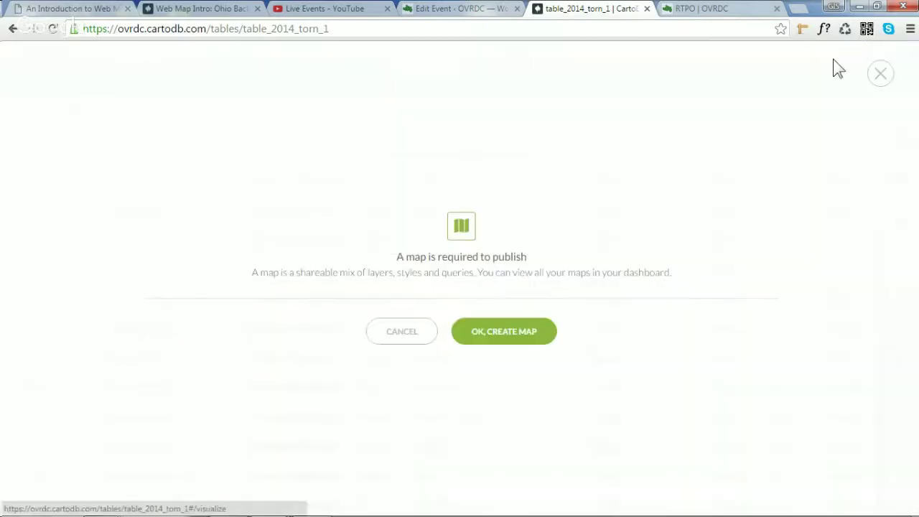
left_click(498, 332)
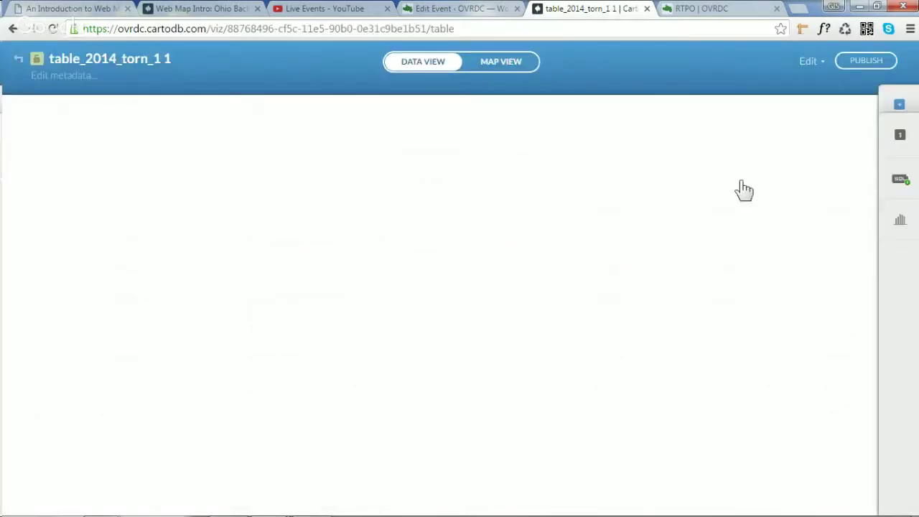
left_click(505, 63)
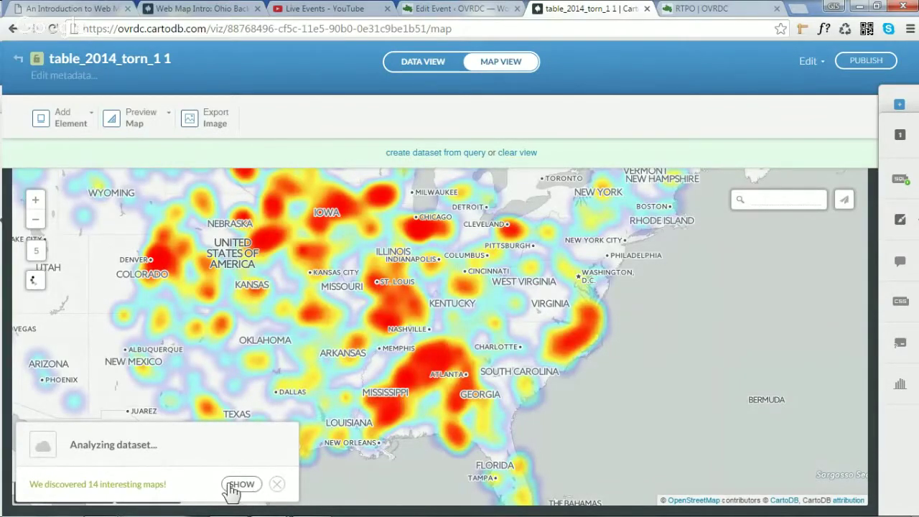
Browse the suggested map styles for the tornado dataset, apply Torque on day, and dismiss the dataset analysis notice
left_click(237, 484)
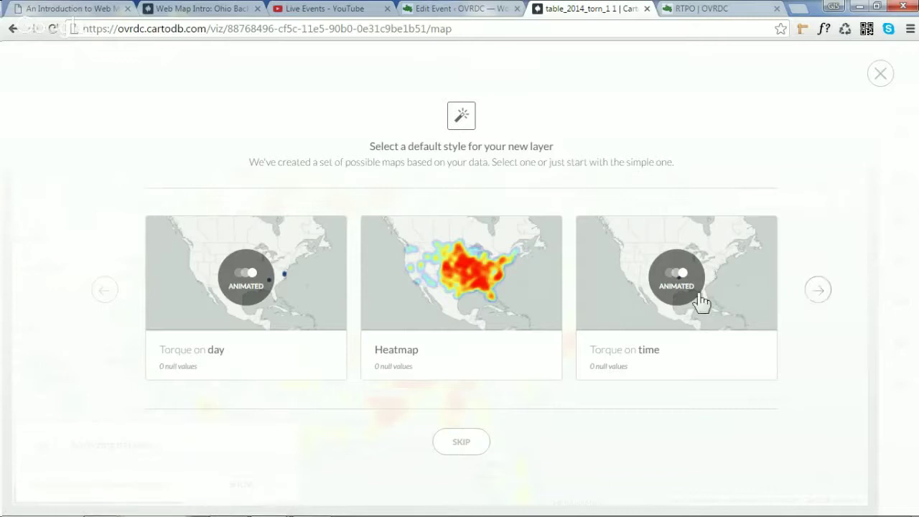
left_click(816, 292)
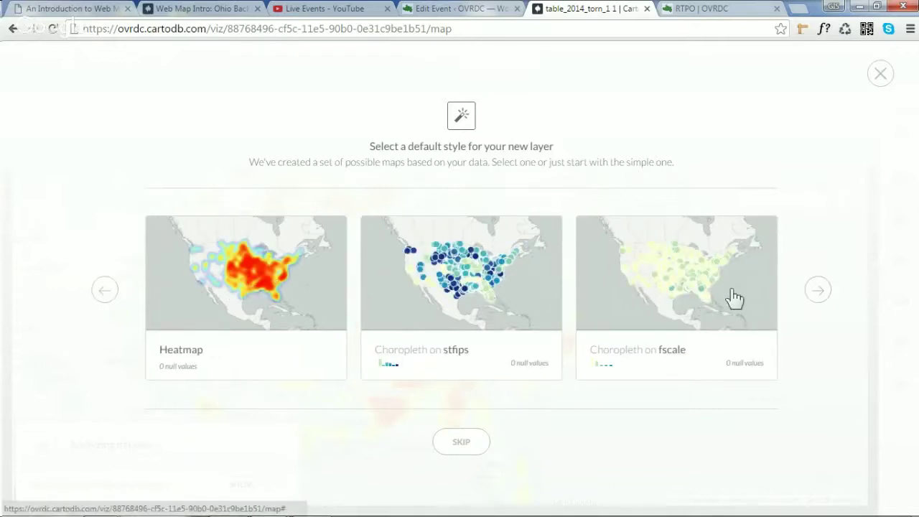
left_click(819, 295)
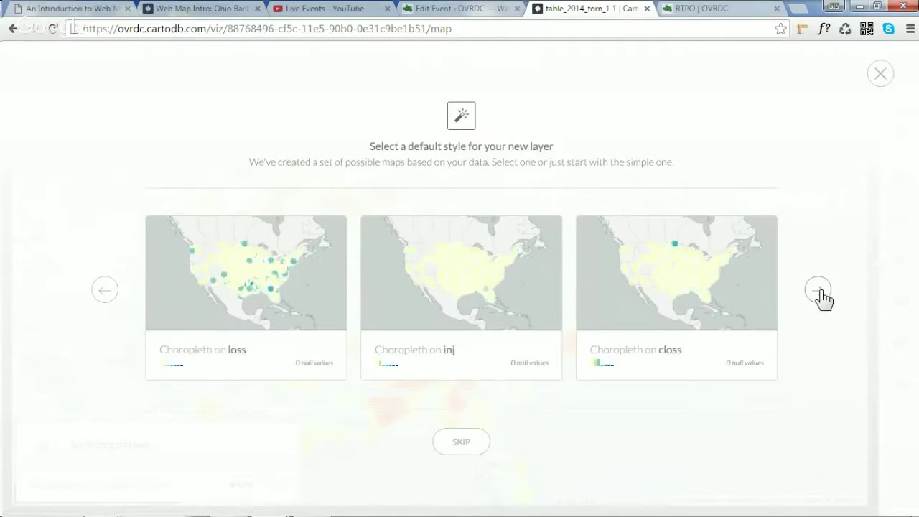
left_click(105, 291)
left_click(105, 291)
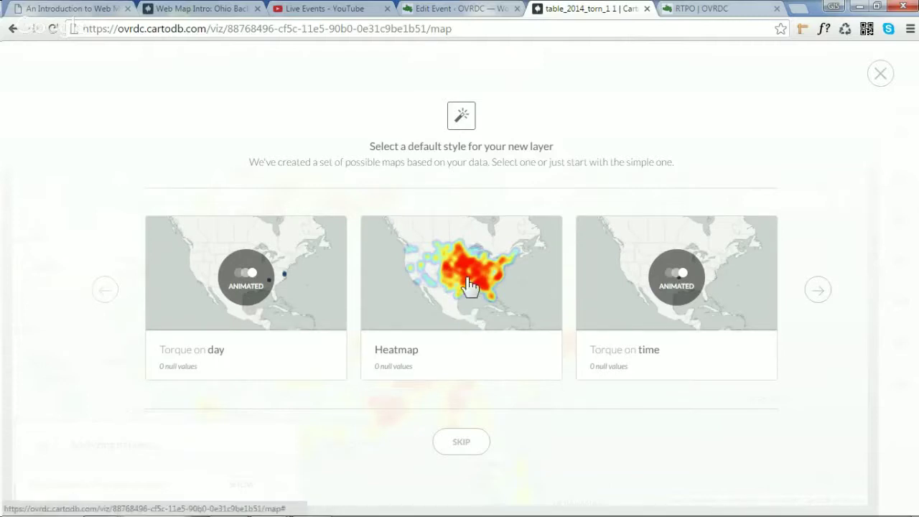
left_click(259, 289)
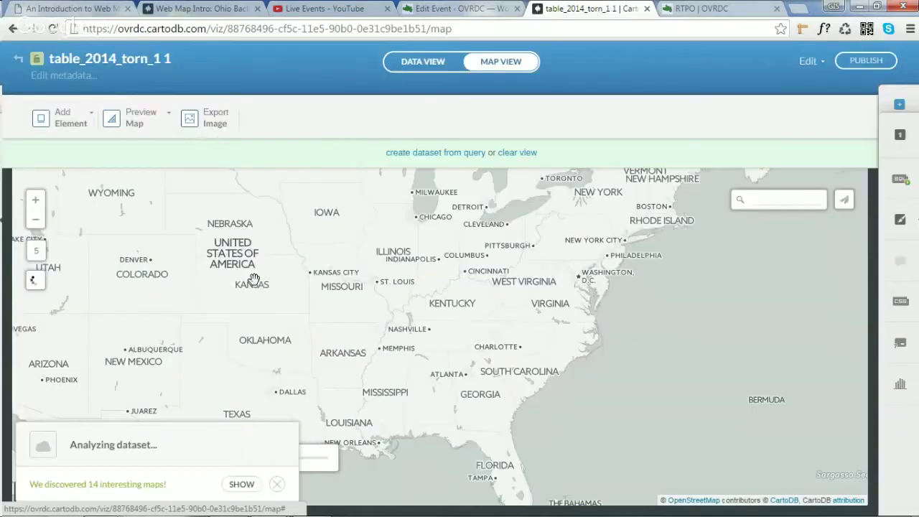
left_click(277, 484)
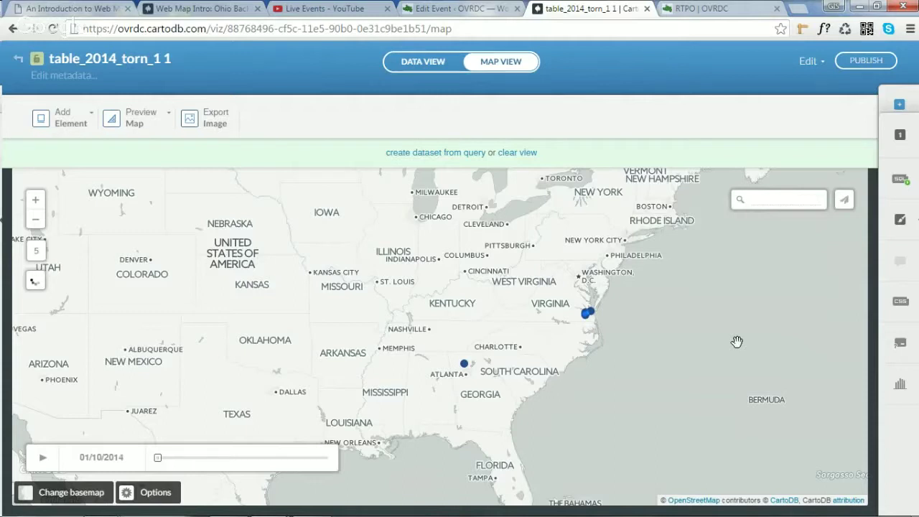
Play the tornado animation over the year and look through the Torque style settings in the map layer wizard
left_click(43, 459)
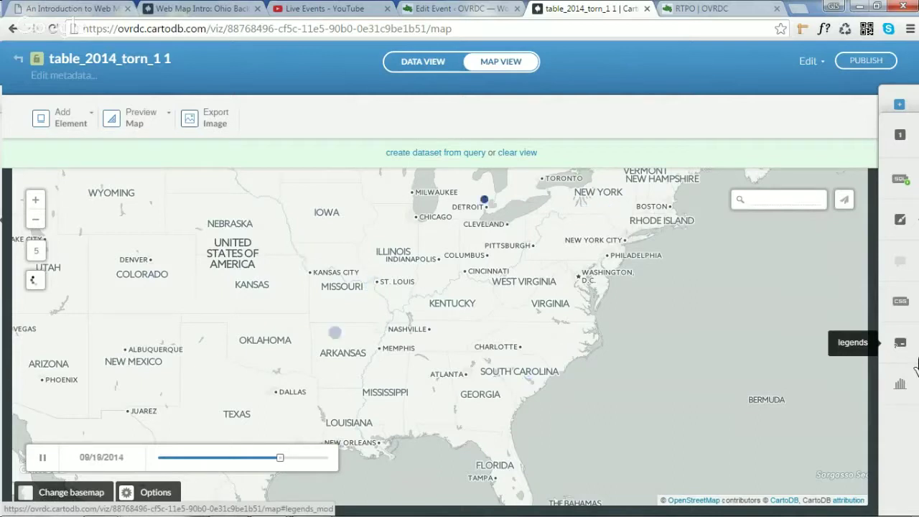
left_click(906, 219)
left_click(904, 245)
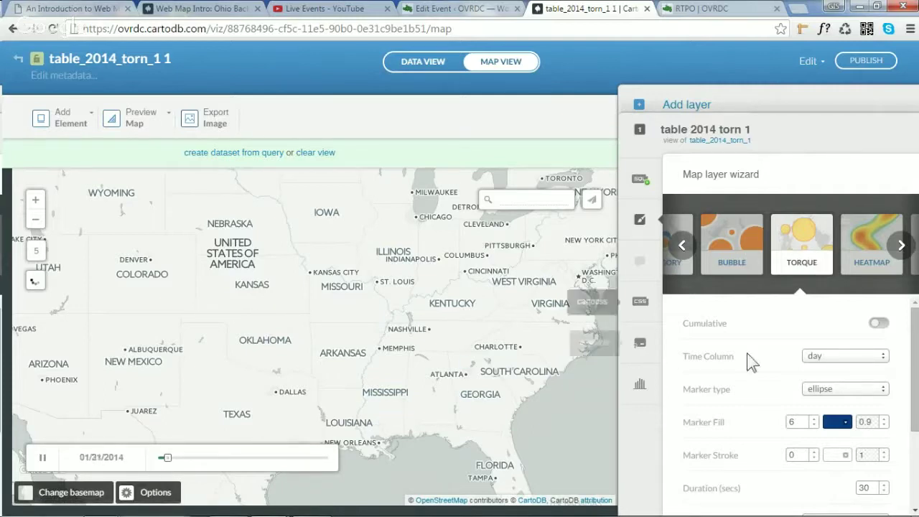
left_click_drag(916, 352, 912, 440)
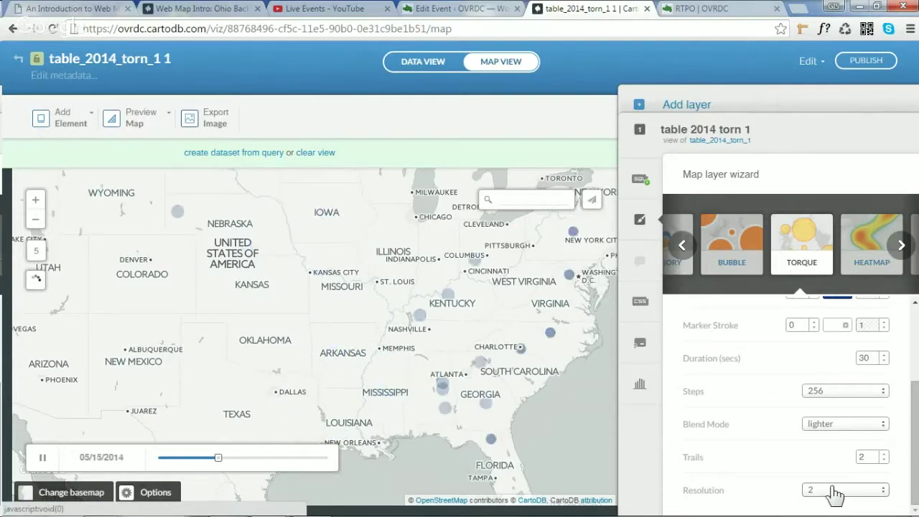
Change the tornado layer's style from Torque to Heatmap and look at the neighbouring style choices
left_click(900, 245)
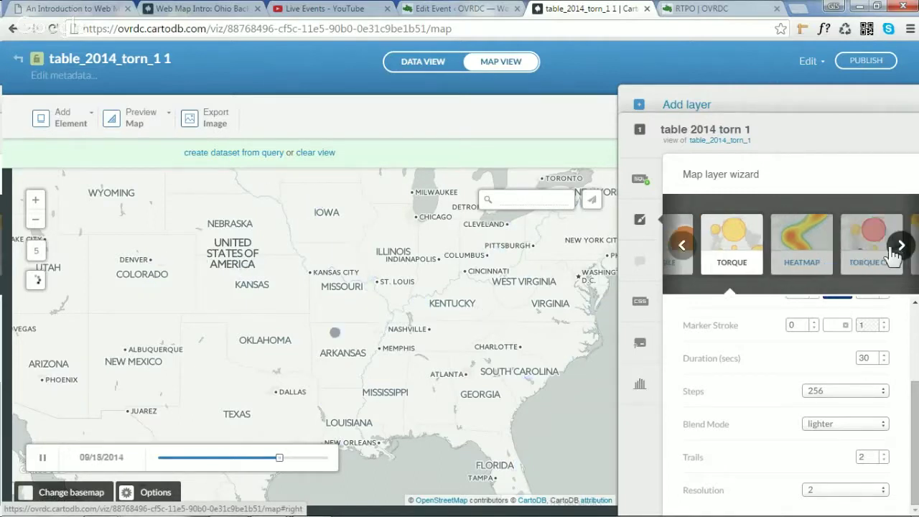
left_click(805, 246)
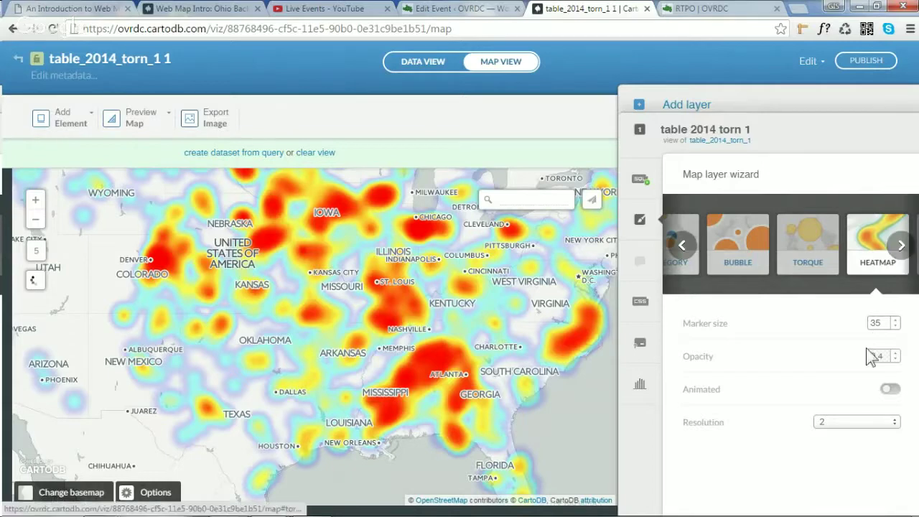
left_click(901, 245)
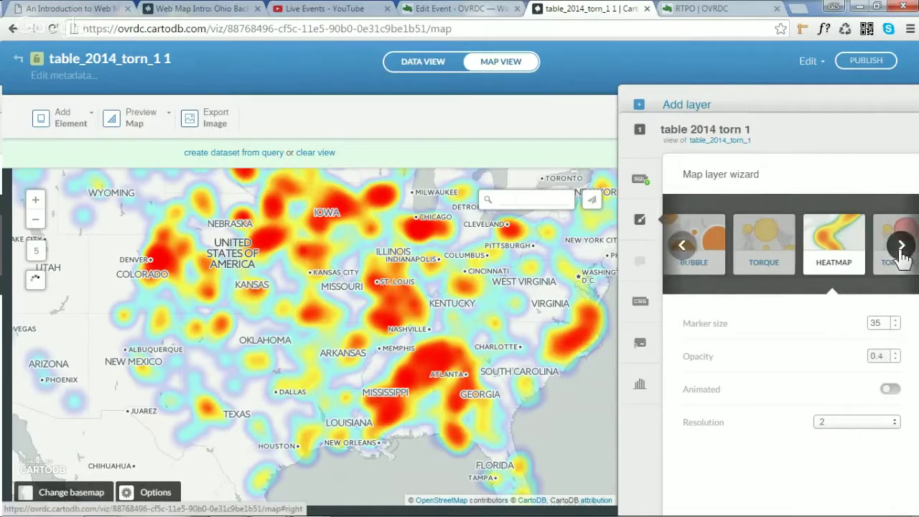
left_click(681, 245)
left_click(754, 255)
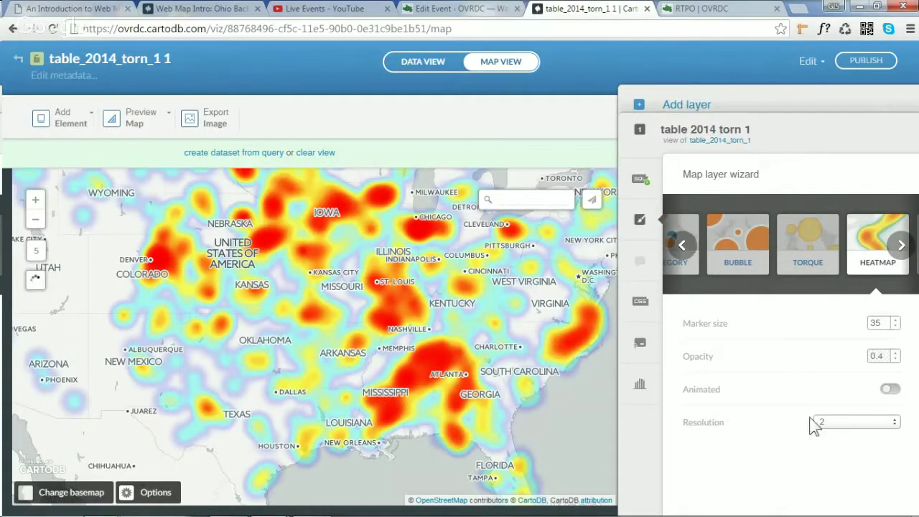
Make the heatmap animated and cumulative with a resolution of 16, and play its timeline
left_click(890, 390)
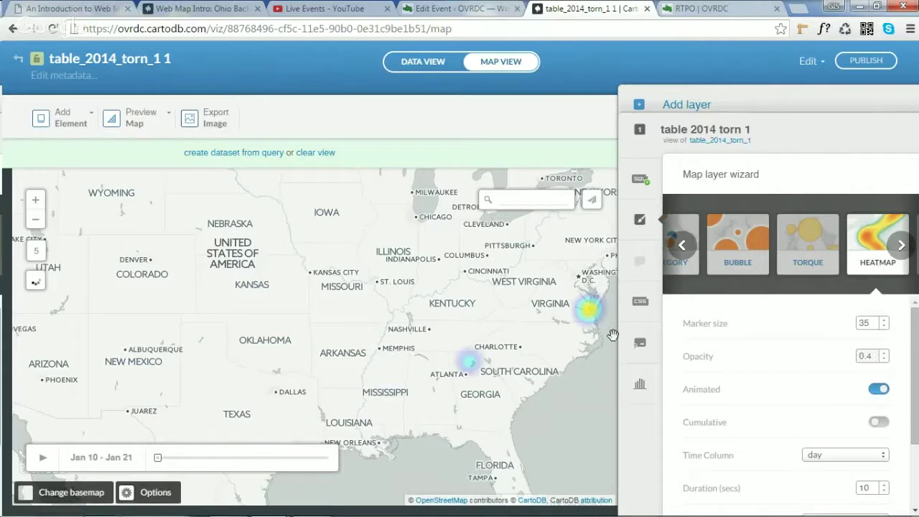
scroll(890, 414, "down", 1)
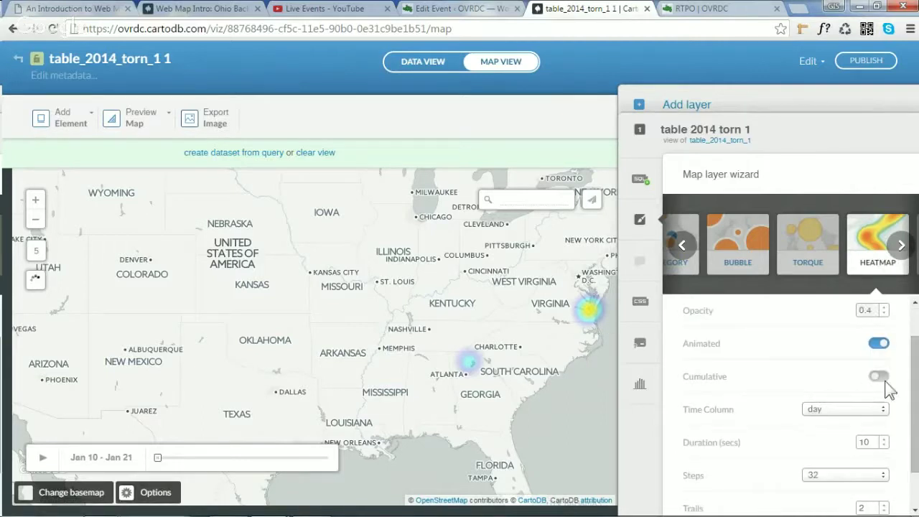
left_click(885, 380)
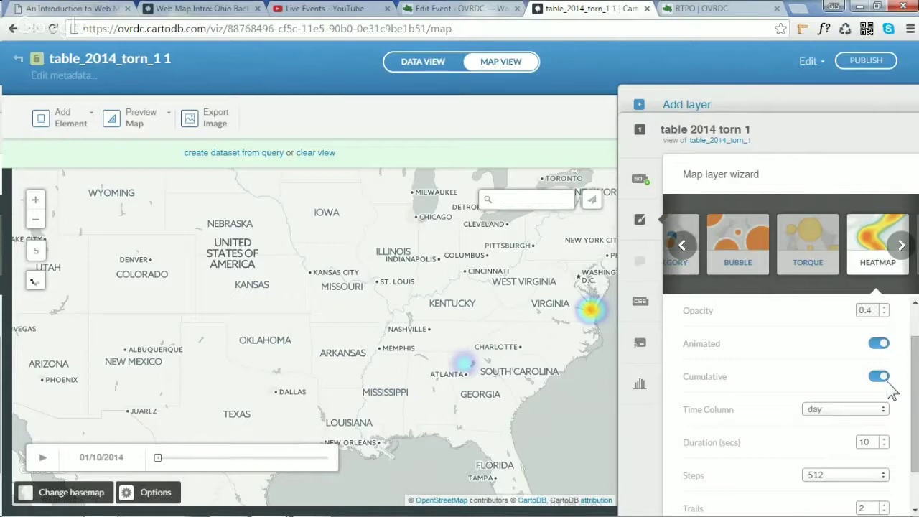
scroll(890, 391, "down", 1)
left_click(872, 489)
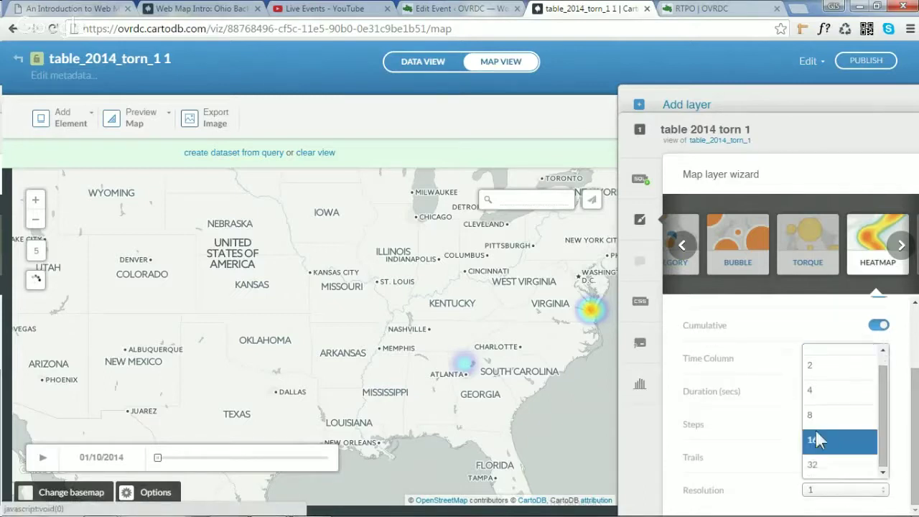
left_click(819, 440)
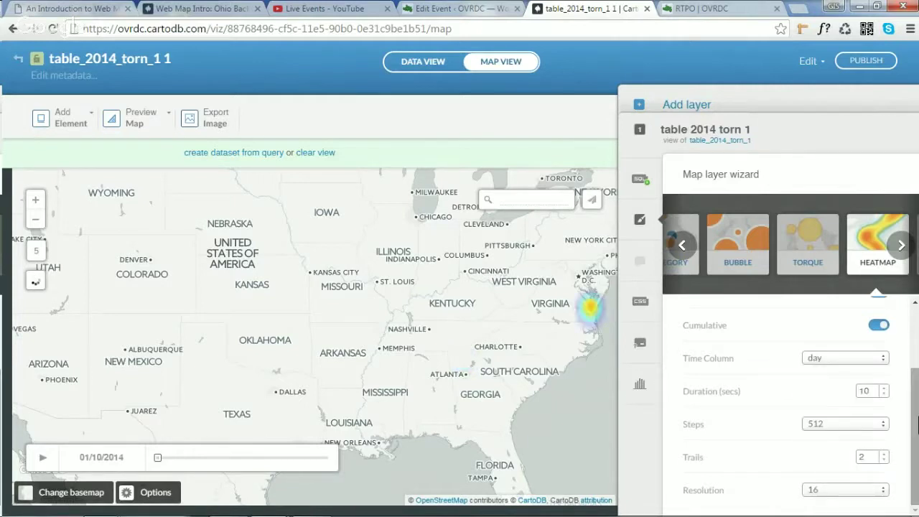
left_click(42, 457)
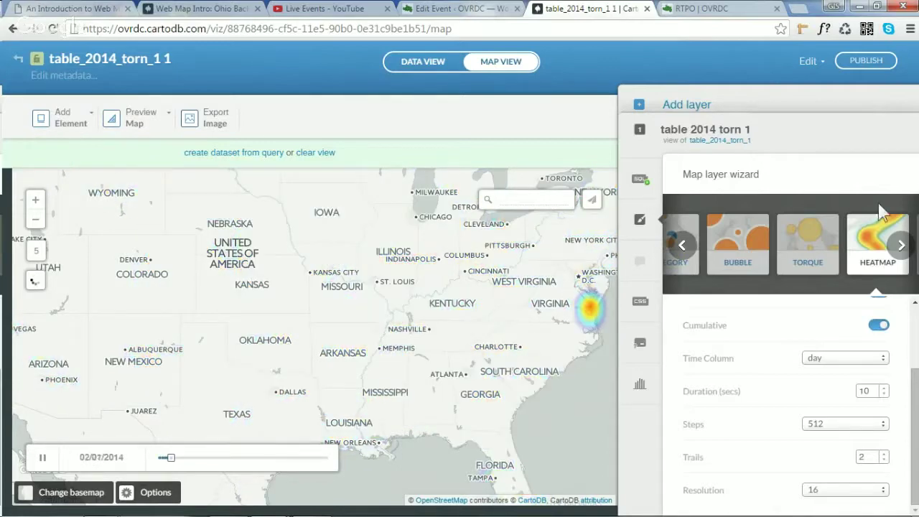
Apply the Density style with hexagons to the tornado layer and set it to 7 buckets
left_click(900, 246)
left_click(901, 247)
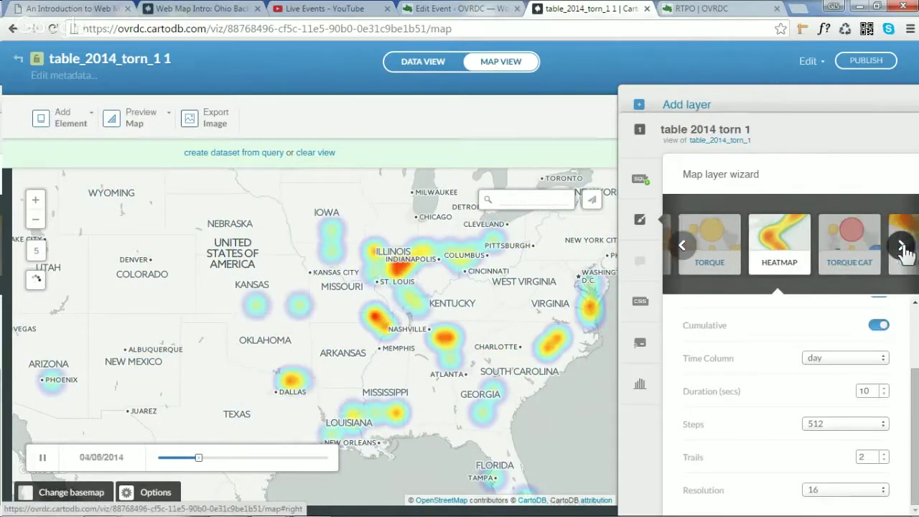
left_click(902, 246)
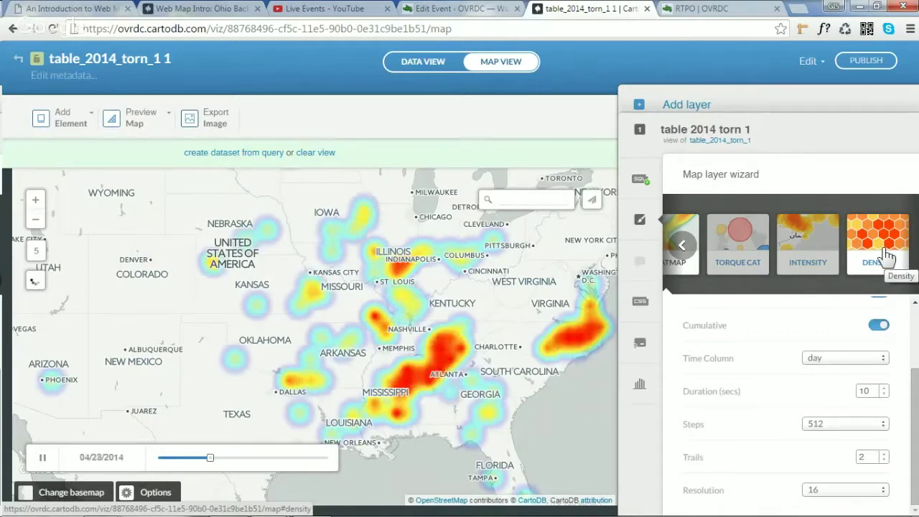
left_click(888, 256)
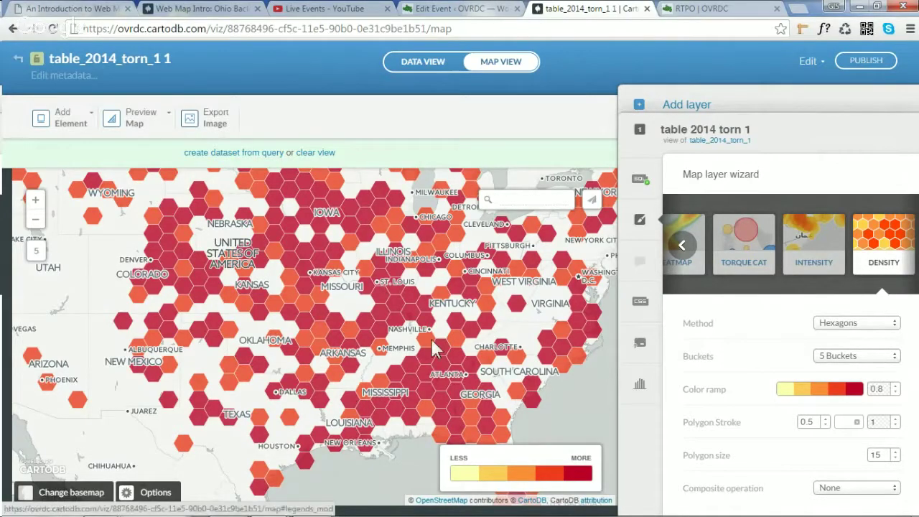
left_click(877, 359)
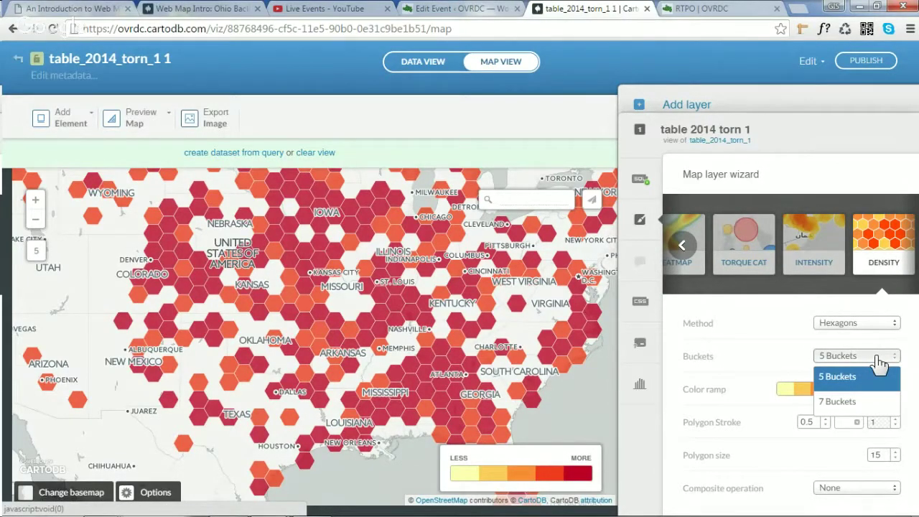
left_click(847, 401)
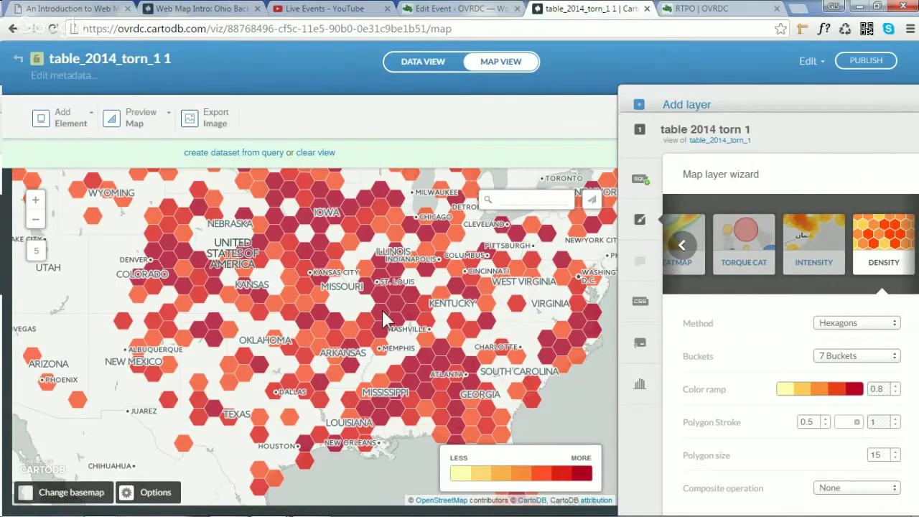
Try a hexagon polygon size of 22, settle on 9, and check the hexagons across the whole United States
left_click_drag(383, 310, 391, 313)
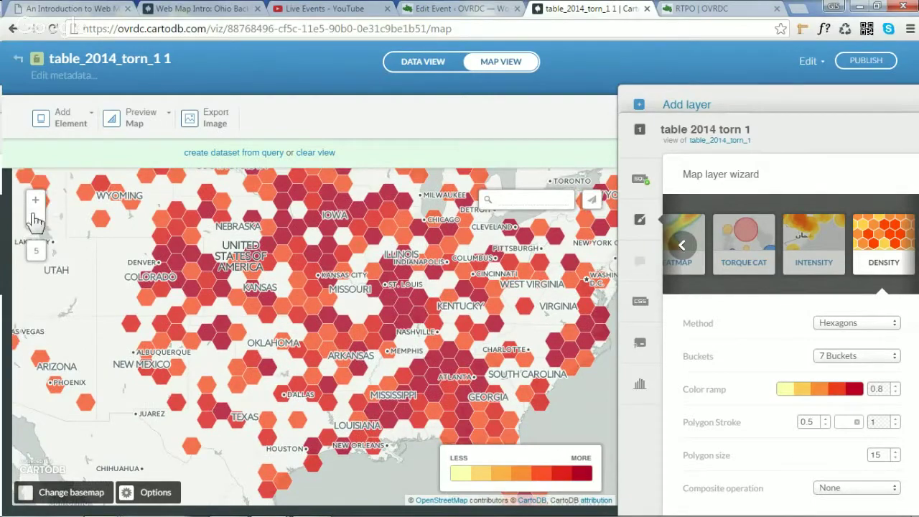
left_click(35, 219)
left_click_drag(358, 327, 424, 326)
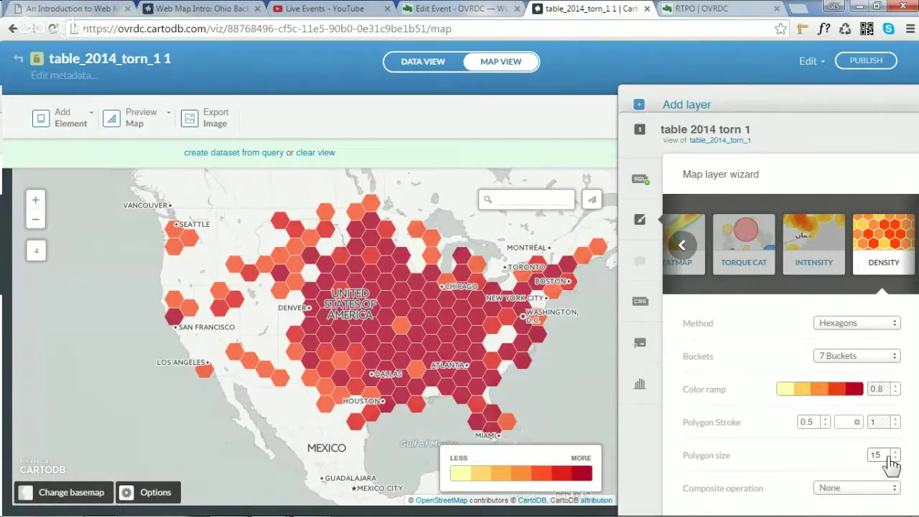
left_click(890, 463)
left_click_drag(868, 424, 868, 427)
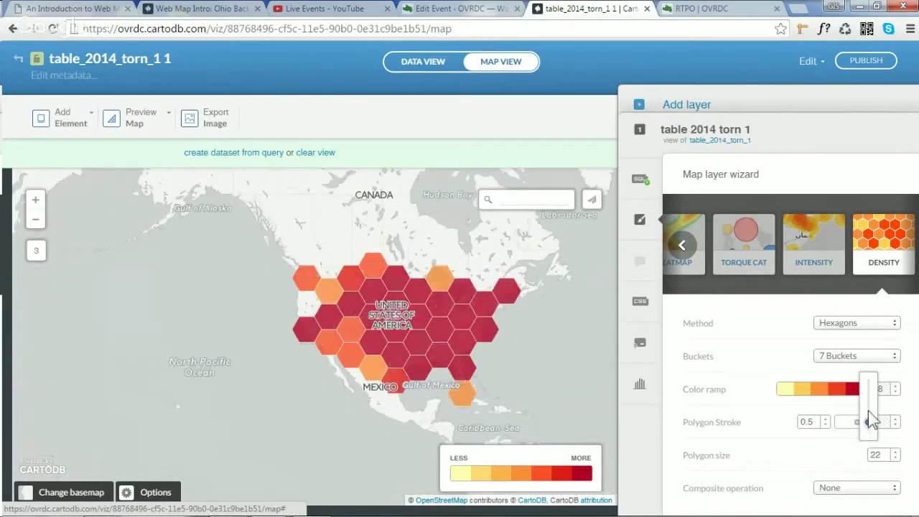
left_click_drag(869, 424, 869, 428)
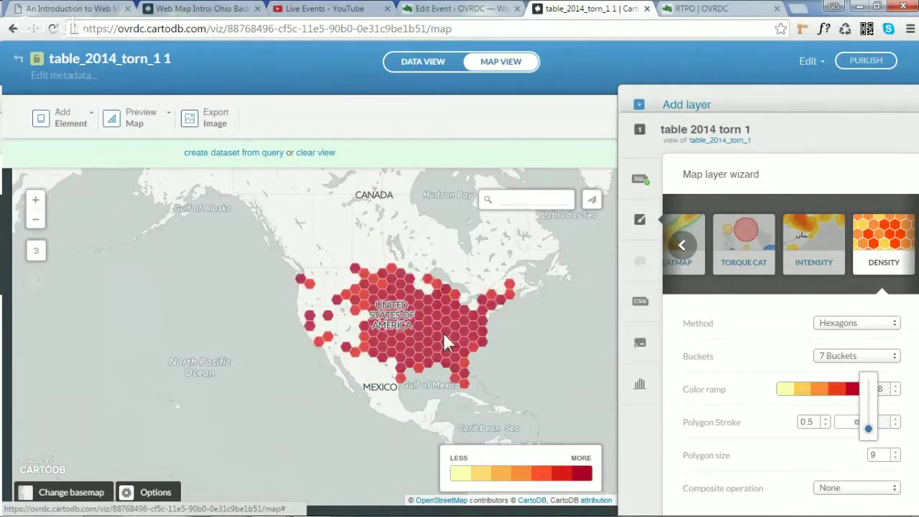
left_click(35, 203)
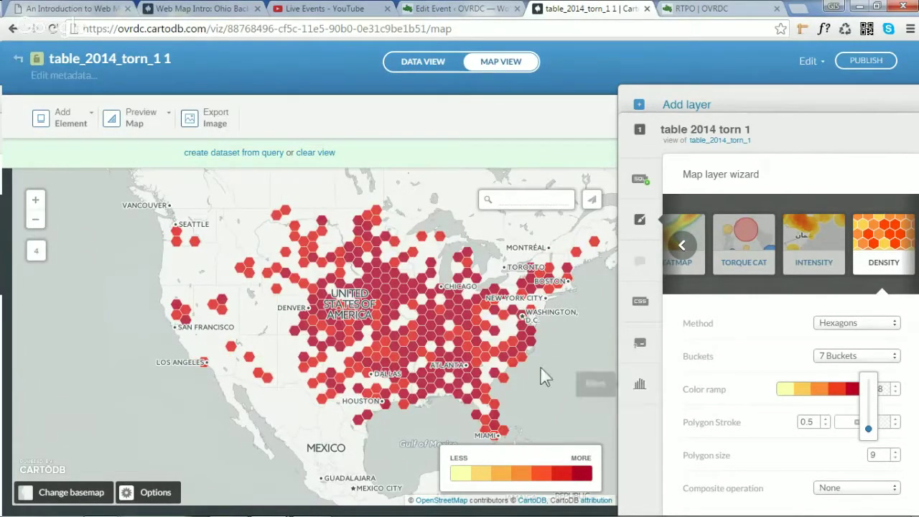
Set the density layer to 5 buckets and check the hexagons over the central United States
left_click(870, 356)
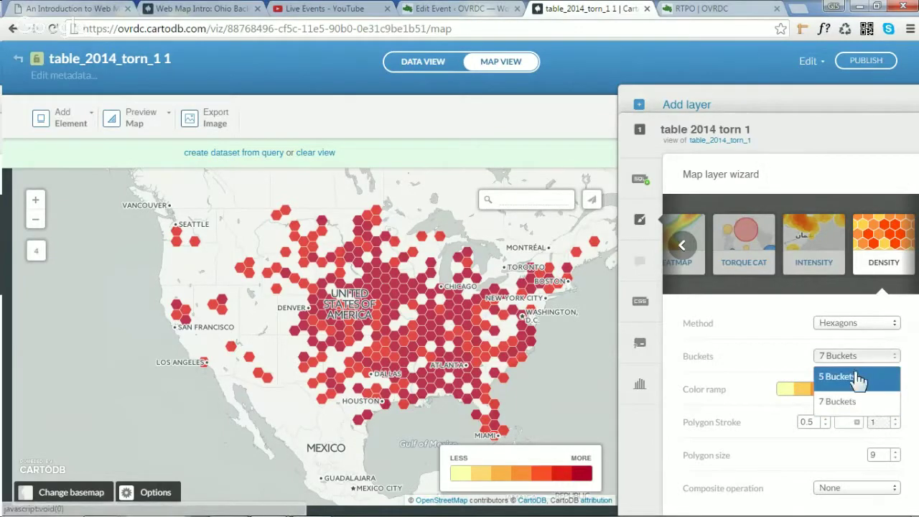
left_click(859, 378)
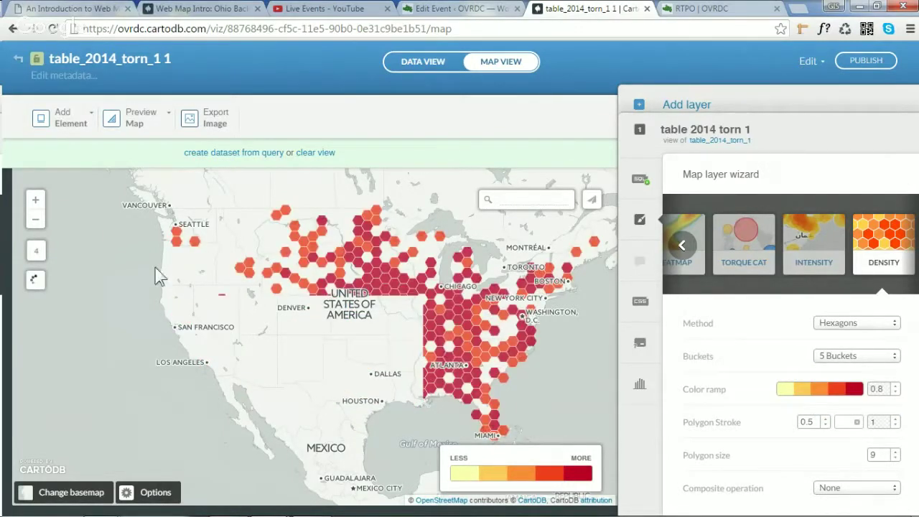
left_click(35, 201)
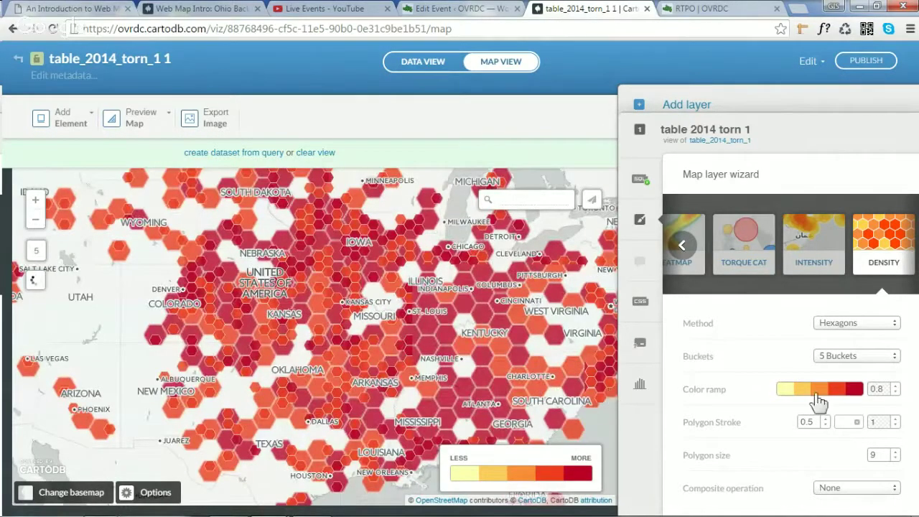
Switch to the presentation, advance to the CartoDB Tornado Heat Map slide and view the eastern part of its hex map
left_click(64, 8)
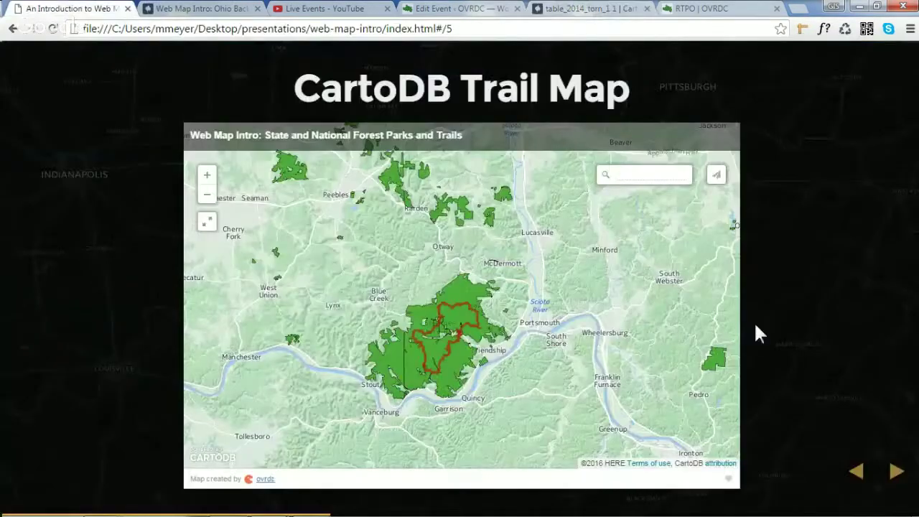
left_click(896, 474)
left_click(895, 474)
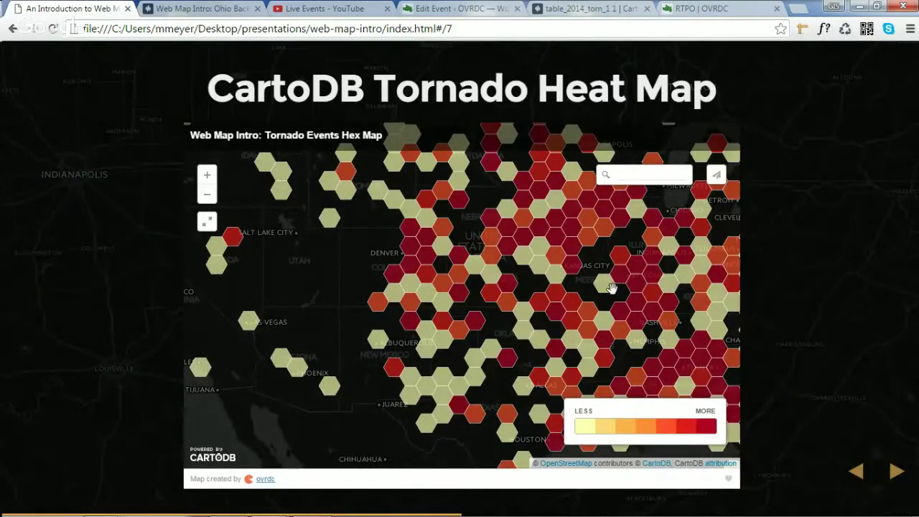
left_click_drag(611, 288, 496, 296)
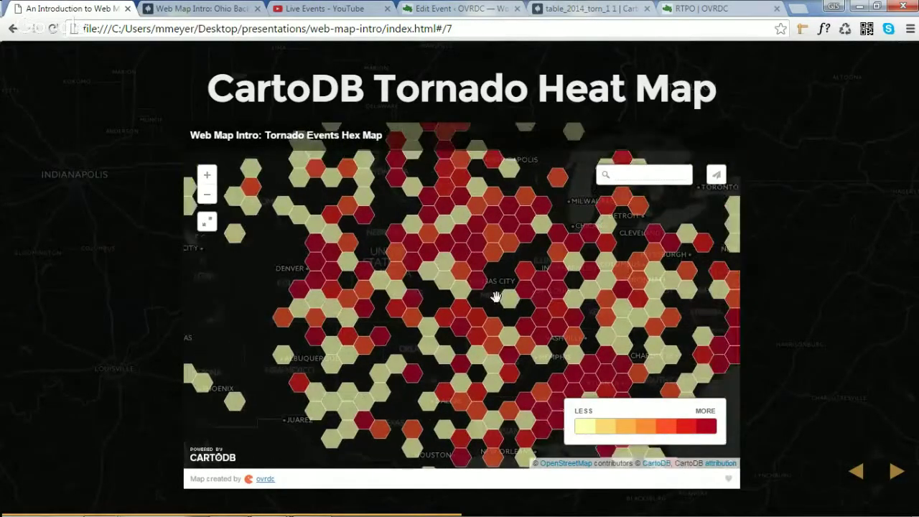
Compare the presentation's tornado hex map zoomed out to the whole country and zoomed back in, and return to the CartoDB tornado map
left_click(208, 195)
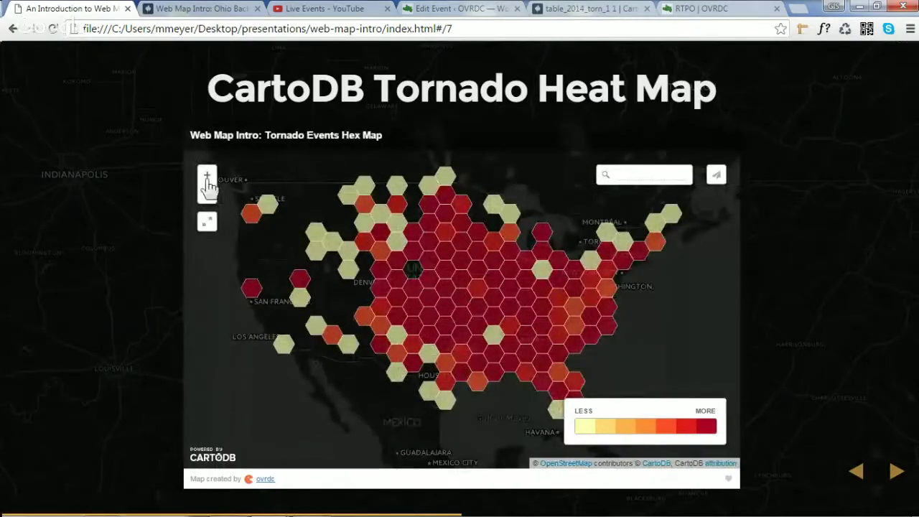
left_click(207, 176)
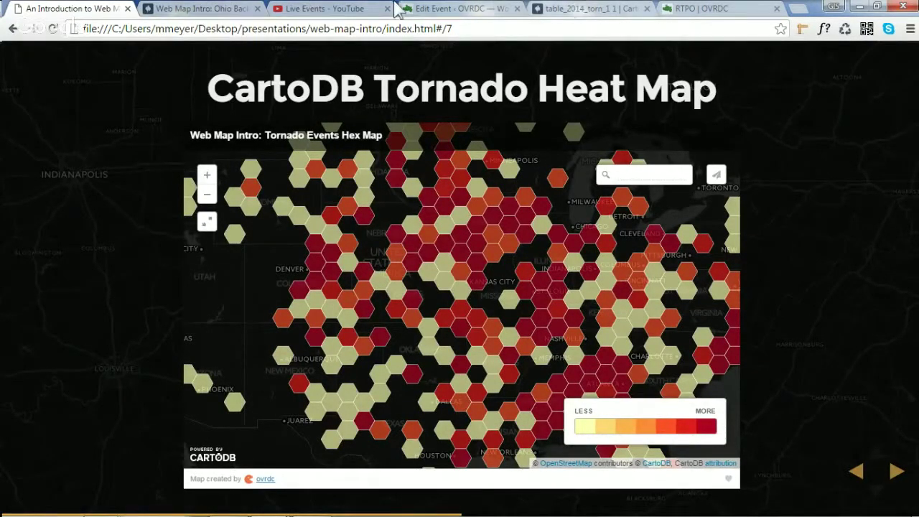
left_click(213, 8)
left_click(323, 9)
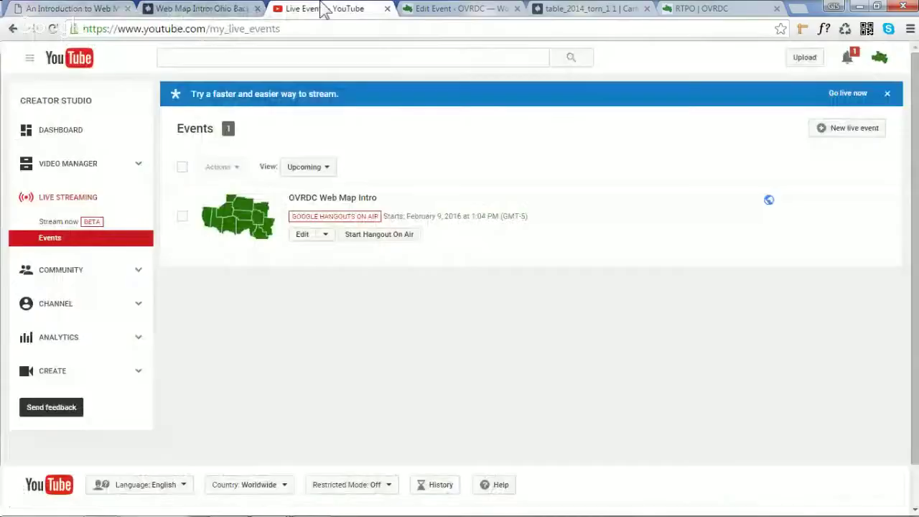
left_click(631, 9)
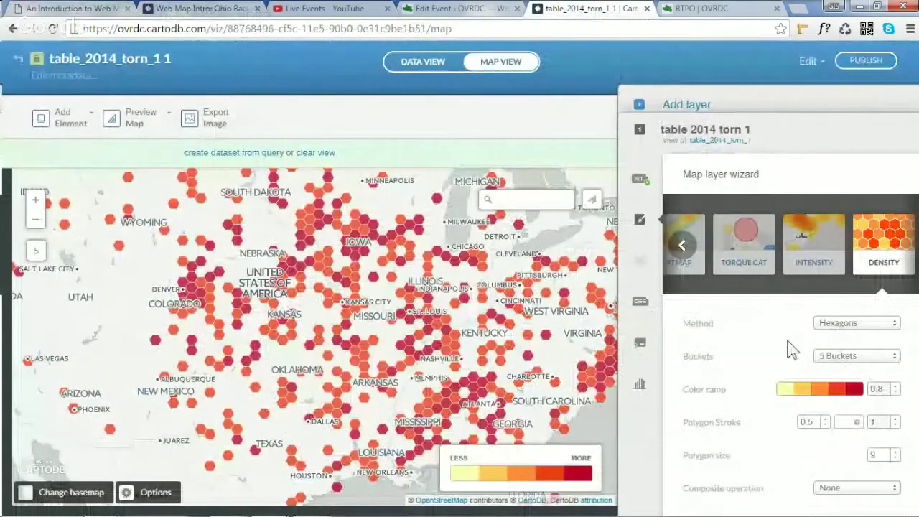
Try the Intensity style on the tornado layer, and replace it with the Bubble style
left_click(811, 256)
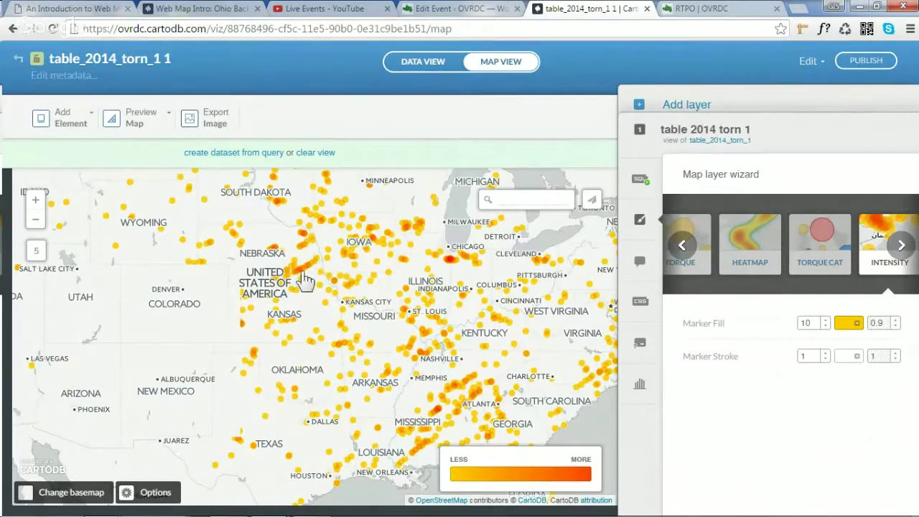
left_click(682, 246)
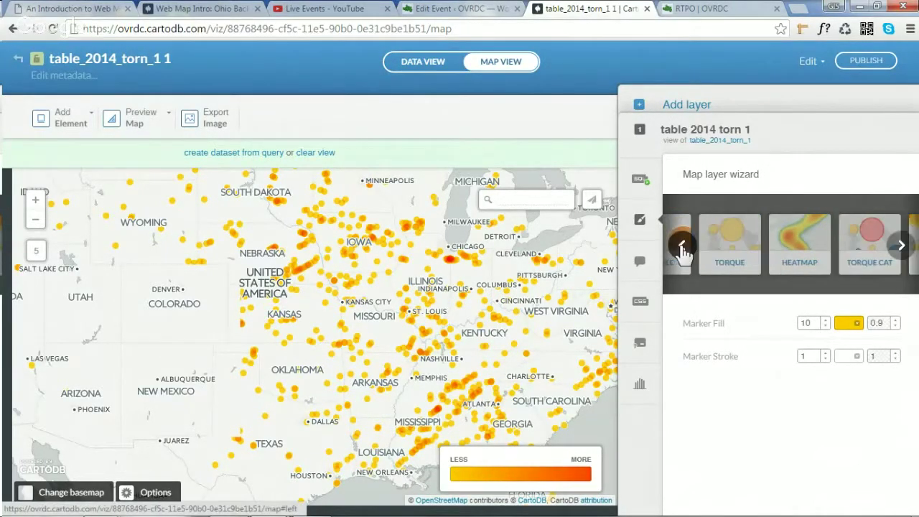
left_click(682, 246)
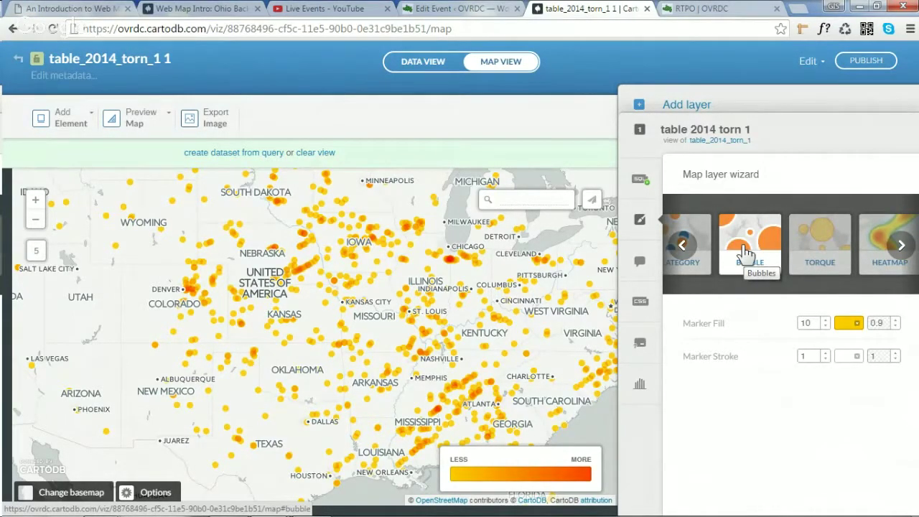
left_click(745, 253)
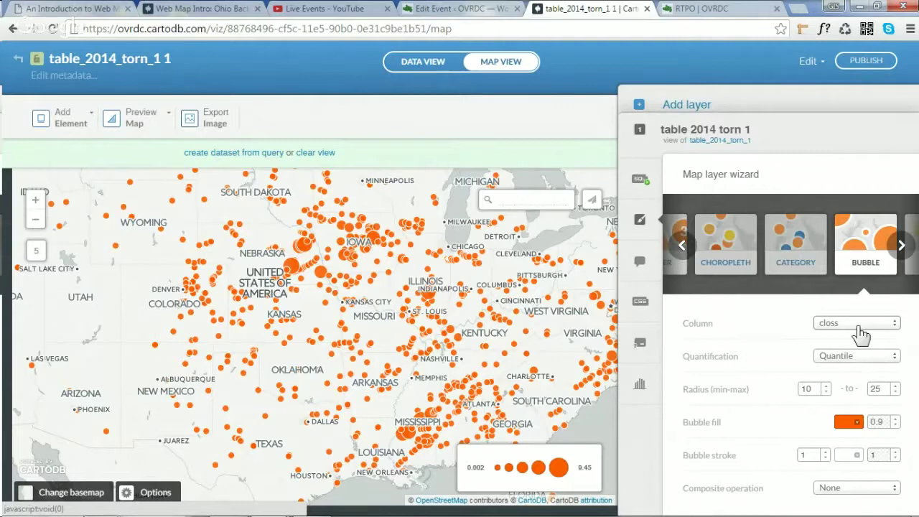
Try sizing the tornado bubbles by the elong column, and set the column back to closs
left_click(860, 330)
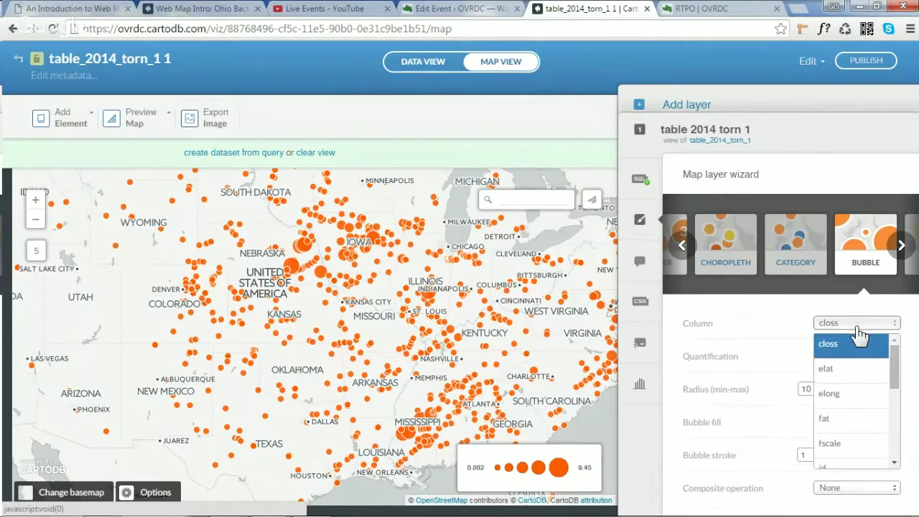
left_click_drag(895, 378, 896, 357)
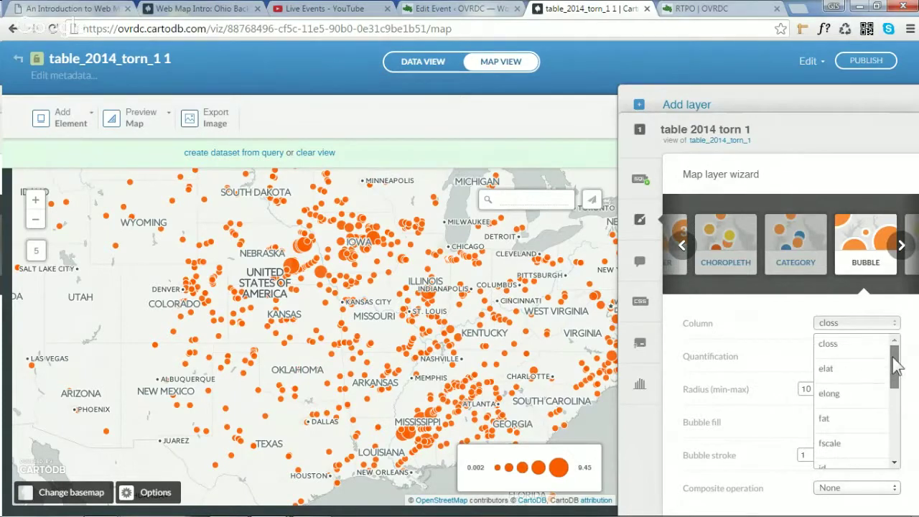
left_click(833, 395)
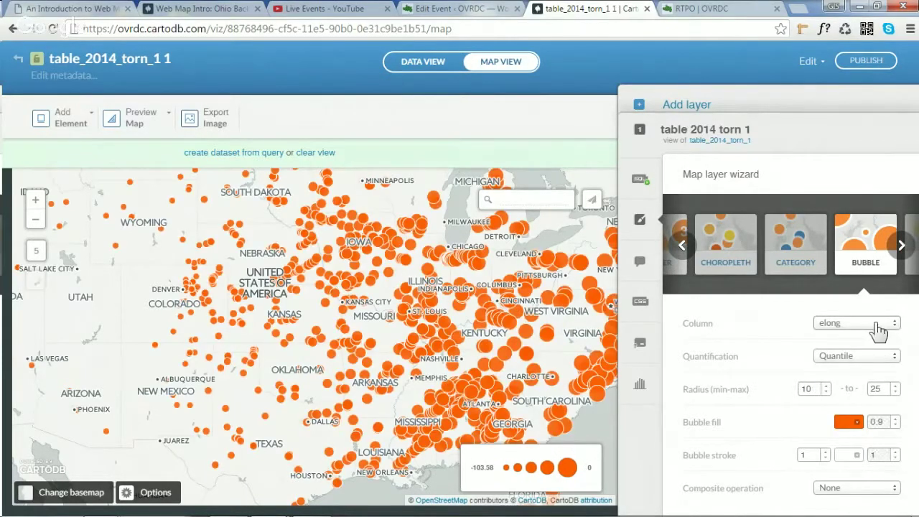
left_click(825, 324)
mouse_move(894, 348)
left_mouse_down()
mouse_move(897, 439)
mouse_move(896, 349)
left_mouse_up()
left_click(836, 345)
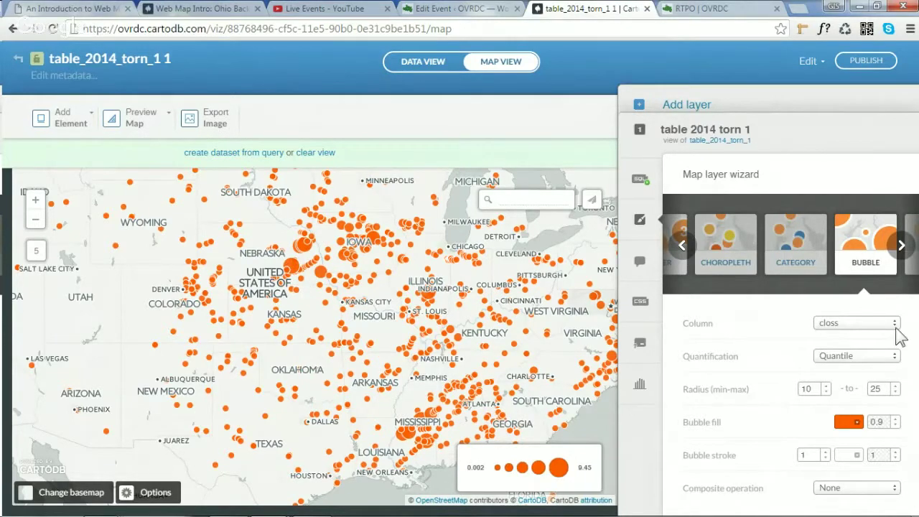
left_click(682, 248)
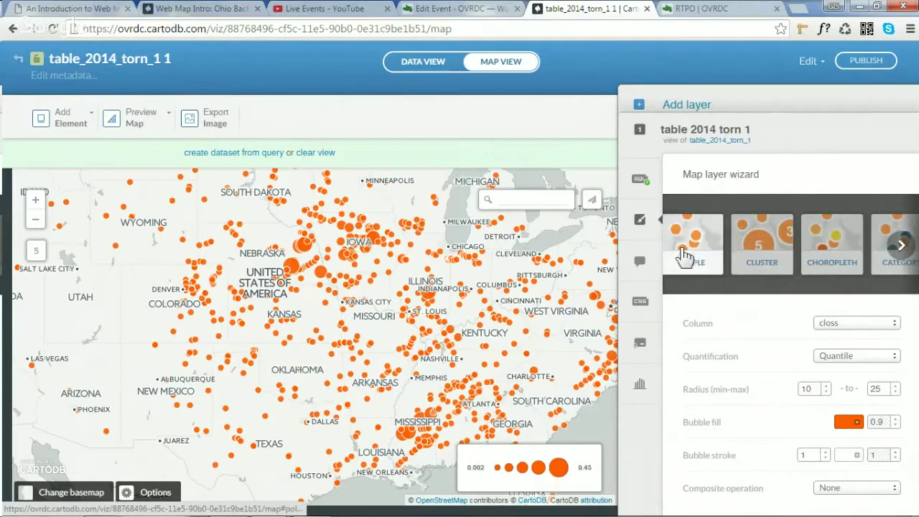
left_click(682, 247)
left_click(901, 247)
left_click(902, 248)
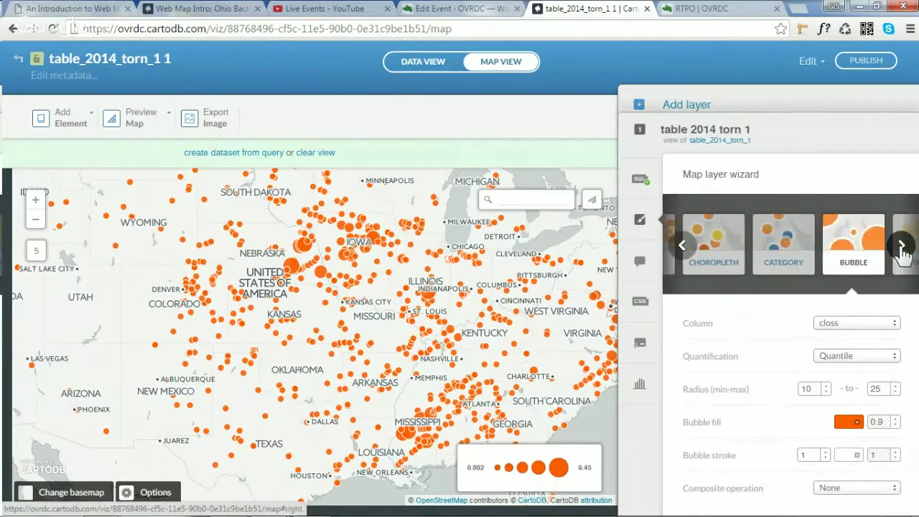
left_click(901, 248)
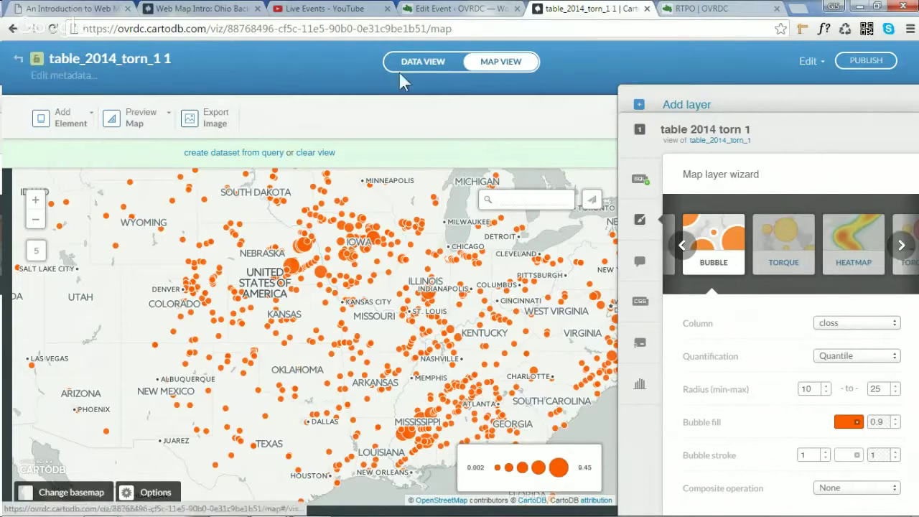
Return to the maps dashboard and check the account's plan and storage usage
left_click(20, 62)
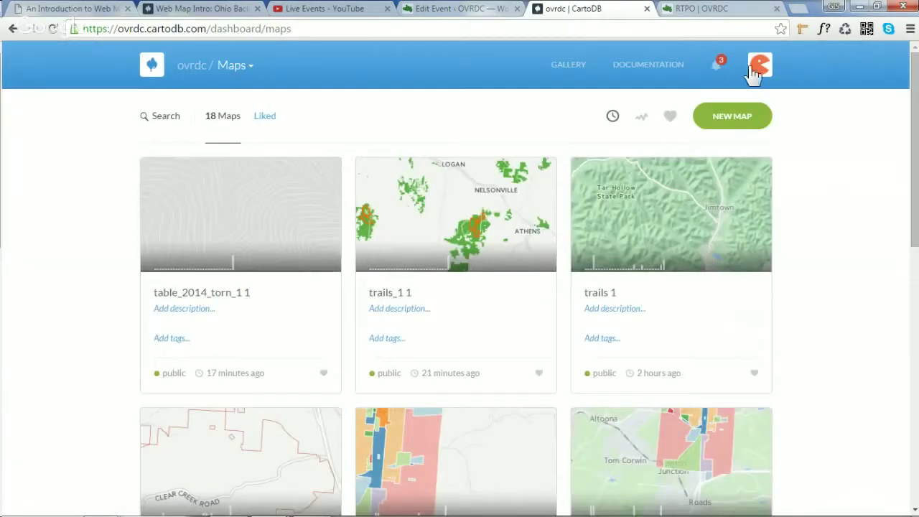
left_click(755, 68)
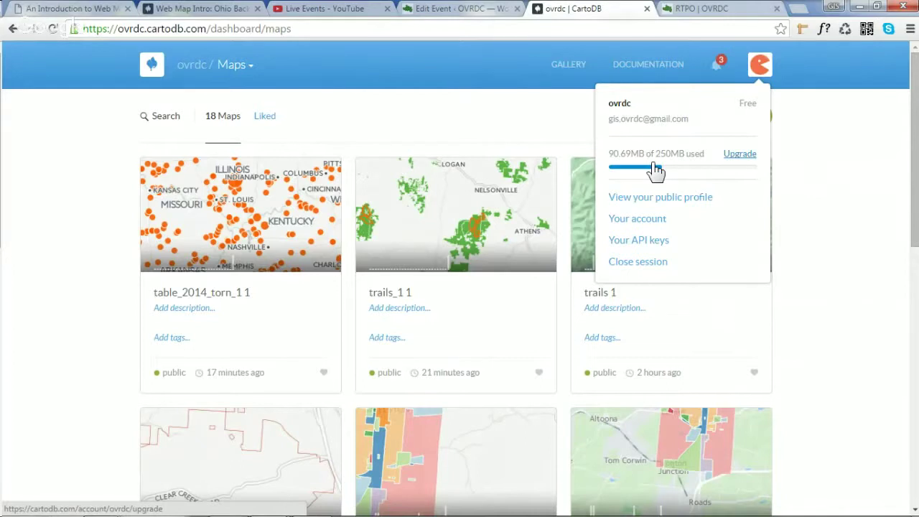
left_click(402, 117)
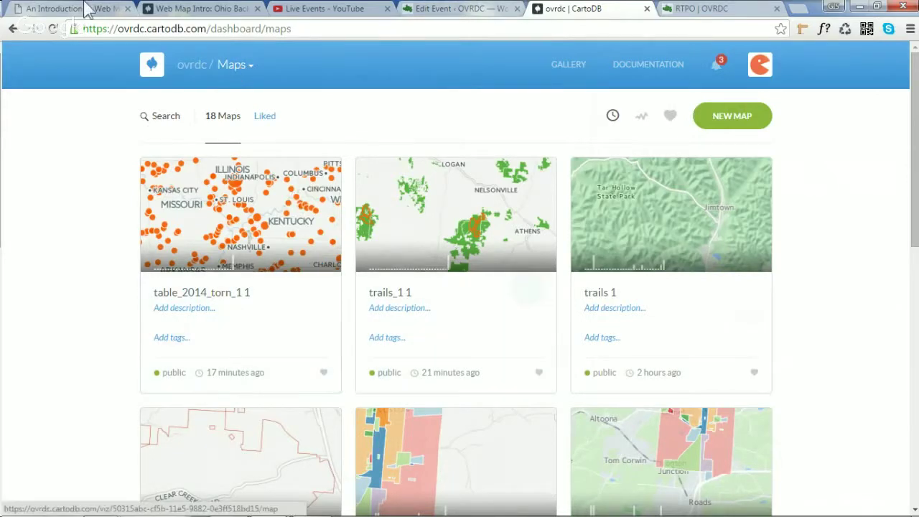
left_click(86, 10)
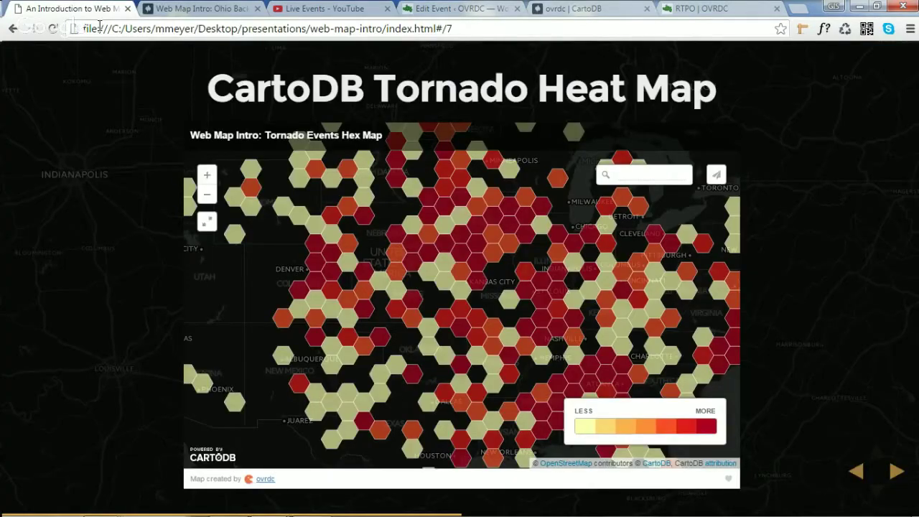
left_click(589, 10)
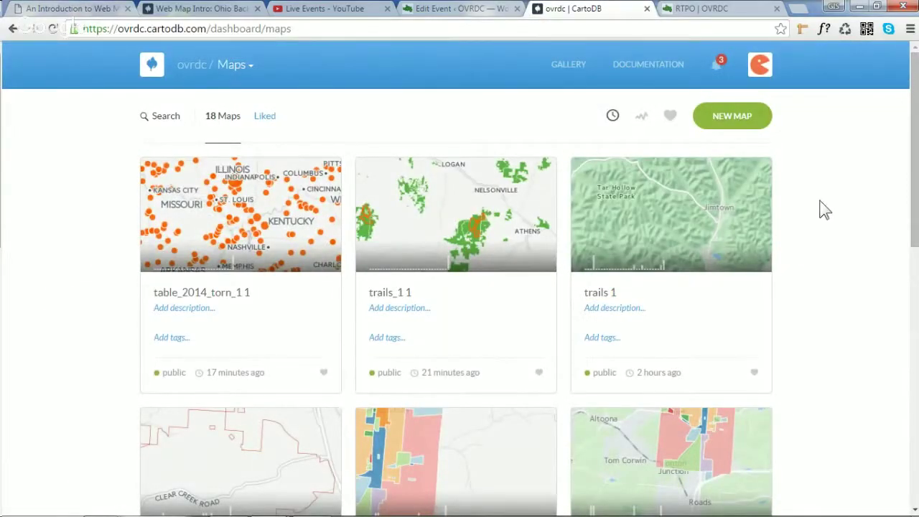
Switch the dashboard to your datasets and open the ohio_counties dataset
left_click(256, 68)
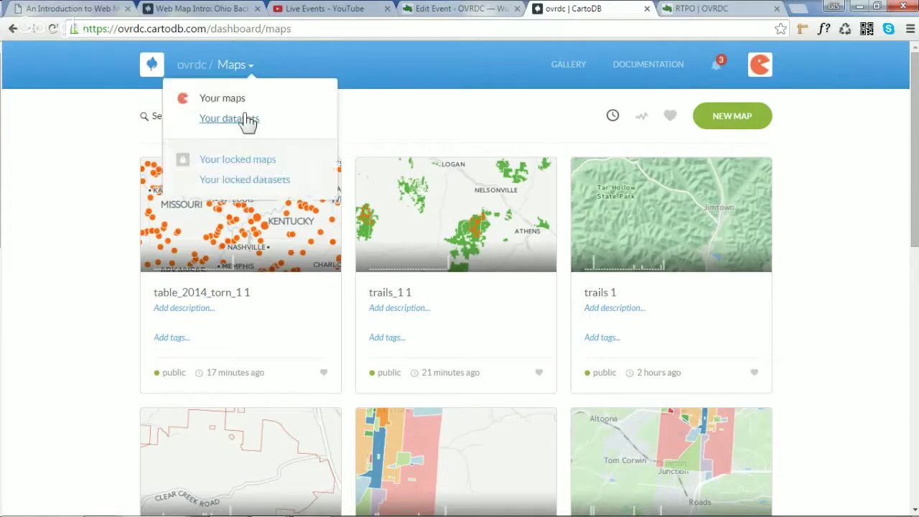
left_click(244, 119)
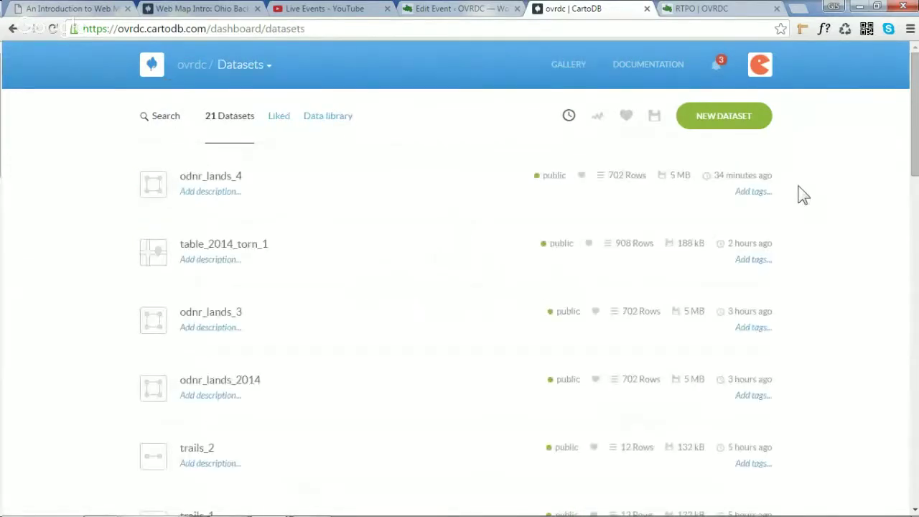
scroll(84, 305, "down", 1)
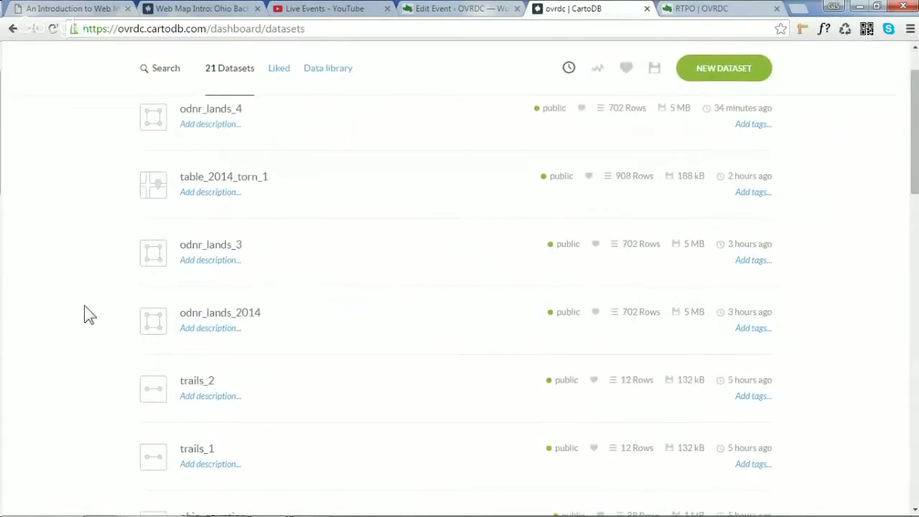
scroll(84, 313, "down", 1)
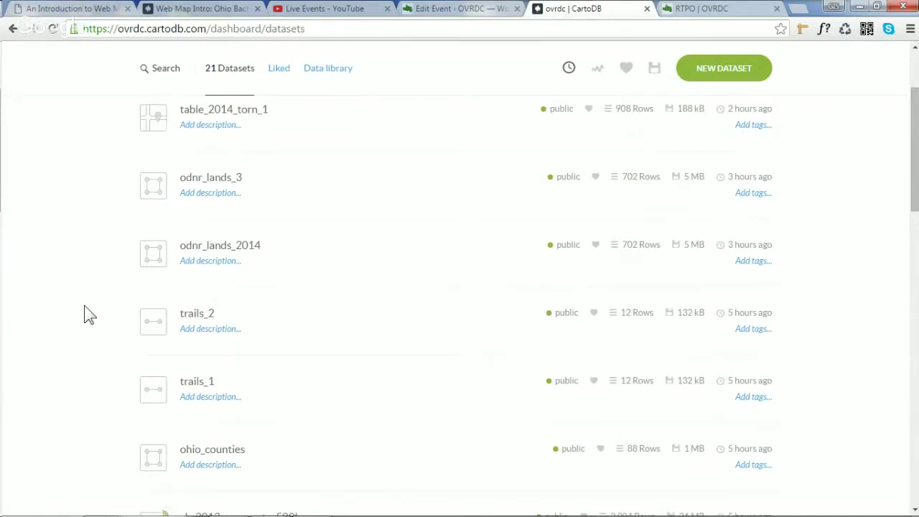
scroll(107, 312, "down", 1)
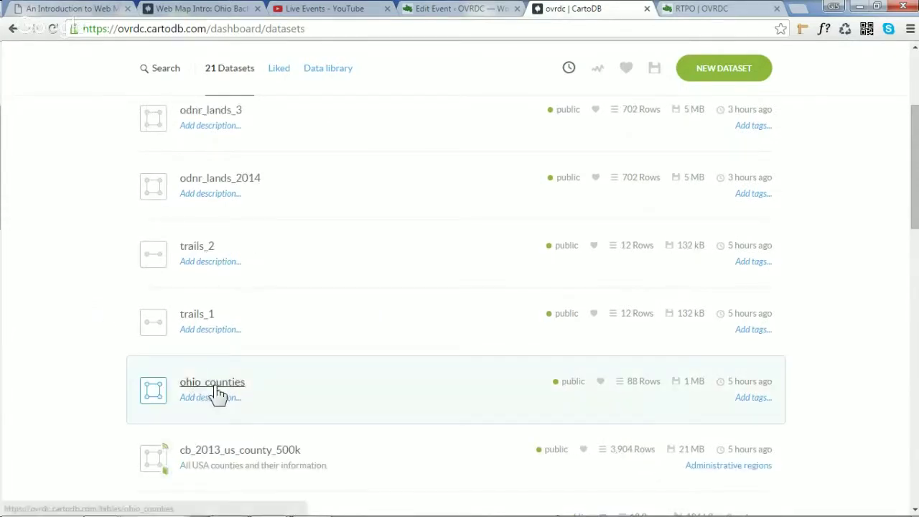
left_click(217, 393)
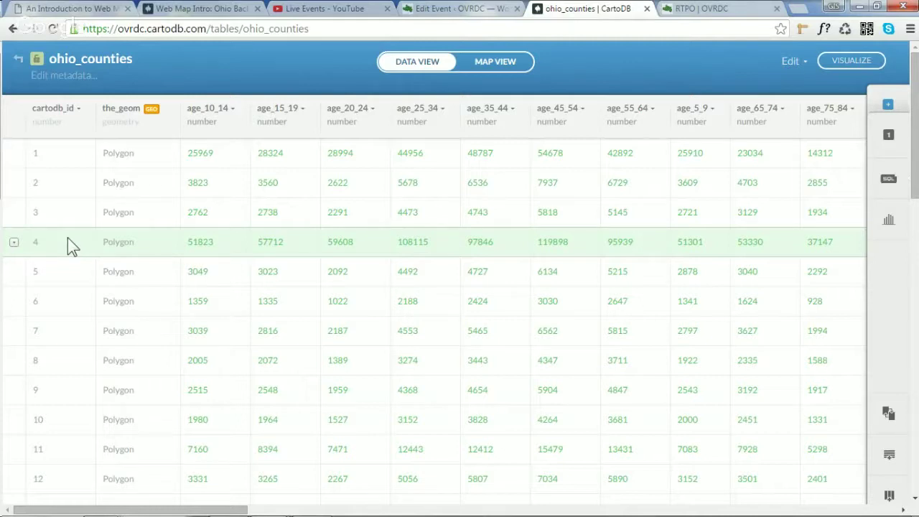
Show the ohio_counties dataset on the map and cancel the dataset analysis
left_click(502, 61)
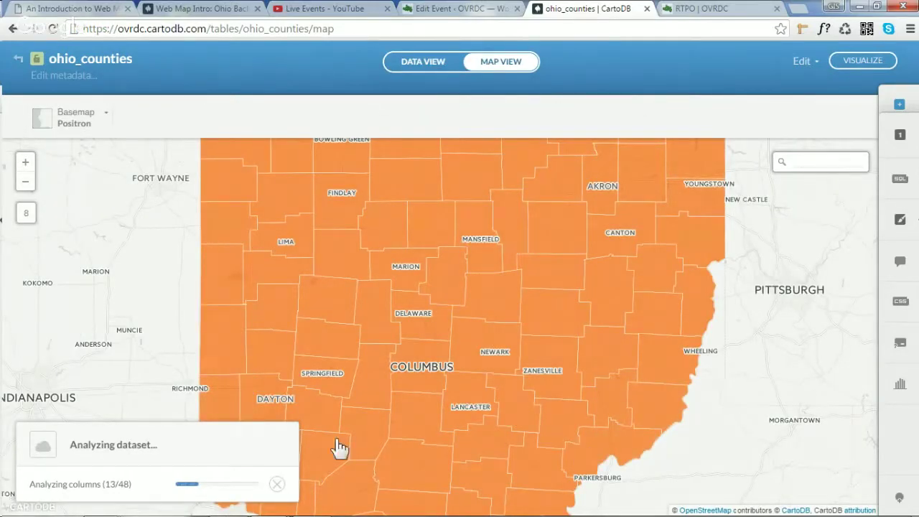
left_click(277, 486)
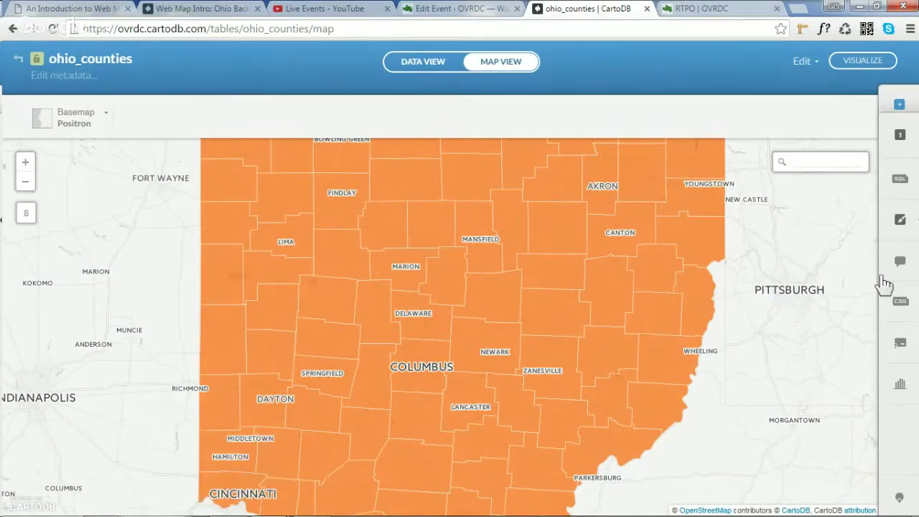
Open the map layer wizard for ohio_counties and apply the Choropleth style
left_click(898, 224)
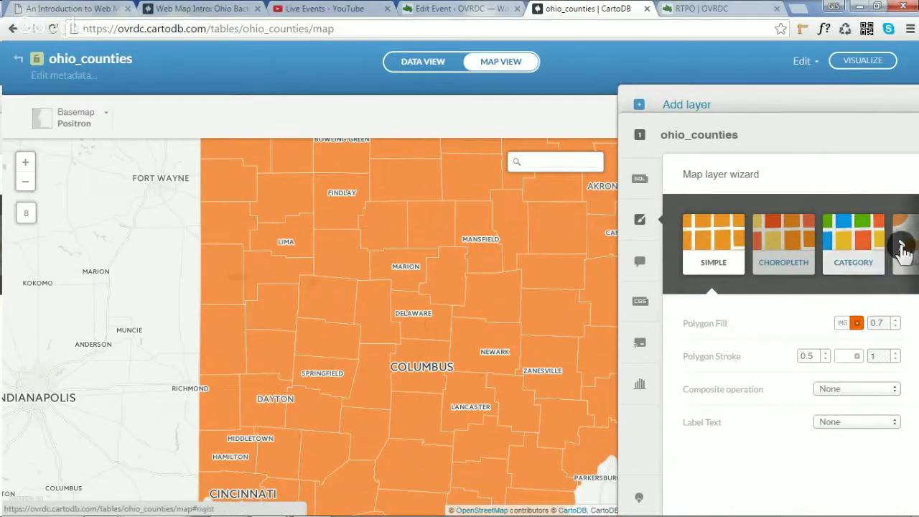
left_click(897, 247)
left_click(683, 244)
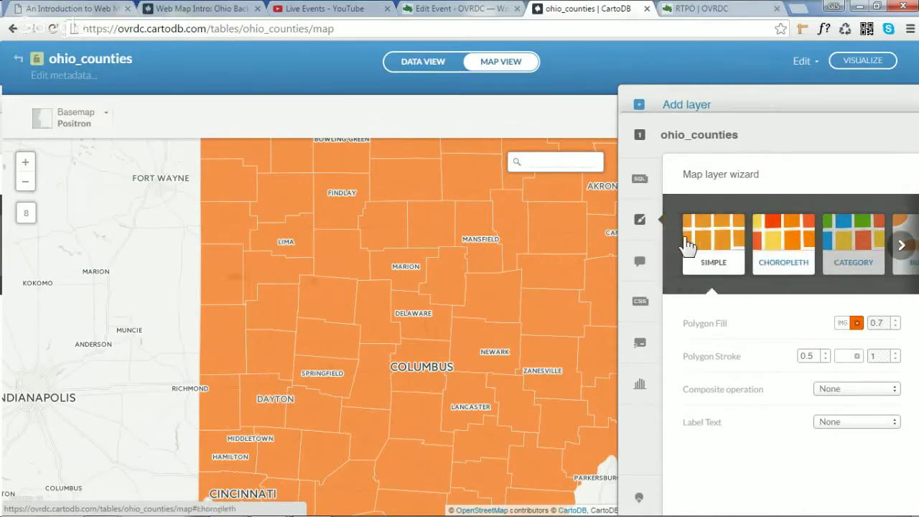
left_click(783, 250)
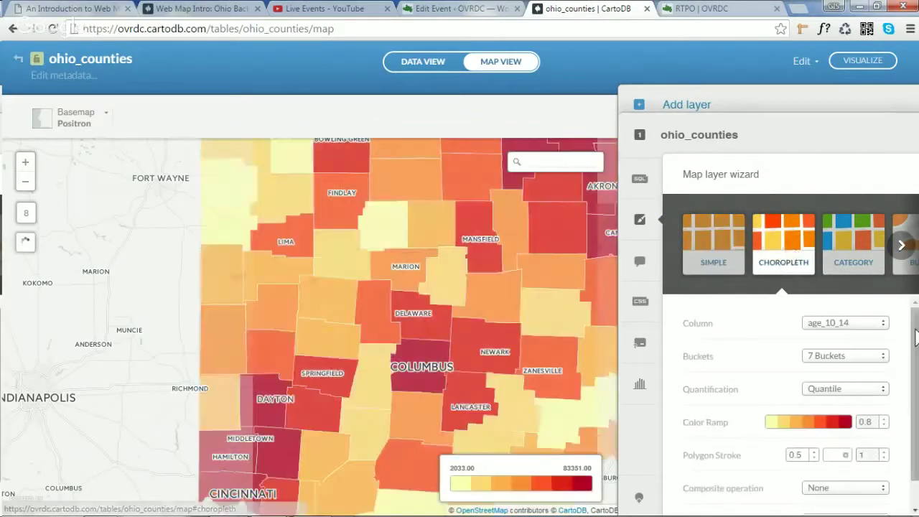
Set the choropleth column of the ohio_counties layer to pop13_sqmi
left_click(870, 330)
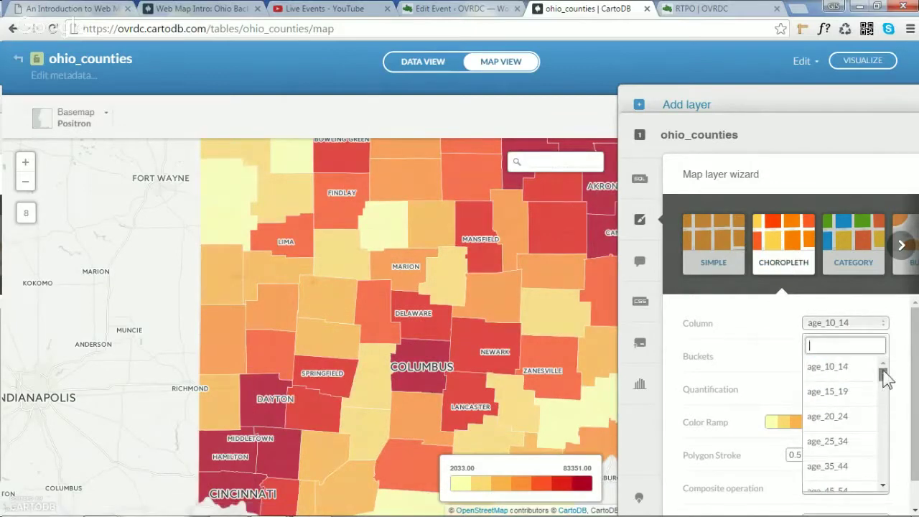
left_click_drag(884, 373, 882, 474)
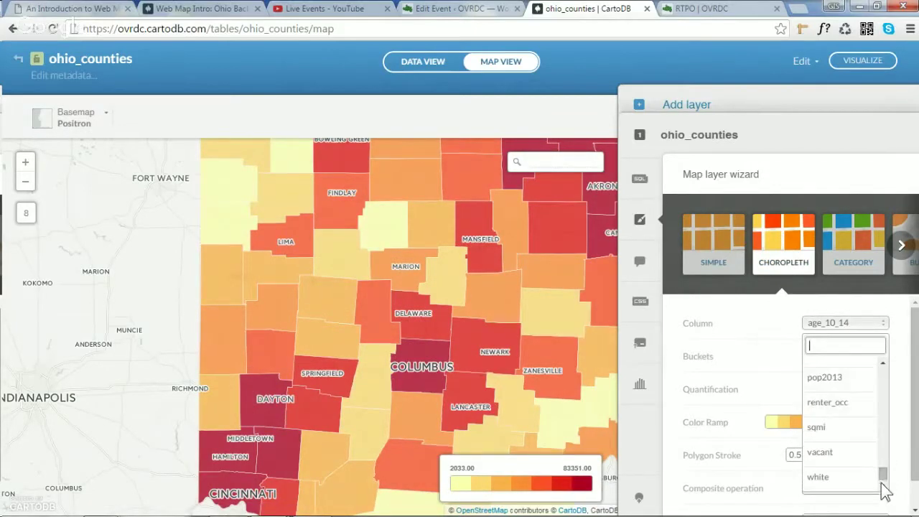
left_click(879, 362)
left_click(879, 363)
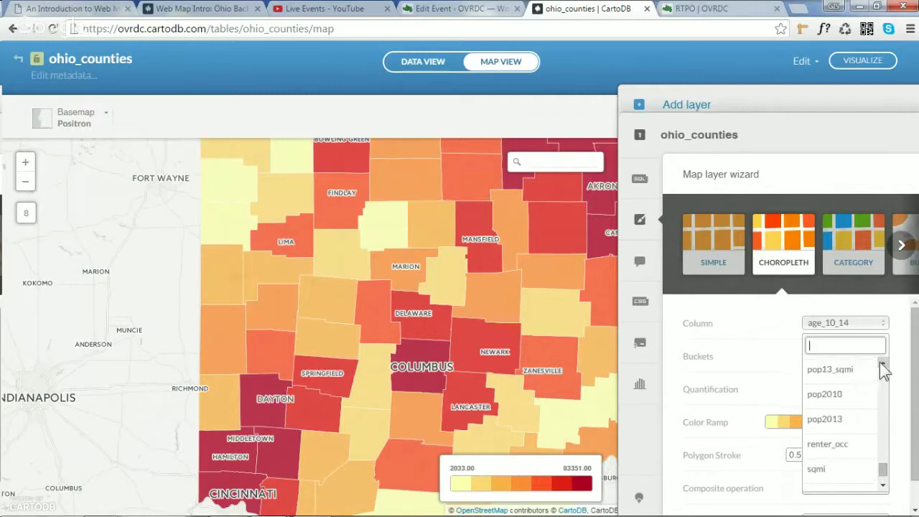
left_click(879, 363)
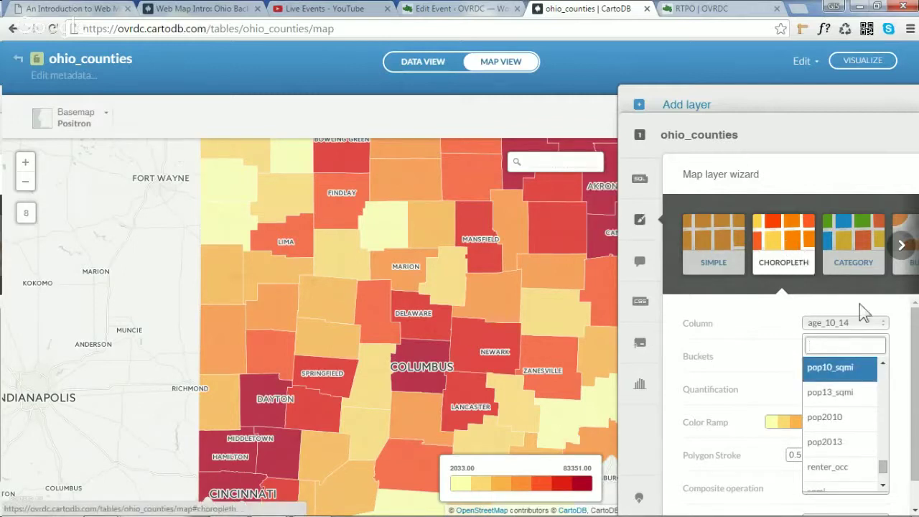
left_click(852, 399)
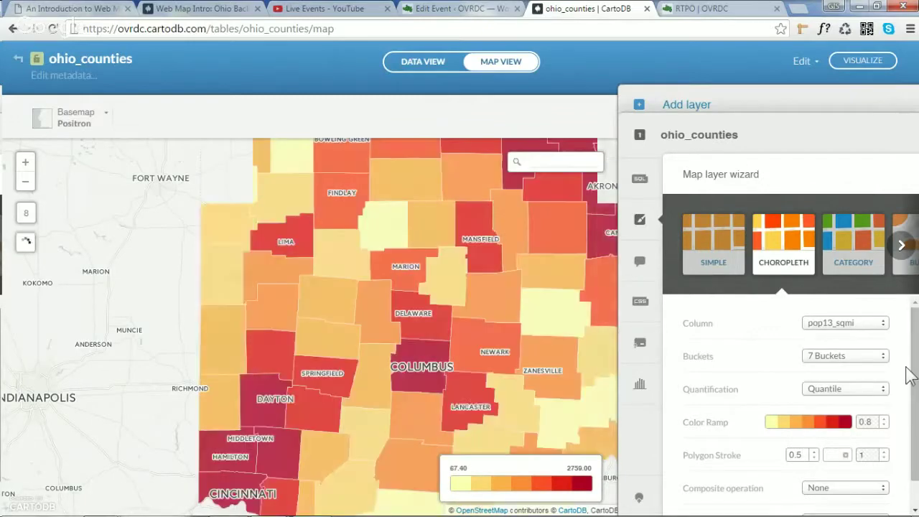
Collapse the layer wizard, bring all of Ohio into view and create a map visualization from the ohio_counties dataset
left_click_drag(347, 315, 314, 300)
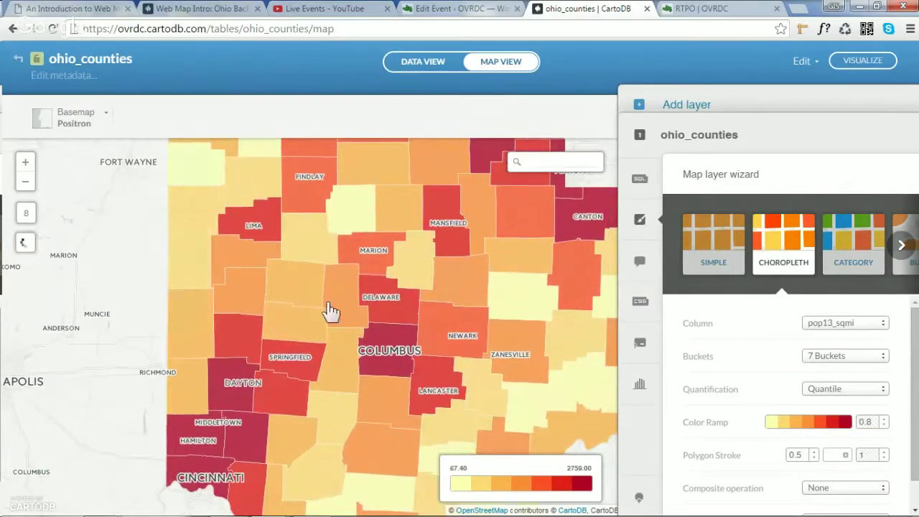
left_click(130, 272)
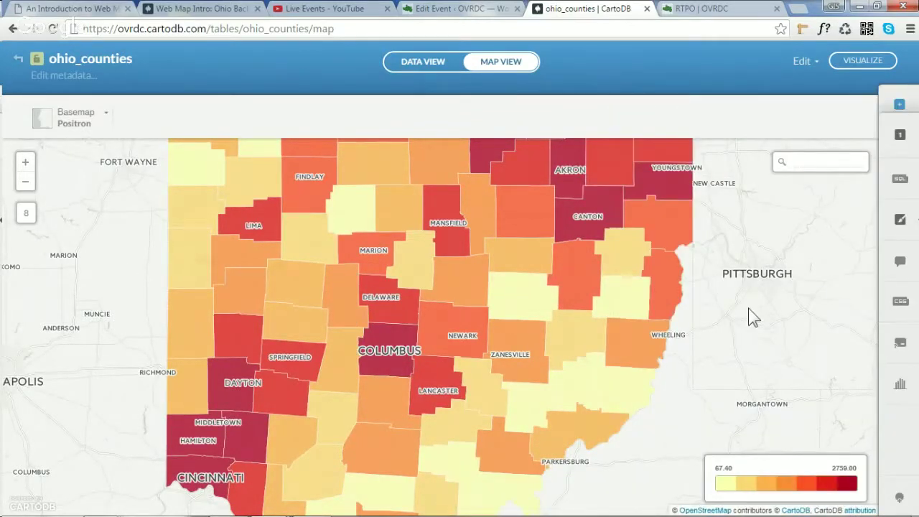
left_click(25, 182)
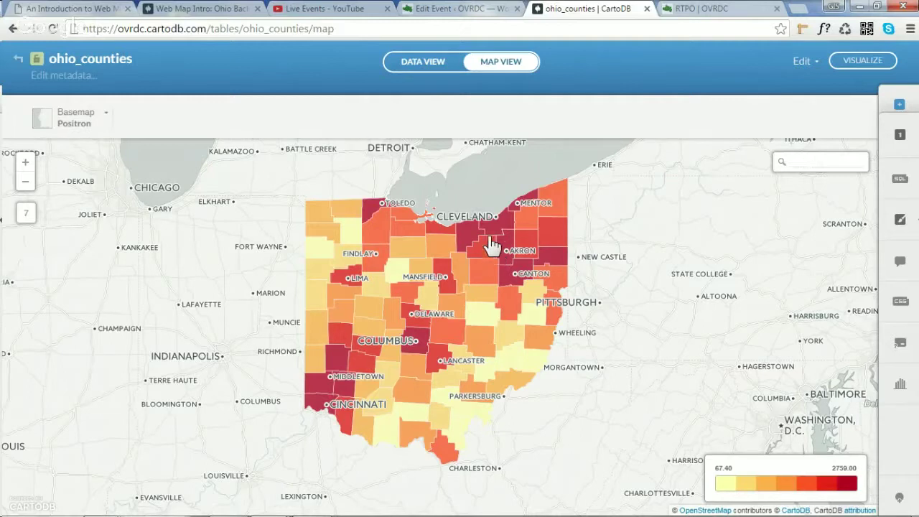
left_click(873, 65)
left_click(514, 334)
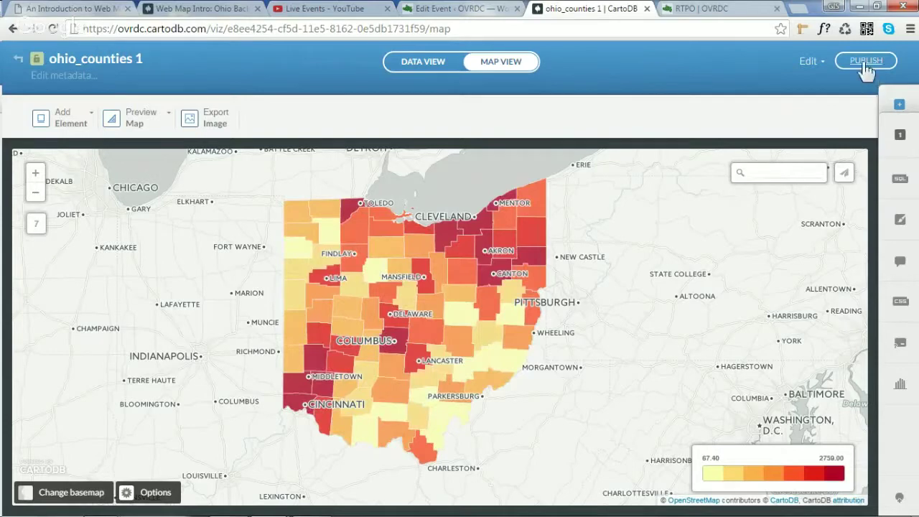
Examine the map's publishing options: the share link, the embed code and the CartoDB.js URL
left_click(866, 60)
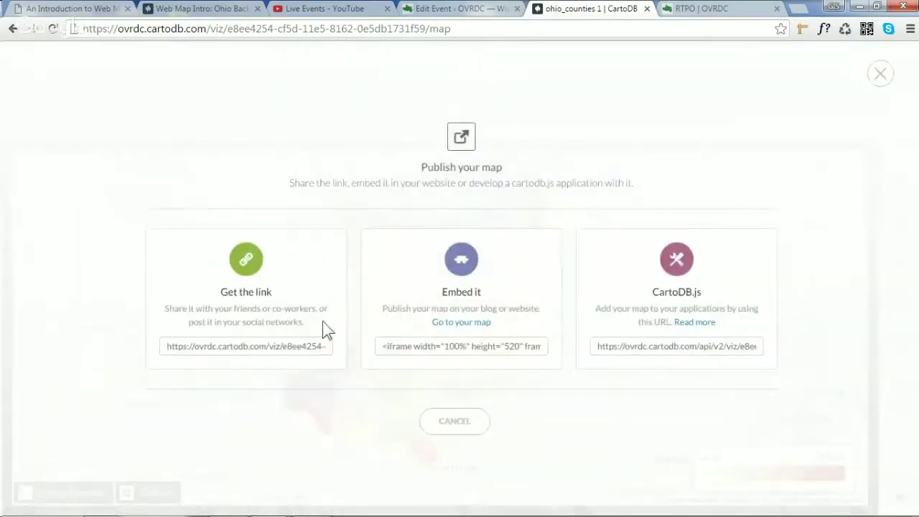
left_click(879, 73)
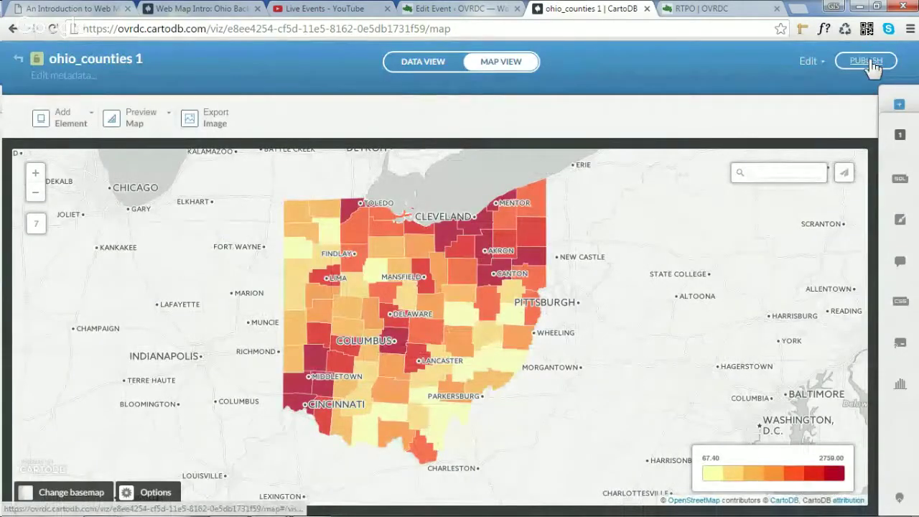
left_click(871, 62)
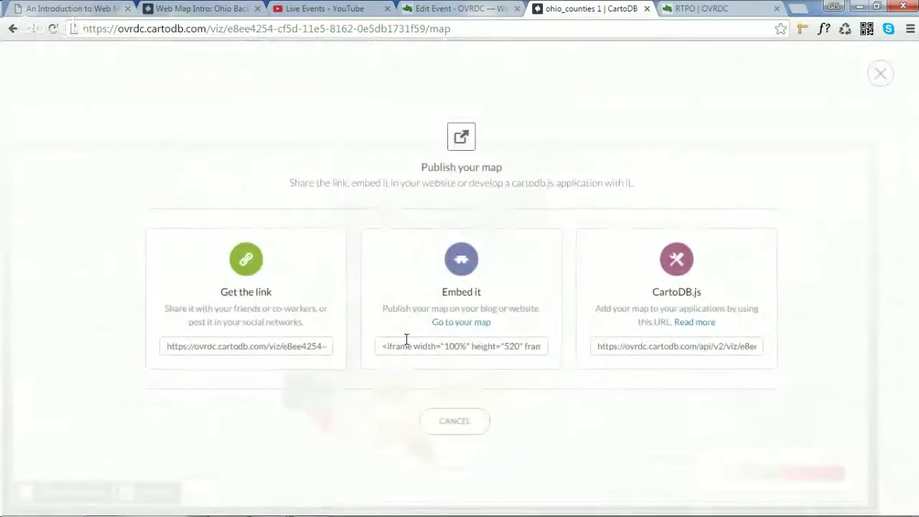
left_click(251, 347)
right_click(251, 347)
left_click(687, 439)
left_click(482, 347)
left_click(481, 350)
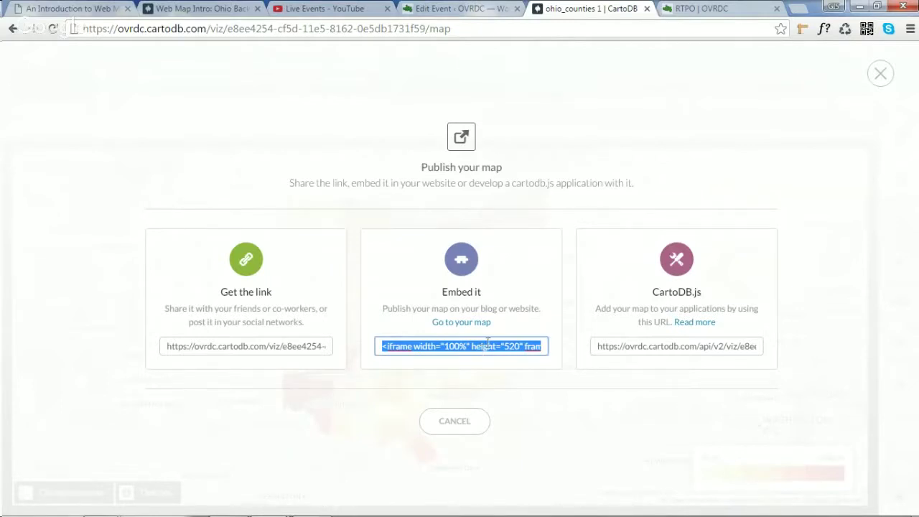
left_click(668, 348)
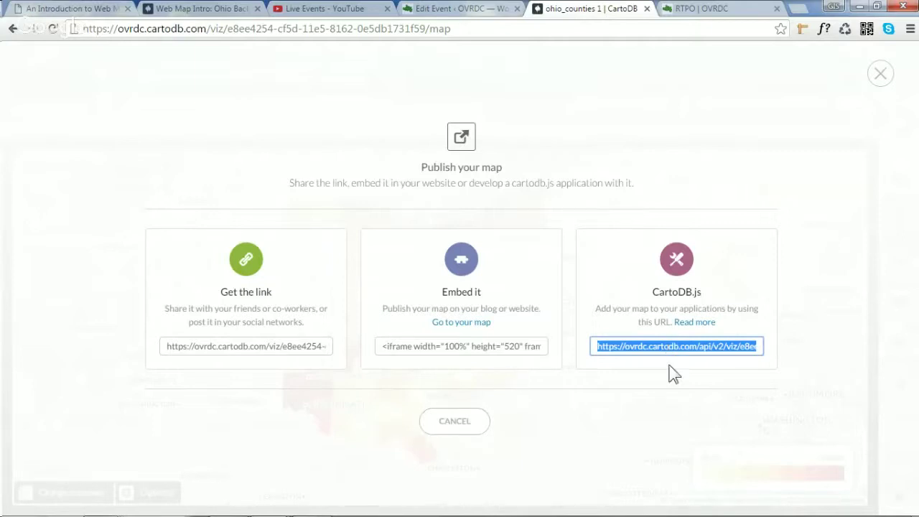
left_click(877, 77)
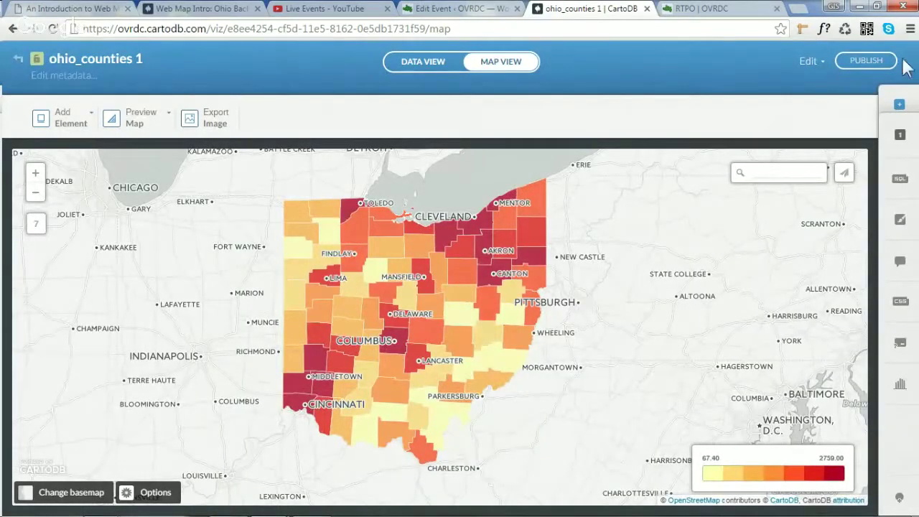
Reopen the publishing options and copy the map's share link
left_click(864, 62)
right_click(260, 347)
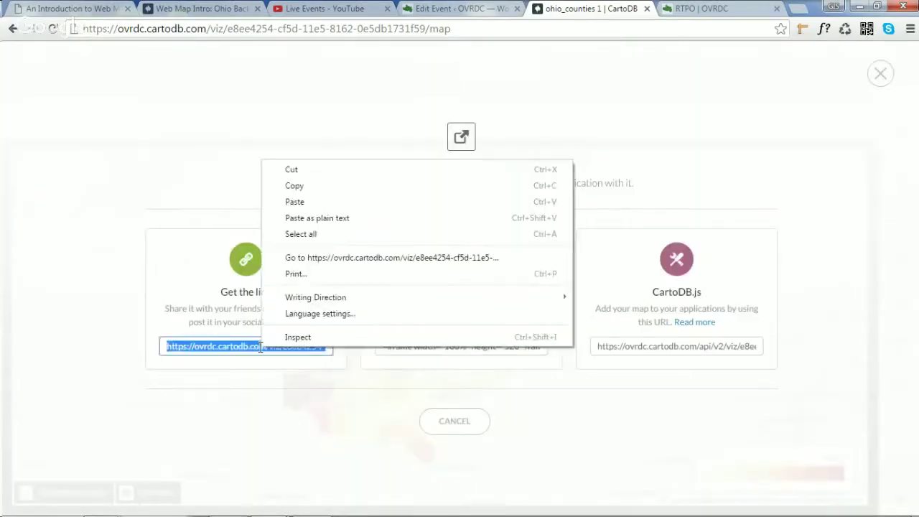
left_click(301, 184)
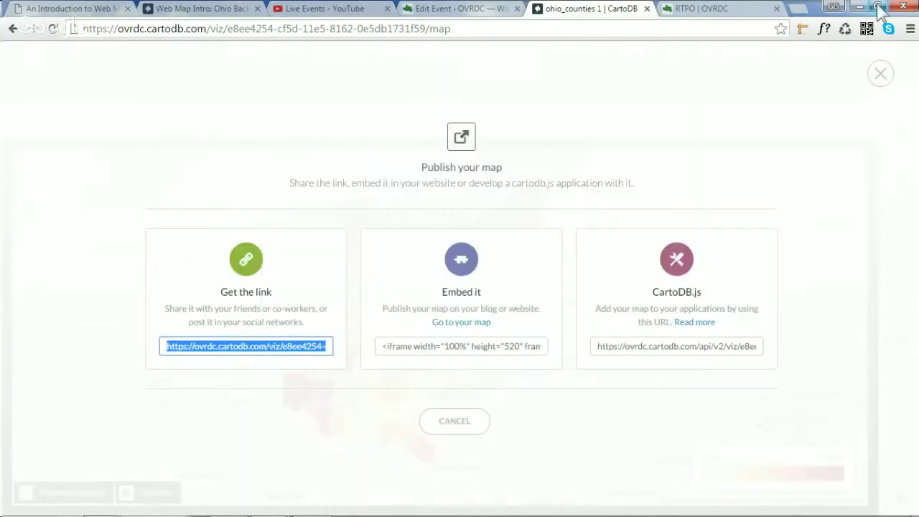
Open the copied map link in a new incognito window
left_click(909, 28)
left_click(790, 76)
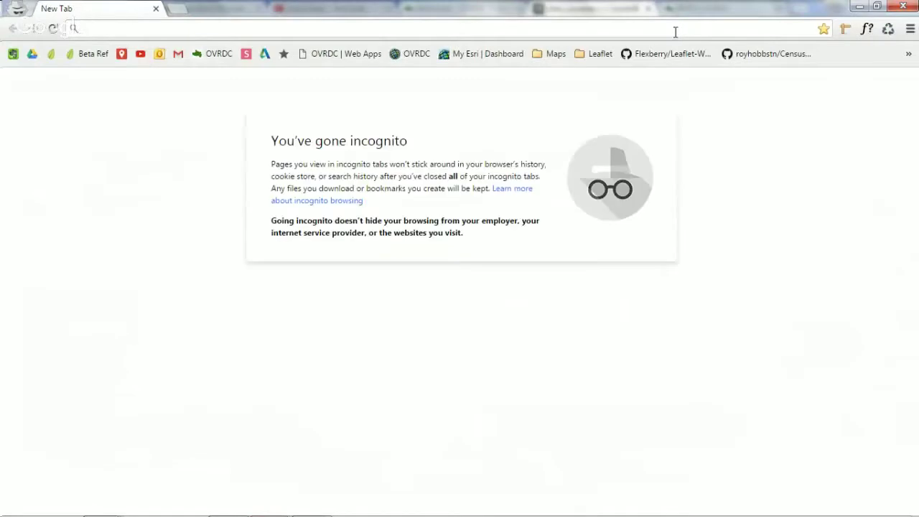
right_click(676, 32)
left_click(713, 115)
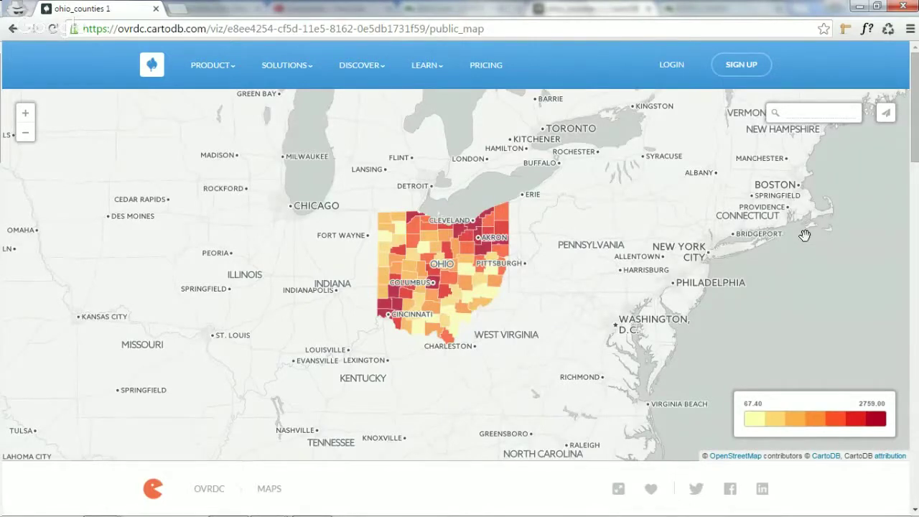
Change the end of the map's web address to embed_map to view the full-page version, and close the incognito window
left_click_drag(477, 29, 430, 29)
type("embed_")
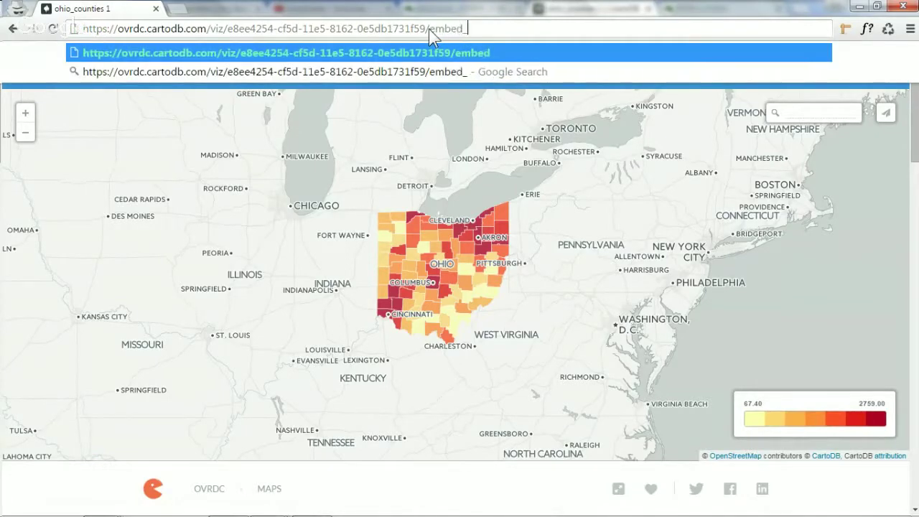
type("map")
key("Return")
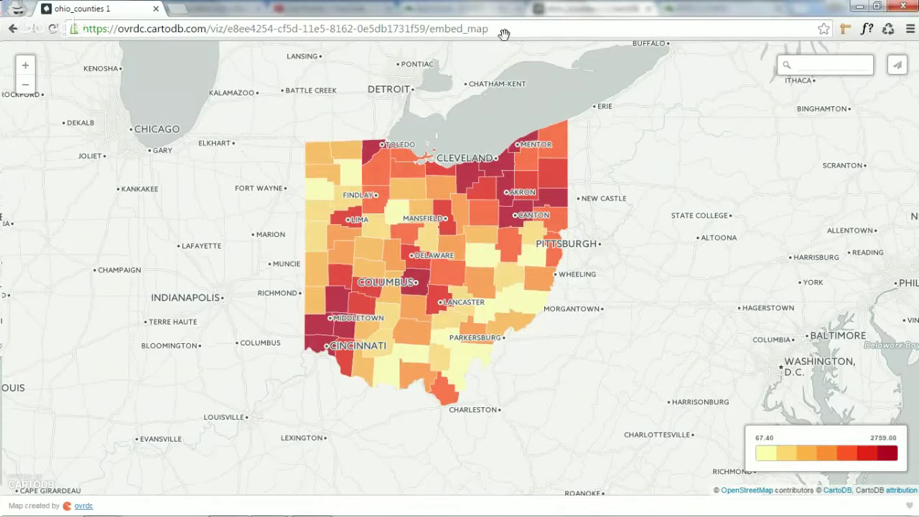
left_click(902, 5)
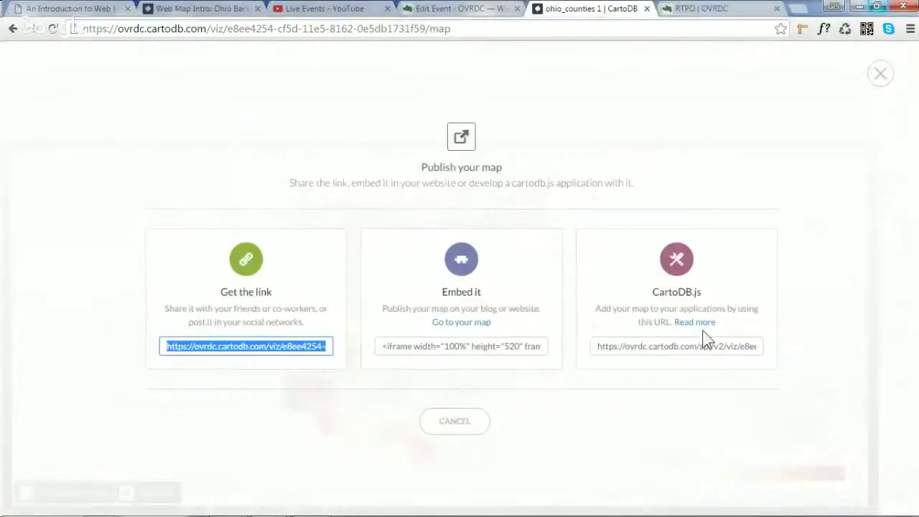
Copy the map's CartoDB.js URL and close the publishing options
left_click(687, 346)
right_click(676, 346)
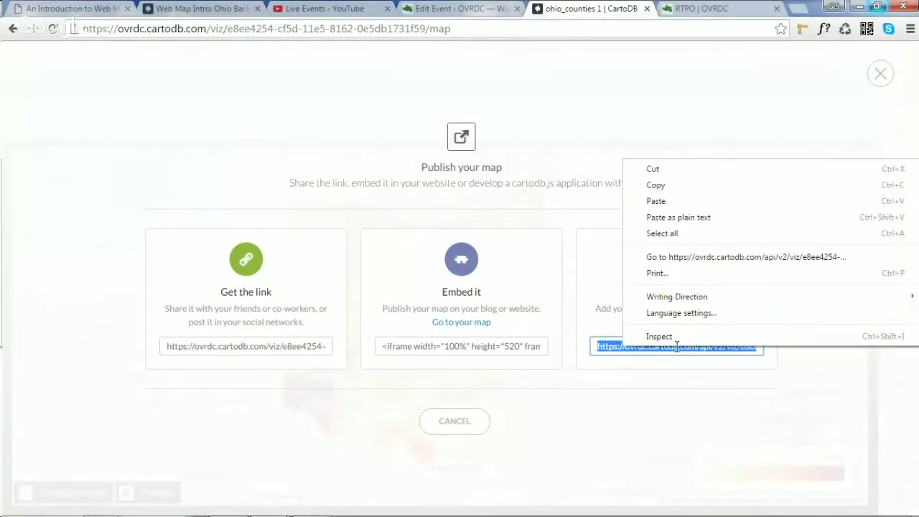
left_click(664, 188)
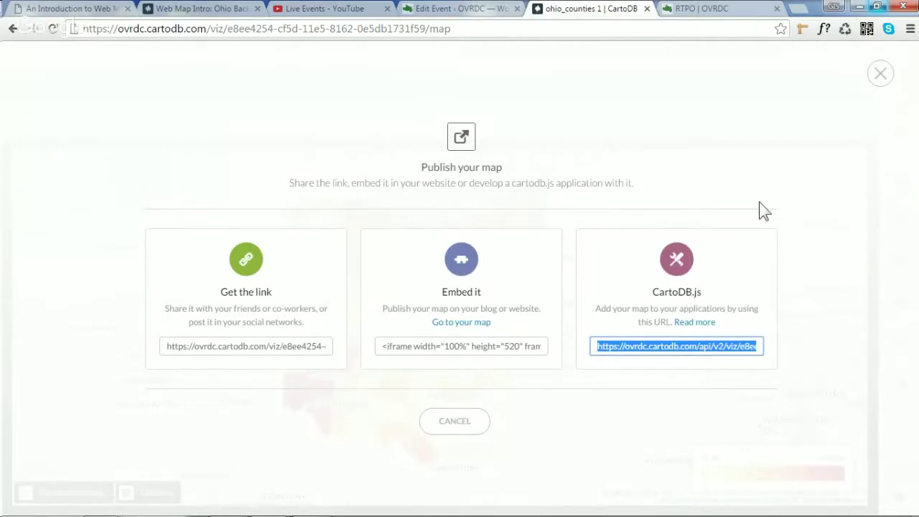
left_click(877, 79)
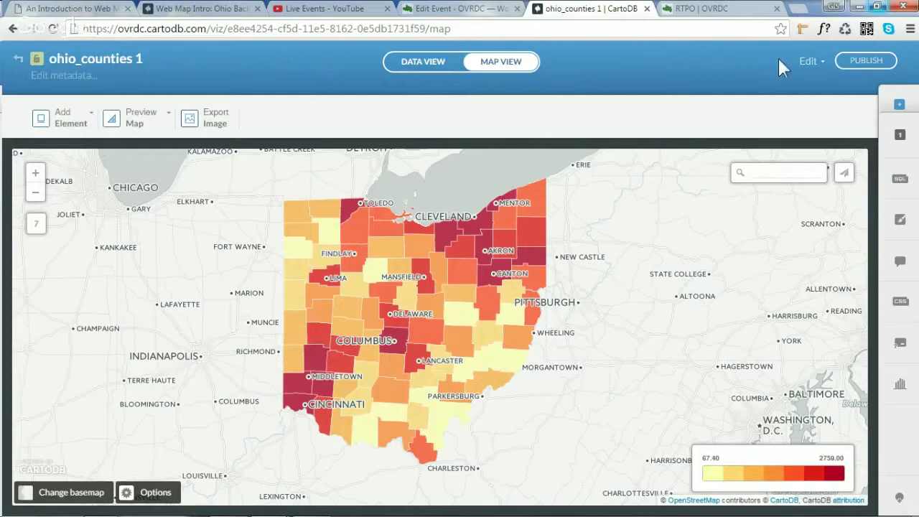
Lock the ohio_counties 1 map and confirm hiding it from the dashboard
left_click(811, 62)
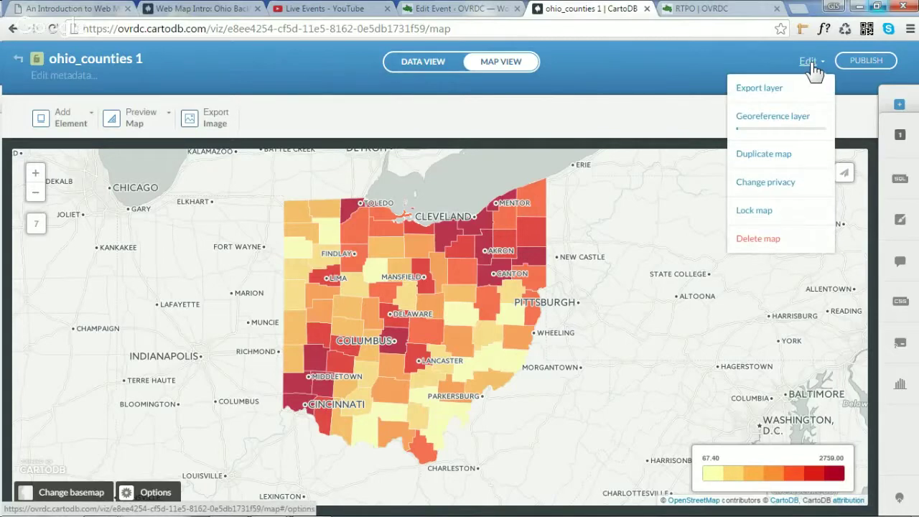
left_click(764, 210)
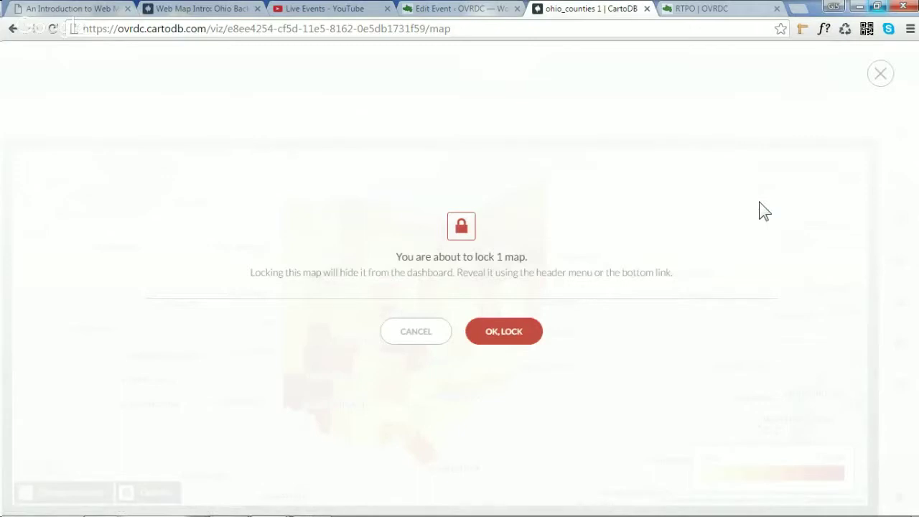
left_click(518, 336)
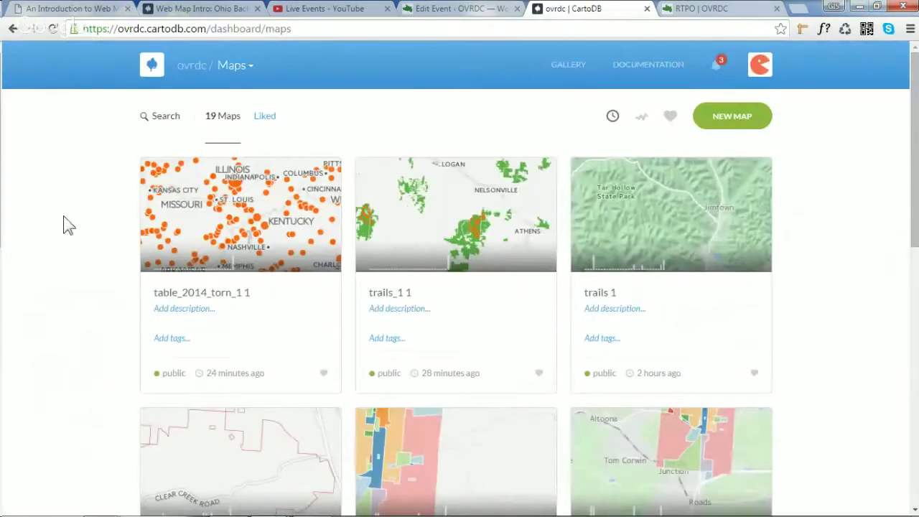
Look through the maps on the dashboard, down to the link for locked maps
scroll(793, 285, "down", 5)
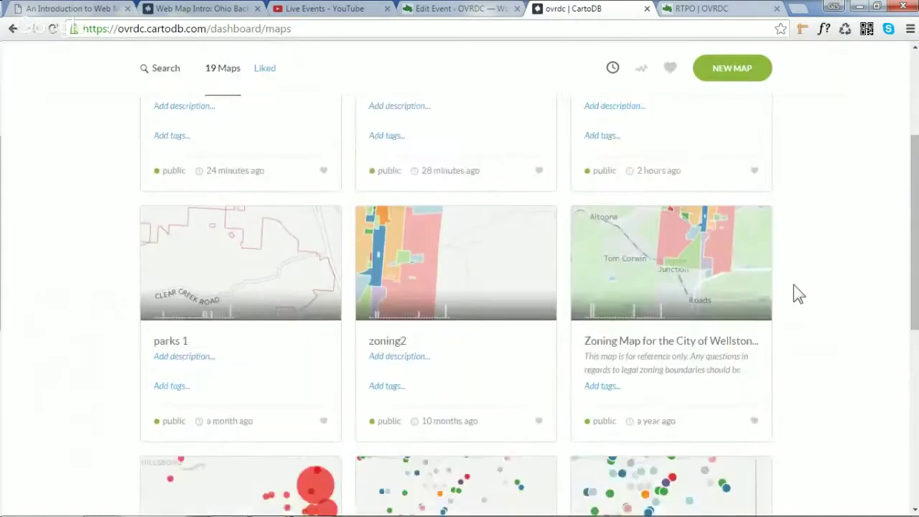
scroll(793, 294, "down", 3)
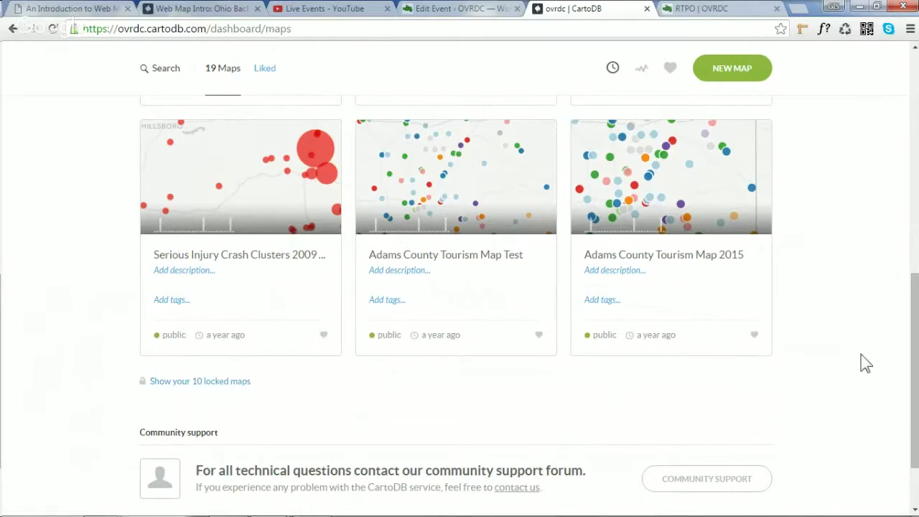
scroll(866, 365, "up", 6)
scroll(868, 362, "up", 1)
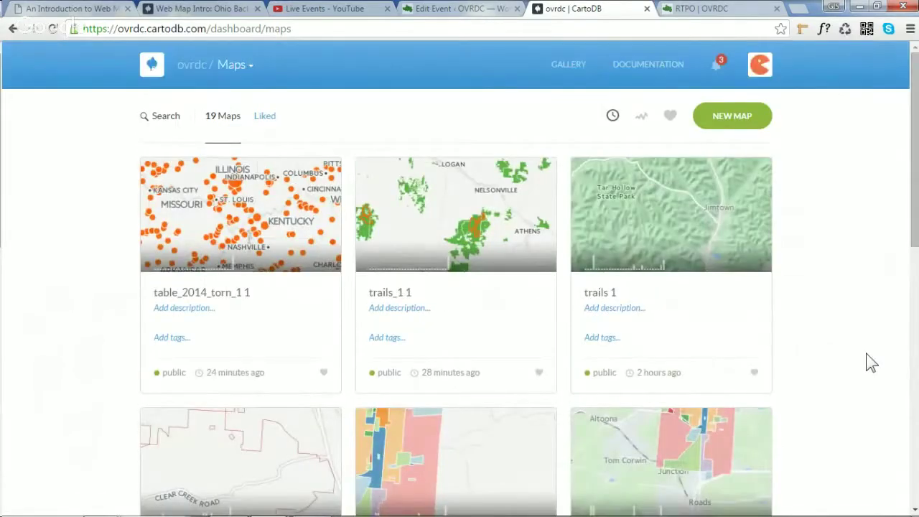
scroll(871, 362, "down", 5)
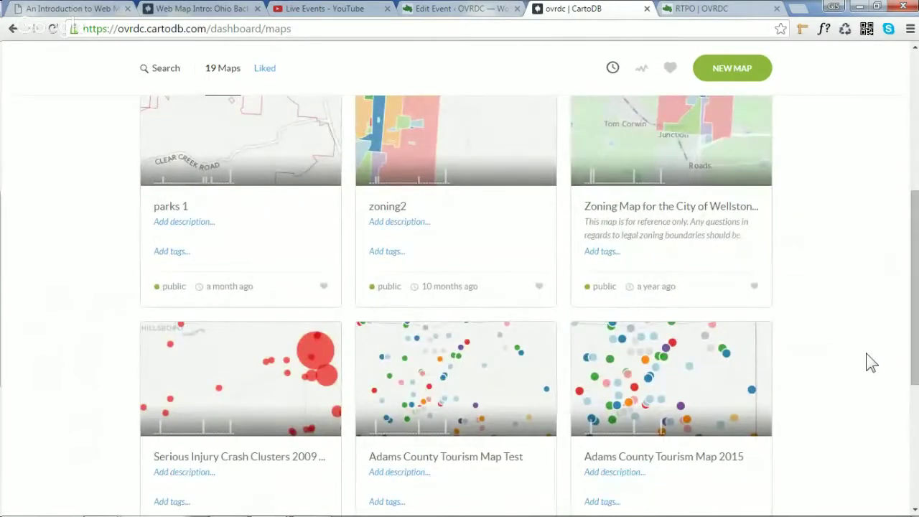
scroll(865, 359, "up", 5)
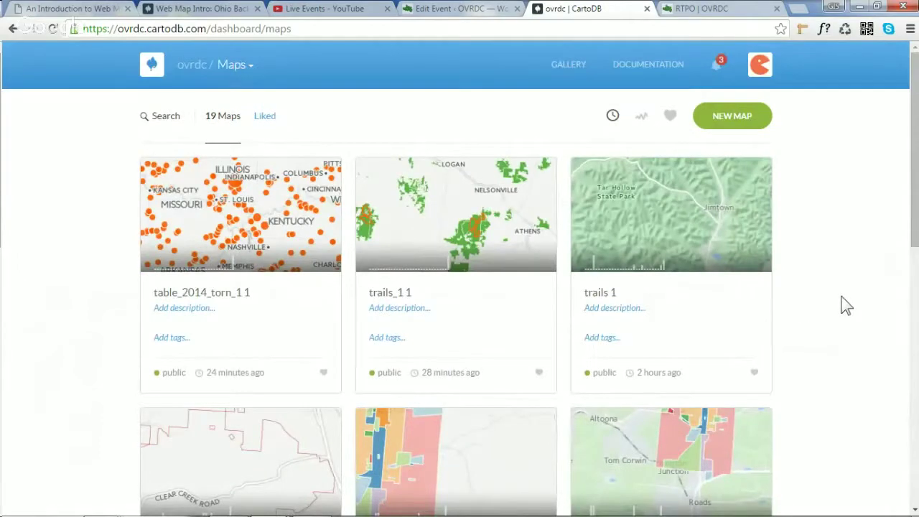
scroll(847, 305, "down", 5)
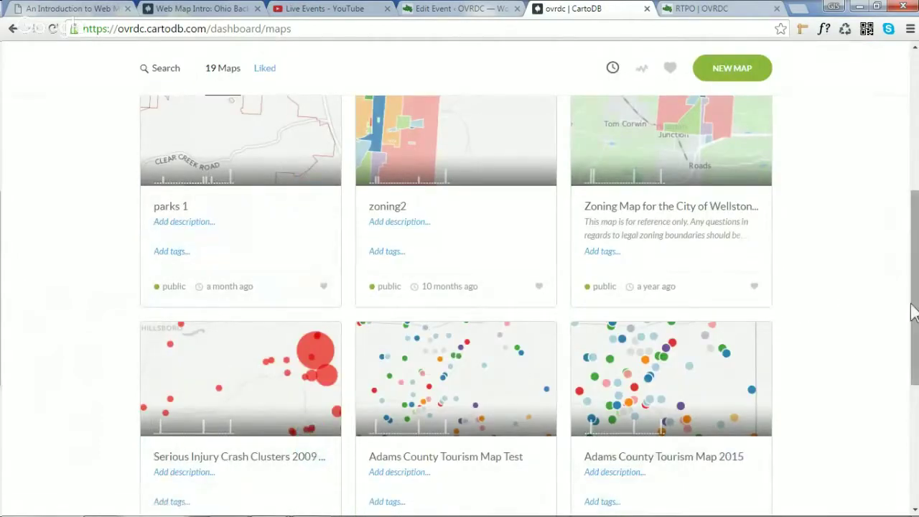
scroll(901, 303, "up", 5)
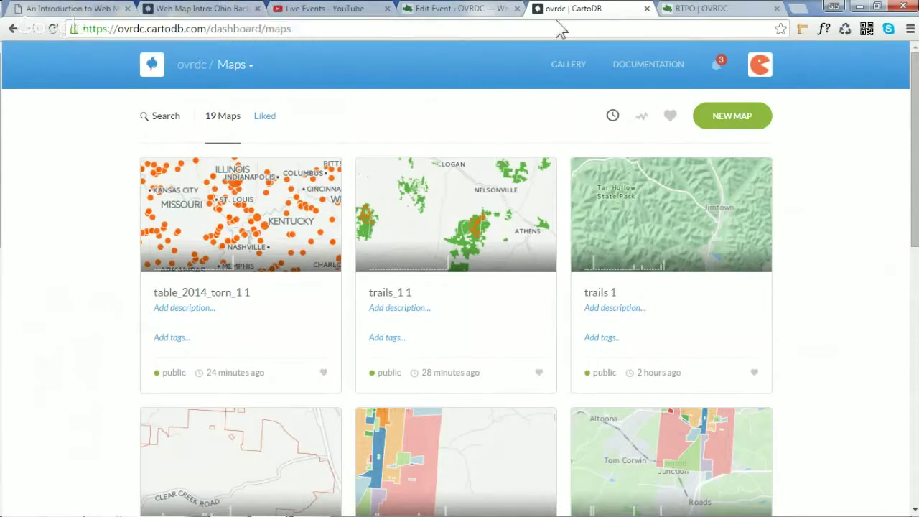
Close the CartoDB dashboard, RTPO, Edit Event and Web Map Intro pages, and return to the web map introduction slides
left_click(647, 9)
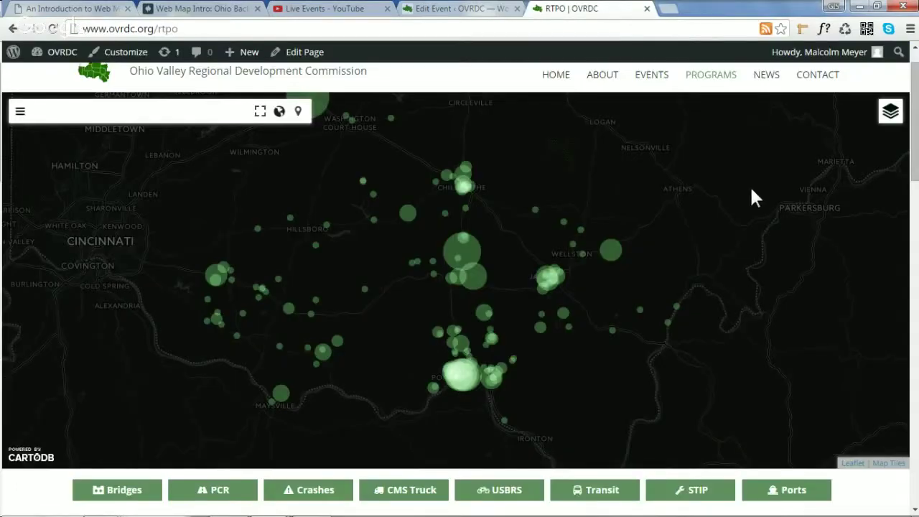
right_click(689, 237)
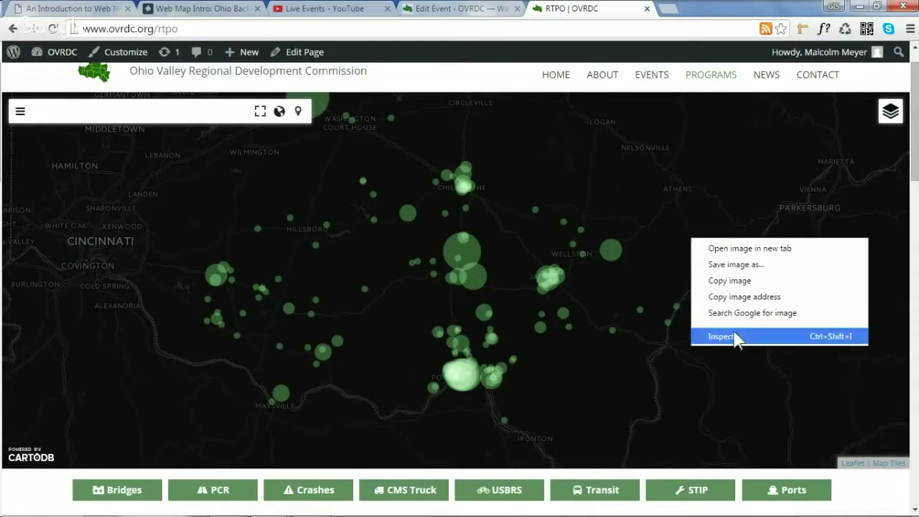
left_click(645, 10)
left_click(644, 10)
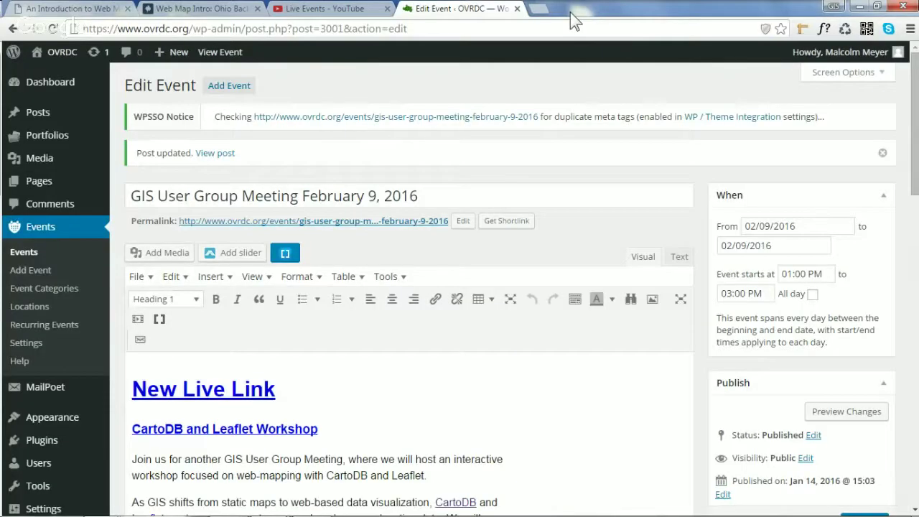
key("ctrl+w")
left_click(228, 10)
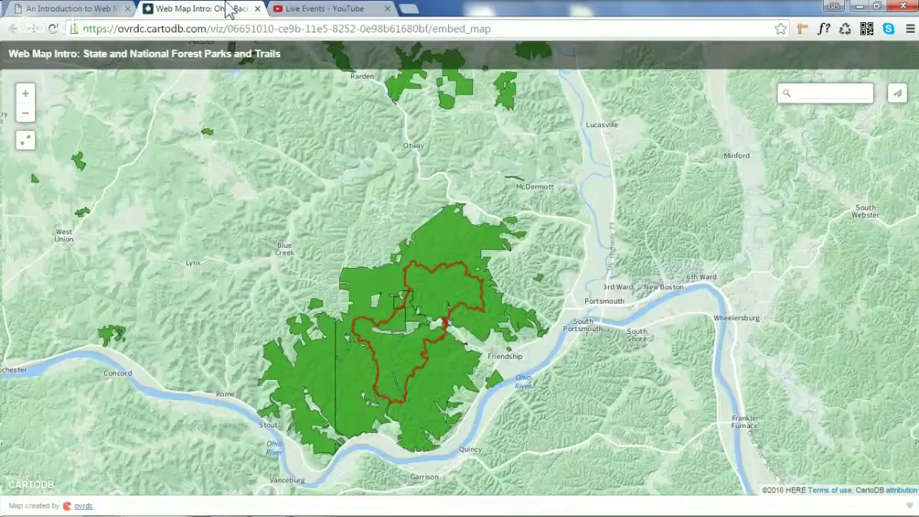
key("ctrl+w")
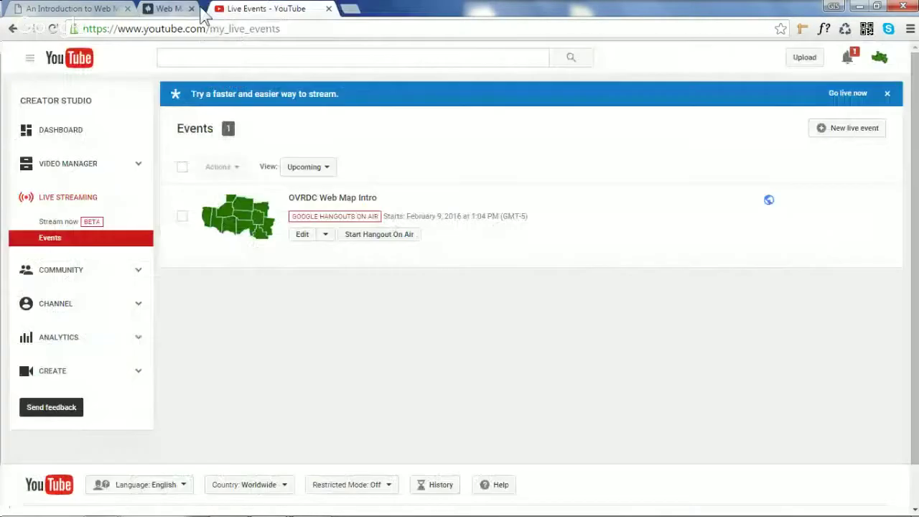
left_click(71, 9)
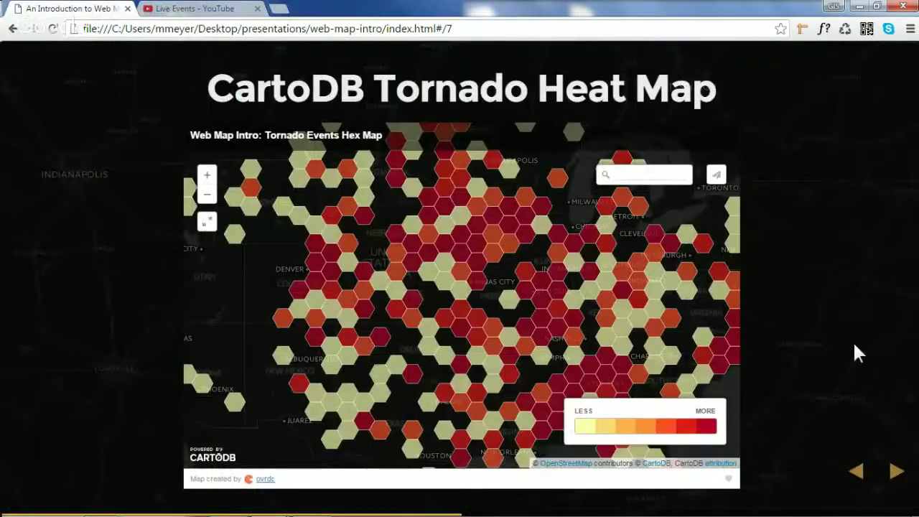
Advance the presentation through all the Leaflet outline points to the Basic Leaflet Trail Map slide
key("Right")
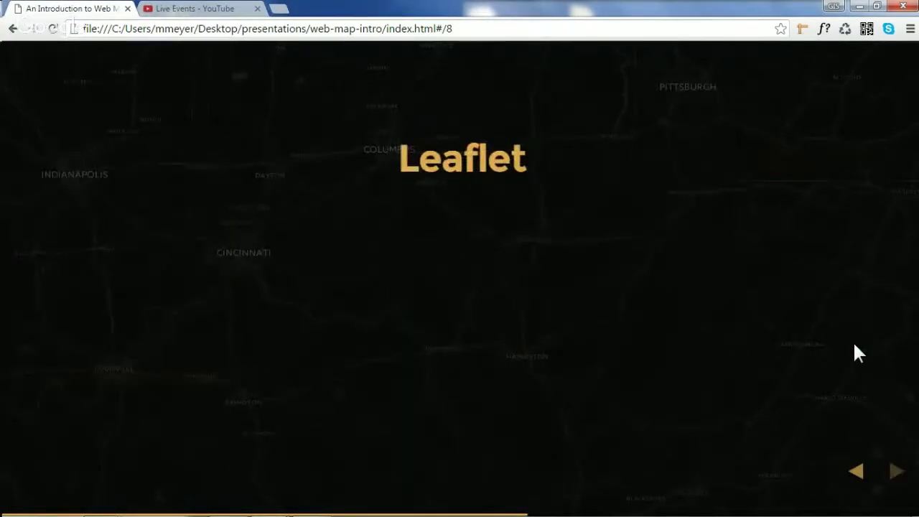
key("ctrl+l")
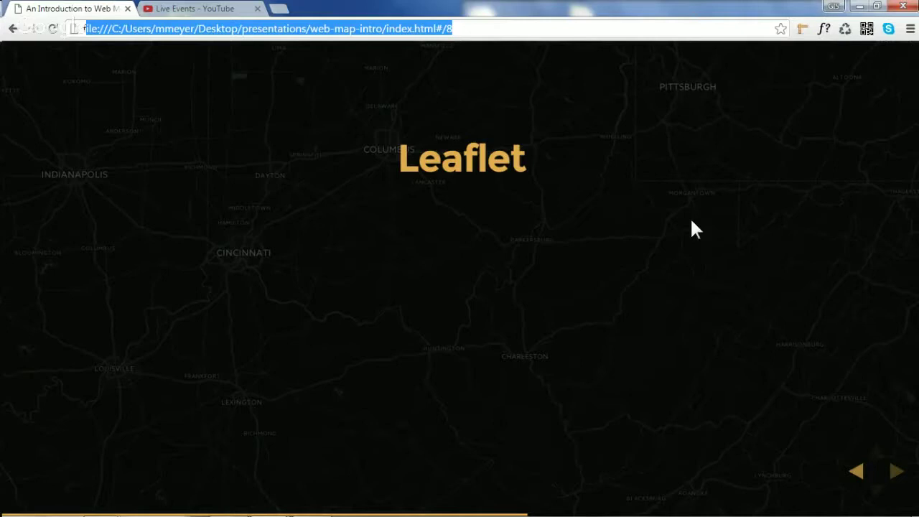
key("End")
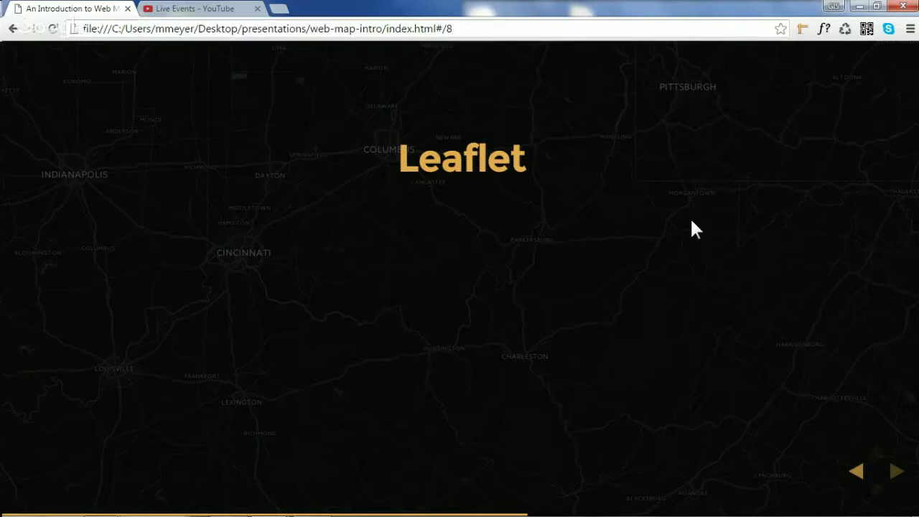
key("Right")
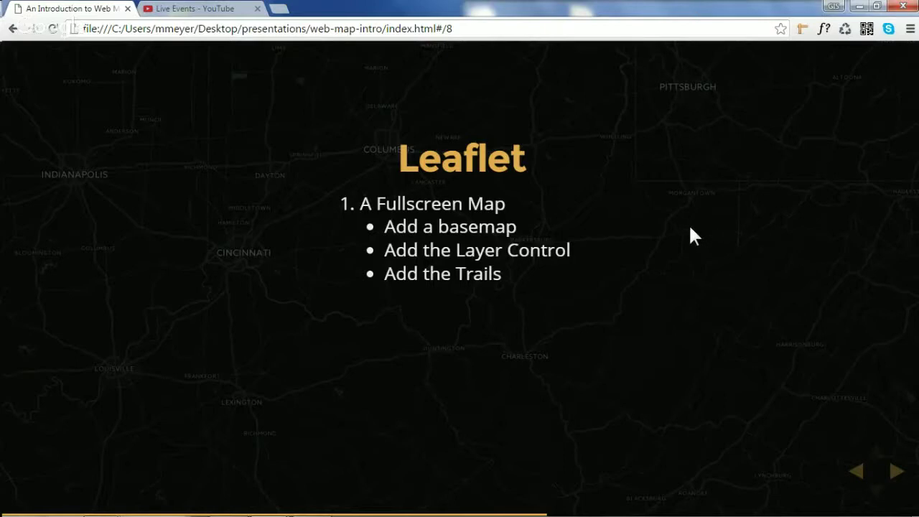
key("Right")
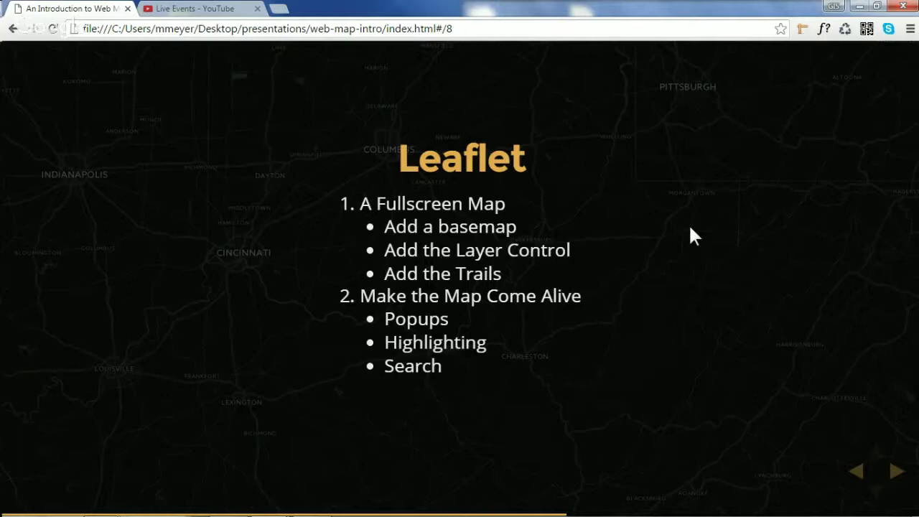
key("Right")
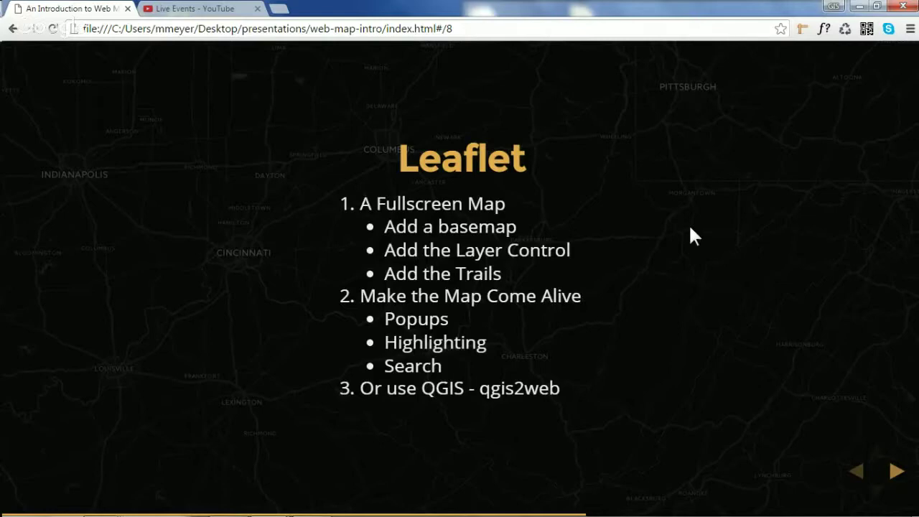
key("Right")
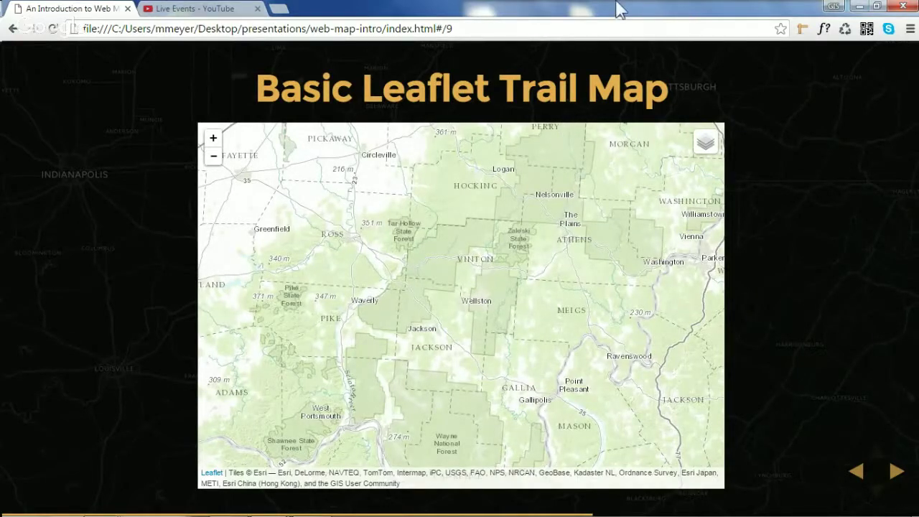
Tile the presentation browser beside the file explorer and browse to the map folder inside web-map-intro
left_click_drag(618, 10, 0, 68)
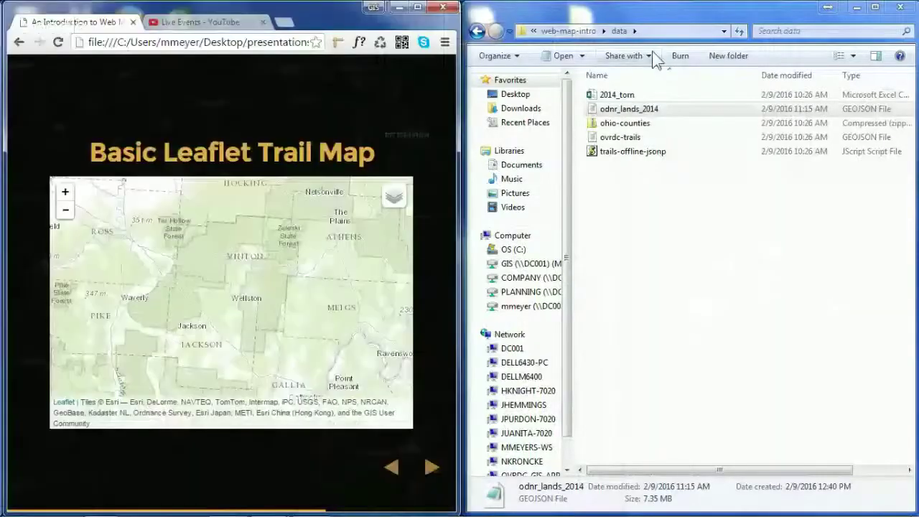
left_click(568, 31)
left_click(564, 31)
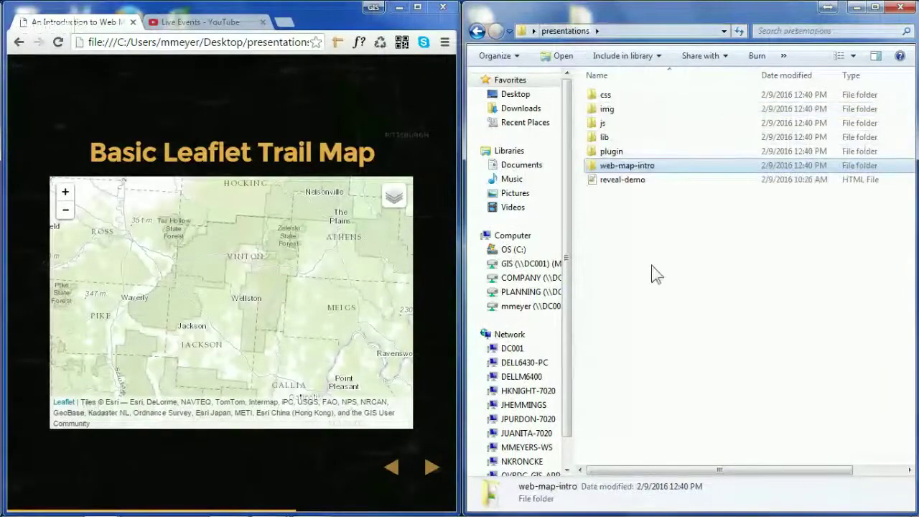
double_click(614, 172)
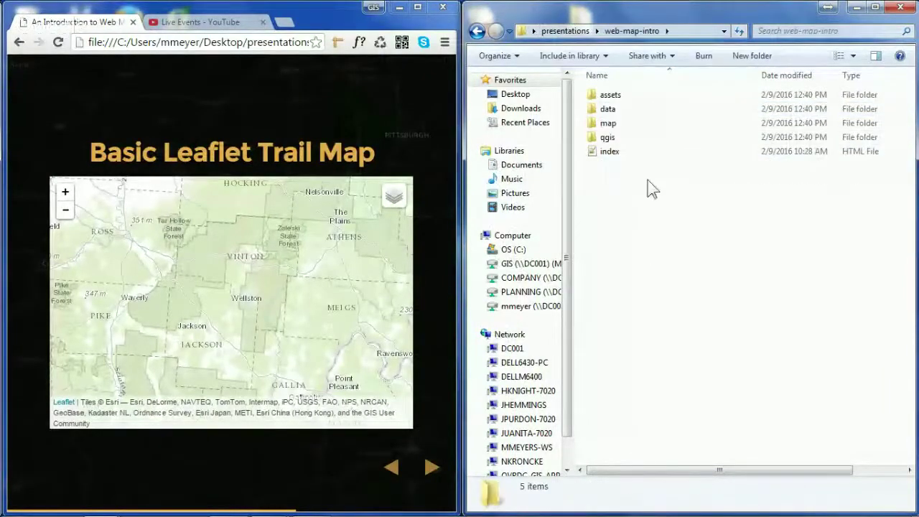
double_click(615, 124)
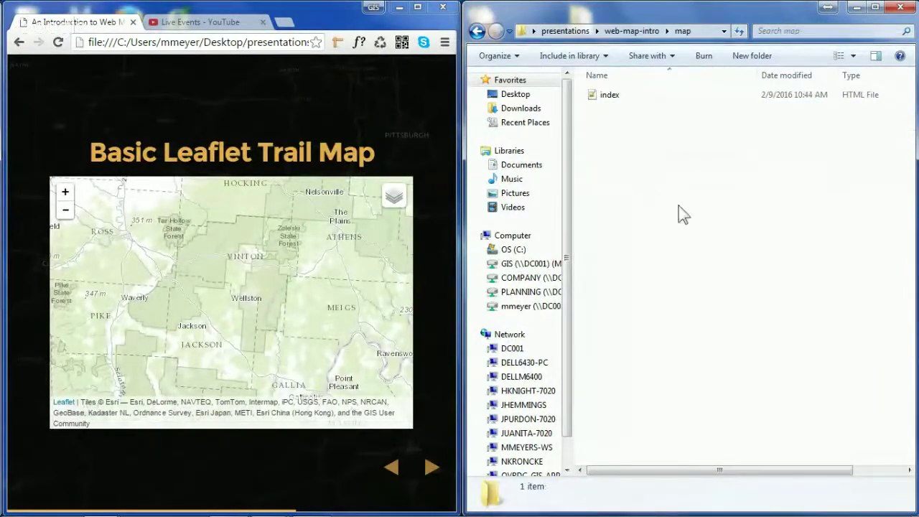
left_click(632, 31)
double_click(608, 123)
Open the map folder's index HTML file in Notepad++ and tile the editor beside the browser
right_click(610, 98)
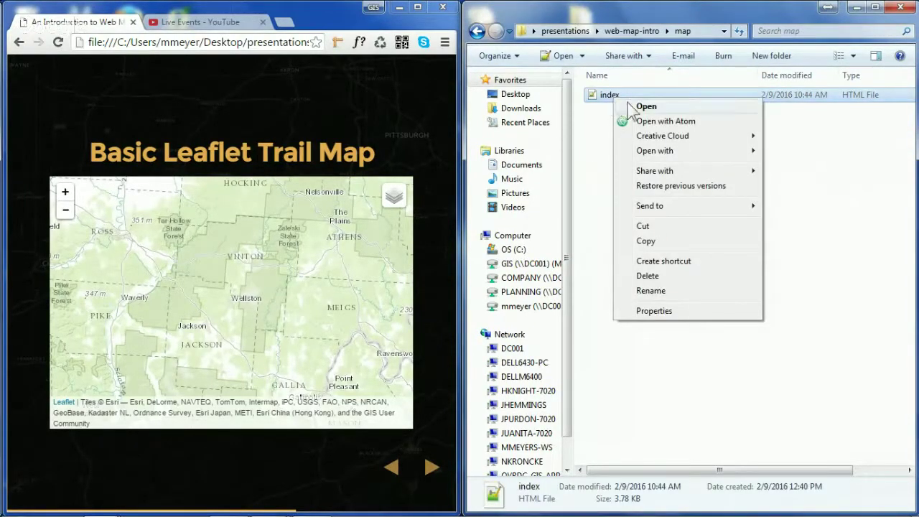
left_click(644, 106)
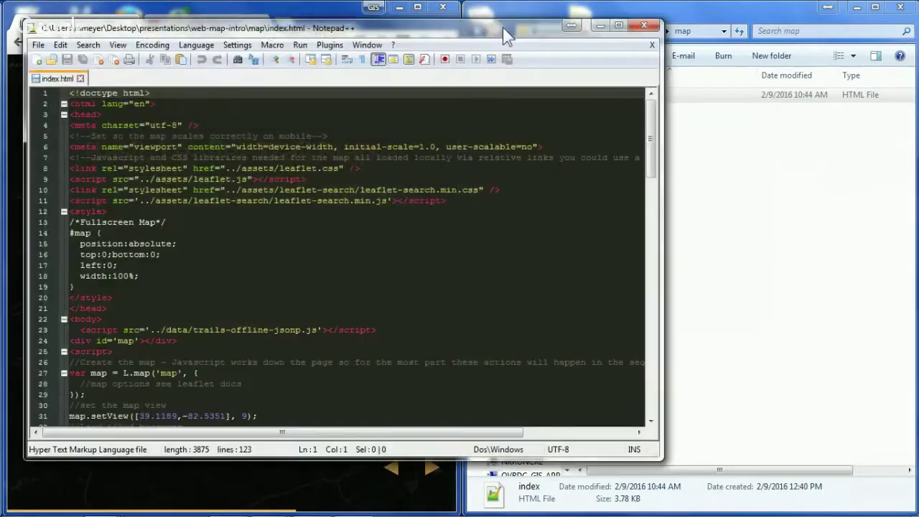
left_click_drag(502, 28, 917, 43)
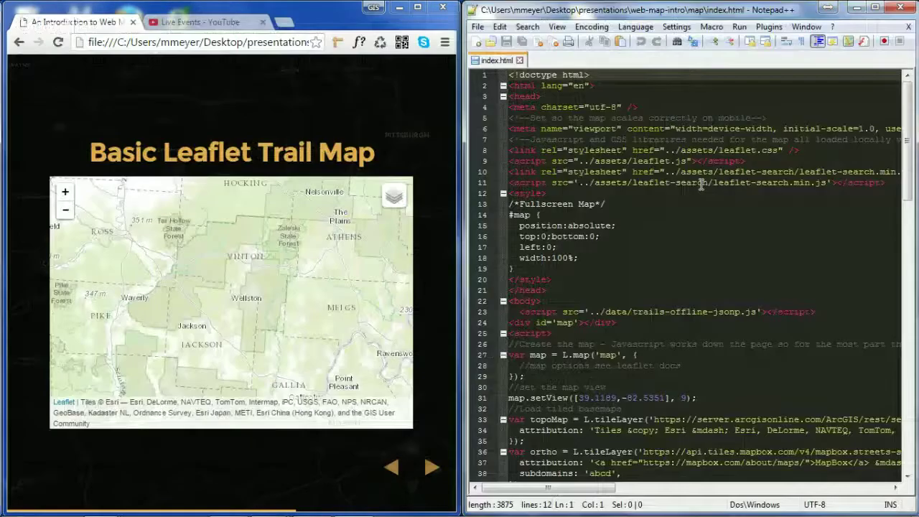
left_click(702, 247)
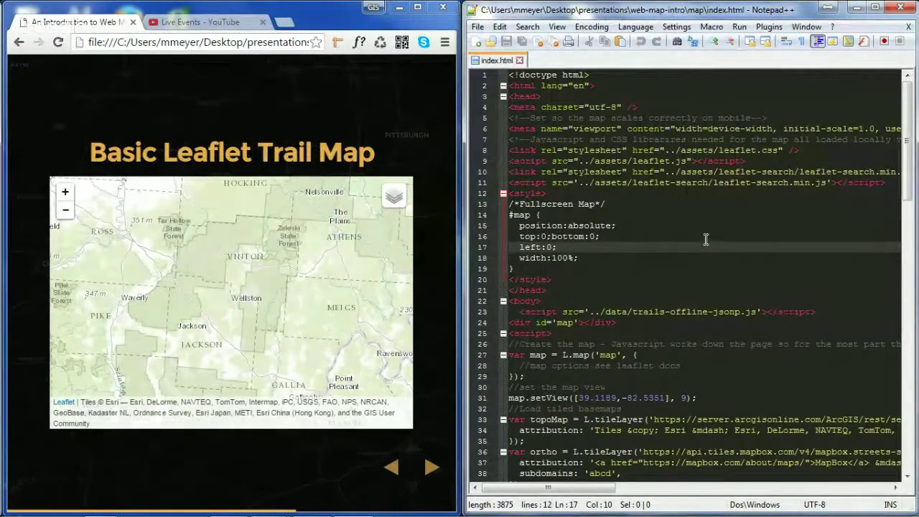
scroll(708, 230, "down", 1)
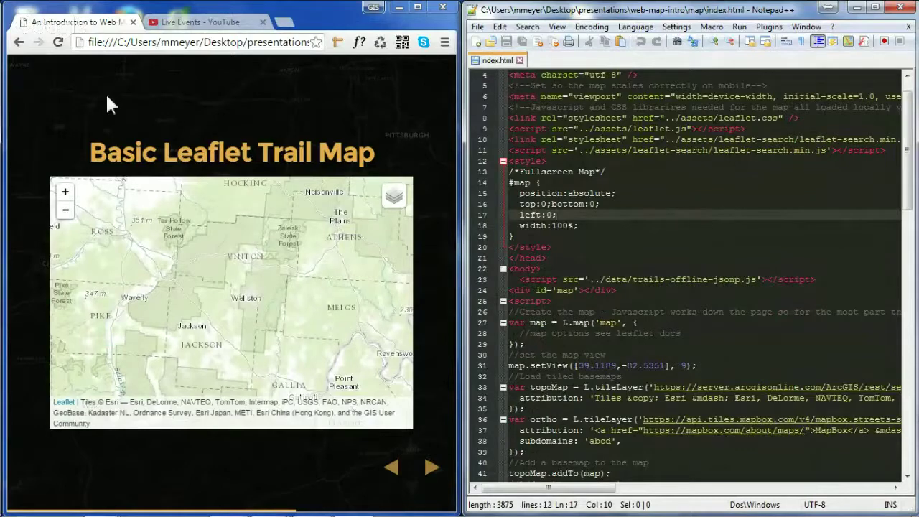
Switch to the browser and open the slide's embedded trail map in its own tab
right_click(188, 147)
left_click(215, 155)
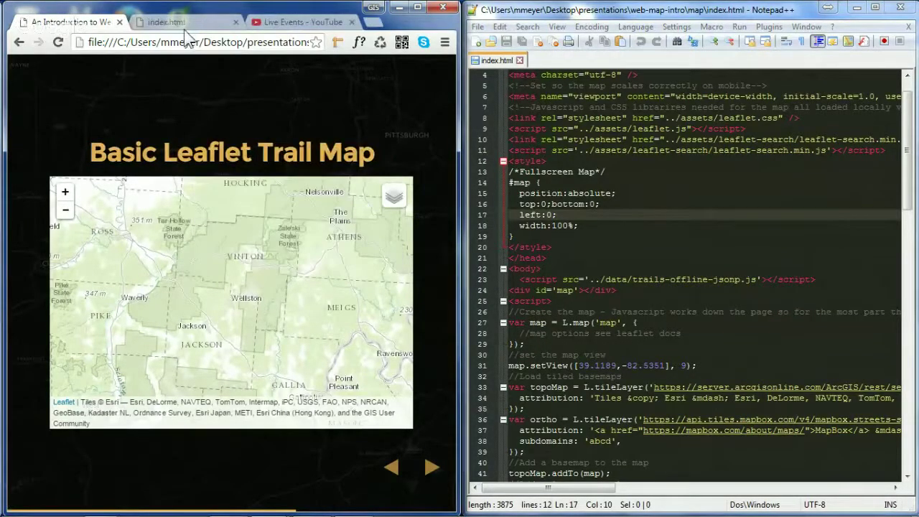
left_click(188, 23)
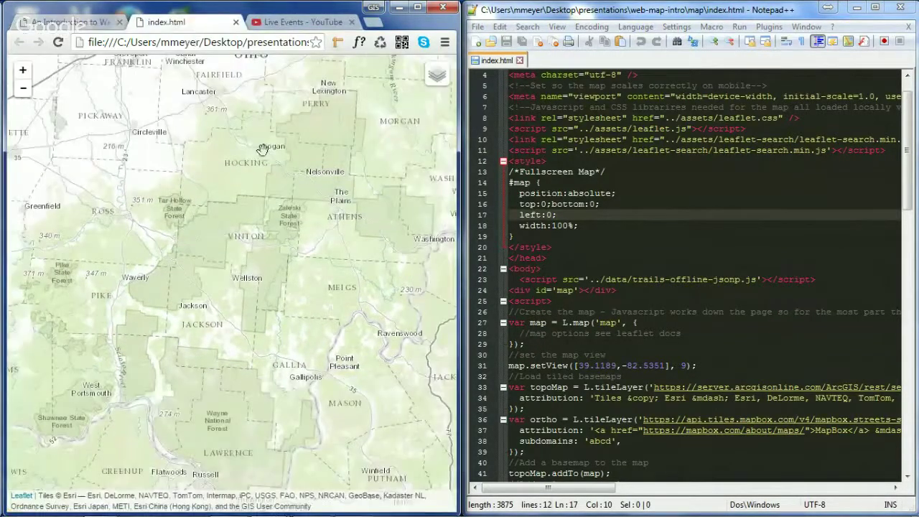
Examine the opening lines of the map page's code in Notepad++, down to the comment about creating the map
left_click(675, 259)
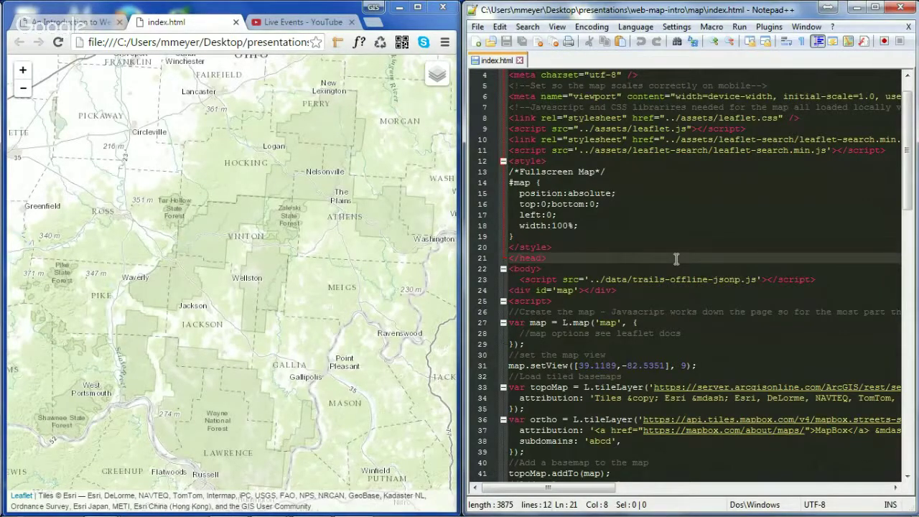
key("Down")
key("Down")
key("Down")
key("Down")
key("Down")
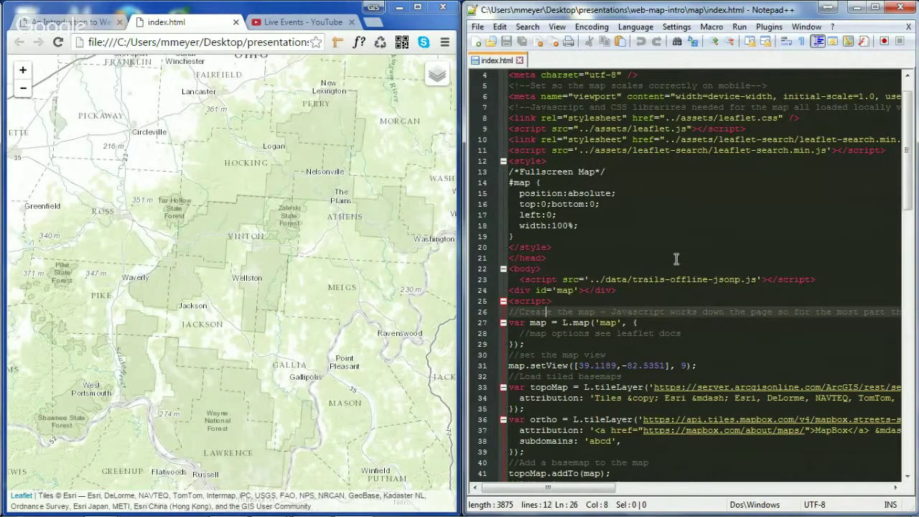
scroll(667, 216, "up", 1)
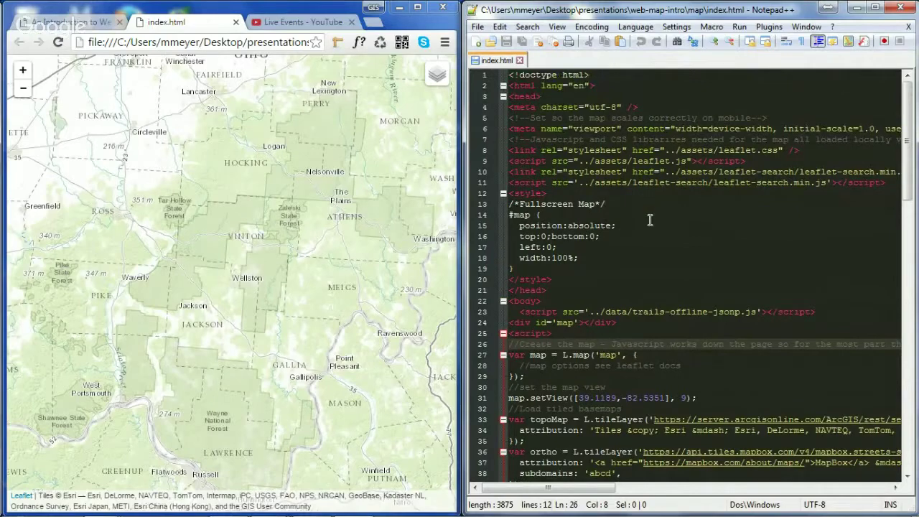
Maximize the code editor and highlight the head lines 3 to 11, followed by the style block
left_click(874, 6)
left_click(280, 188)
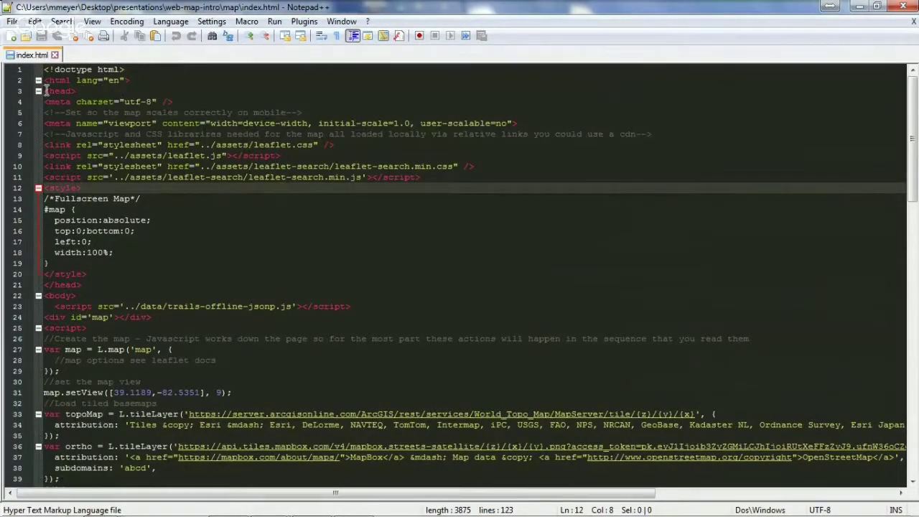
left_click_drag(46, 91, 477, 178)
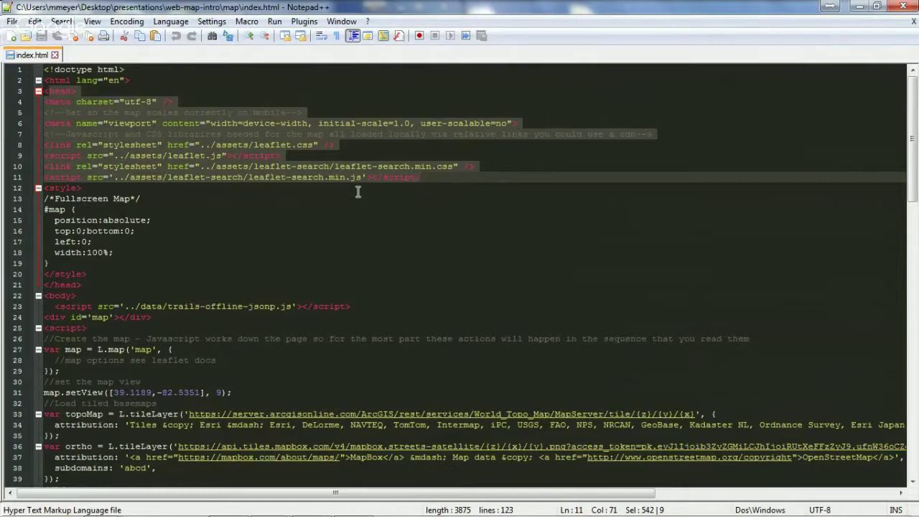
left_click(247, 171)
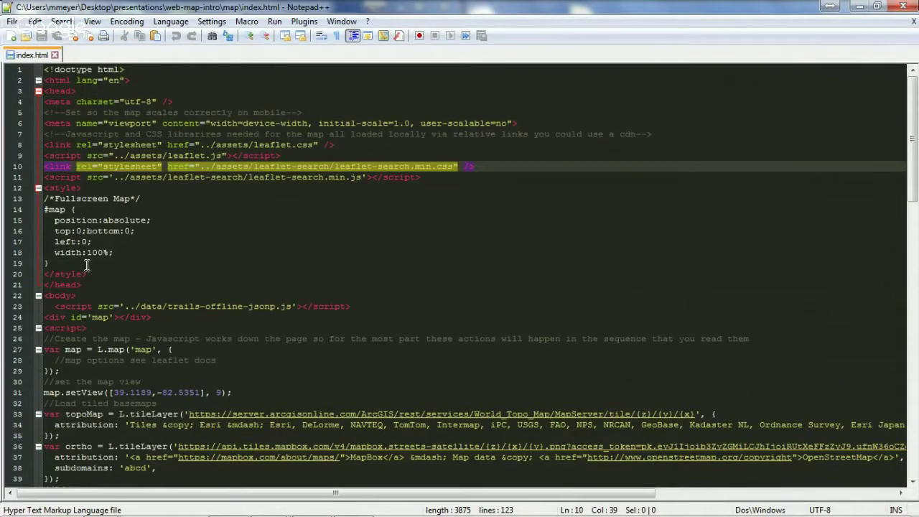
left_click_drag(87, 273, 43, 188)
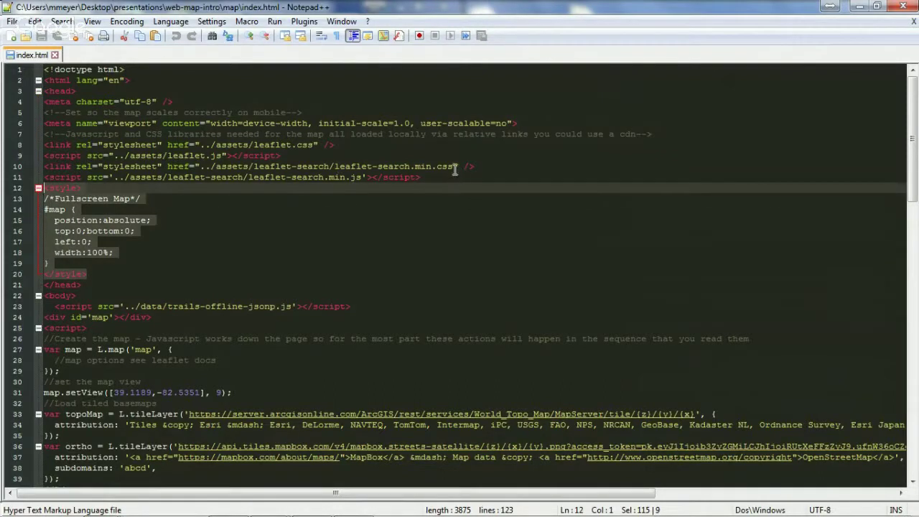
Highlight in turn the Leaflet and leaflet-search stylesheet and script references on lines 8 to 11
left_click_drag(453, 167, 367, 157)
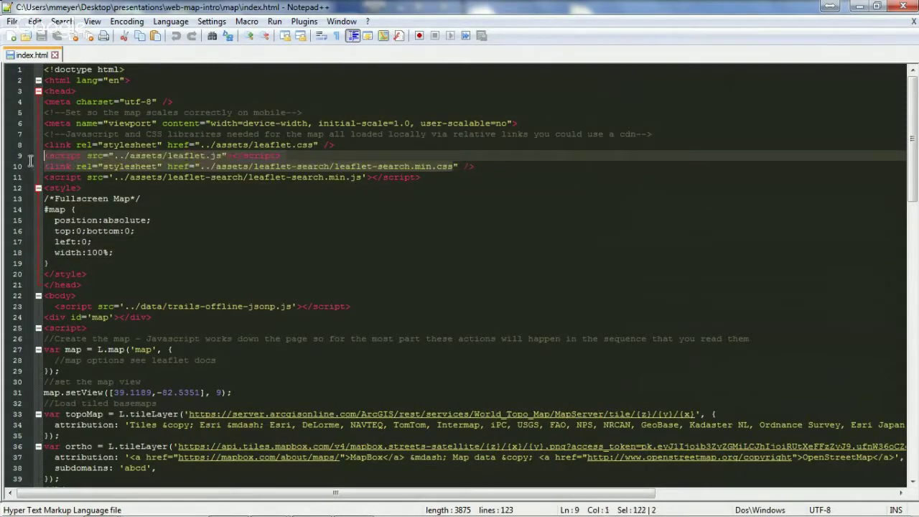
left_click(203, 165)
left_click_drag(281, 155, 23, 147)
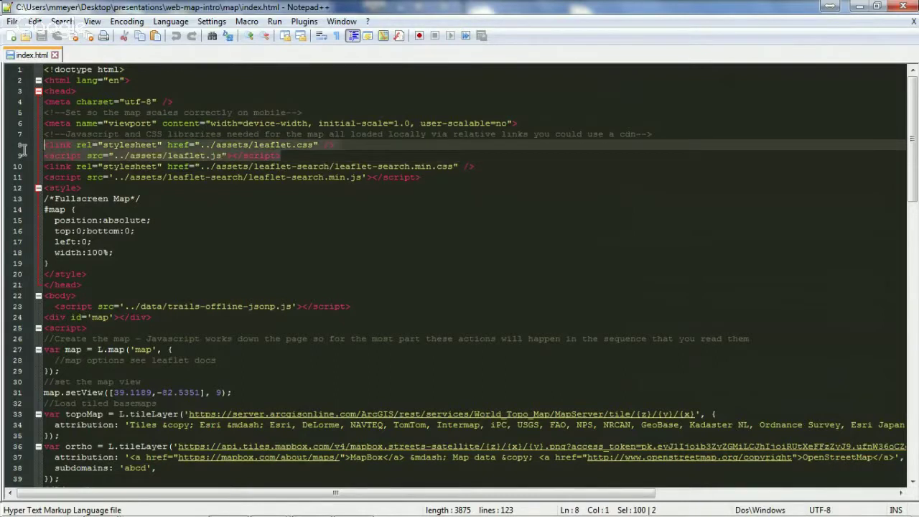
left_click_drag(423, 177, 4, 165)
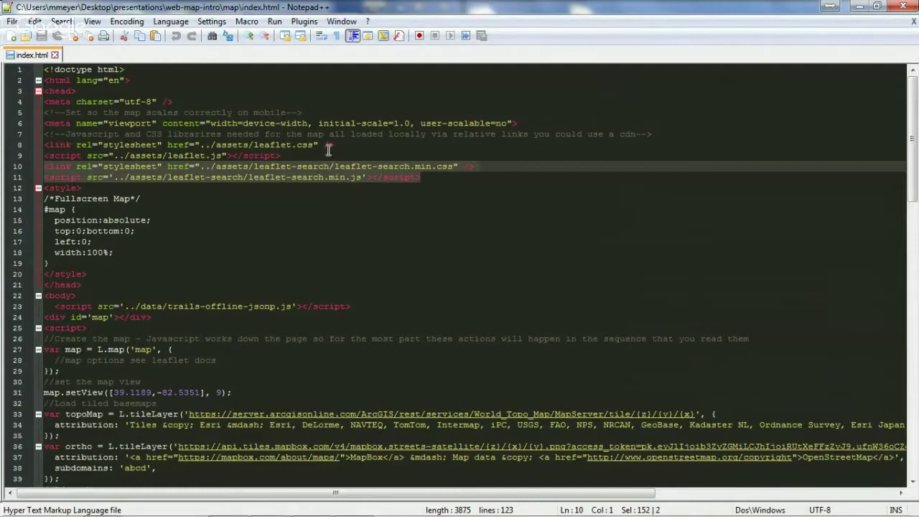
left_click_drag(281, 155, 254, 154)
left_click_drag(31, 156, 29, 149)
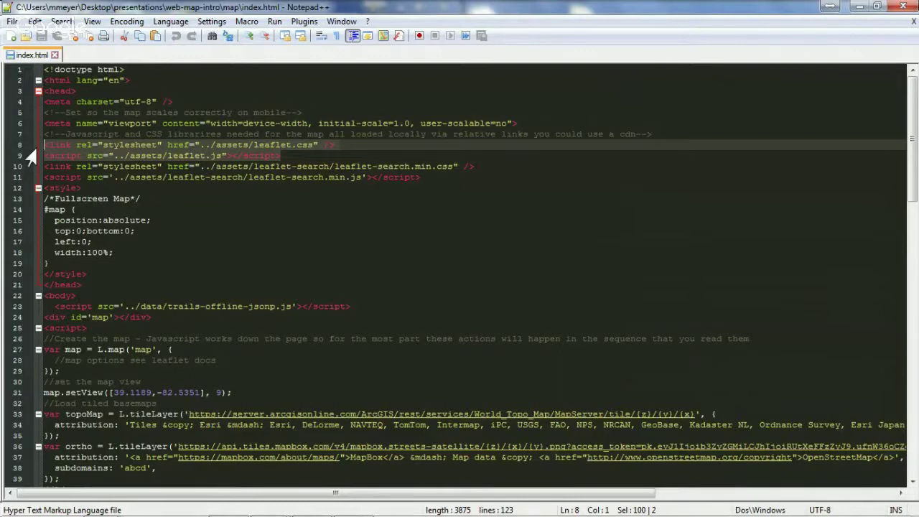
left_click(228, 190)
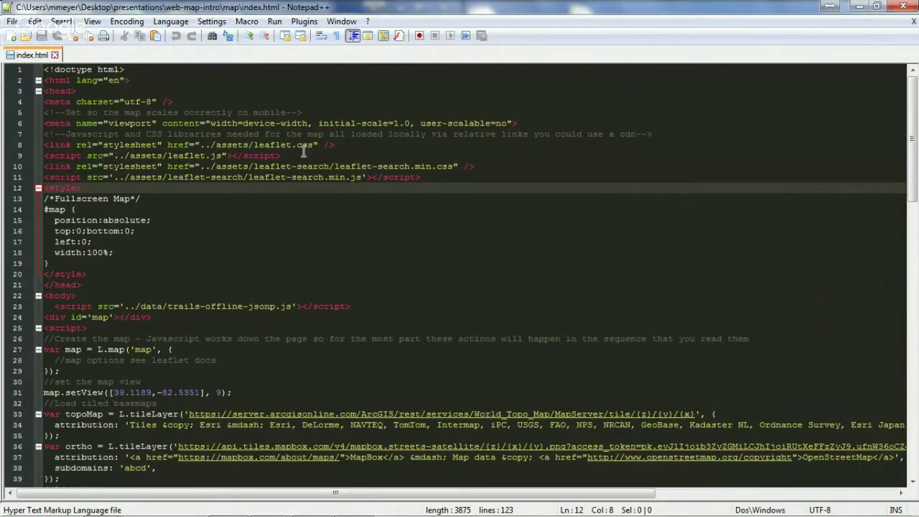
left_click_drag(310, 154, 46, 146)
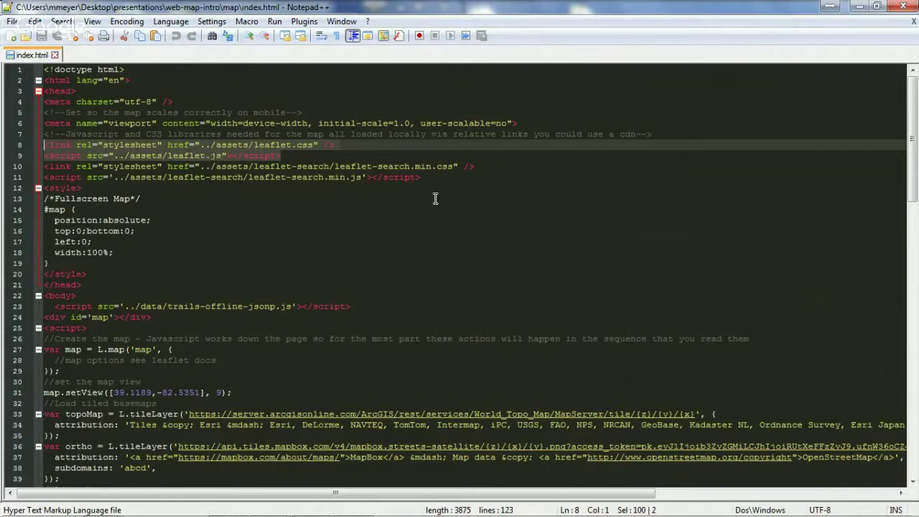
left_click_drag(434, 190, 39, 167)
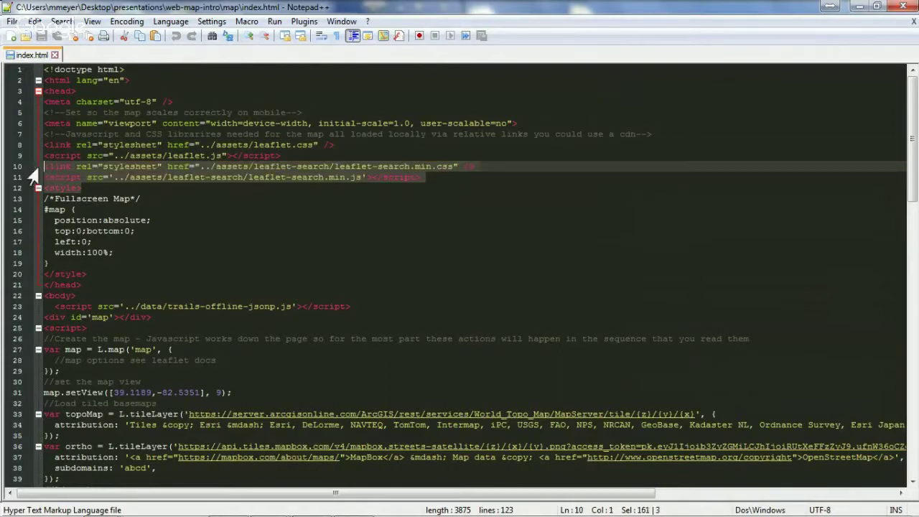
left_click(291, 177)
Highlight the whole style block, then only the #map rule from line 14 to the width declaration
left_click_drag(87, 274, 43, 188)
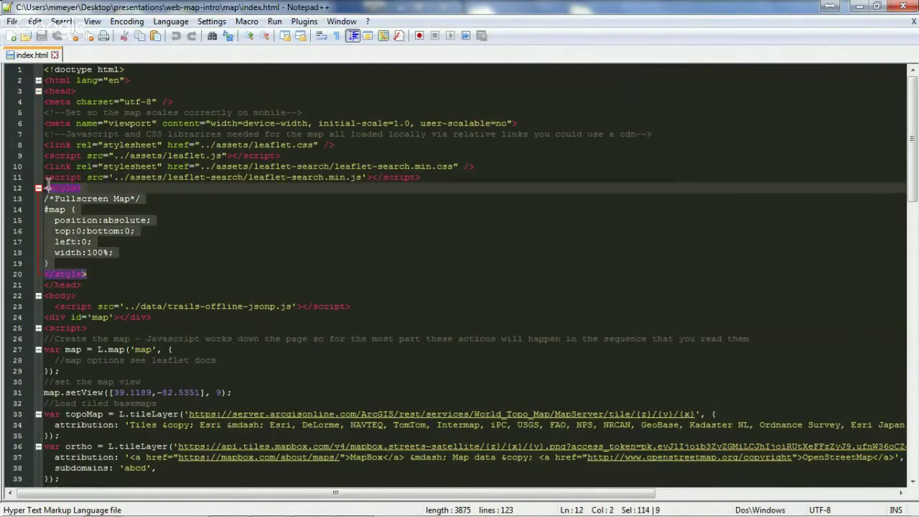
left_click(112, 250)
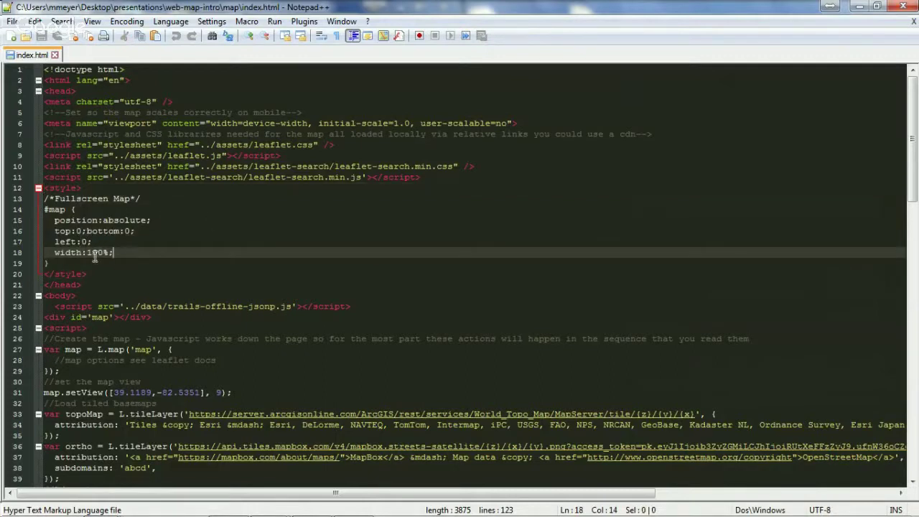
key("shift+Up")
key("shift+Up")
key("shift+Up")
key("shift+Up")
key("shift+Home")
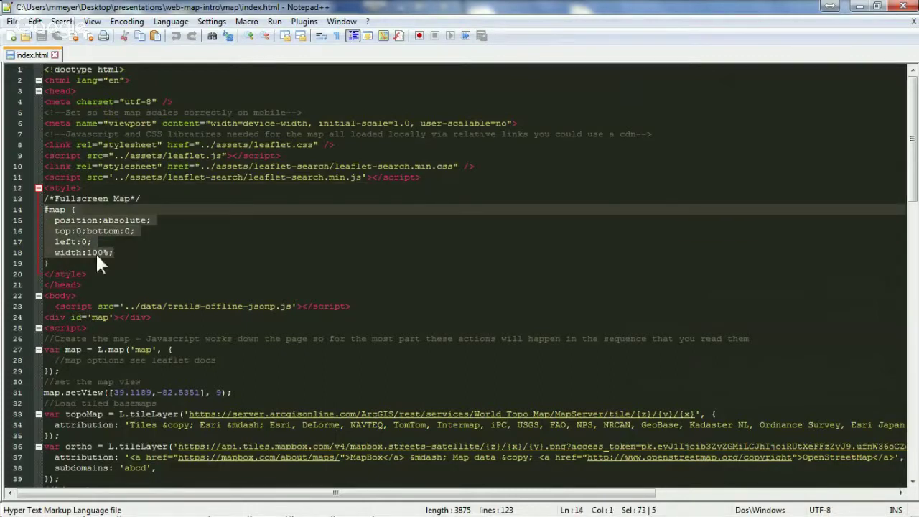
Select the script line in the body that loads ../data/trails-offline-jsonp.js
scroll(204, 263, "down", 1)
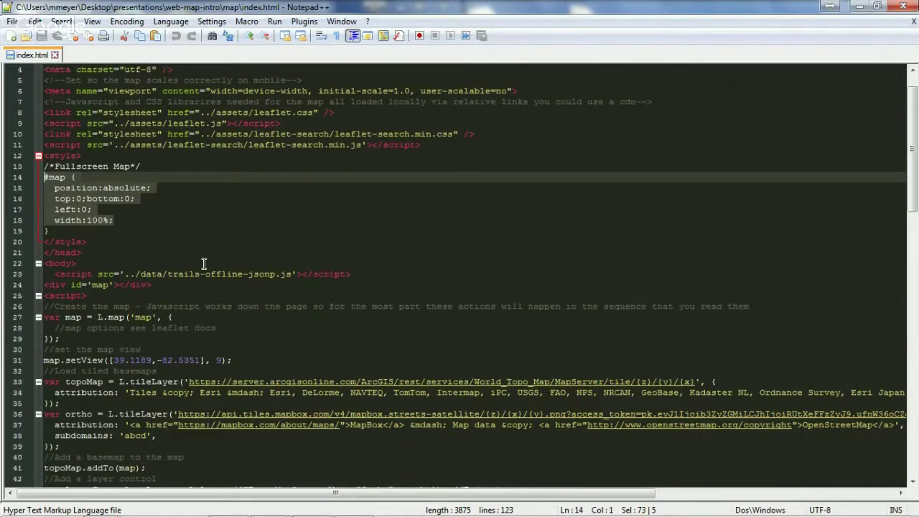
left_click(212, 273)
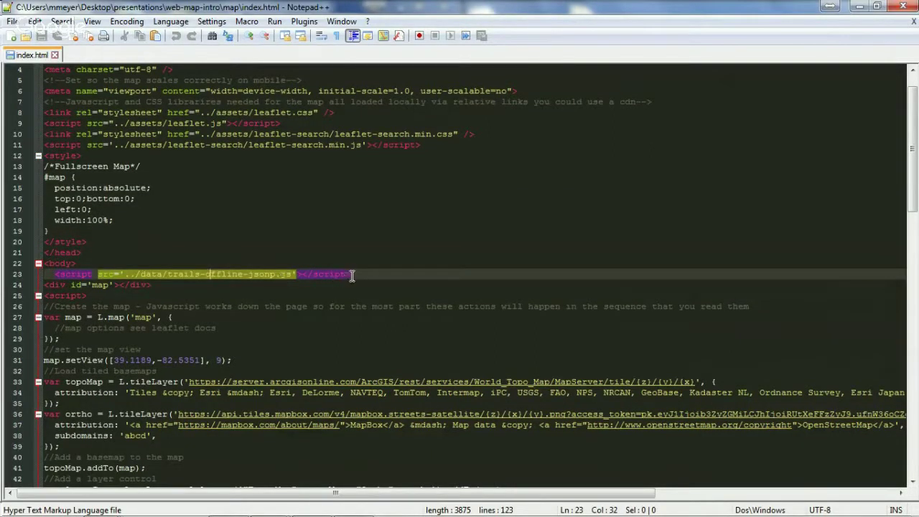
left_click_drag(351, 273, 156, 267)
left_click(17, 273)
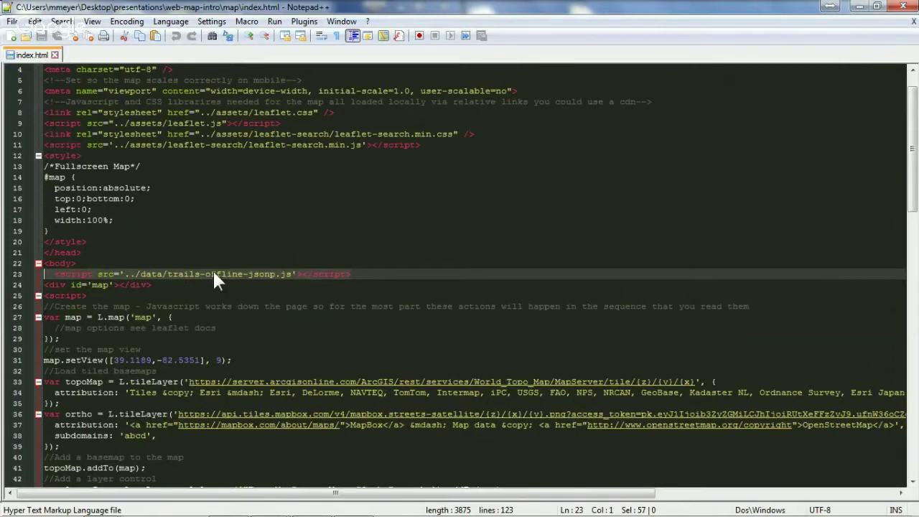
Tile the code editor beside the browser again, minimize it, and open the ovrdc-trails GeoJSON file from web-map-intro's data folder
left_click_drag(428, 9, 917, 208)
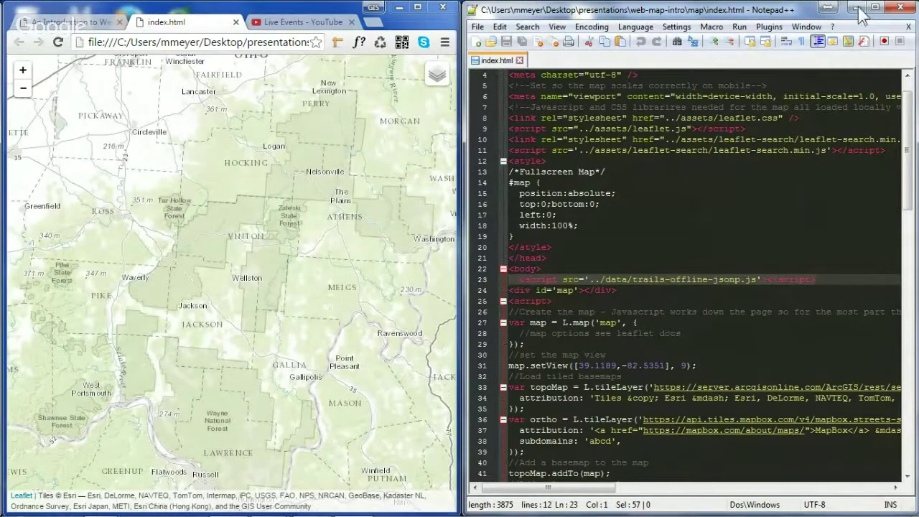
left_click(853, 9)
left_click(641, 34)
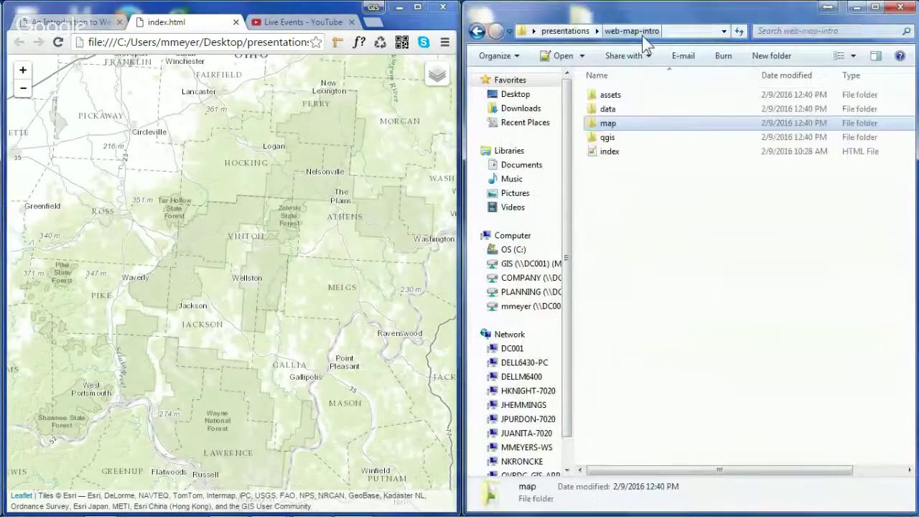
double_click(623, 107)
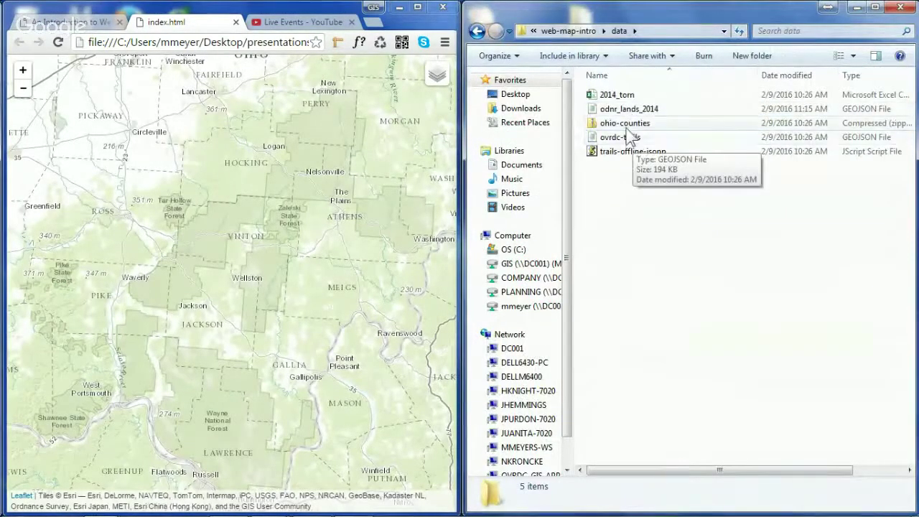
right_click(623, 137)
left_click(641, 148)
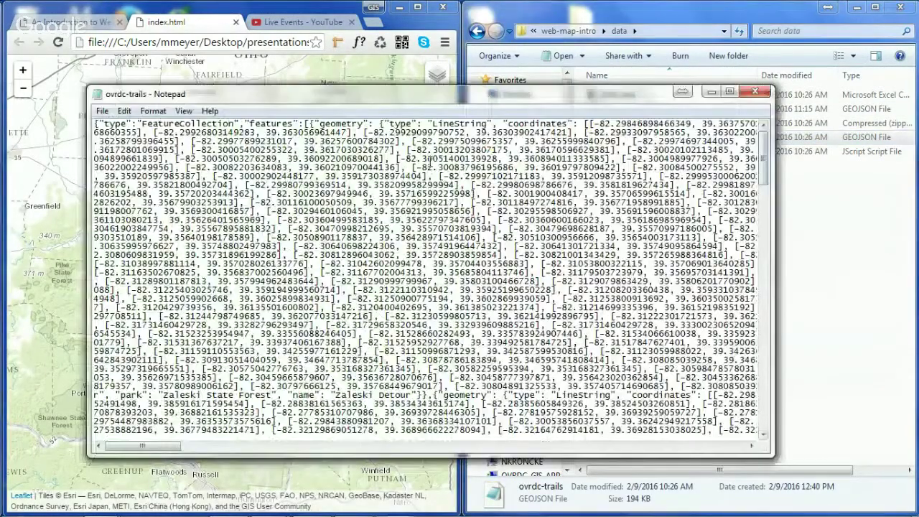
Enlarge and close the ovrdc-trails file, then open trails-offline-jsonp.js with Notepad instead of the script host
left_click(730, 91)
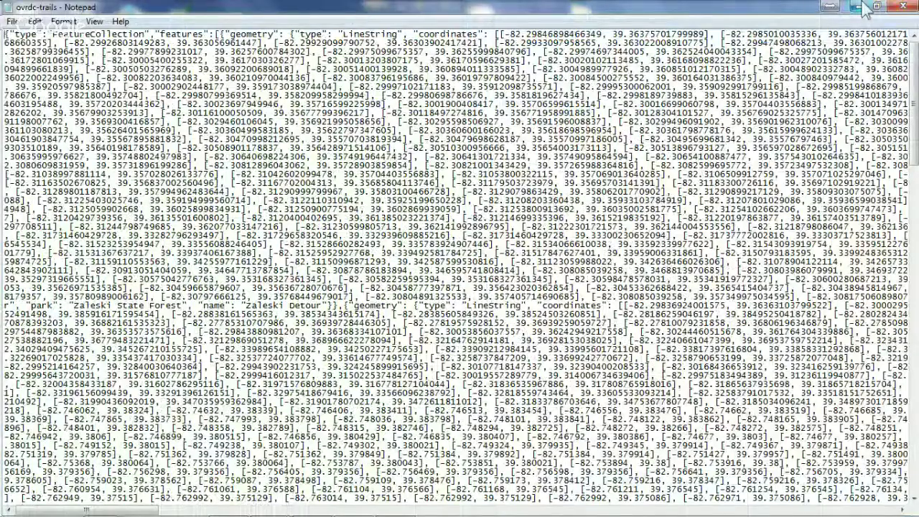
left_click(900, 6)
right_click(649, 150)
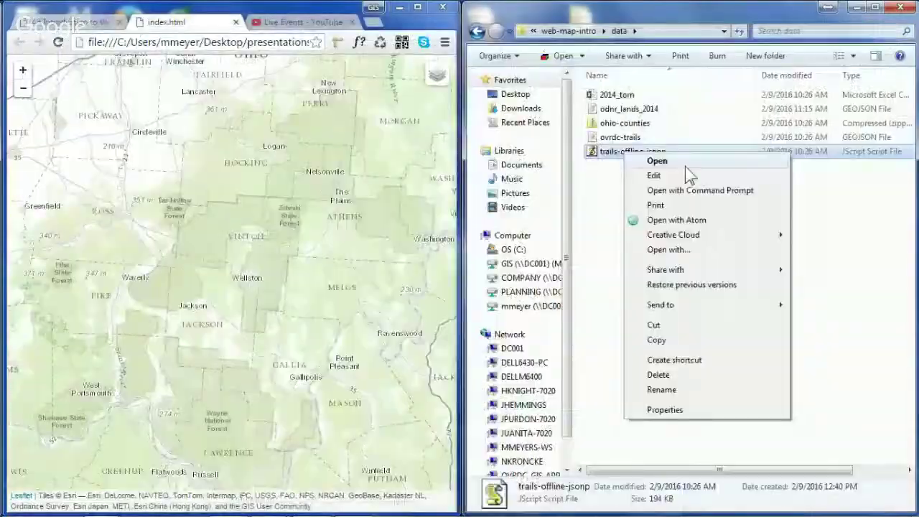
left_click(709, 256)
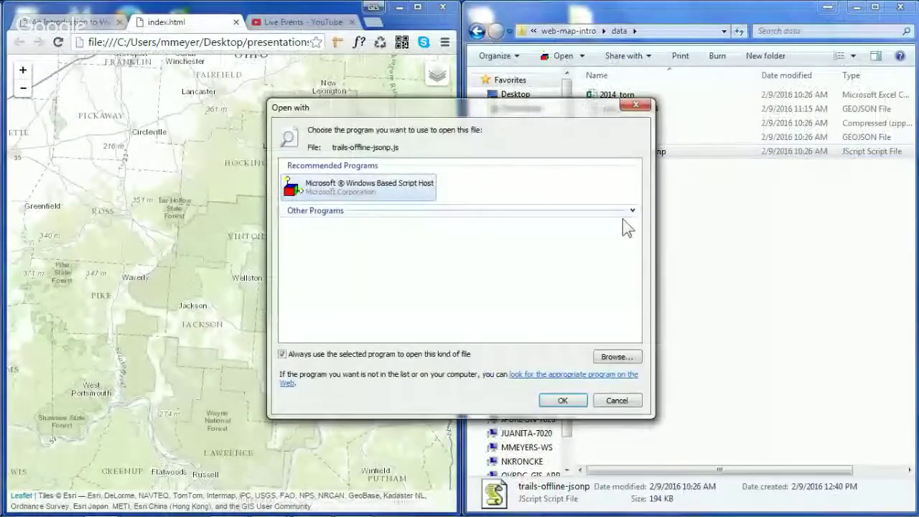
left_click(621, 212)
left_click(334, 284)
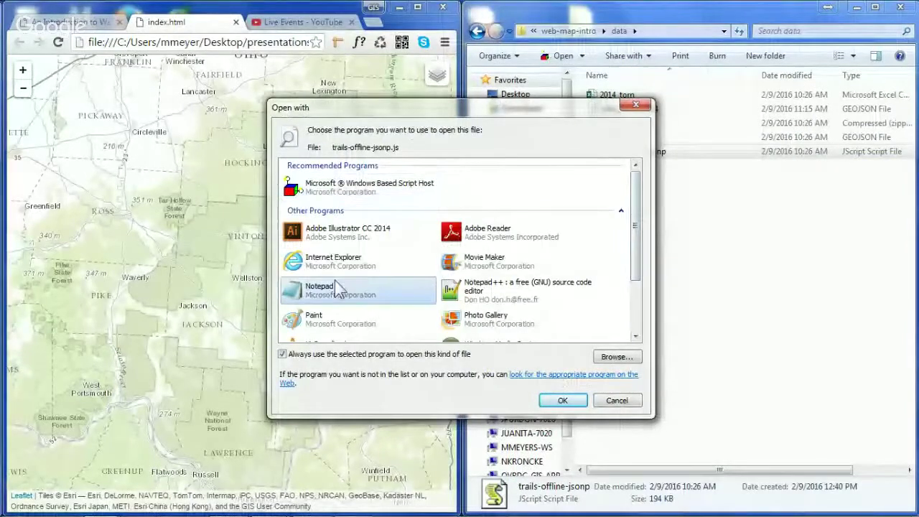
left_click(562, 400)
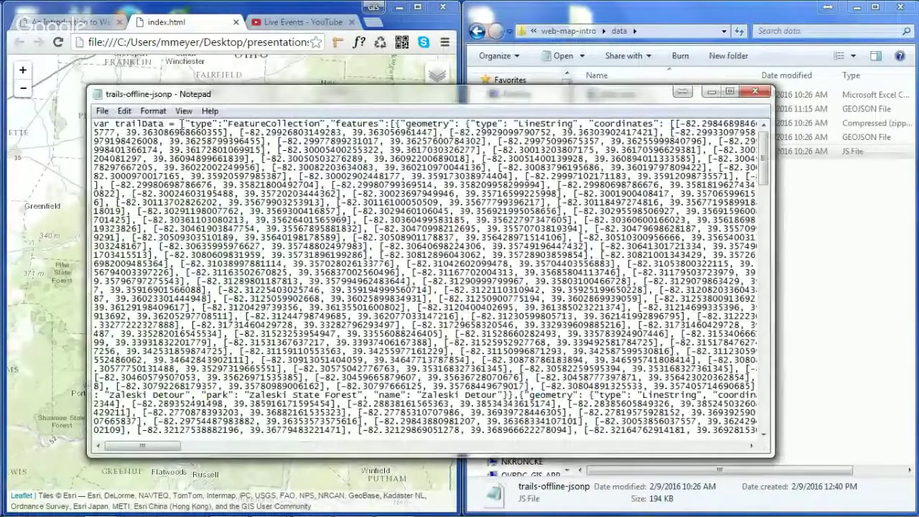
Highlight the "var trailData = {" assignment at the start of the file, then close the file
left_click_drag(185, 124, 84, 123)
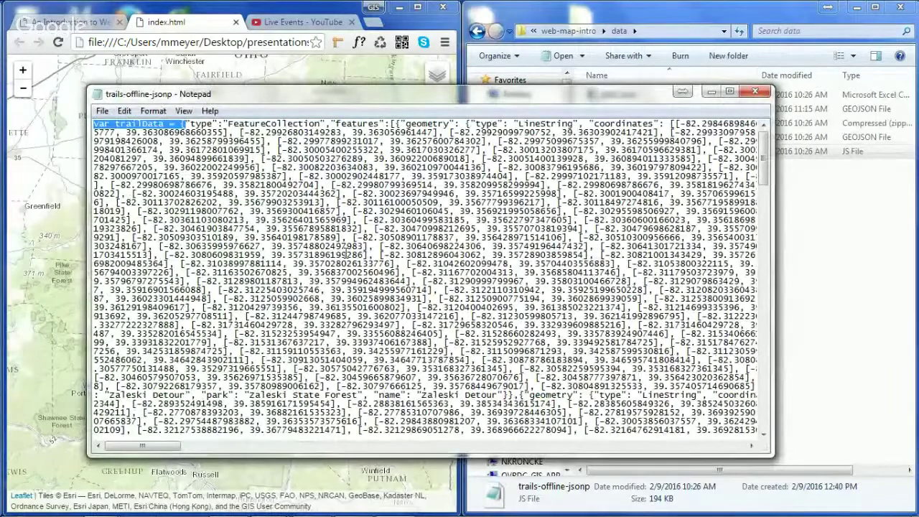
left_click(746, 94)
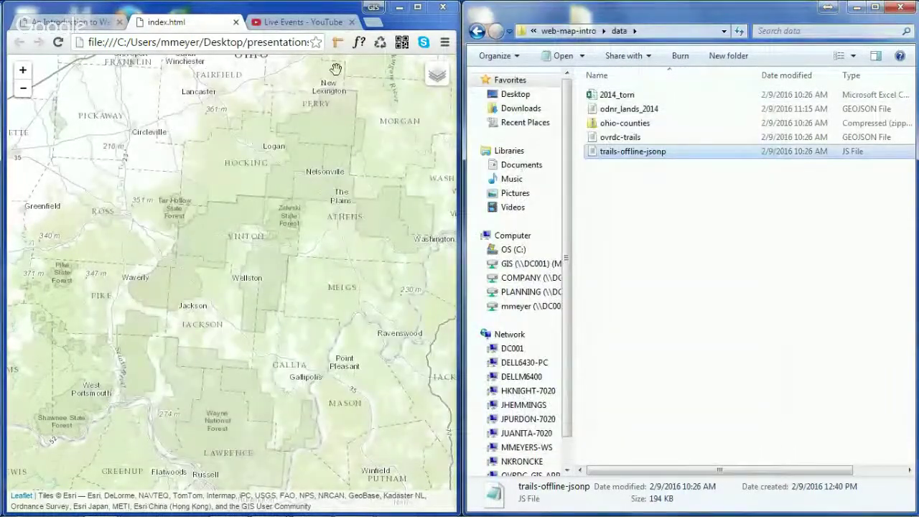
Switch back to index.html in Notepad++ and maximize its window
mouse_move(266, 506)
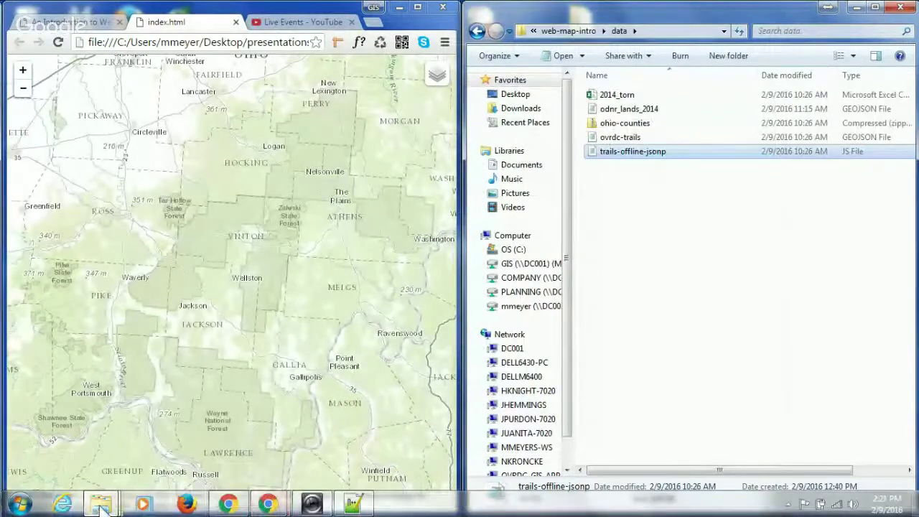
left_click(380, 500)
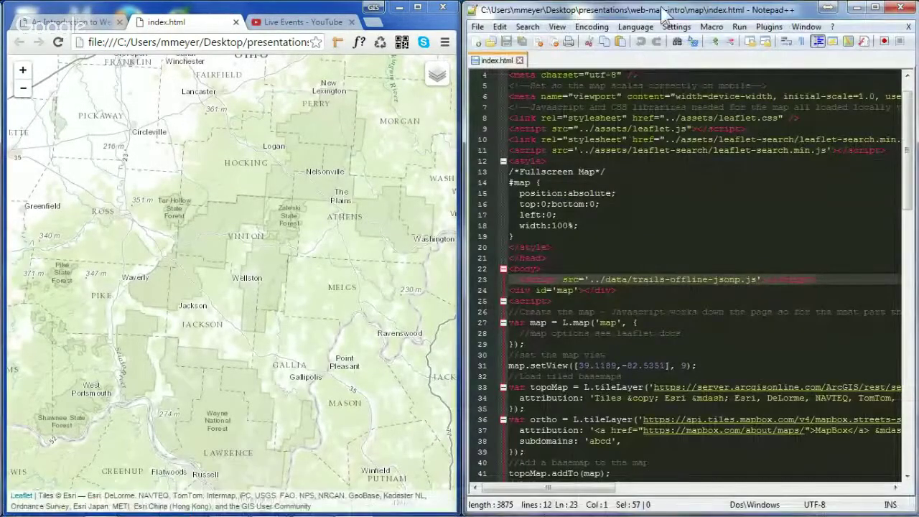
left_click(700, 237)
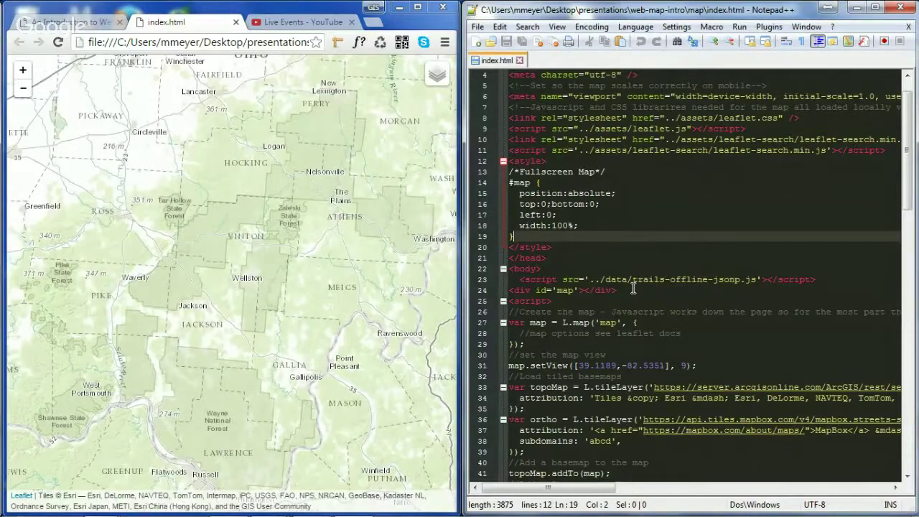
left_click(622, 322)
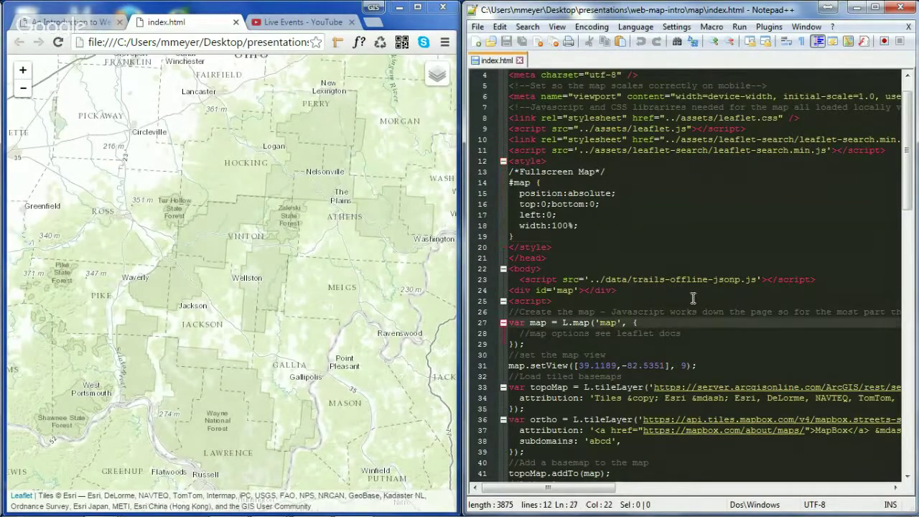
left_click(876, 8)
Step through the first script lines from line 25, then highlight the map div and the opening script tag in turn
left_click(345, 295)
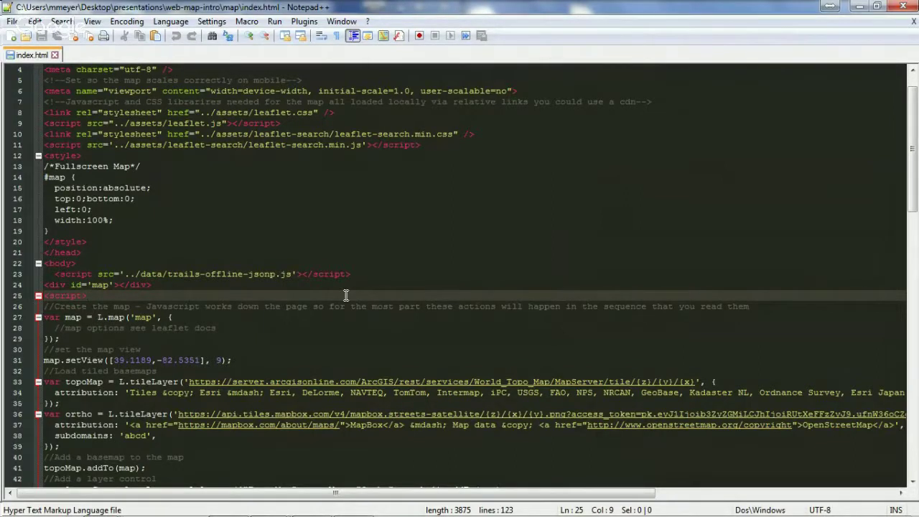
key("Down")
key("Down")
key("Down")
key("Down")
key("Down")
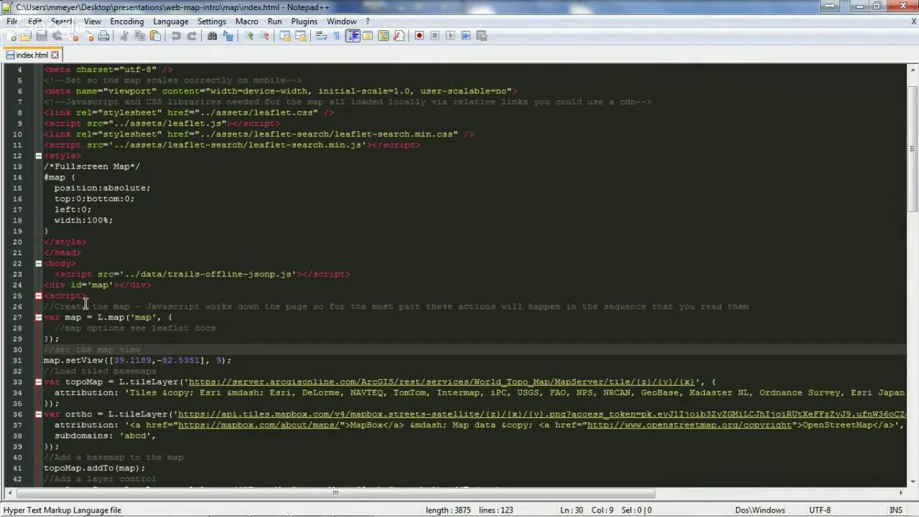
left_click_drag(151, 285, 7, 286)
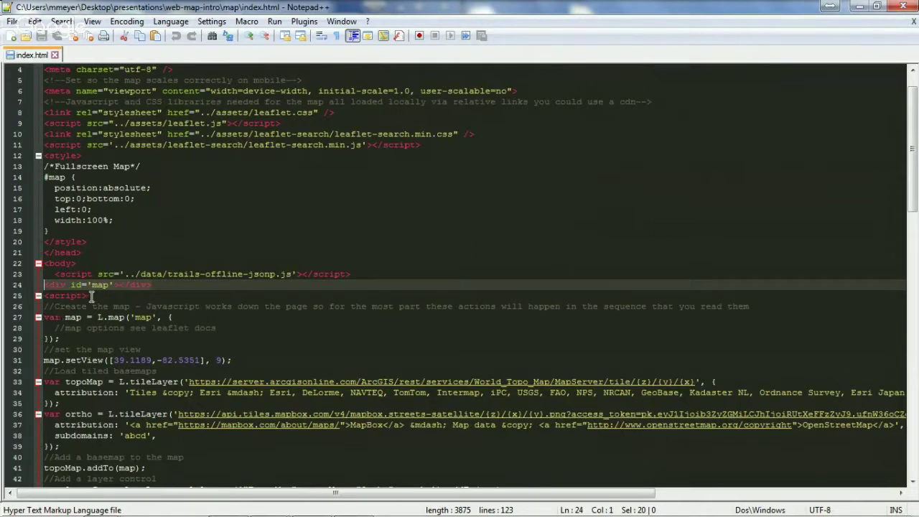
left_click_drag(87, 295, 29, 296)
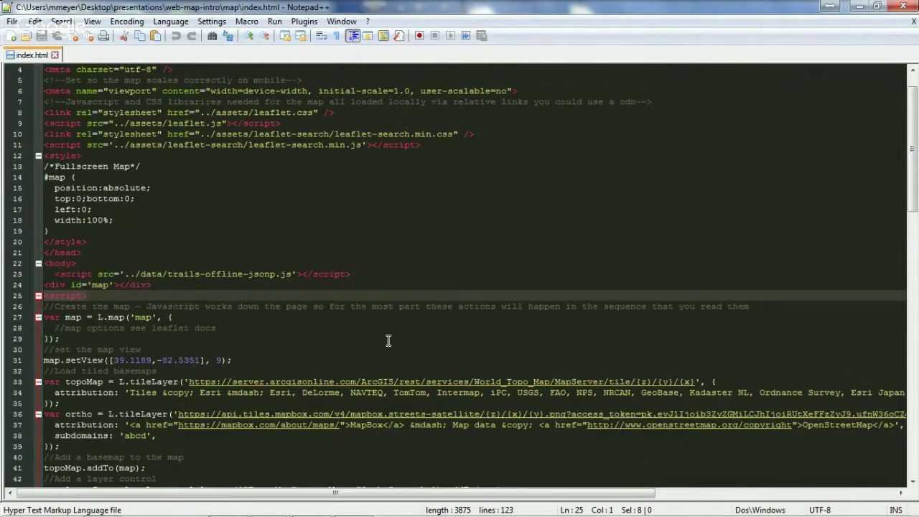
Highlight the L.map creation block on lines 27 to 29, then the map.setView line, and place the cursor at its zoom value
left_click(58, 338)
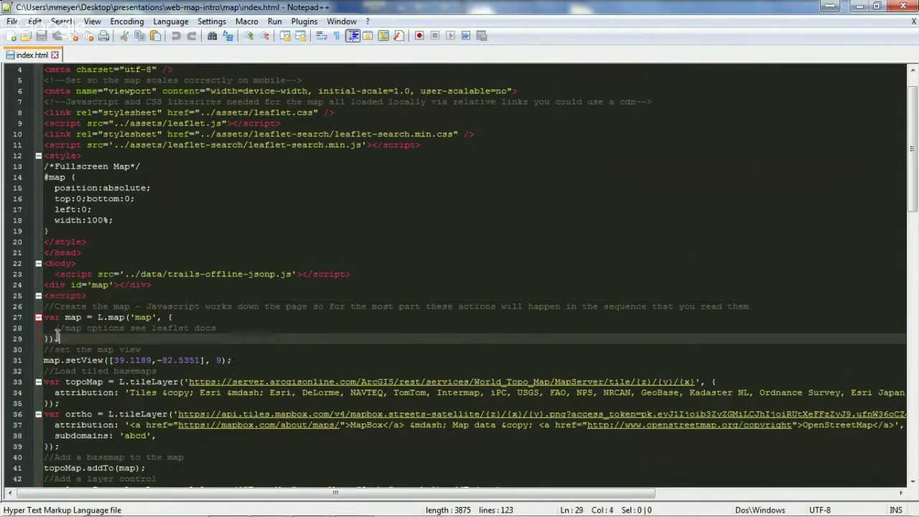
left_click_drag(58, 338, 44, 317)
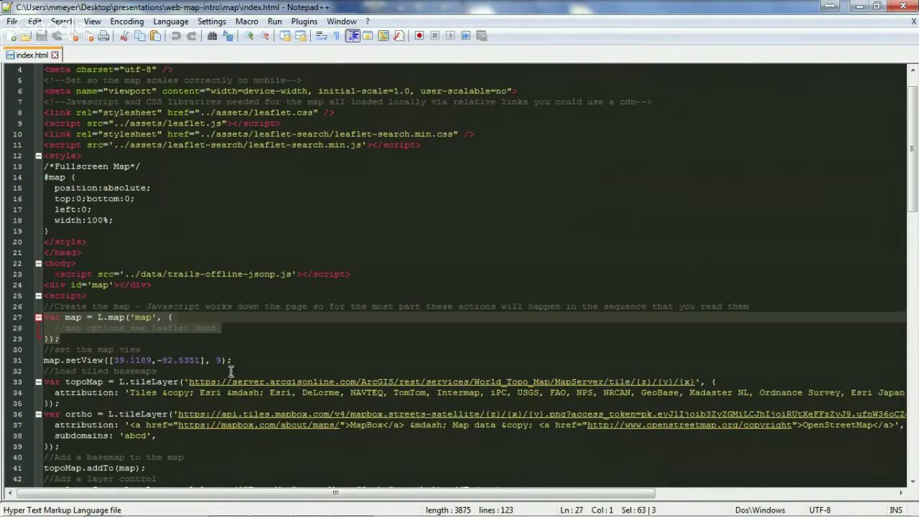
left_click_drag(237, 360, 45, 359)
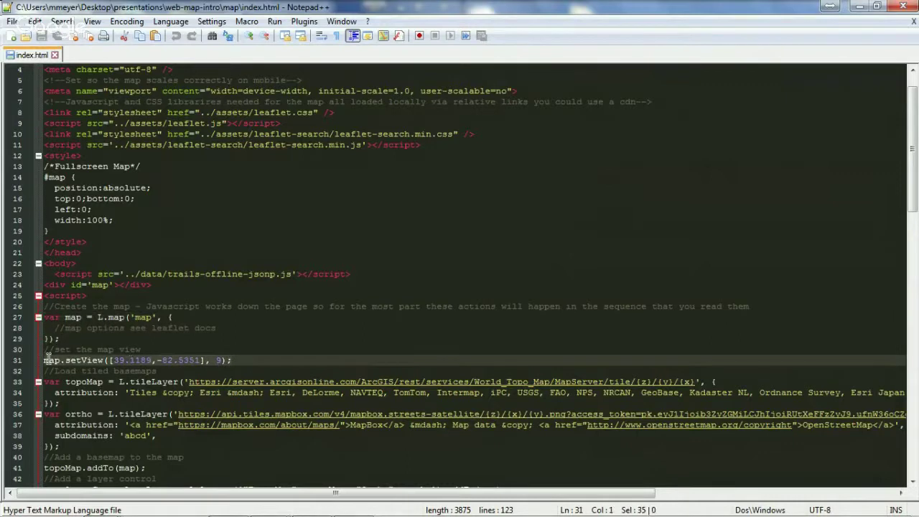
left_click(221, 360)
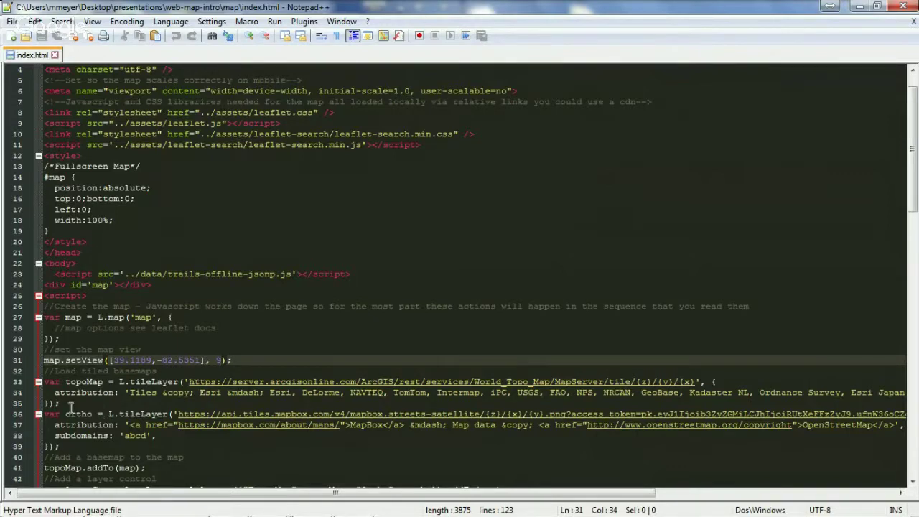
Highlight the two tile layer definitions together, then the topoMap block and the ortho block separately
left_click_drag(70, 403, 50, 381)
left_click(58, 446, "shift")
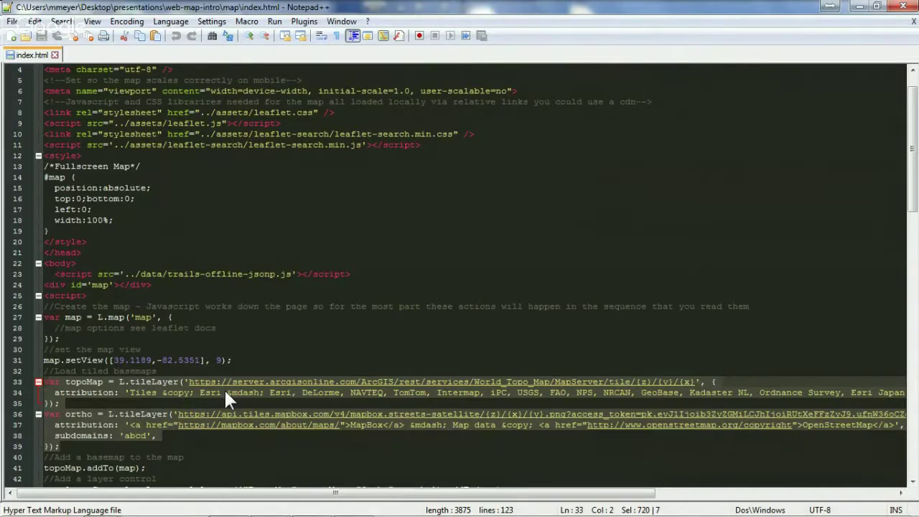
left_click_drag(85, 402, 43, 381)
left_click_drag(63, 449, 43, 414)
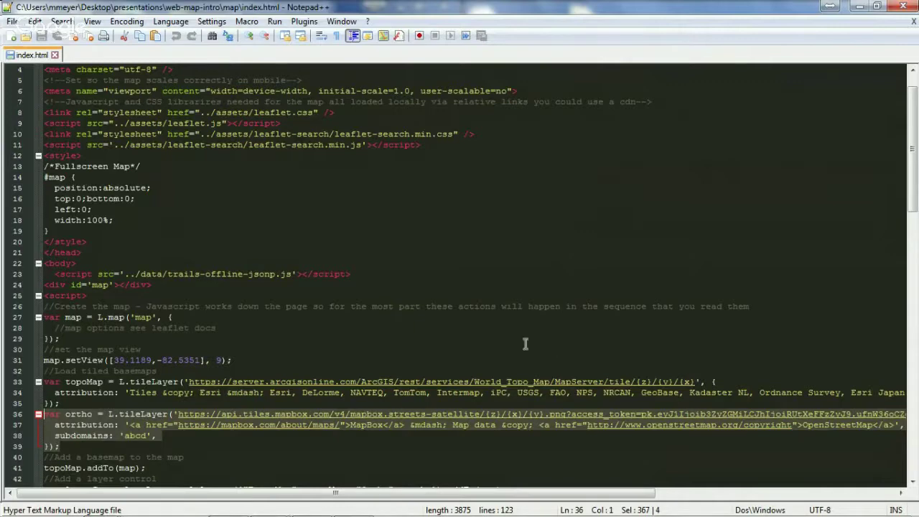
Highlight the topoMap.addTo(map) line on line 41 and place the cursor within topoMap
scroll(344, 352, "down", 2)
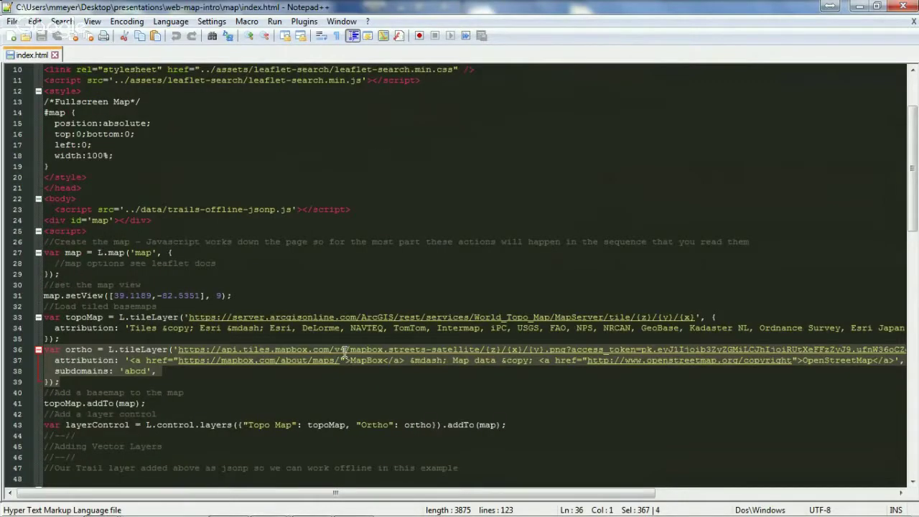
scroll(344, 351, "down", 1)
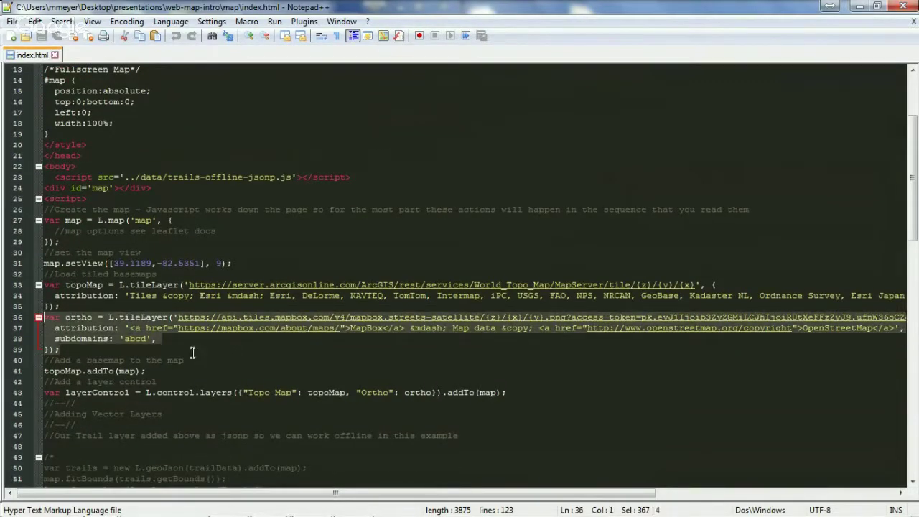
left_click_drag(146, 370, 31, 380)
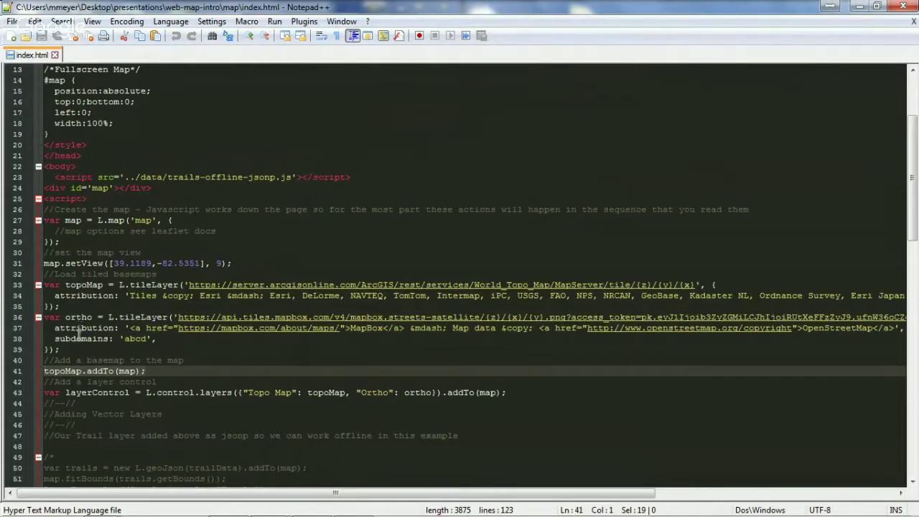
left_click(88, 370)
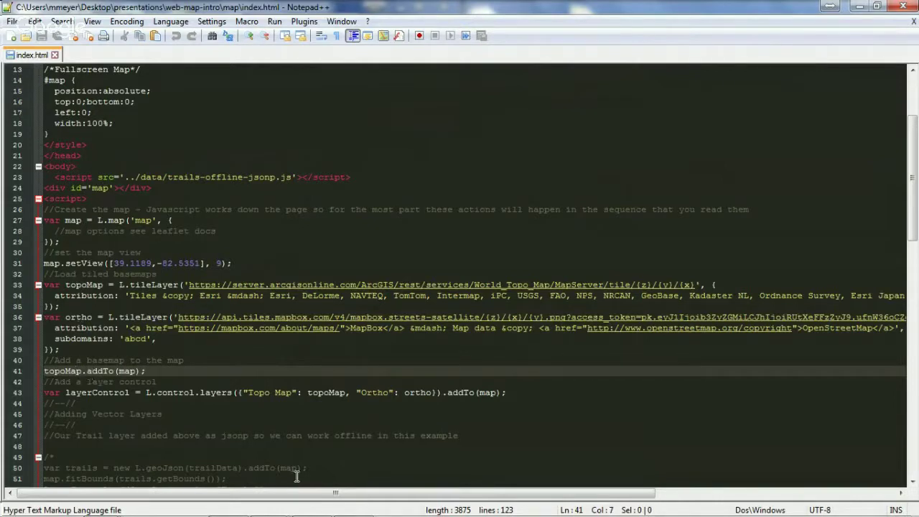
double_click(713, 10)
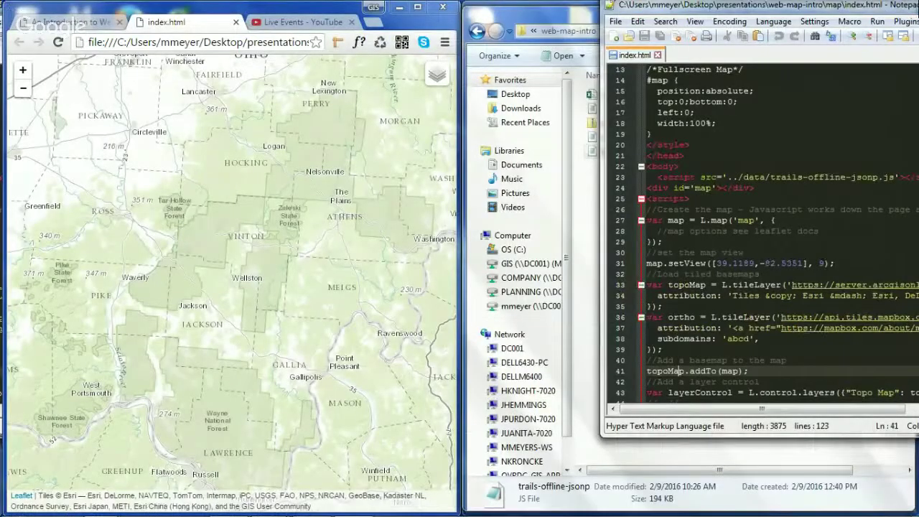
left_click_drag(900, 7, 803, 1)
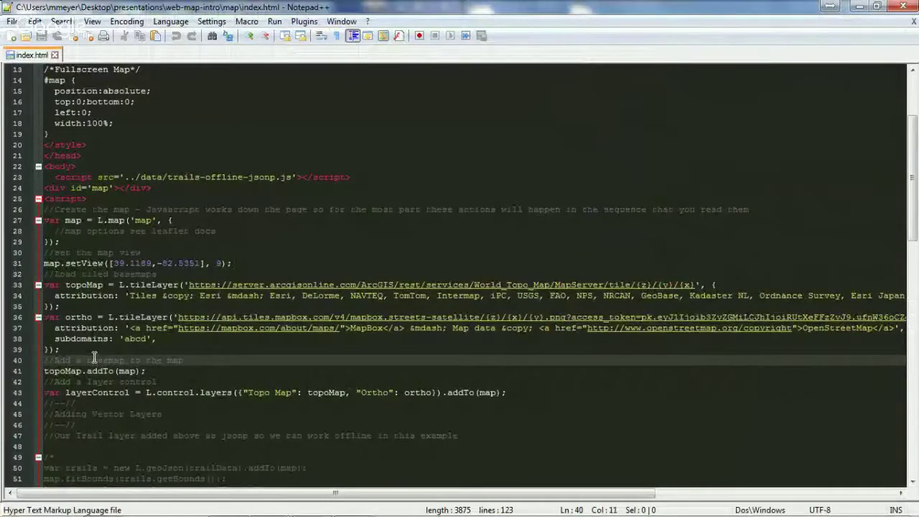
Replace topoMap with ortho in the addTo(map) call on line 41 and save index.html
key("Right")
key("Right")
key("Right")
key("Right")
key("Left")
key("Left")
key("Left")
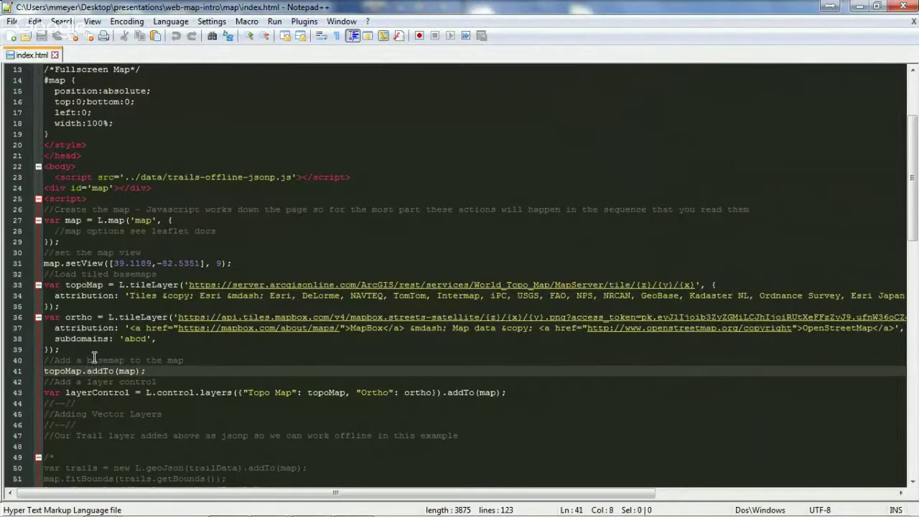
key("BackSpace")
key("BackSpace")
key("BackSpace")
key("BackSpace")
key("BackSpace")
key("BackSpace")
key("BackSpace")
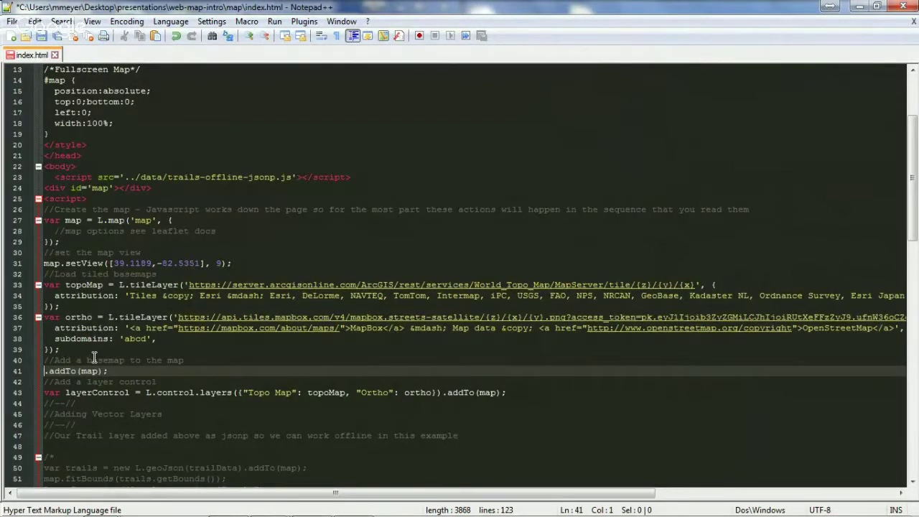
type("ortho")
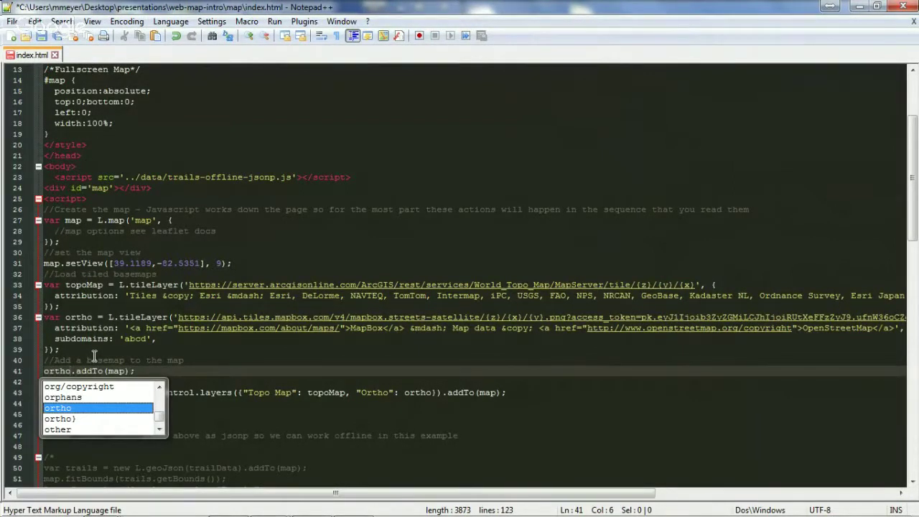
left_click(214, 380)
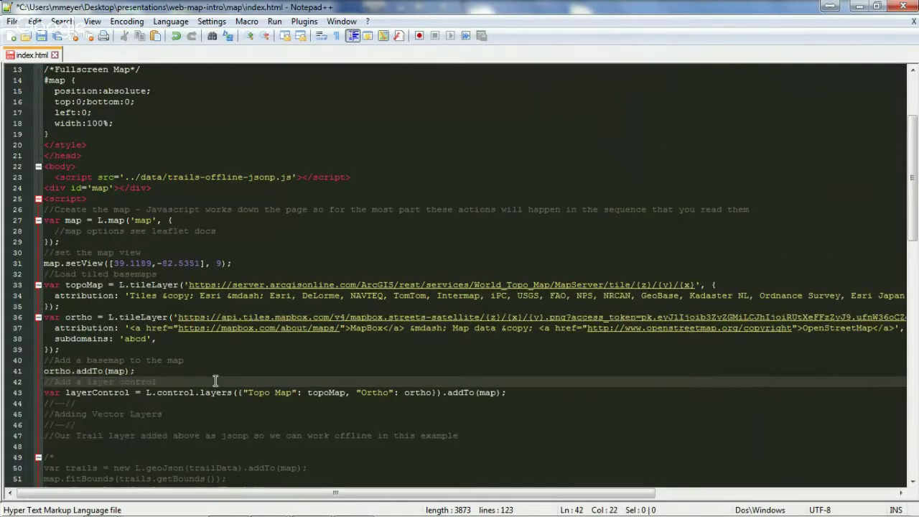
key("ctrl+s")
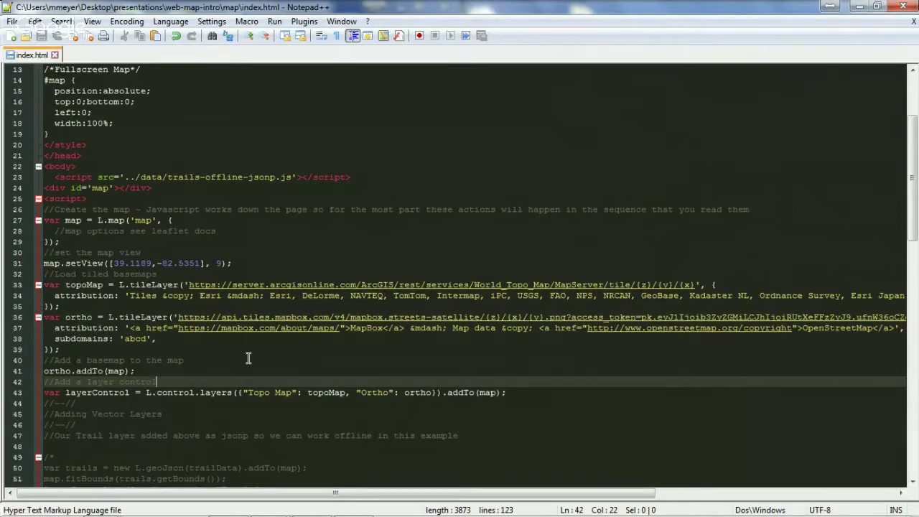
Tile the code editor beside the browser and reload the index.html map page
left_click_drag(479, 6, 917, 284)
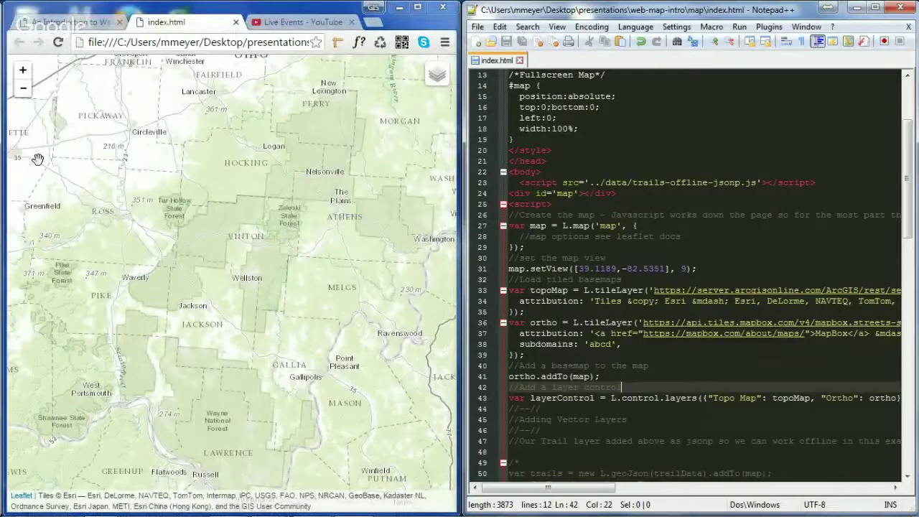
left_click(59, 43)
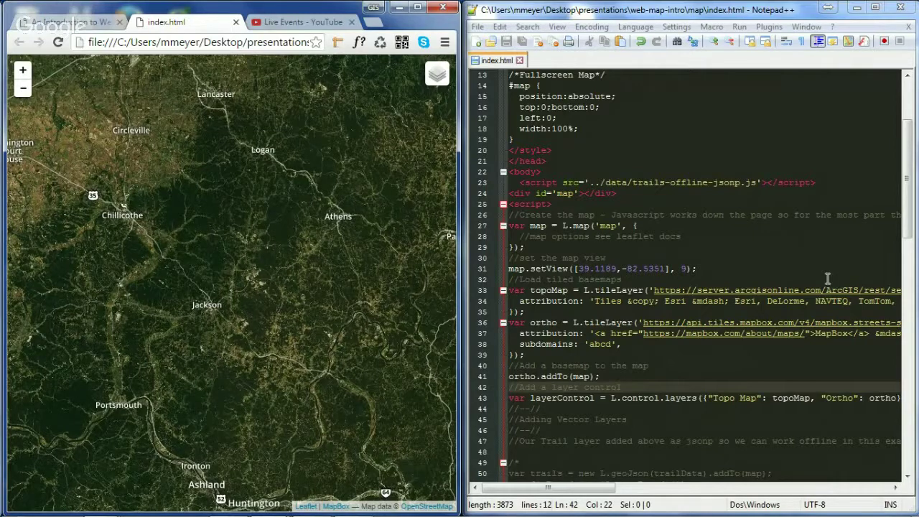
Highlight the whole topoMap tile layer definition on lines 33 to 35
left_click_drag(528, 311, 508, 292)
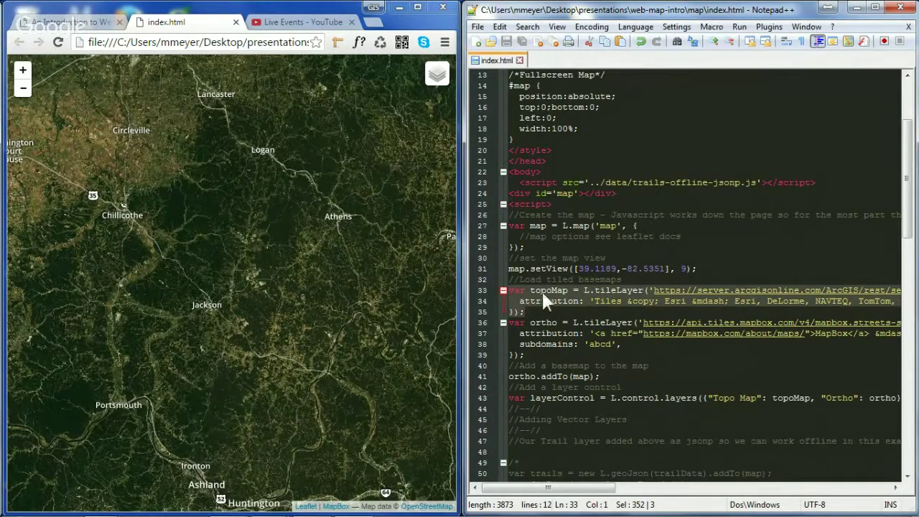
Highlight the topoMap and ortho variable names on lines 33 and 36, and point out the addTo and layerControl lines that use them
left_click(543, 290)
left_click_drag(568, 290, 529, 291)
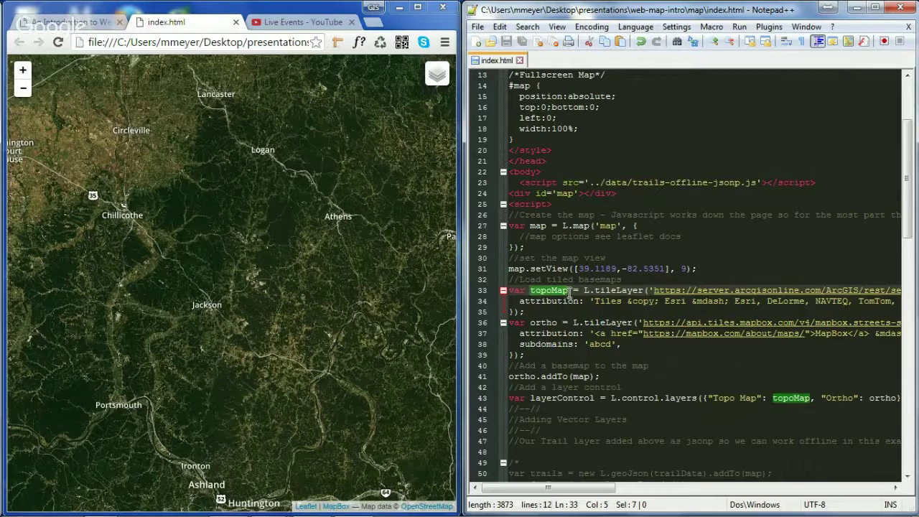
left_click_drag(554, 322, 530, 323)
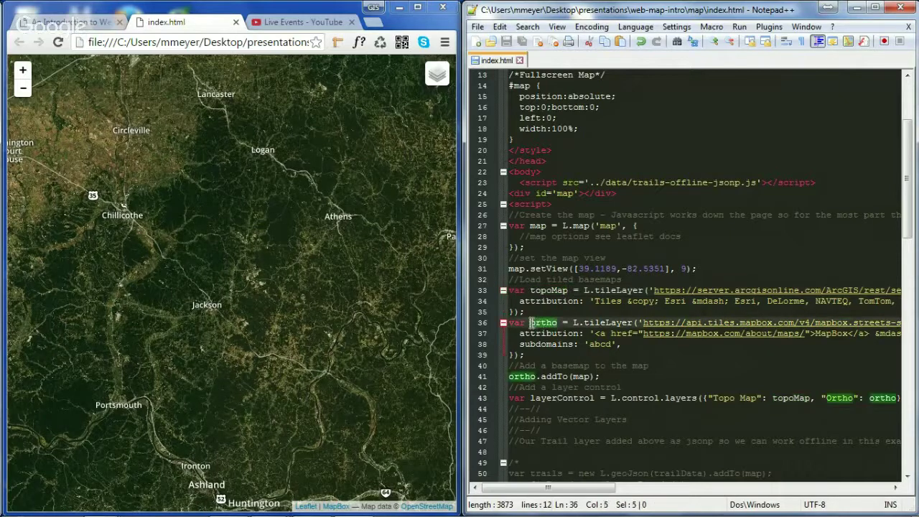
left_click(608, 376)
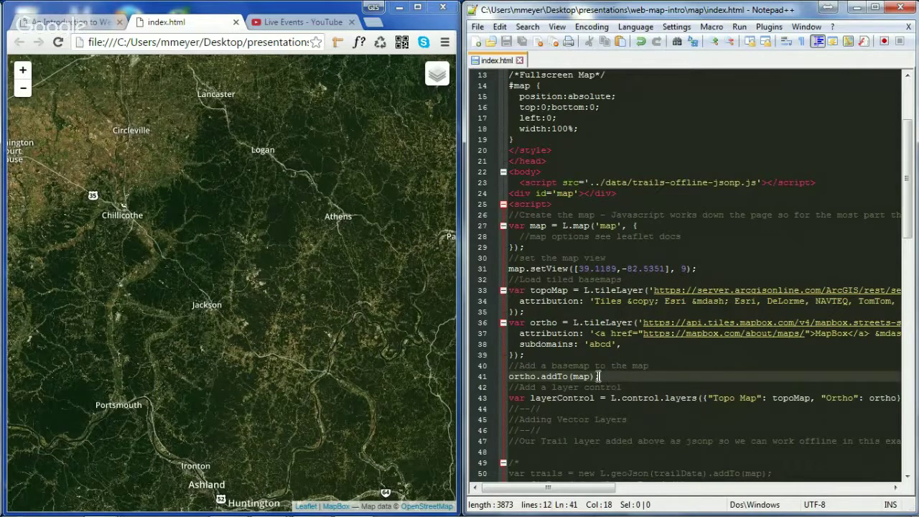
type(";")
left_click(535, 397)
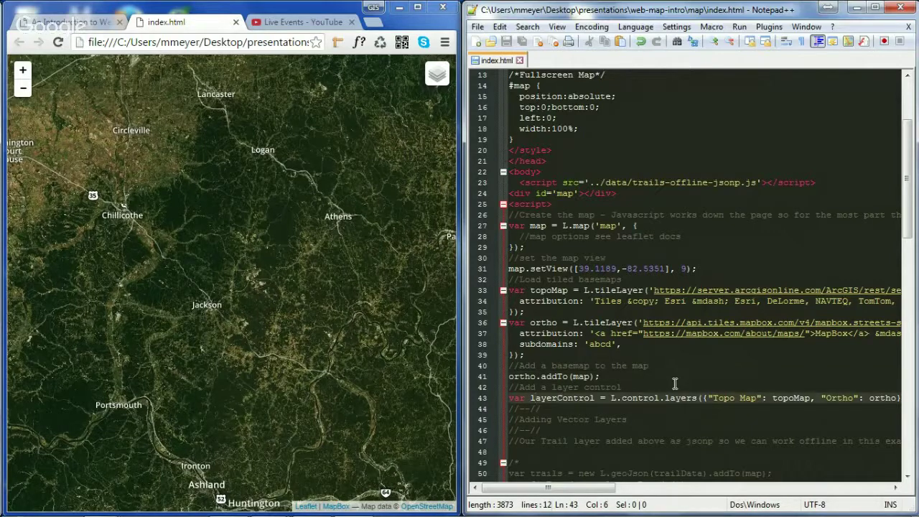
Switch the map's basemap to Topo Map and back to Ortho with the layer control
mouse_move(434, 97)
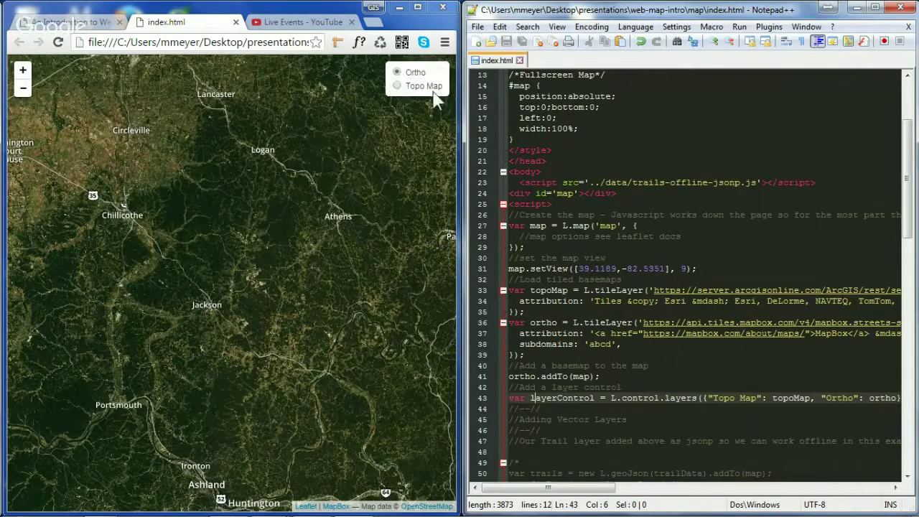
left_click(408, 86)
left_click(406, 74)
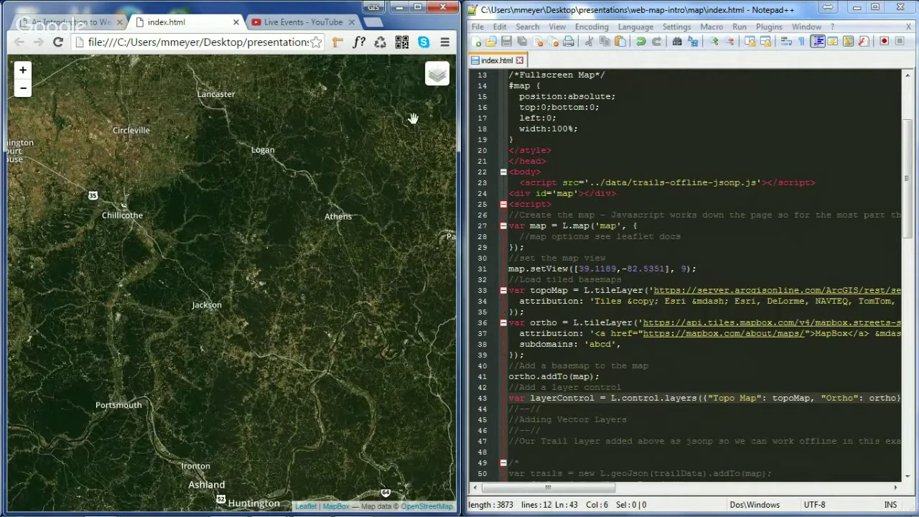
Remove ortho.addTo(map); from line 41, save index.html, and choose the Topo Map basemap on the reloaded page
left_click_drag(599, 376, 502, 378)
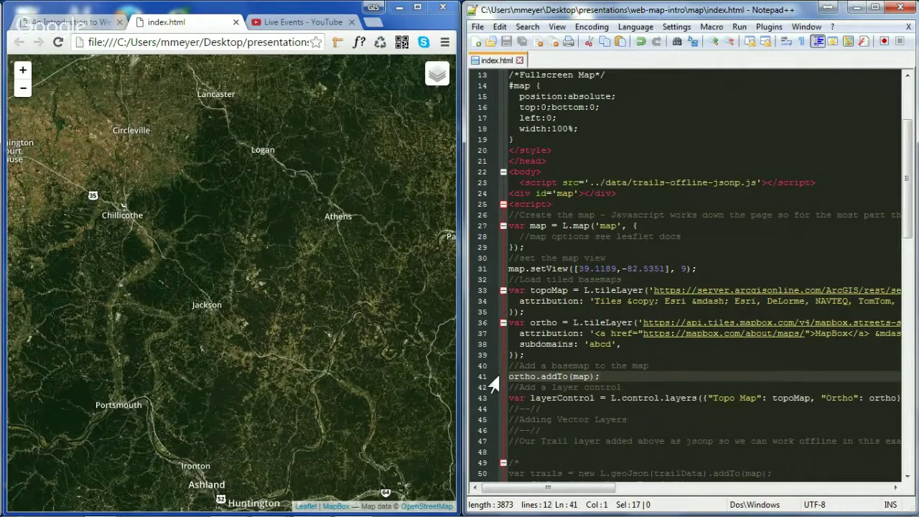
key("ctrl+x")
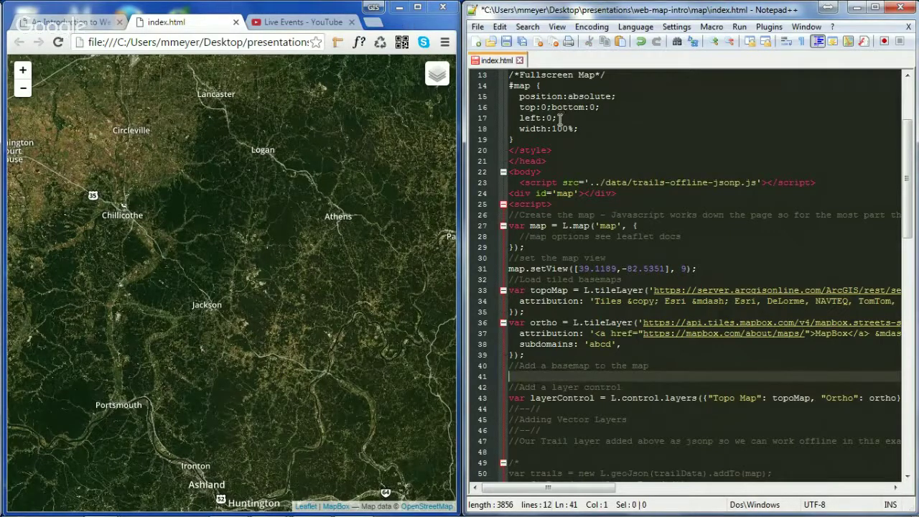
key("ctrl+s")
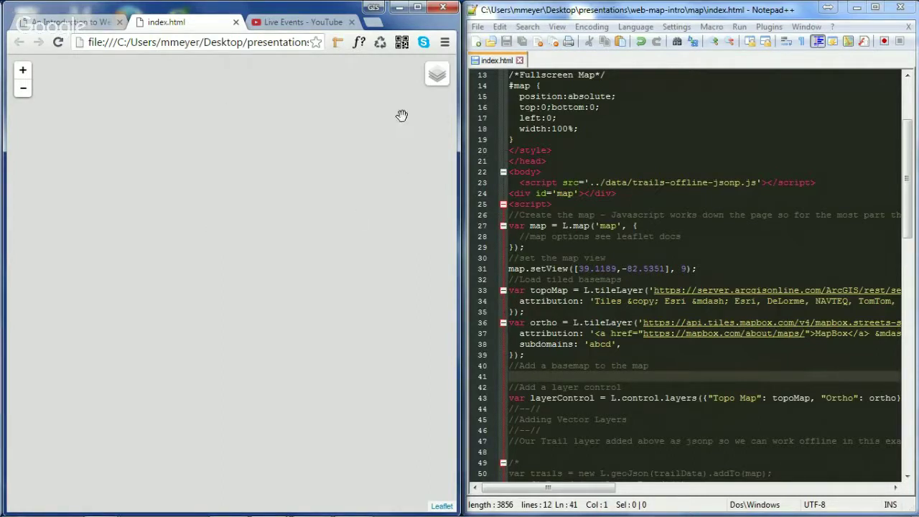
left_click(419, 84)
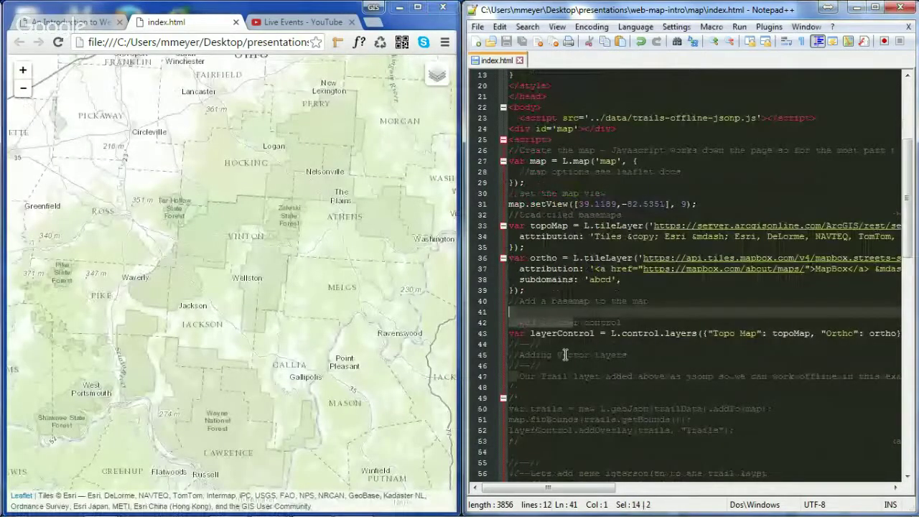
Restore ortho.addTo(map); on line 41 and place the cursor at the comment opening on line 49
type("ortho.addTo(map);")
scroll(574, 337, "down", 2)
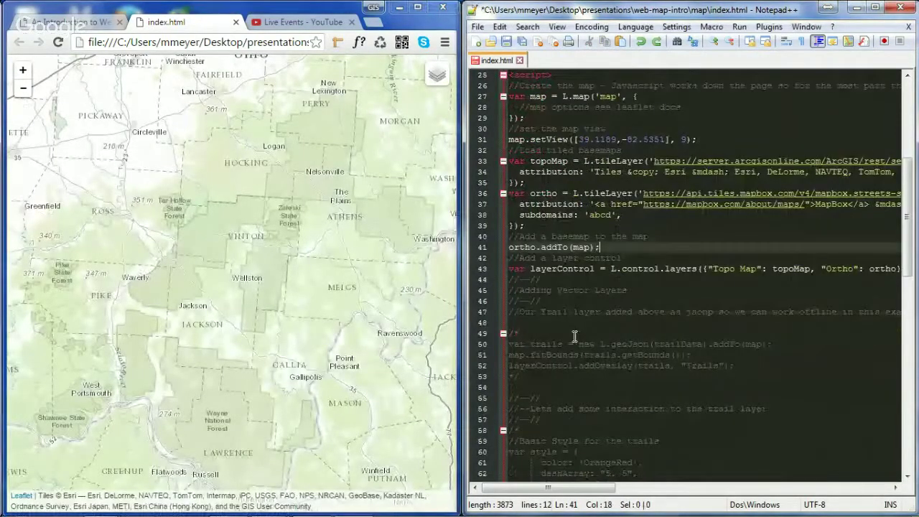
left_click(577, 312)
left_click(590, 331)
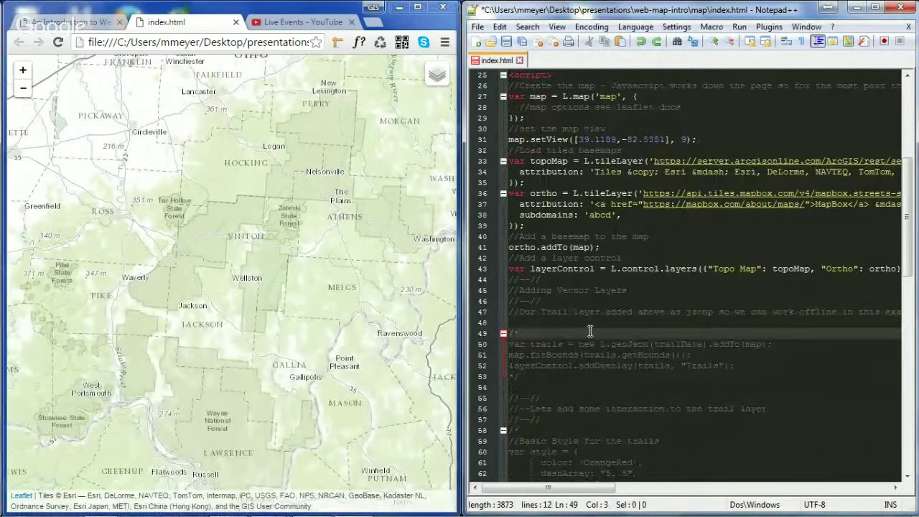
Highlight the script tag on line 23 that loads ../data/trails-offline-jsonp.js, including the word jsonp in its file name
scroll(590, 330, "up", 5)
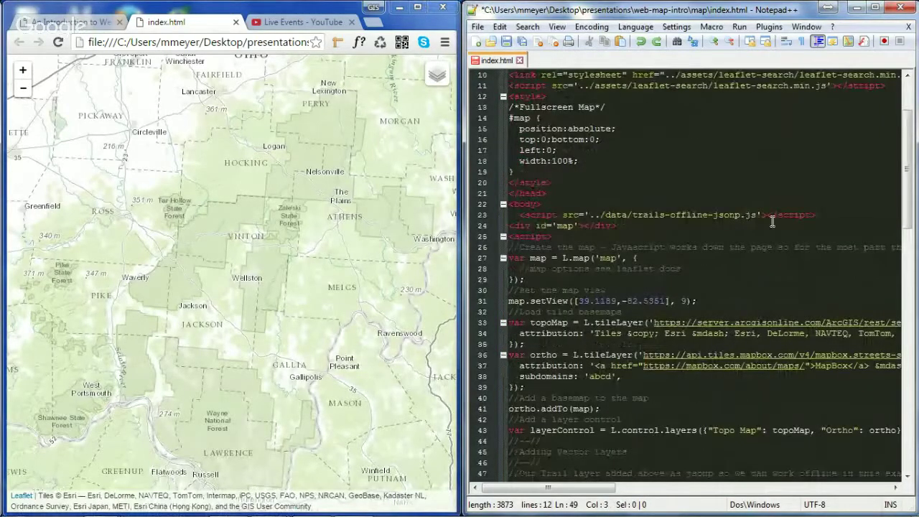
left_click_drag(818, 215, 461, 249)
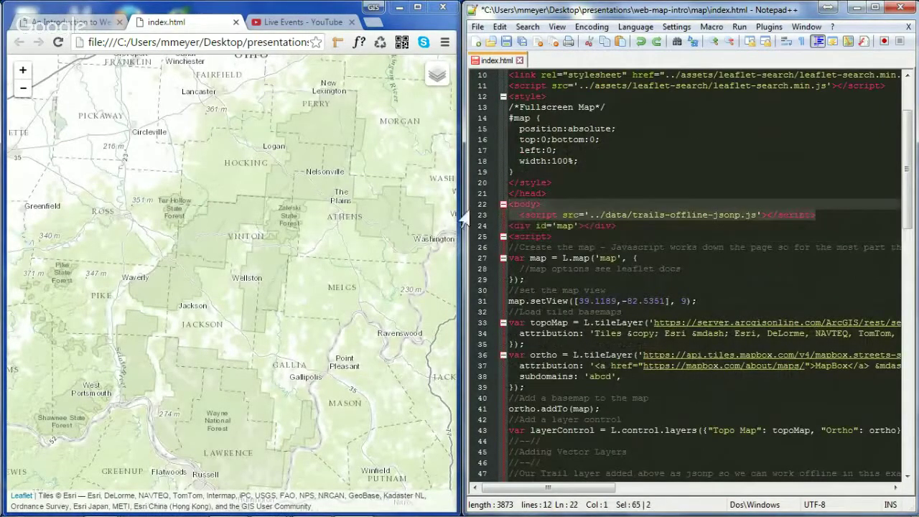
left_click(717, 205)
double_click(721, 212)
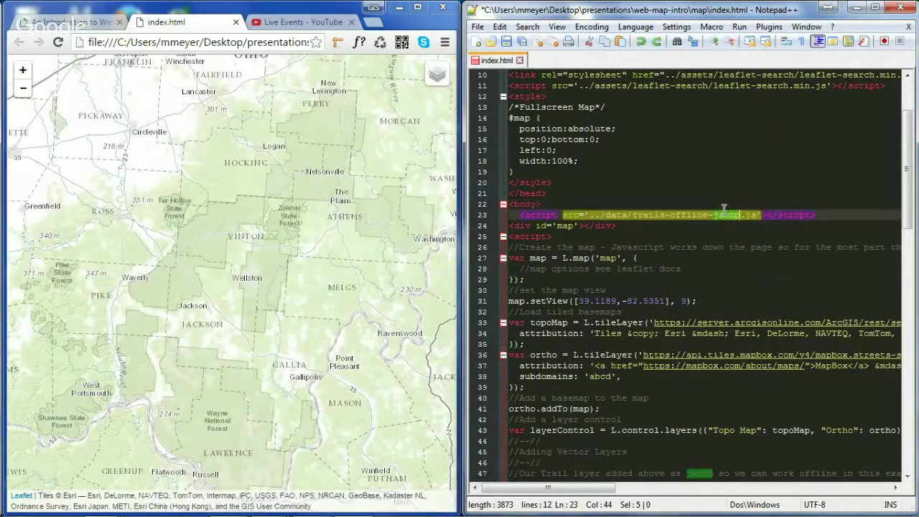
left_click(815, 215)
left_click_drag(815, 215, 513, 215)
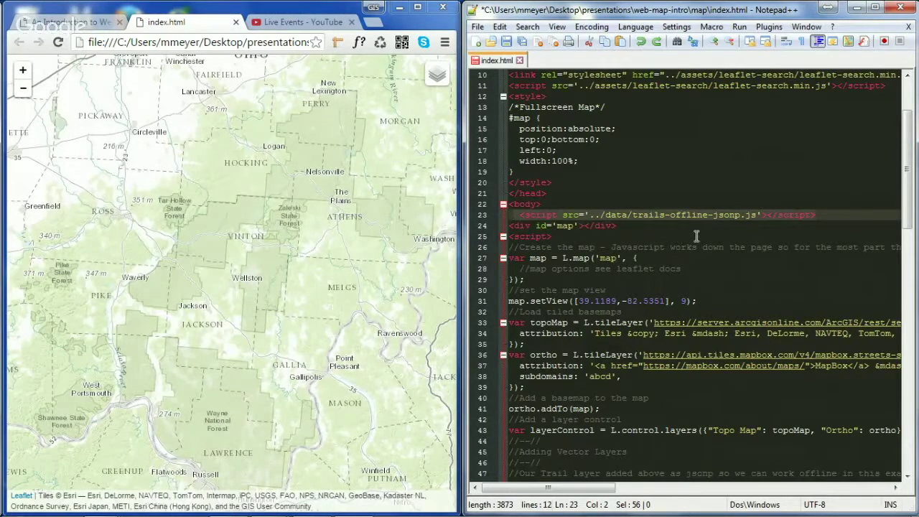
Uncomment the trails layer code by deleting the /* on line 49 and the */ on line 53
scroll(689, 230, "down", 4)
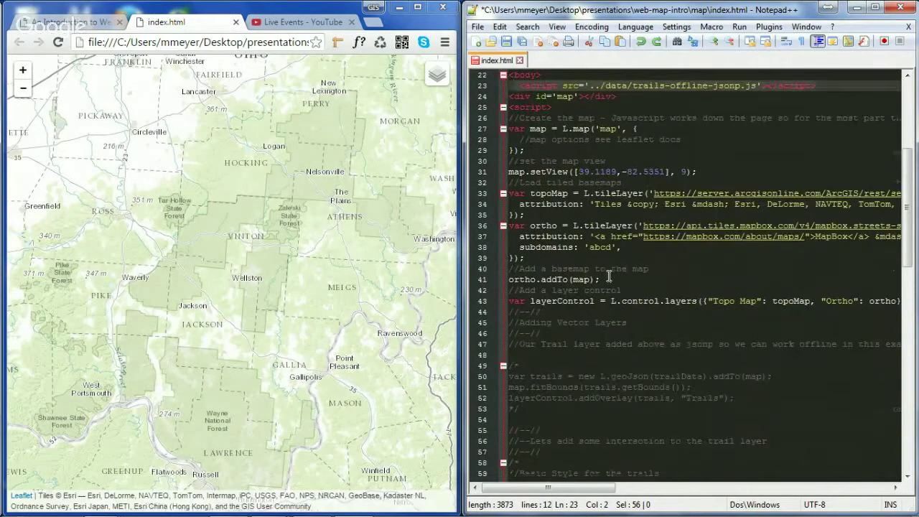
left_click(527, 365)
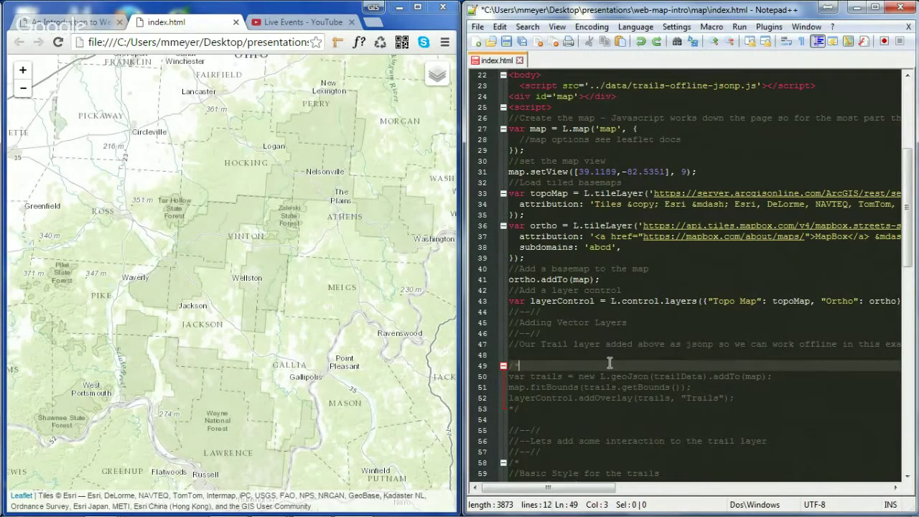
key("Up")
key("Up")
key("Down")
key("Down")
key("BackSpace")
key("BackSpace")
key("Down")
key("Down")
key("Down")
key("Down")
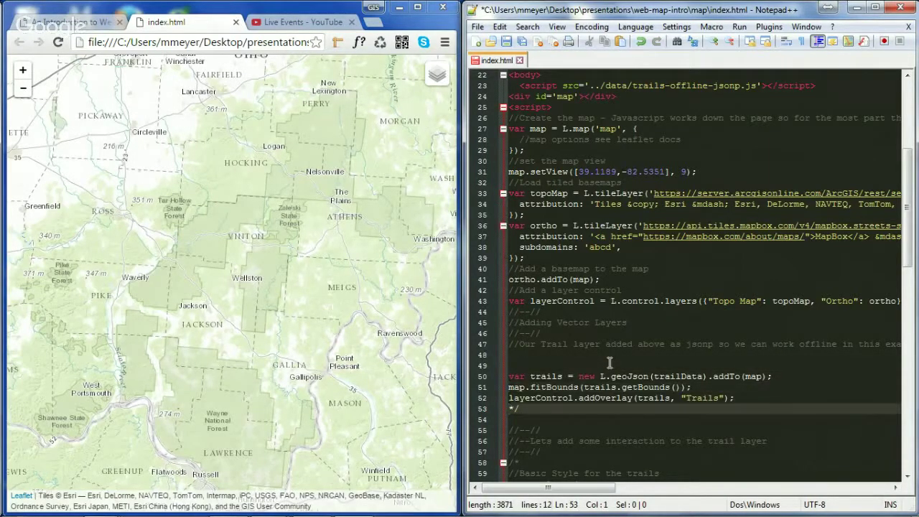
key("Delete")
key("Delete")
Delete the extra blank line above the var trails declaration and highlight the trail layer code on lines 49 to 51
left_click(568, 366)
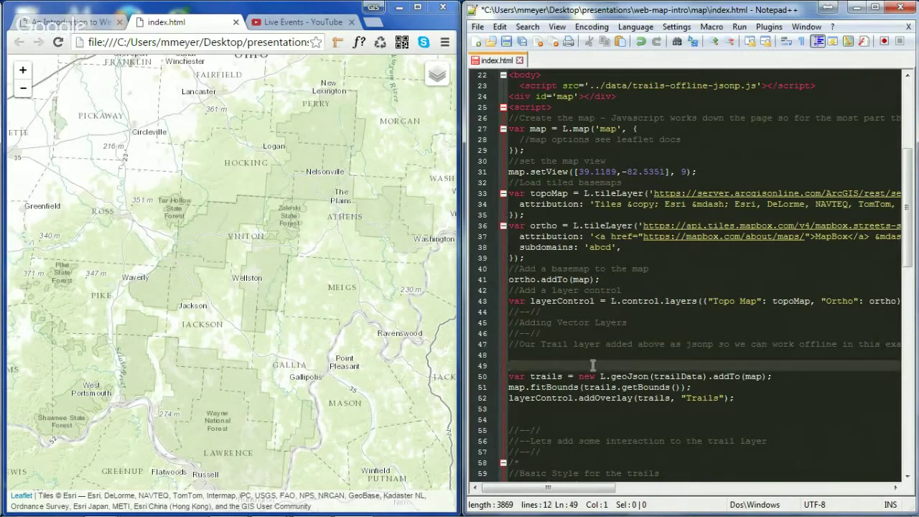
key("Up")
key("Delete")
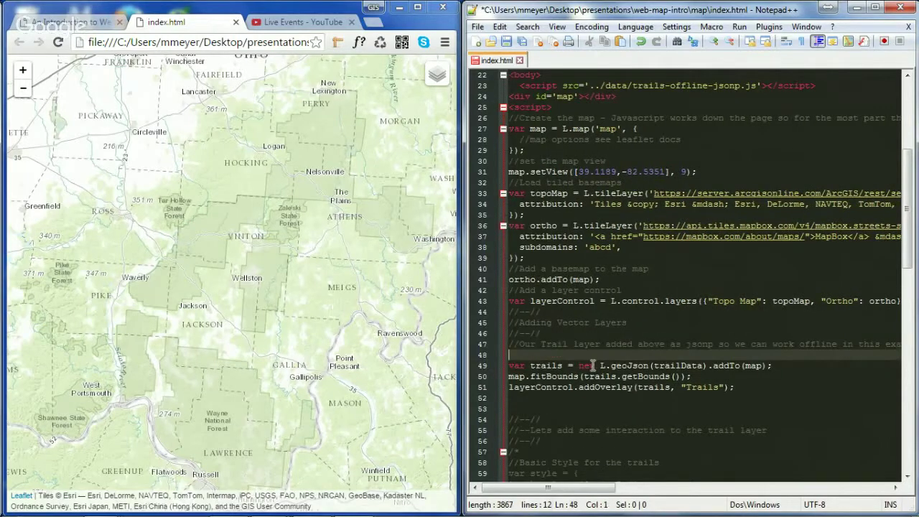
key("Up")
key("Right")
key("Right")
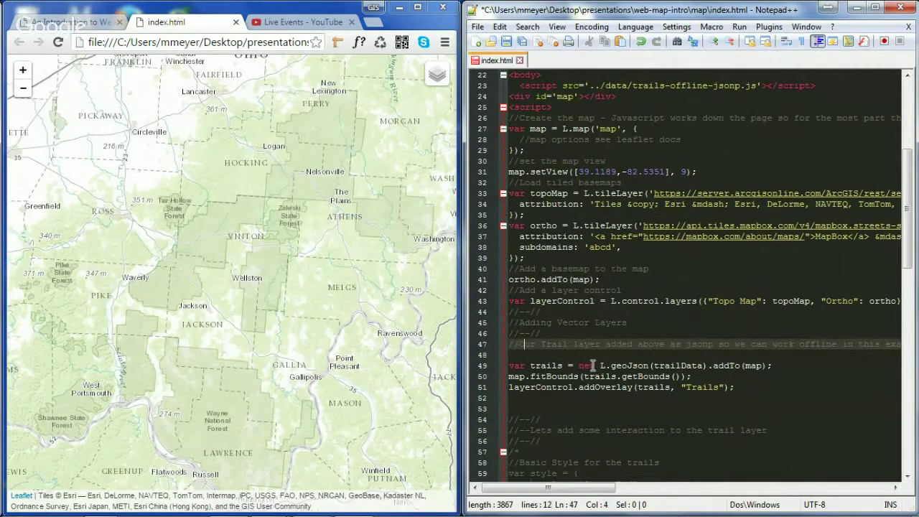
left_click_drag(770, 388, 507, 367)
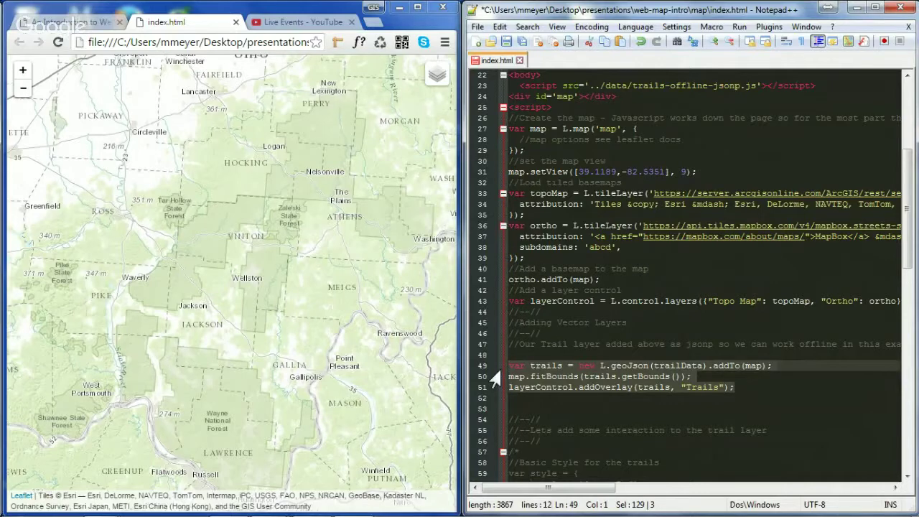
key("Up")
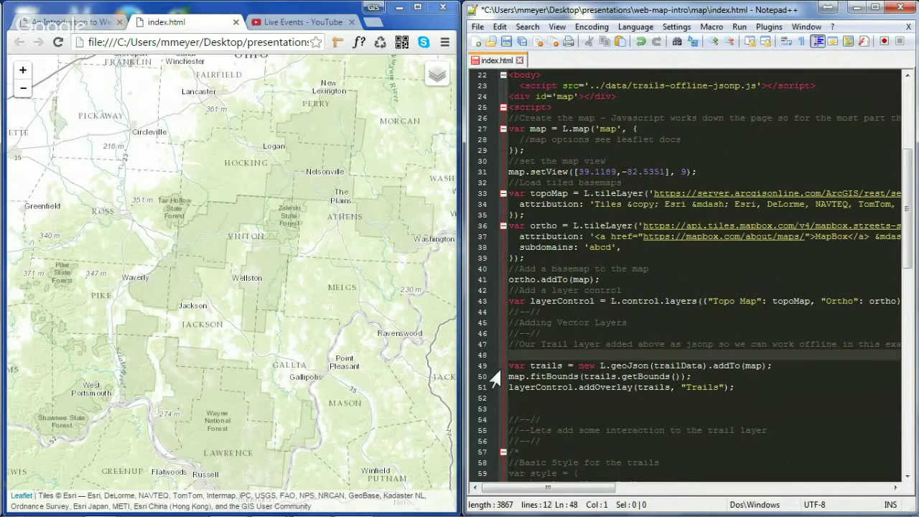
Save index.html with the uncommented trails code and reload the map page in the browser
left_click(58, 42)
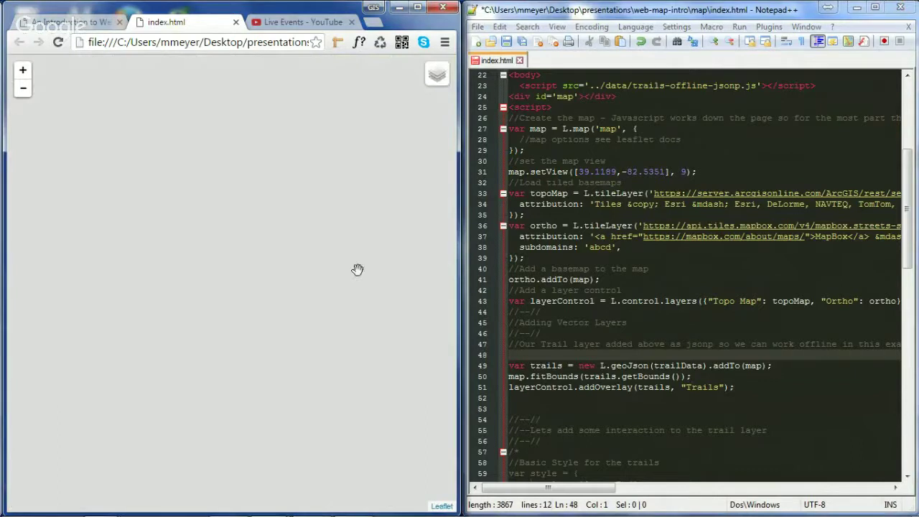
left_click(61, 42)
left_click(621, 279)
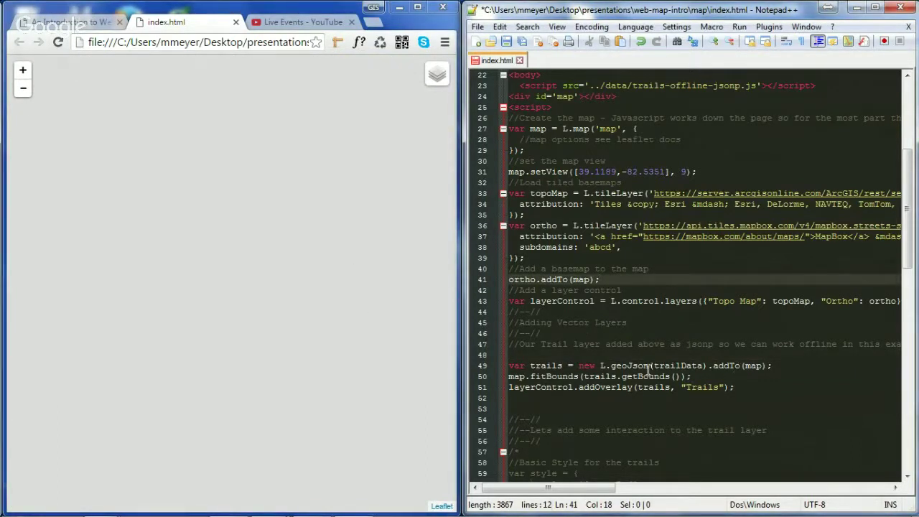
mouse_move(441, 75)
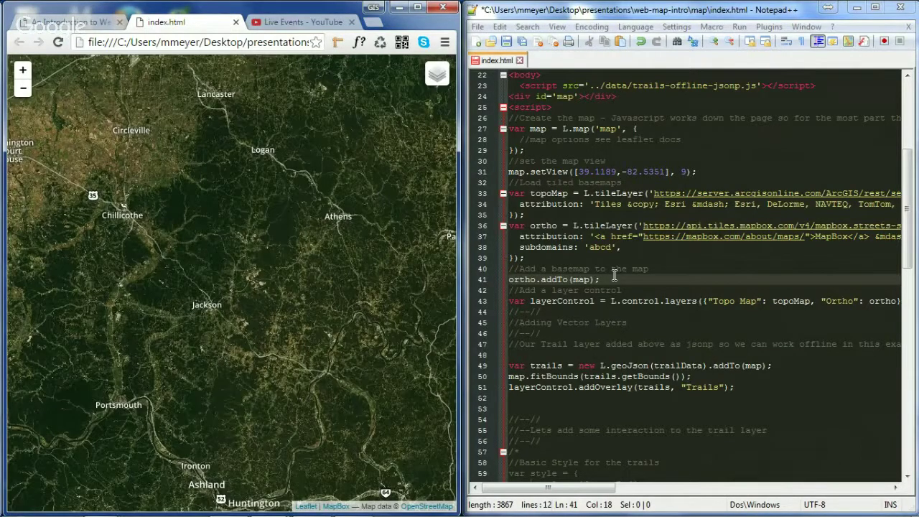
key("ctrl+s")
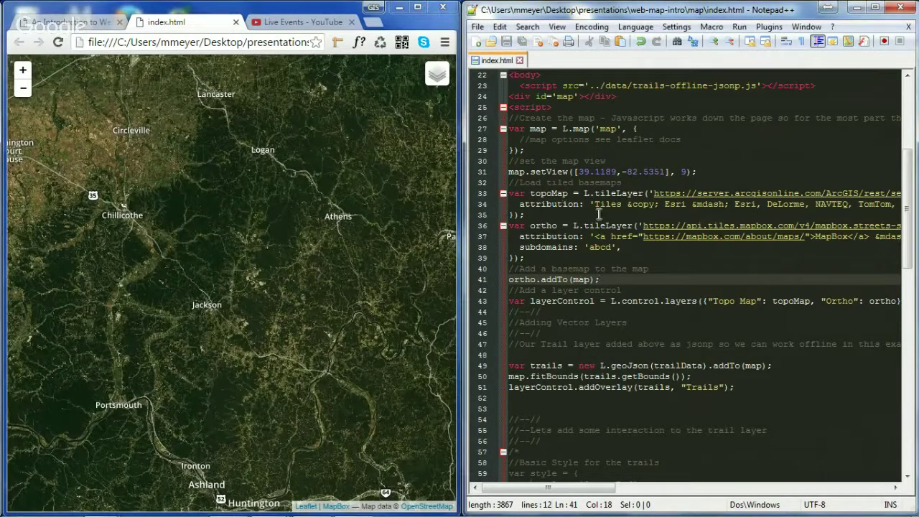
left_click(58, 43)
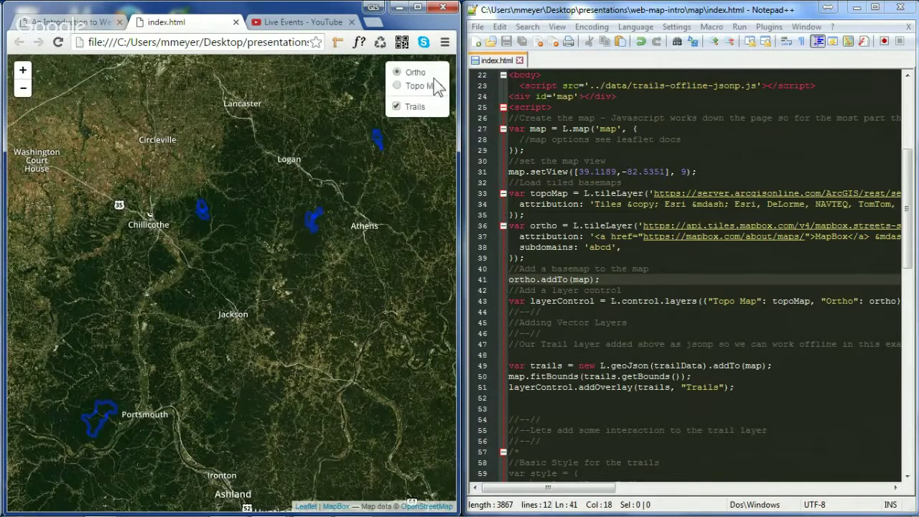
Highlight the trails declaration on line 49, its new L.geoJson(trailData).addTo(map) expression, and the trailData argument
left_click(768, 366)
type(";")
key("shift+Home")
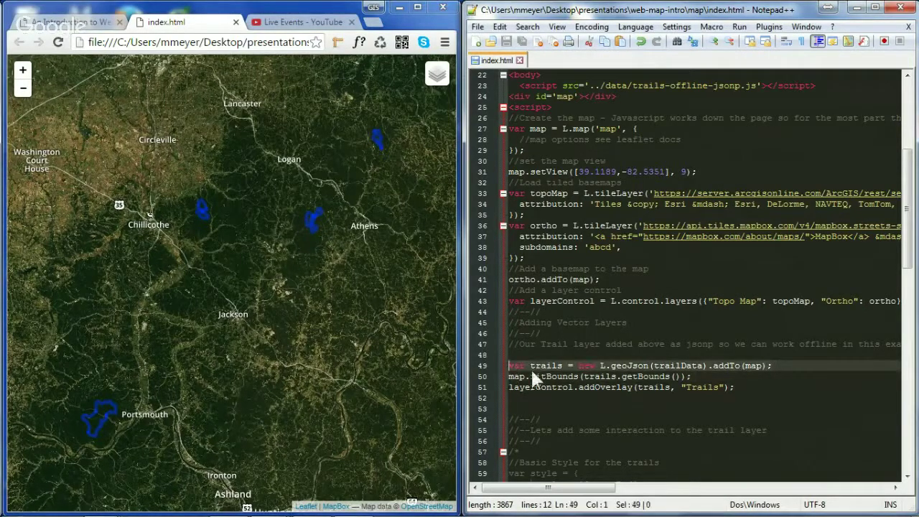
left_click(562, 366)
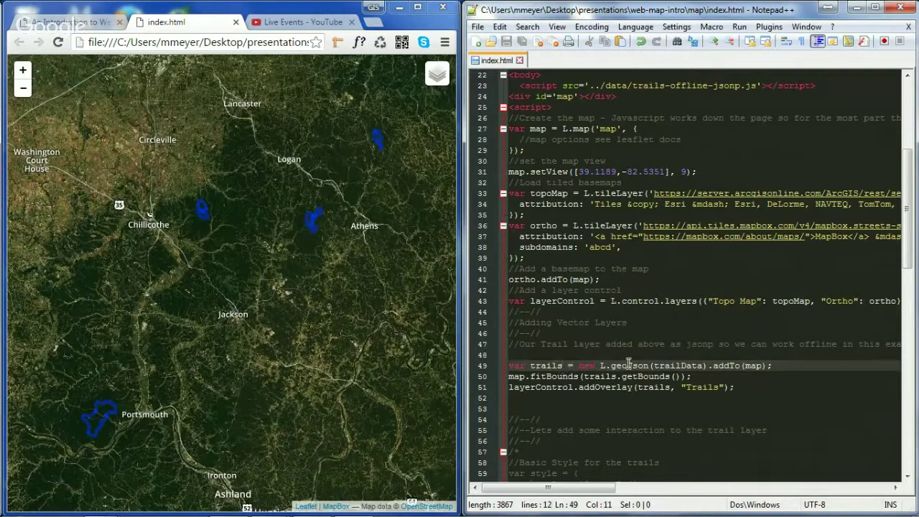
left_click_drag(774, 366, 577, 368)
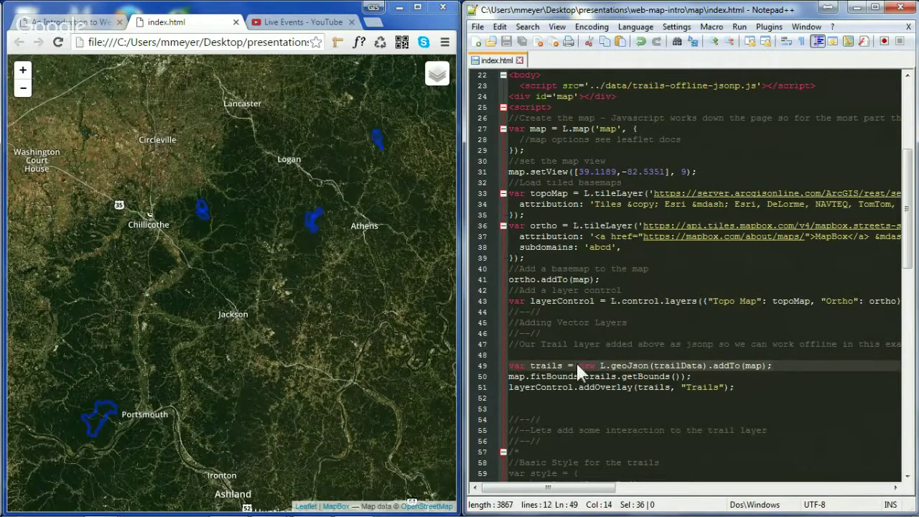
left_click(698, 366)
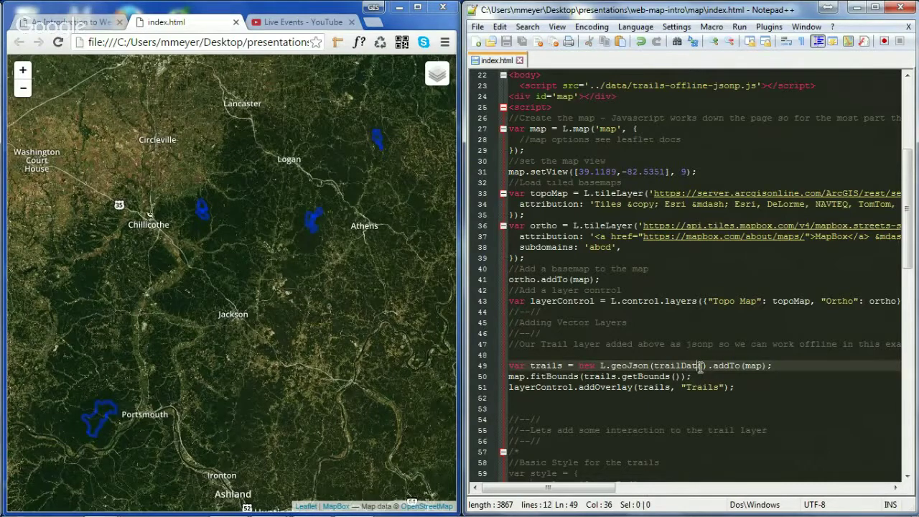
left_click_drag(705, 366, 652, 366)
Open the trails-offline-jsonp file from the data folder in Notepad to examine its trailData variable, then close it
mouse_move(353, 505)
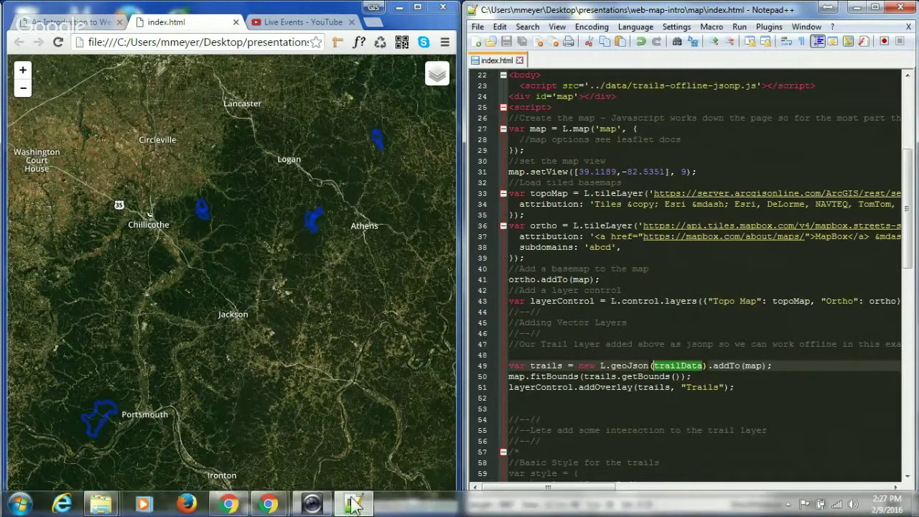
mouse_move(100, 504)
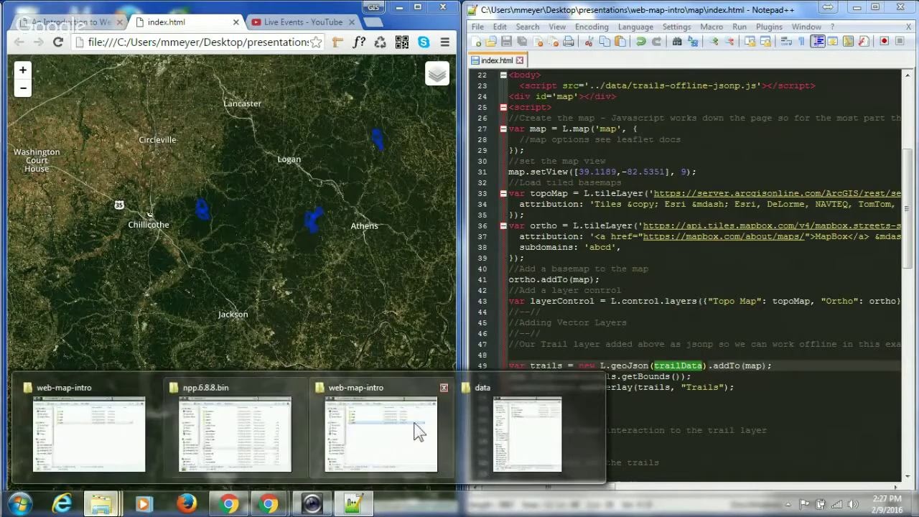
left_click(527, 430)
right_click(622, 158)
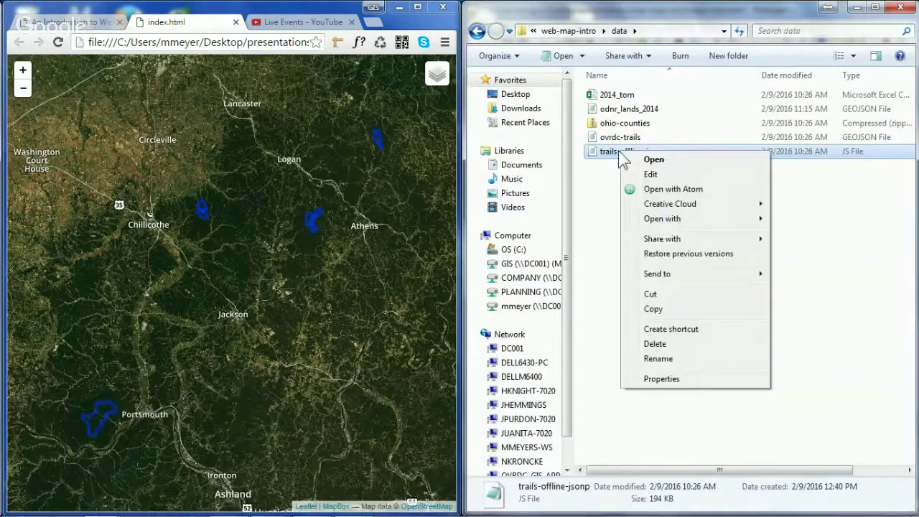
left_click(650, 174)
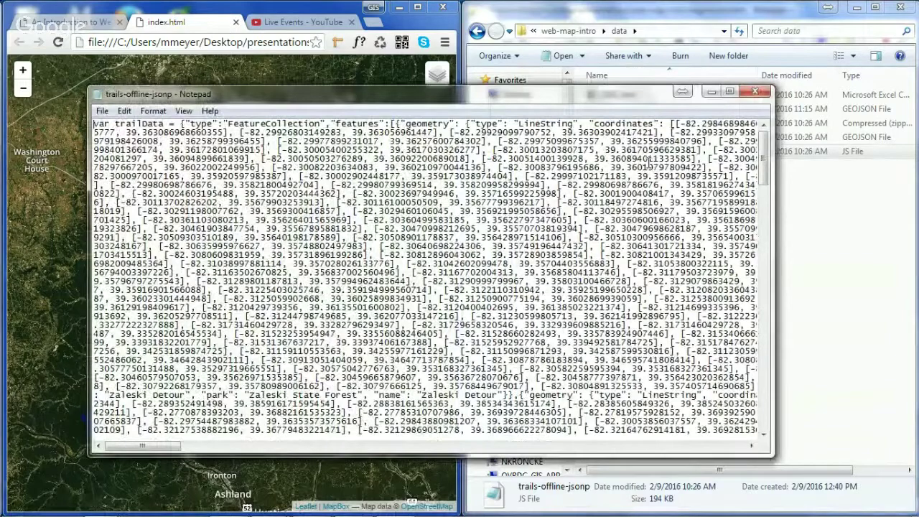
left_click(758, 93)
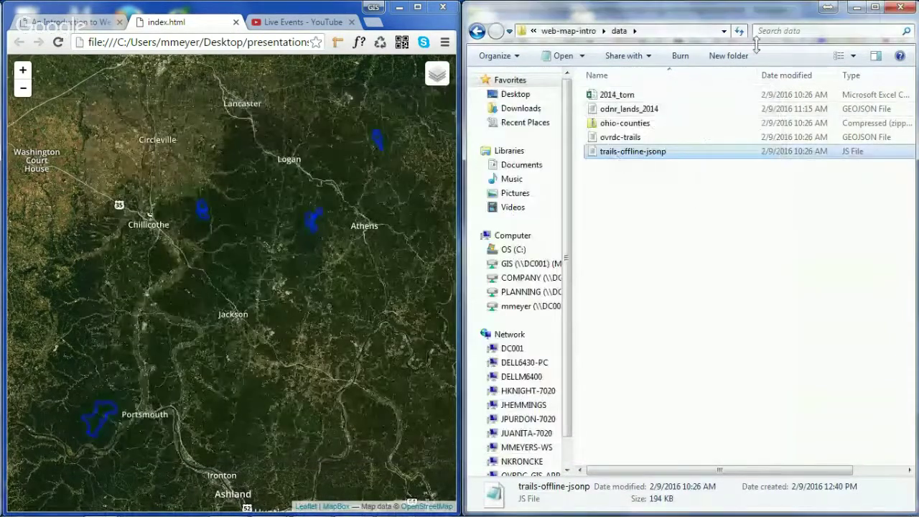
left_click(827, 7)
Highlight the map.fitBounds(trails.getBounds()) call on line 50 and the addOverlay call with its "Trails" label on line 51
left_click(629, 365)
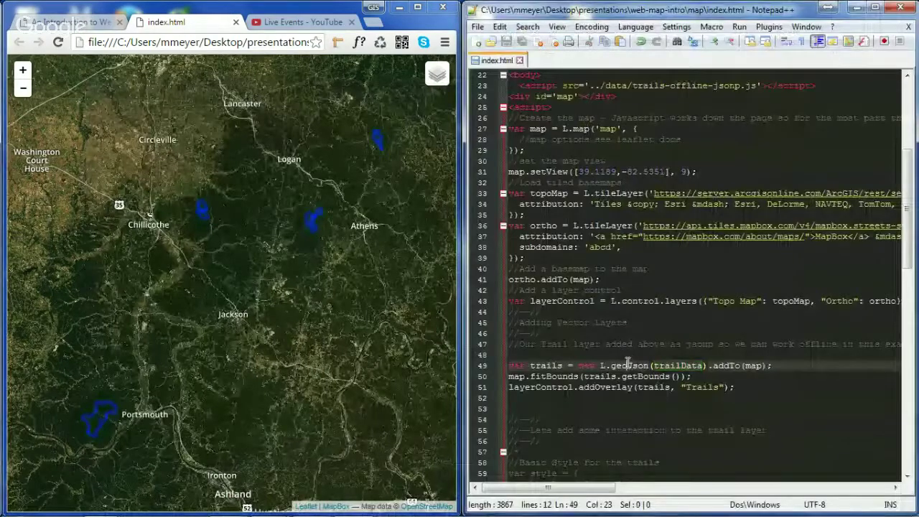
left_click_drag(688, 376, 505, 376)
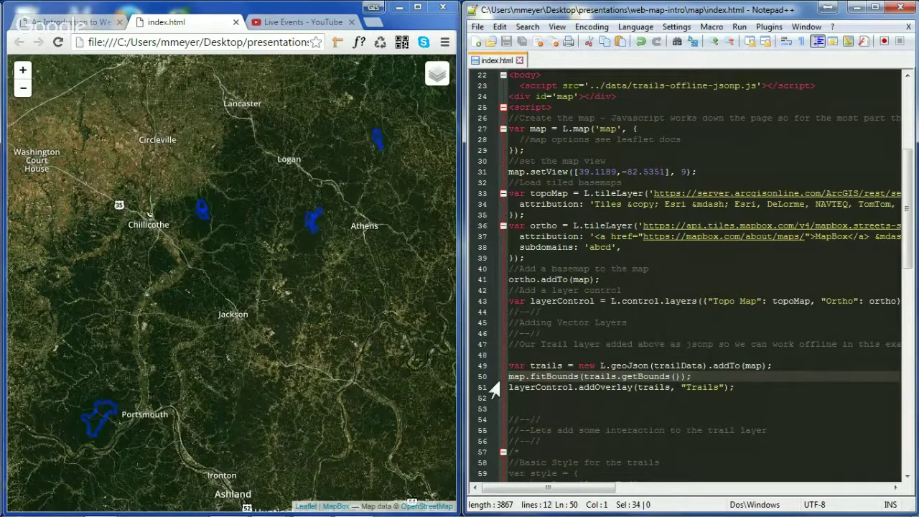
left_click_drag(740, 387, 587, 387)
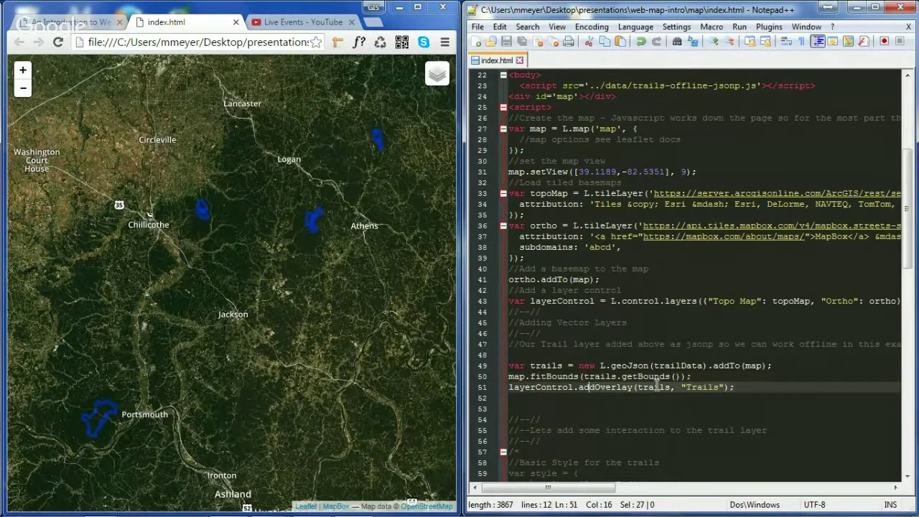
left_click(495, 398)
Highlight the layerControl variable on line 43 and the addOverlay method that uses it on line 51
left_click(545, 289)
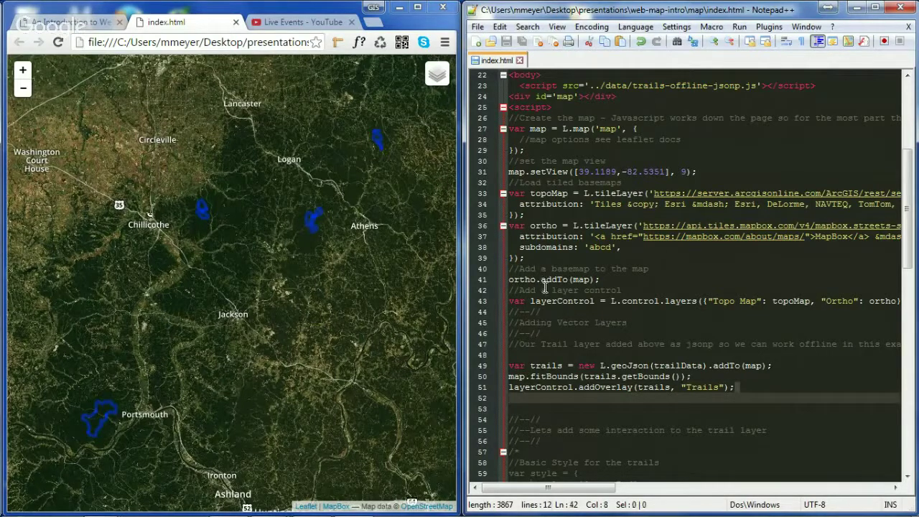
scroll(562, 263, "up", 1)
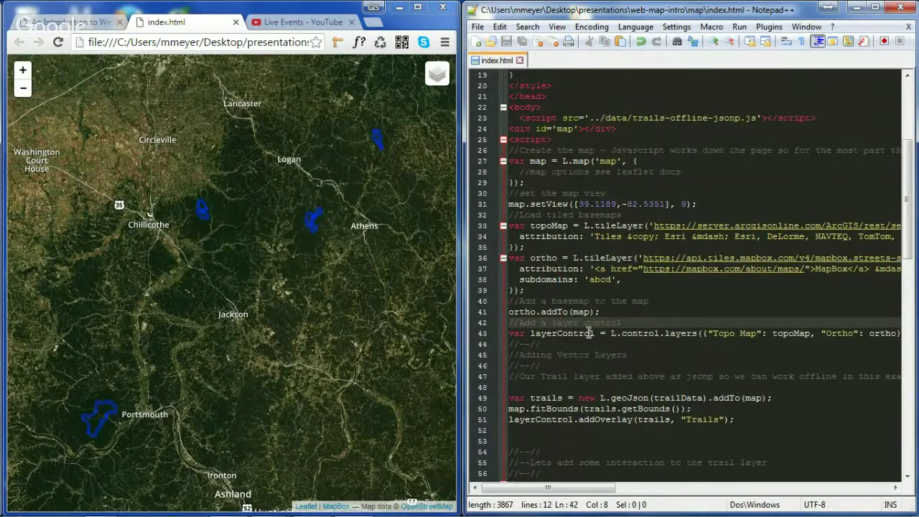
left_click_drag(594, 333, 528, 333)
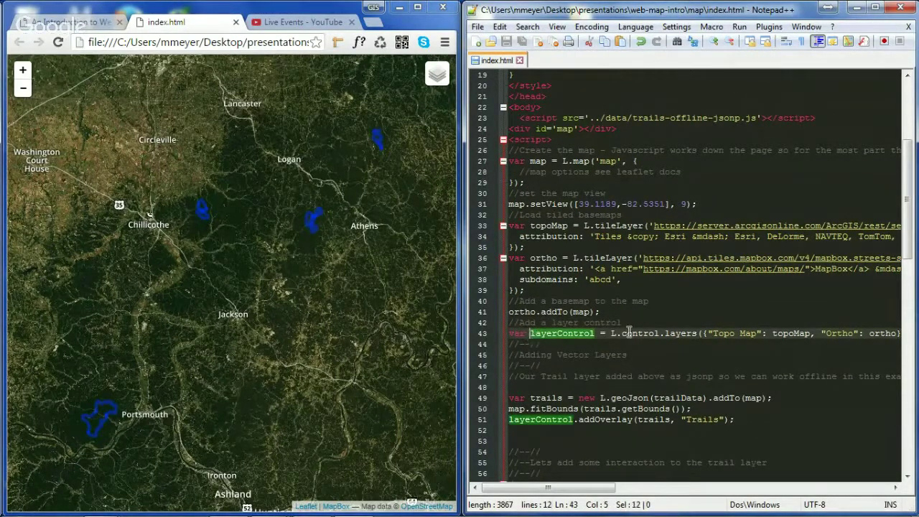
mouse_move(567, 488)
left_mouse_down()
mouse_move(640, 493)
mouse_move(567, 493)
left_mouse_up()
left_click_drag(579, 419, 633, 419)
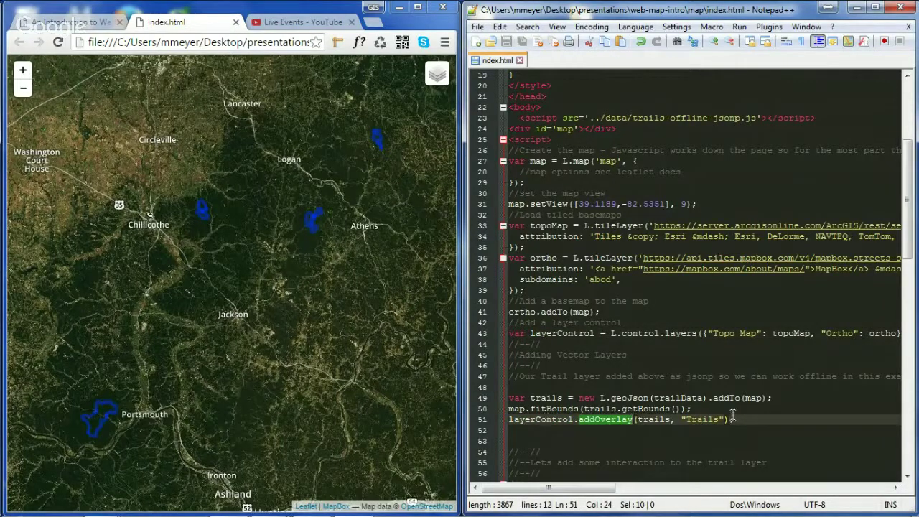
Highlight the whole layerControl.addOverlay(trails, "Trails") statement on line 51 and point out the trails variable on line 49
left_click_drag(732, 419, 505, 419)
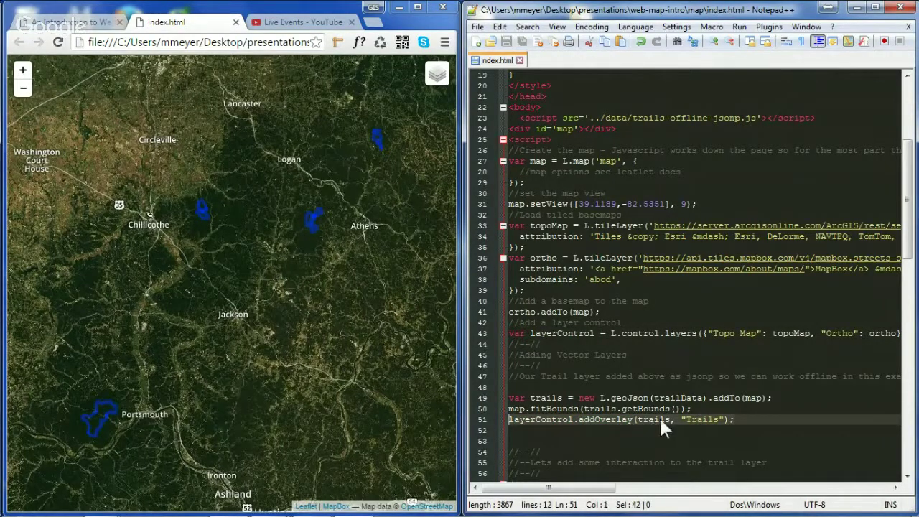
left_click(557, 398)
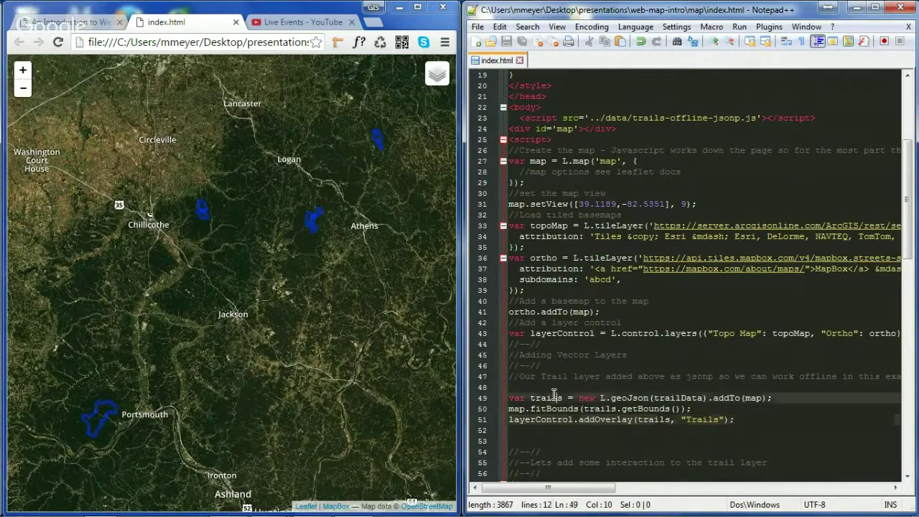
left_click(705, 419)
left_click_drag(733, 419, 504, 419)
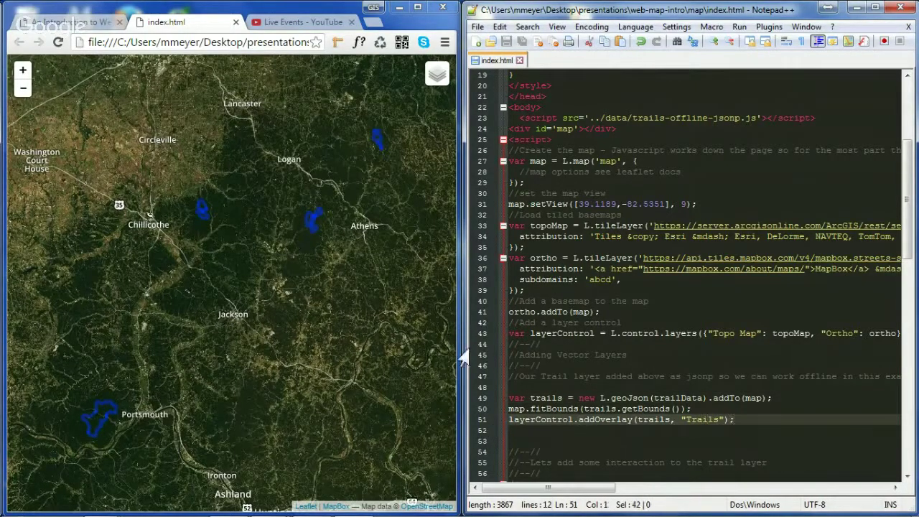
Toggle the Trails overlay off and on in the map's layer control, leaving it on, and return to line 49
mouse_move(420, 87)
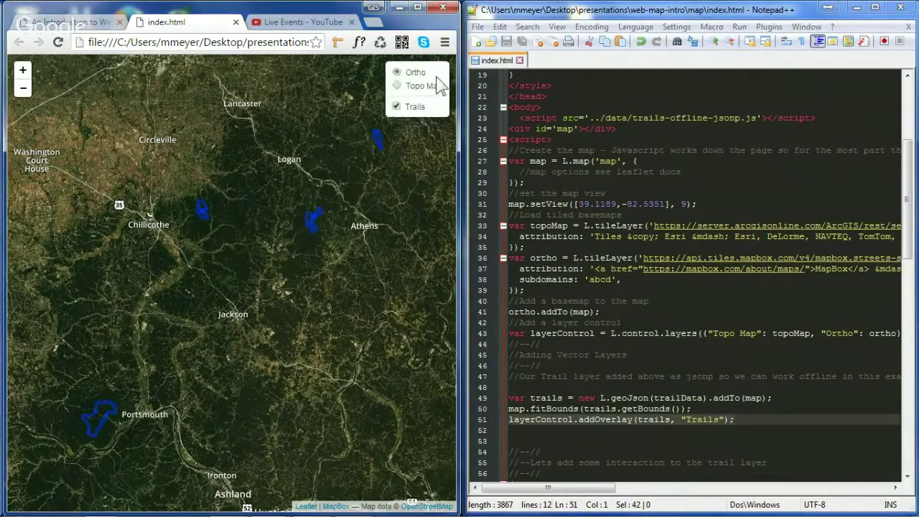
left_click(412, 112)
left_click(412, 112)
left_click(411, 111)
left_click(411, 110)
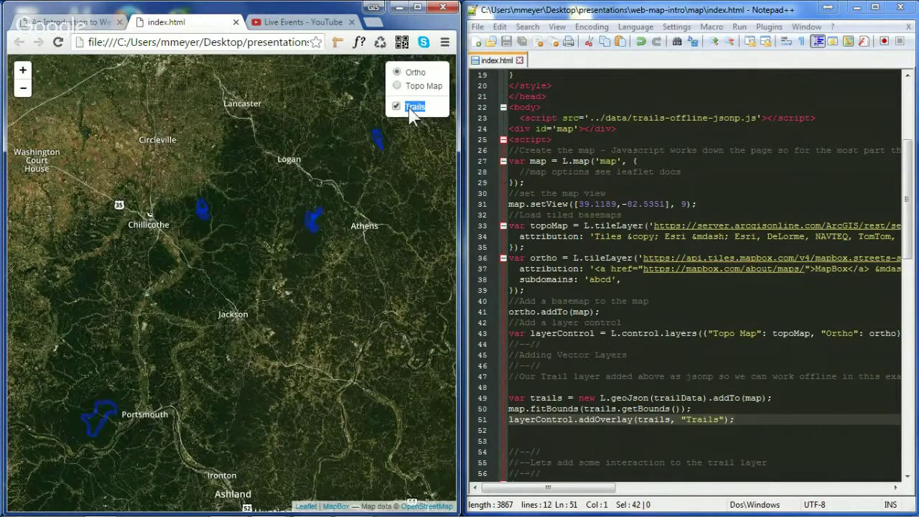
left_click(410, 111)
left_click(410, 111)
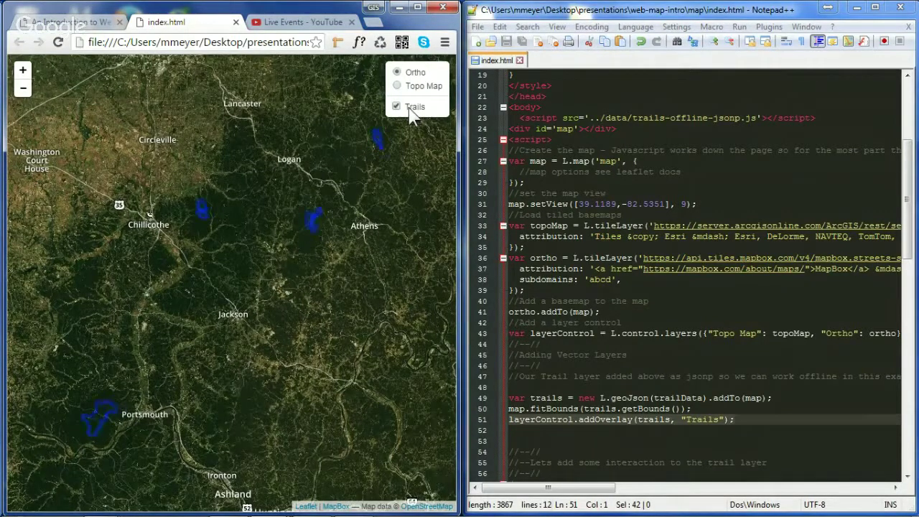
left_click(608, 399)
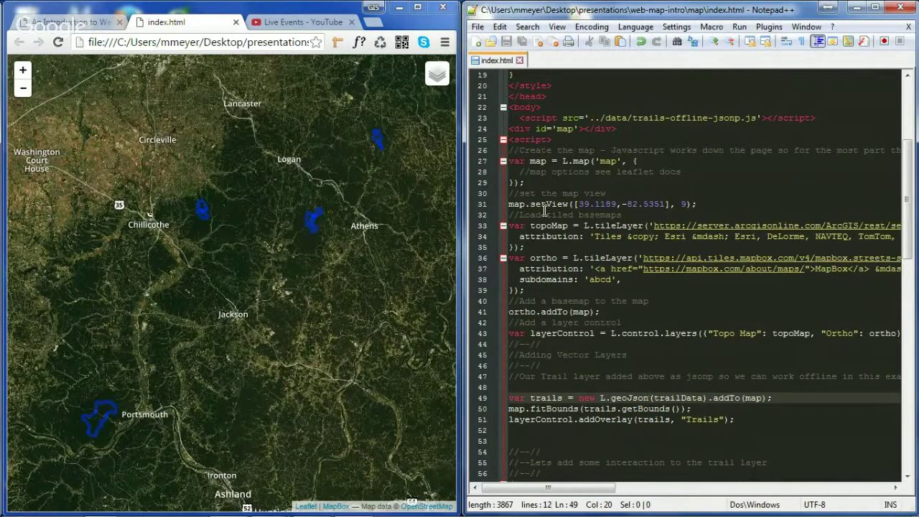
Maximize and minimize the browser, then open the index file from web-map-intro's qgis folder in Google Chrome
left_click(418, 8)
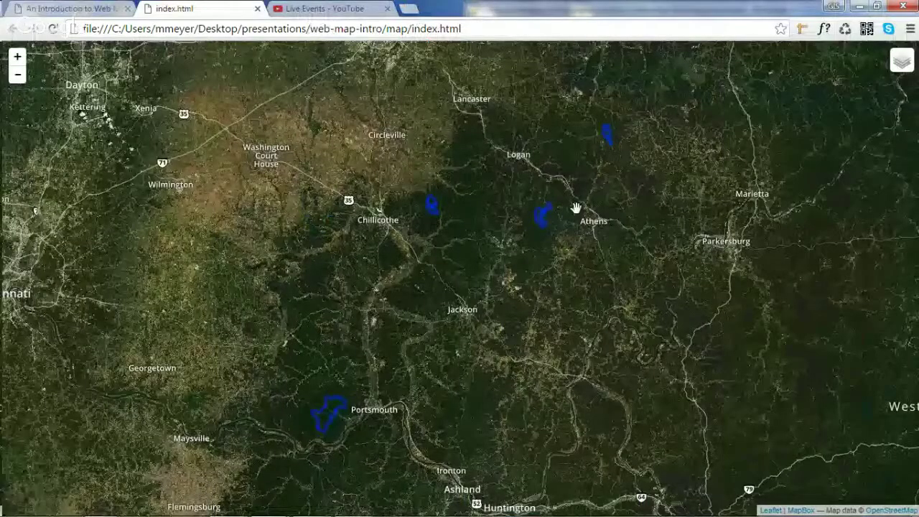
left_click(857, 8)
left_click(856, 8)
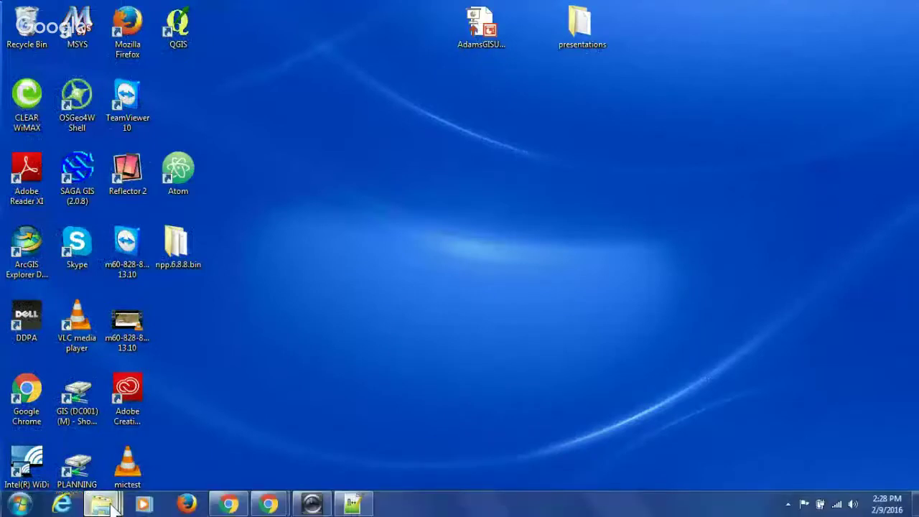
mouse_move(100, 504)
left_click(118, 436)
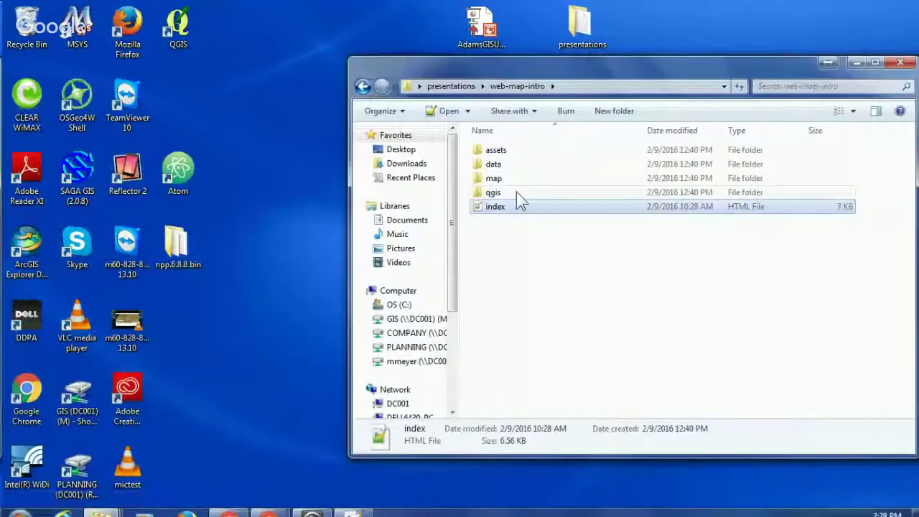
double_click(513, 190)
right_click(492, 207)
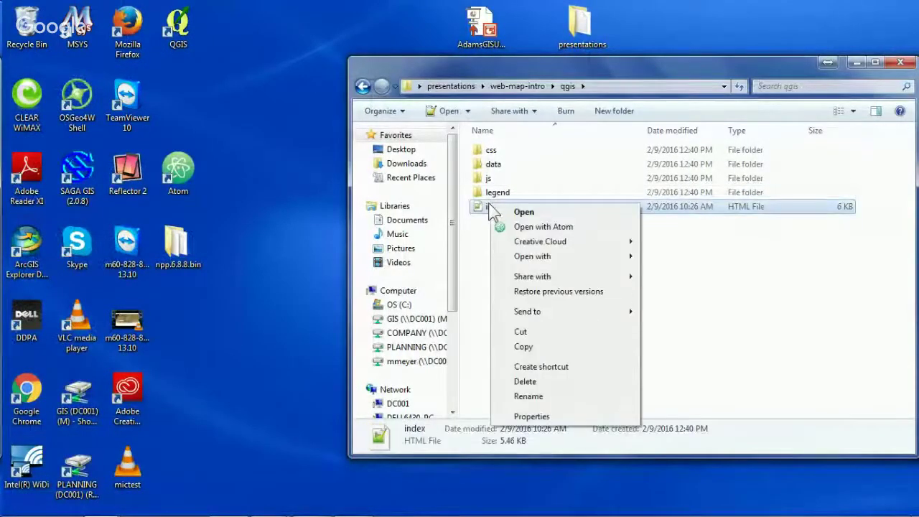
mouse_move(579, 262)
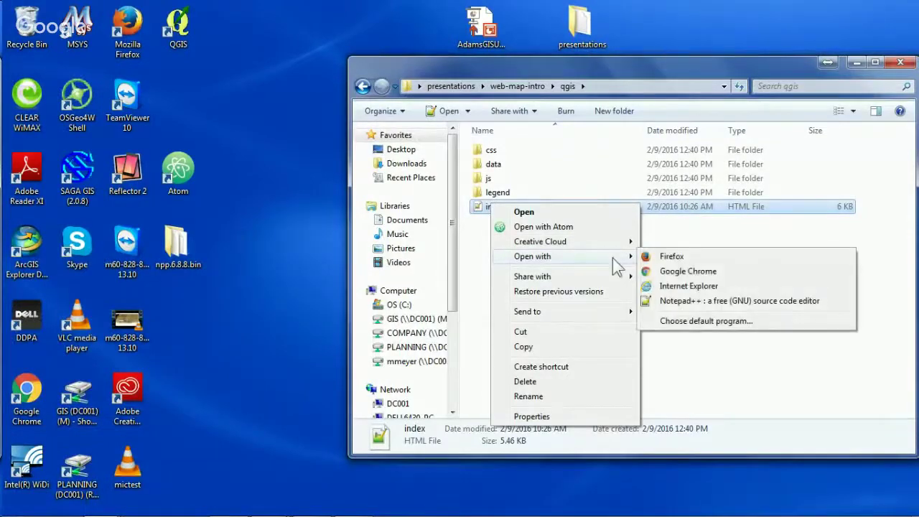
left_click(676, 271)
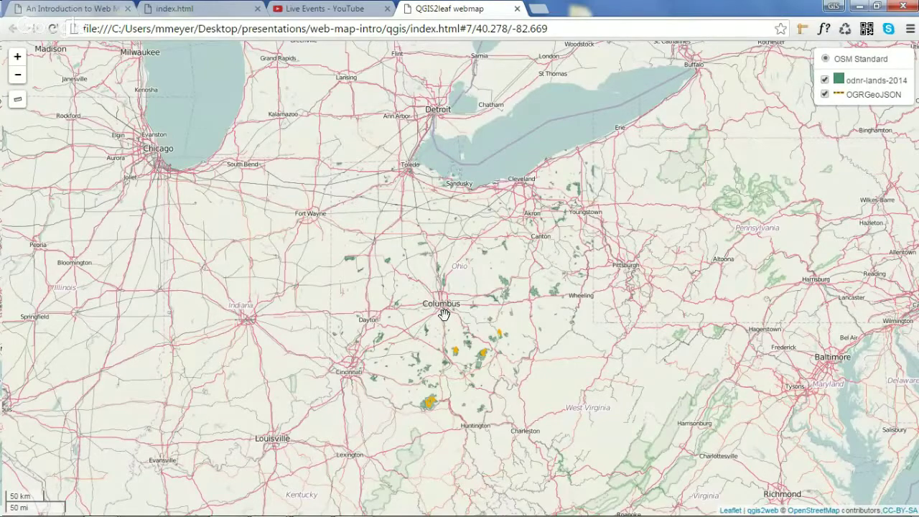
Zoom in on southern Ohio and view the attribute popup of the trail east of Chillicothe, then close it
scroll(495, 312, "up", 1)
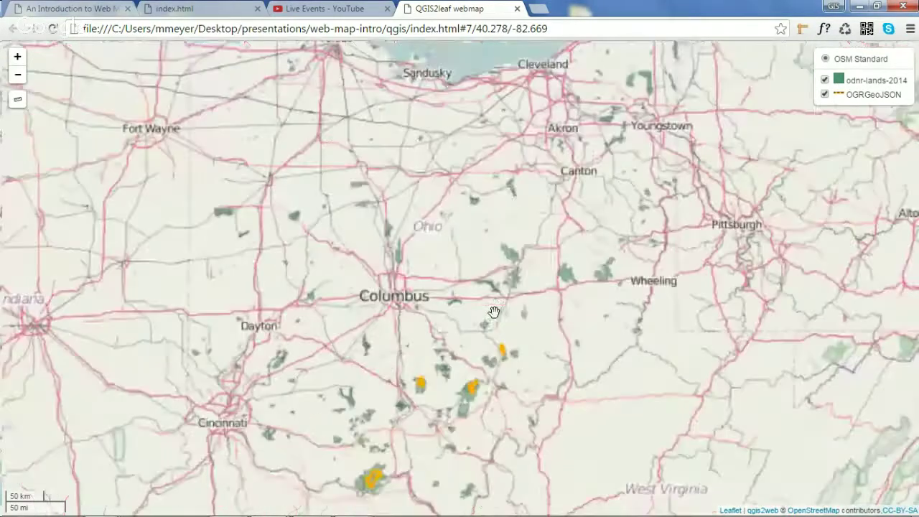
scroll(493, 312, "up", 1)
scroll(421, 396, "up", 2)
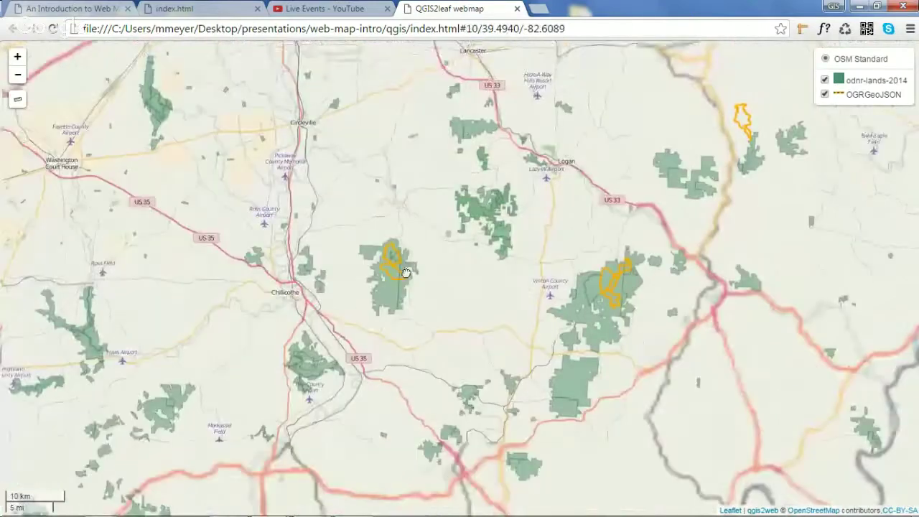
left_click_drag(405, 273, 405, 240)
left_click(402, 242)
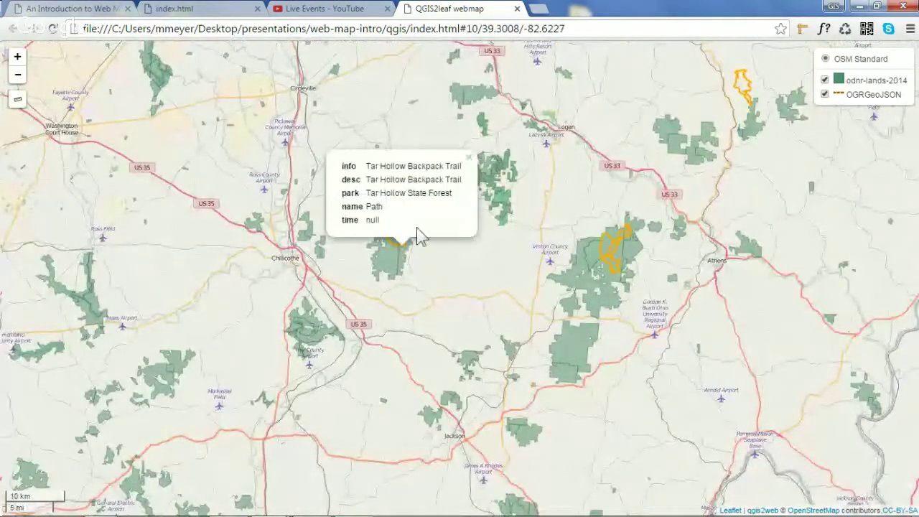
left_click(468, 159)
View and close the attribute popups of the green land area and the orange trail west of Athens
left_click(571, 257)
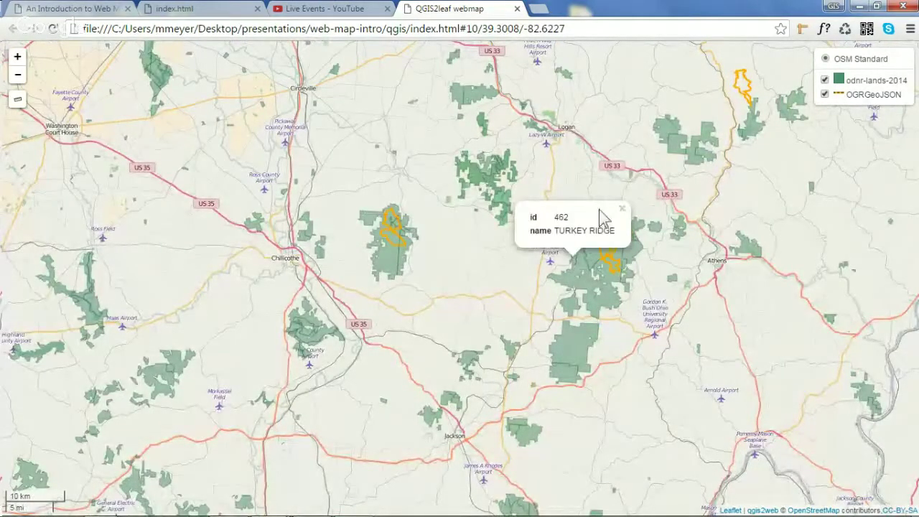
left_click(620, 209)
left_click(610, 250)
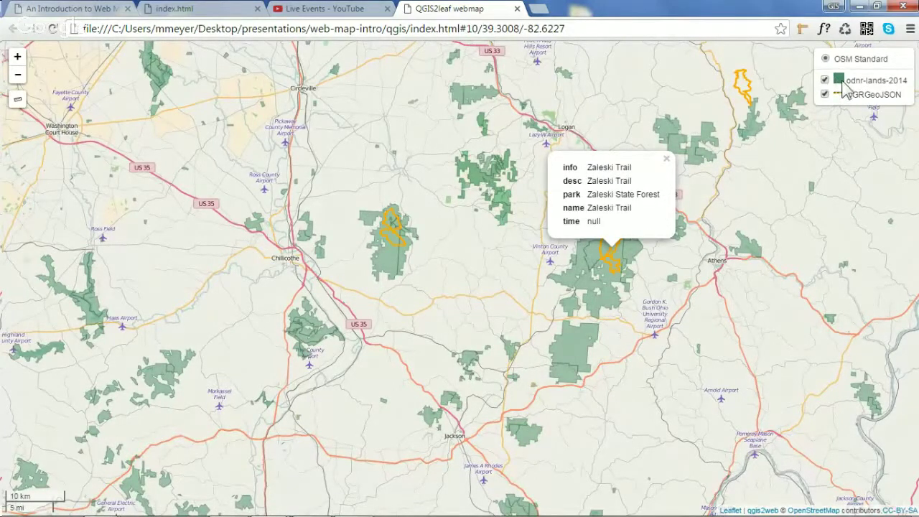
left_click(666, 159)
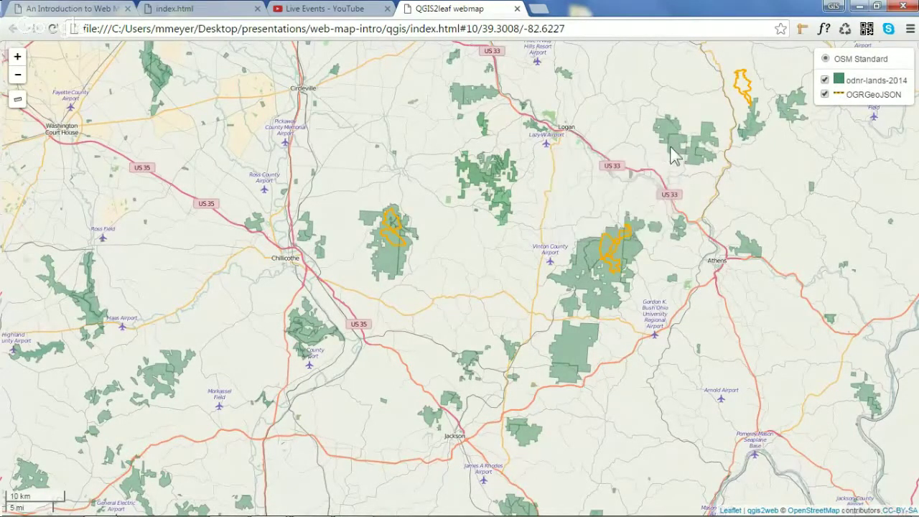
Check popups for the land area and trail north of Athens, then reopen and close the popup east of Chillicothe
left_click(671, 144)
left_click(733, 97)
left_click(402, 241)
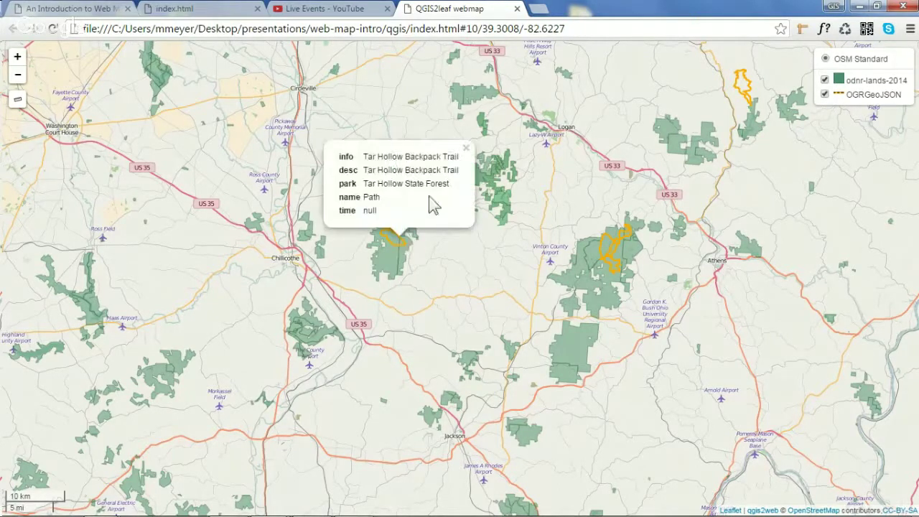
left_click(472, 149)
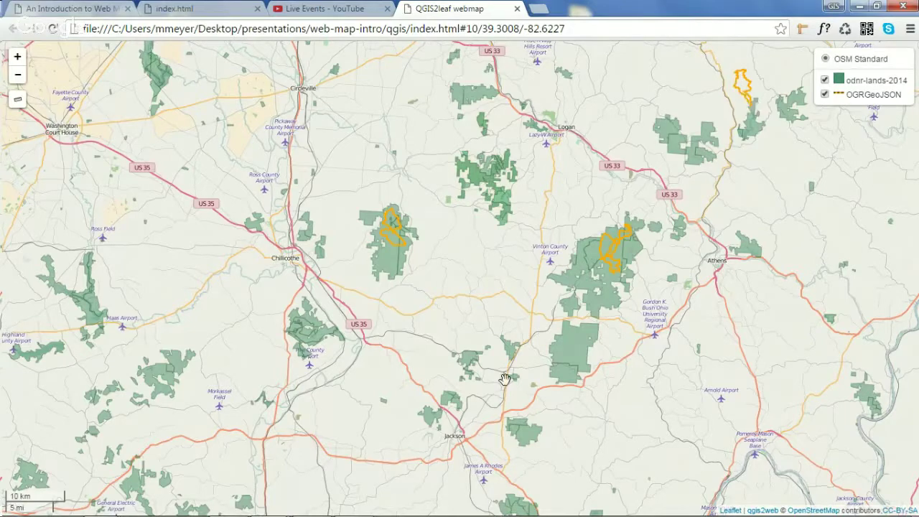
Zoom the map out and recenter it on the Columbus area to view the lands and trails layers across Ohio
scroll(739, 72, "down", 1)
scroll(503, 244, "down", 1)
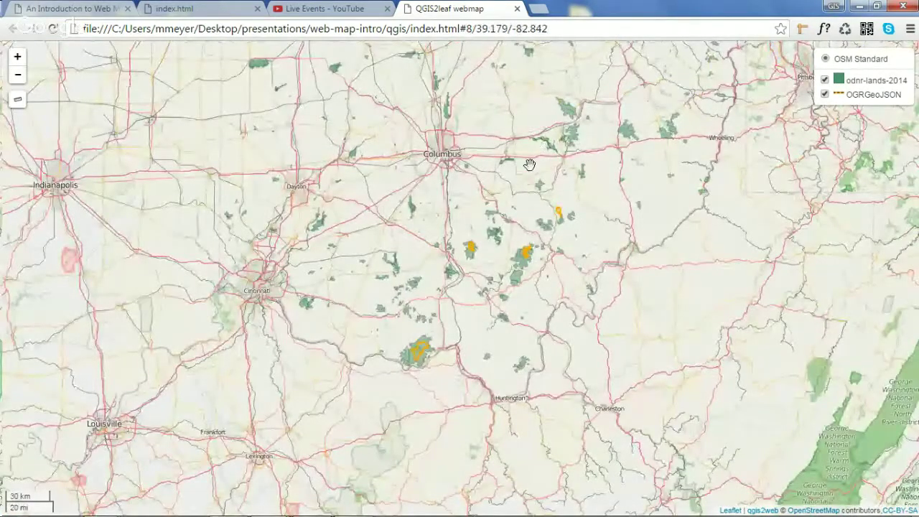
left_click_drag(529, 159, 511, 261)
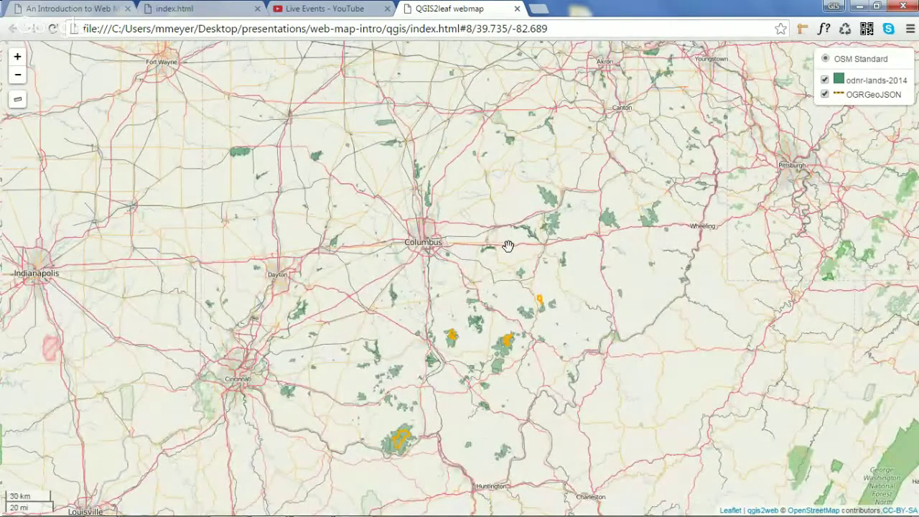
Open index.html from the qgis folder in Notepad++, look through the exported web map's code, and close the file
left_click(859, 6)
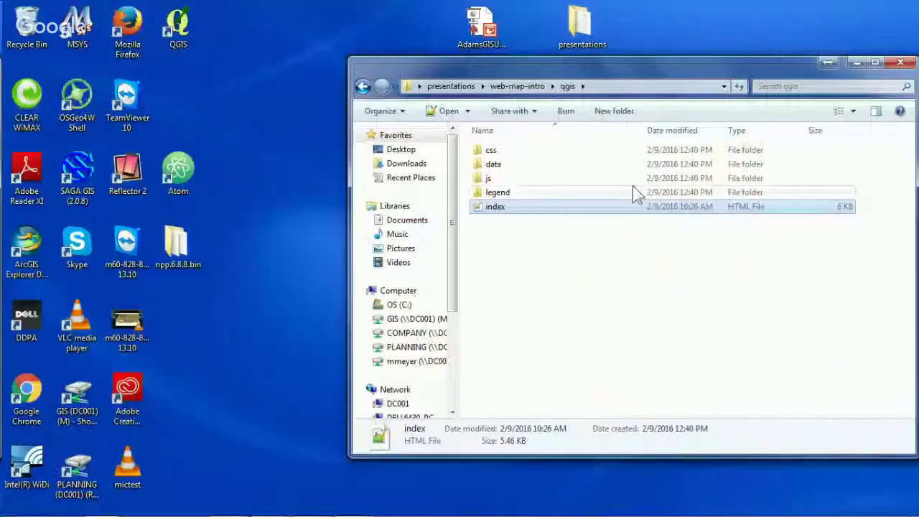
right_click(523, 205)
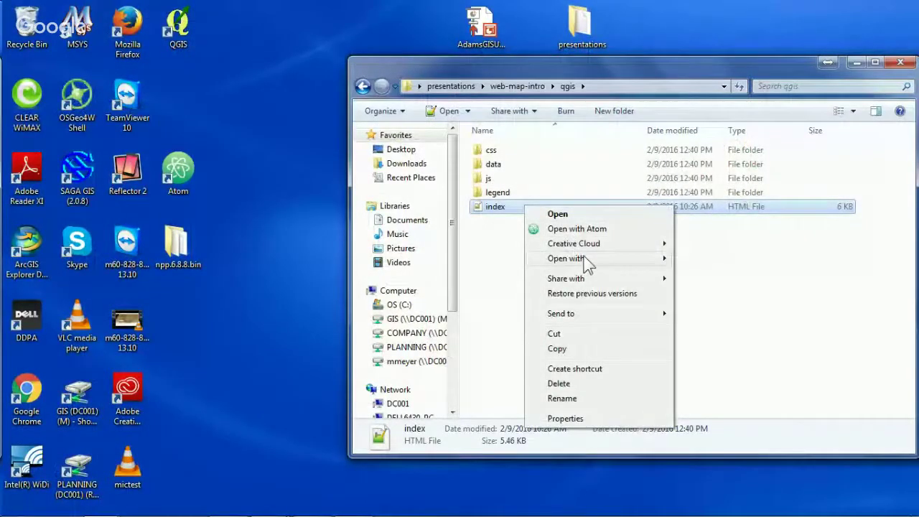
double_click(492, 210)
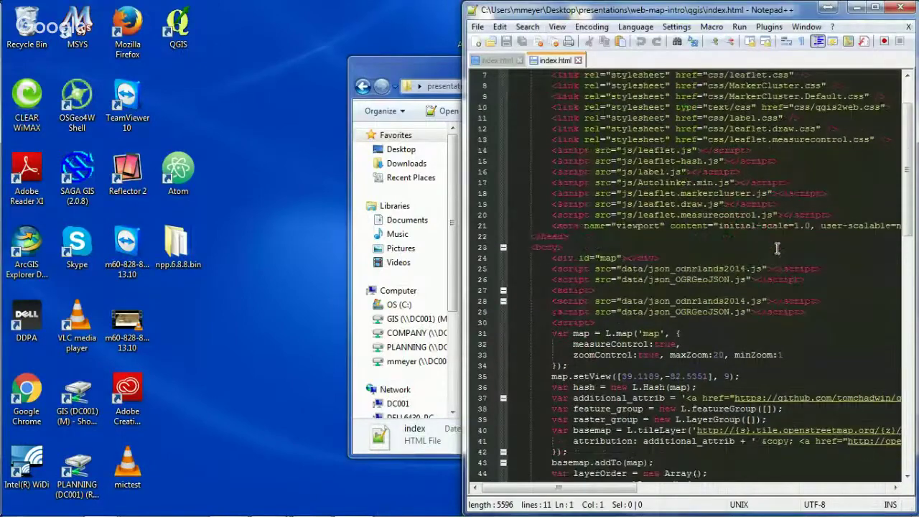
scroll(776, 249, "up", 2)
scroll(776, 248, "down", 20)
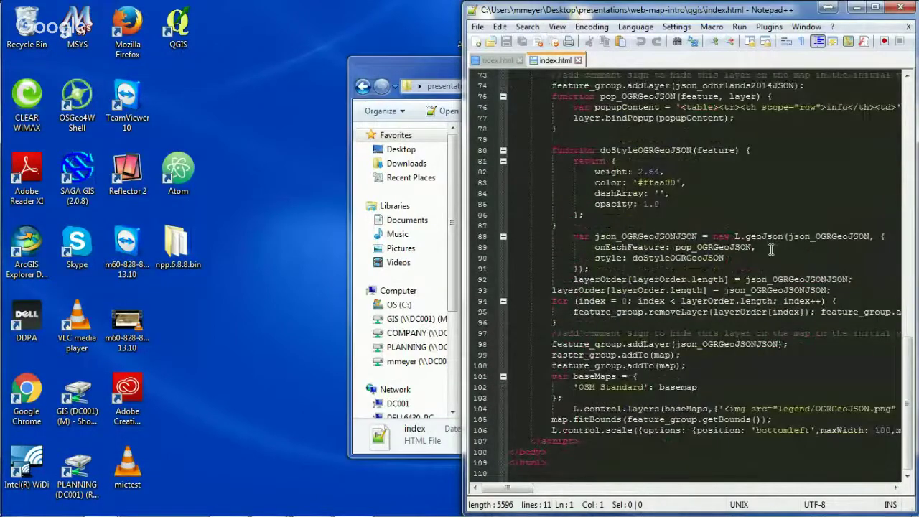
scroll(770, 248, "up", 20)
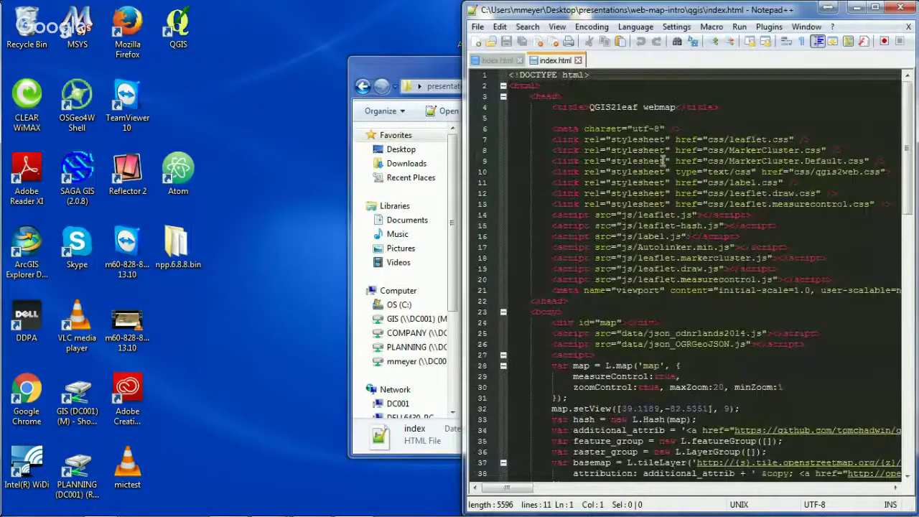
left_click(578, 60)
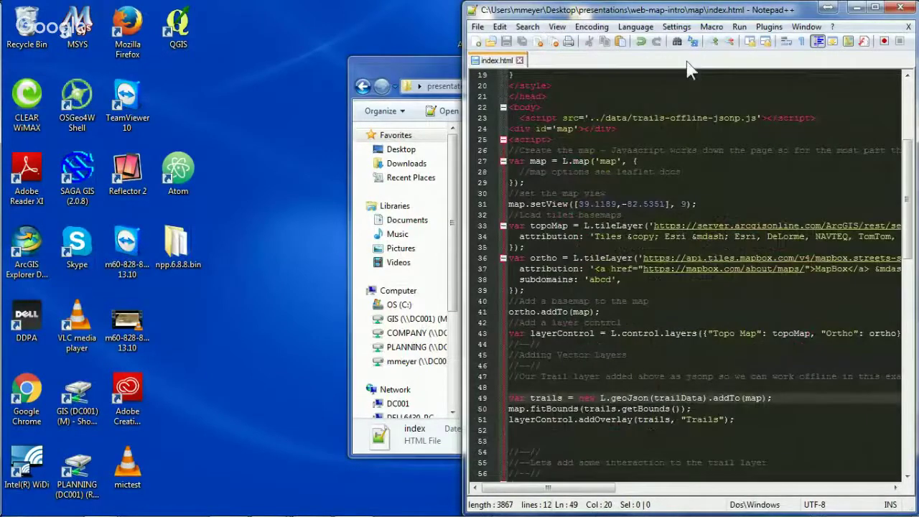
Minimize the qgis folder window and switch to Chrome with the index.html trails map shown beside the code
left_click(421, 64)
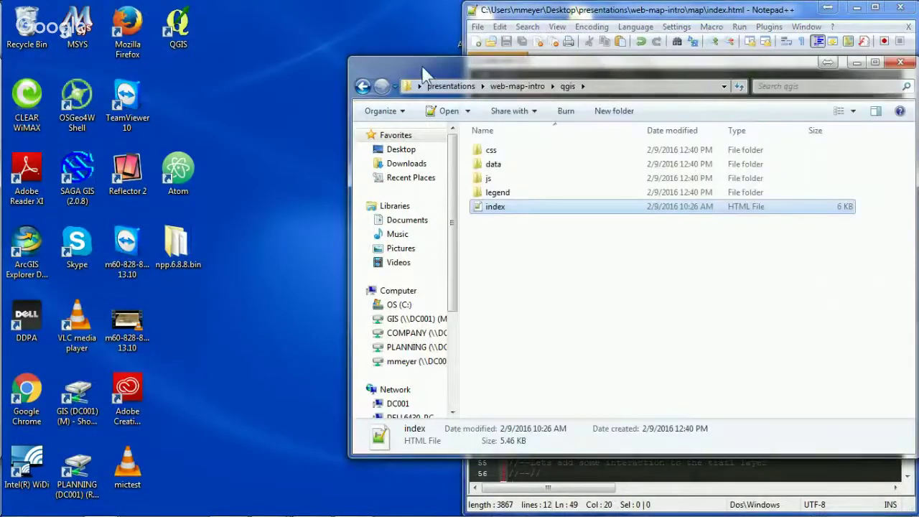
left_click(856, 63)
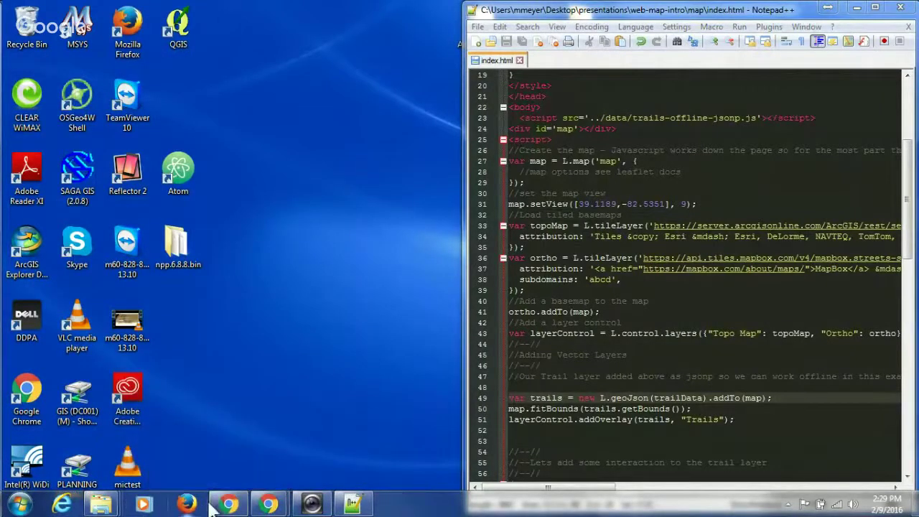
key("alt+Tab")
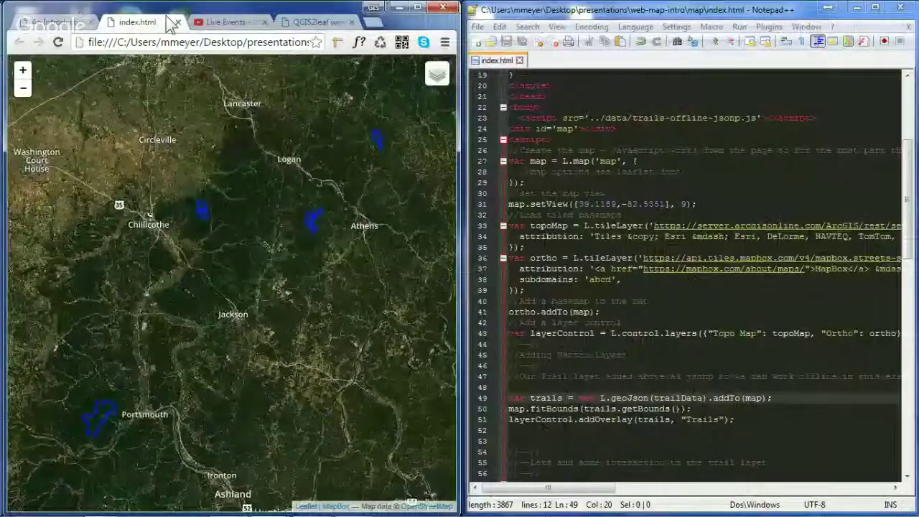
Comment out the basic trails layer code on lines 49 to 51 with /* above and */ below
left_click(547, 388)
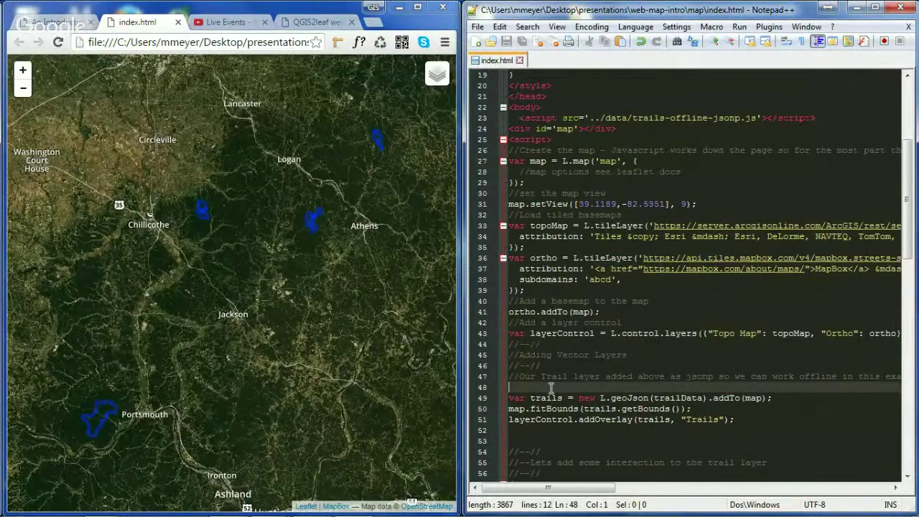
type("/")
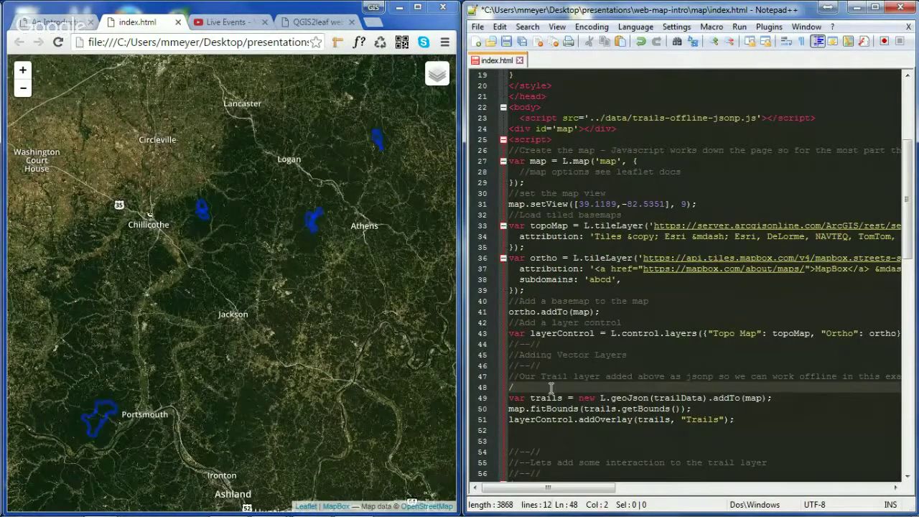
type("*")
key("Down")
key("Down")
key("Down")
key("Down")
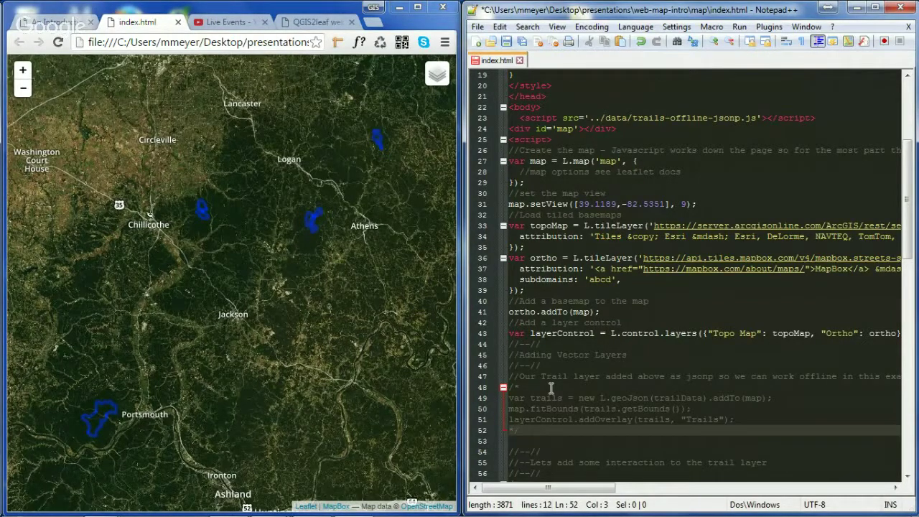
Delete the opening comment mark on line 57, above the basic trail style code
key("Down")
key("Down")
key("Down")
key("Down")
key("Down")
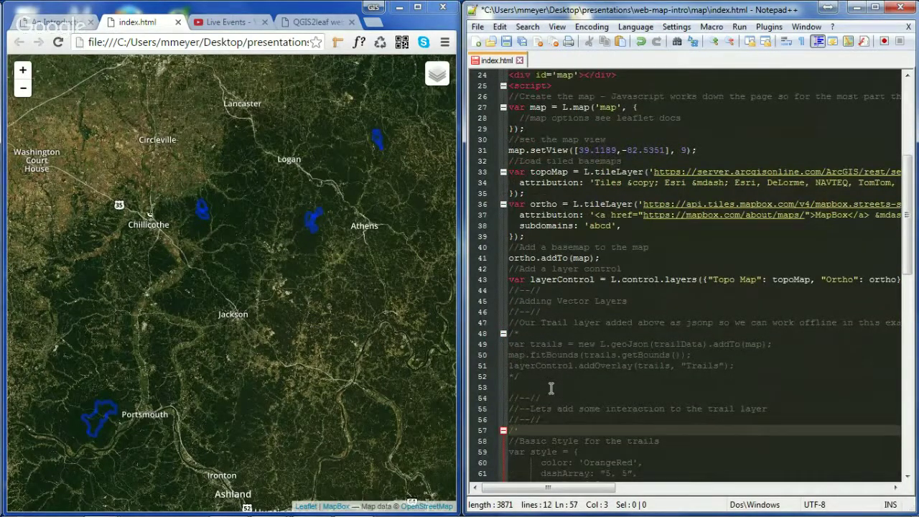
key("BackSpace")
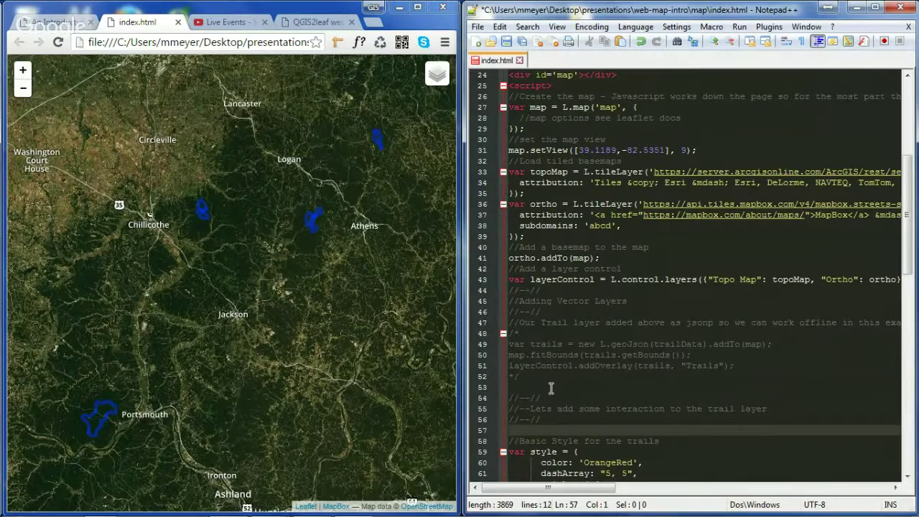
Delete the closing comment mark on line 118, below the Leaflet search code, and save the file
scroll(550, 388, "down", 20)
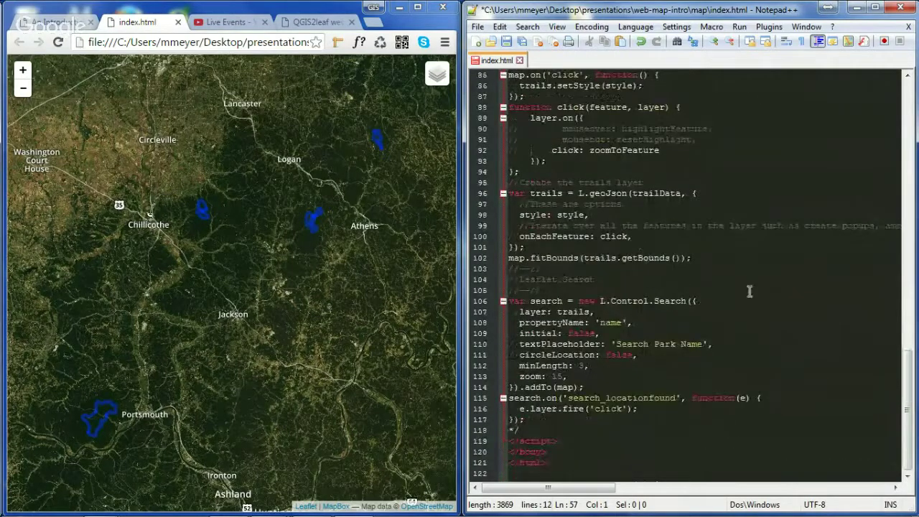
left_click(572, 434)
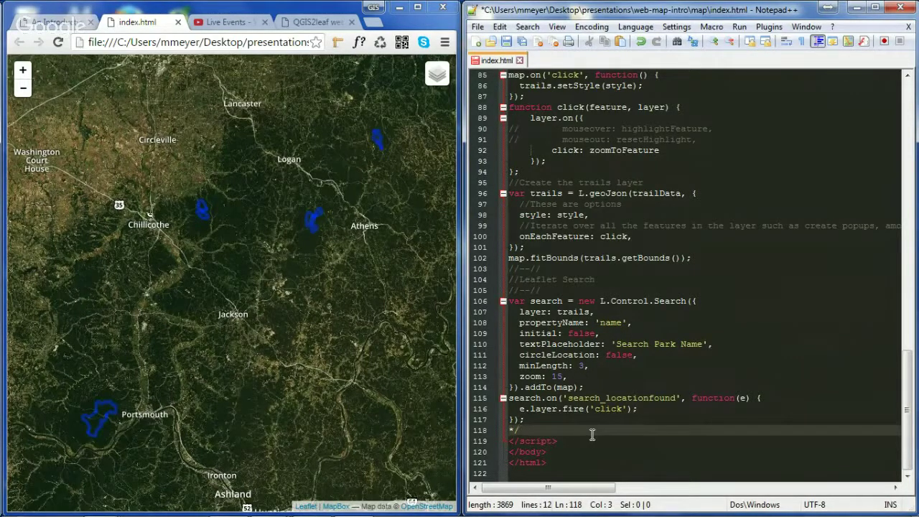
key("ctrl+s")
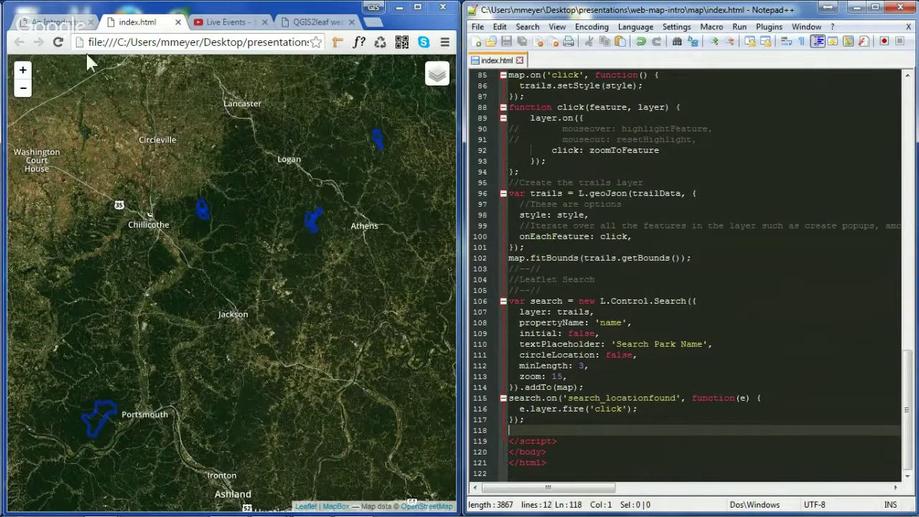
Reload the trails map page and switch its base layer to Topo Map
left_click(57, 42)
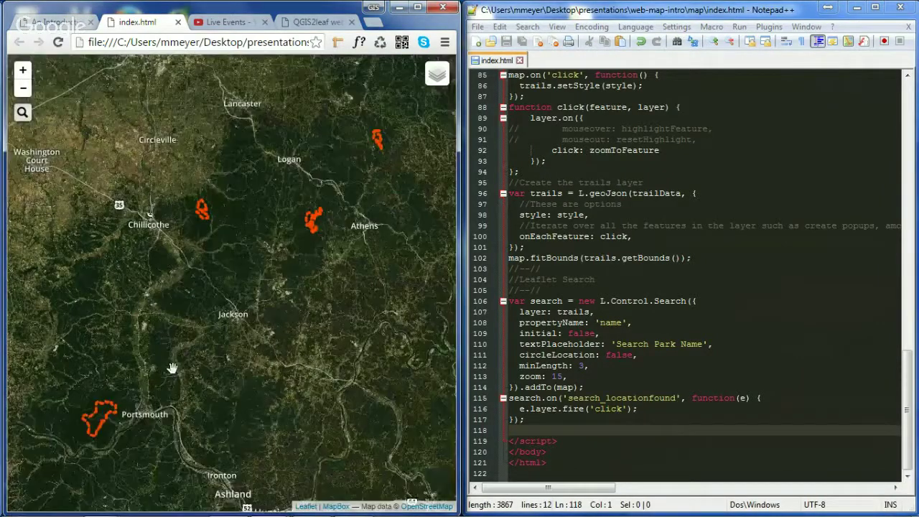
mouse_move(439, 75)
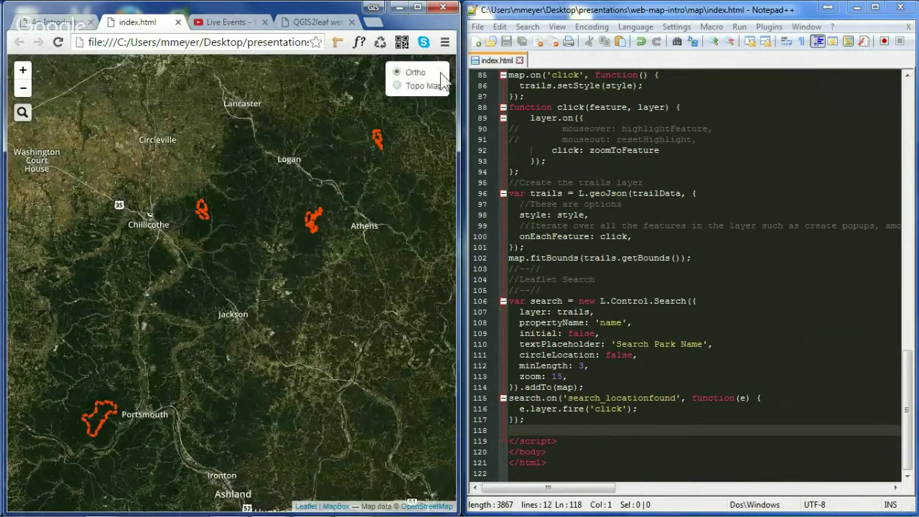
left_click(399, 86)
Zoom to the trails west of Athens, then highlight the outer loop and the inner trail in turn
left_click(321, 231)
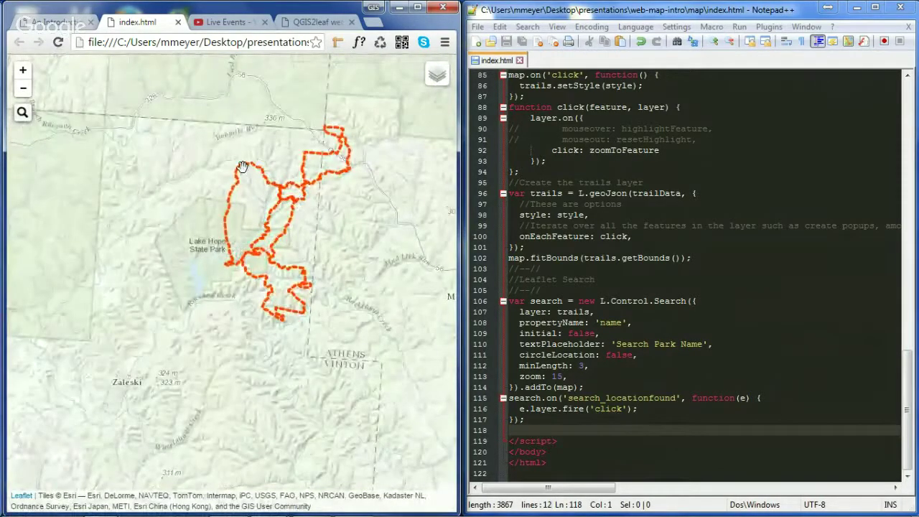
left_click(244, 175)
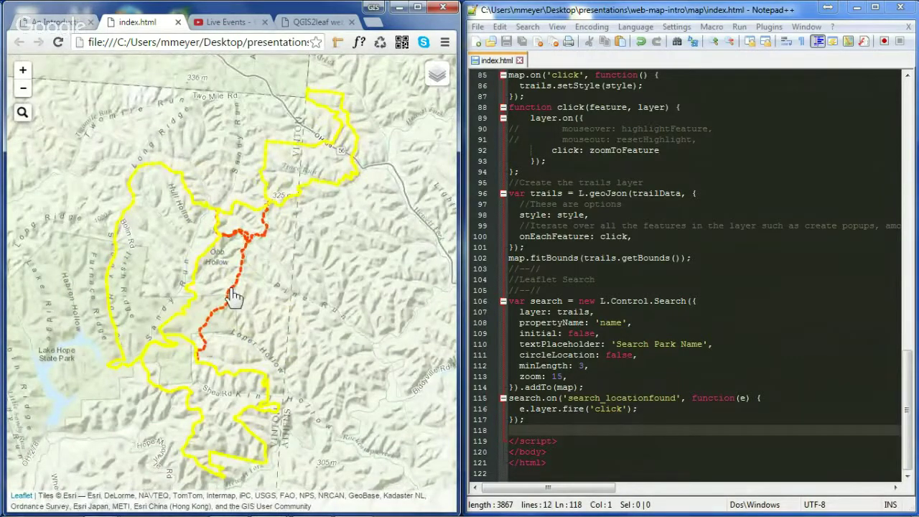
left_click(231, 296)
Try a map search for "shawne", then clear the search text
left_click(23, 115)
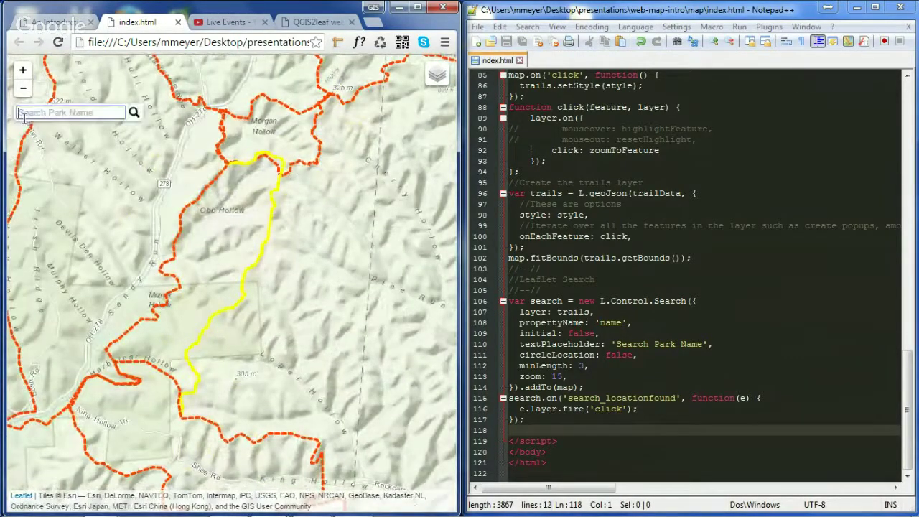
type("shawne")
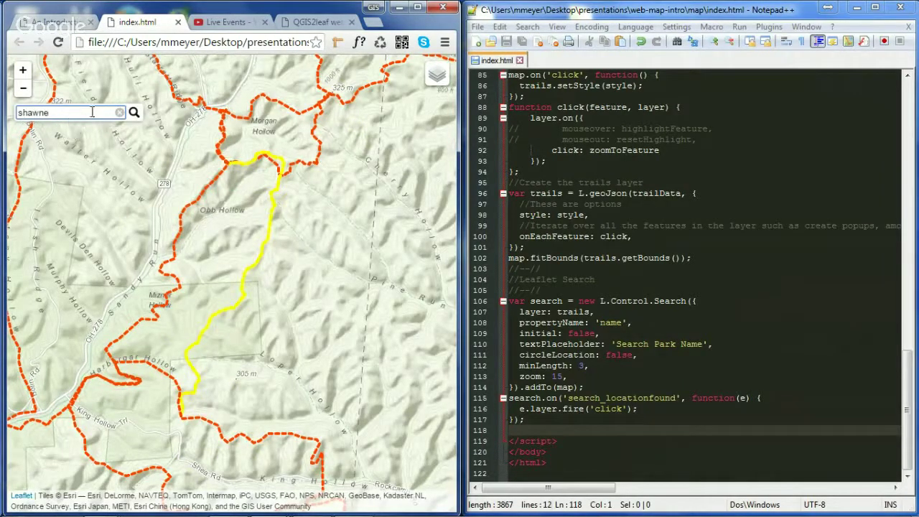
left_click(119, 112)
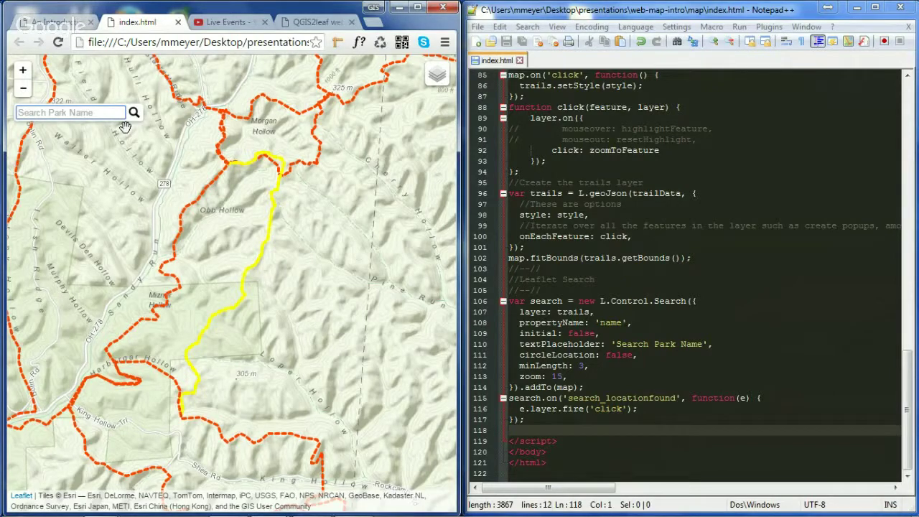
Search the map for "zales", choose Zaleski Detour, then close its popup and clear the trail highlight
type("zales")
left_click(93, 137)
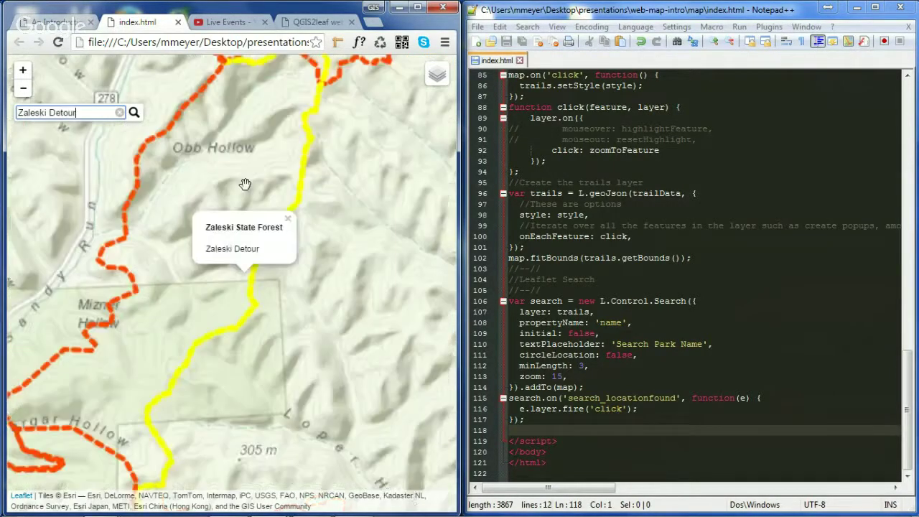
left_click(288, 228)
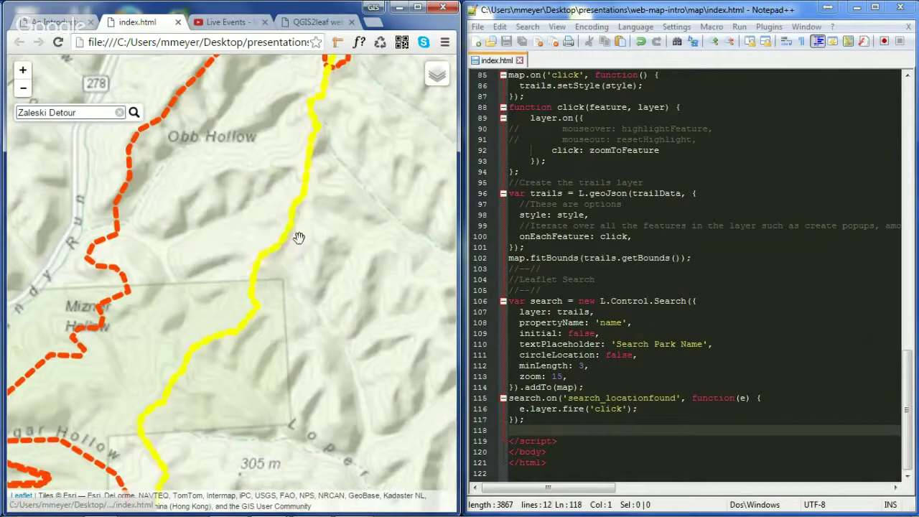
left_click(329, 280)
Look through the trail style, interaction, layer and search code in index.html
left_click(713, 351)
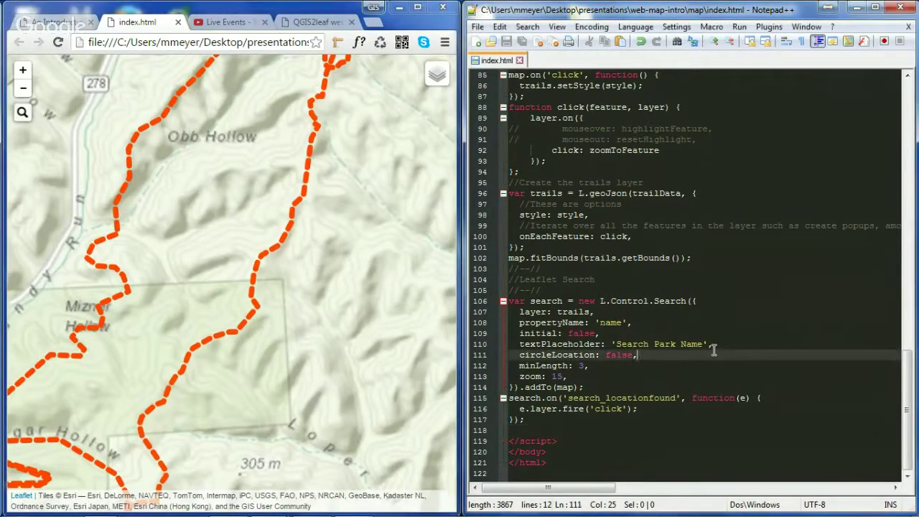
scroll(713, 349, "up", 3)
scroll(689, 303, "up", 4)
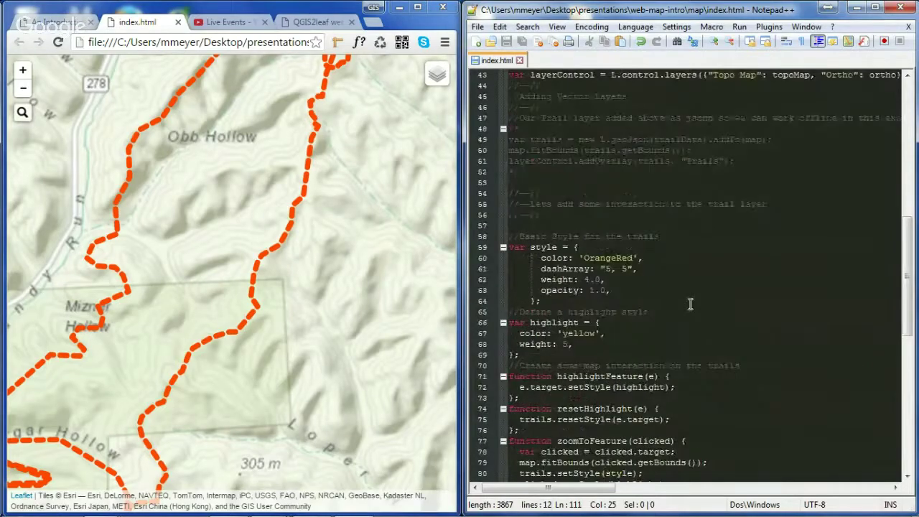
scroll(689, 294, "down", 7)
scroll(689, 289, "down", 7)
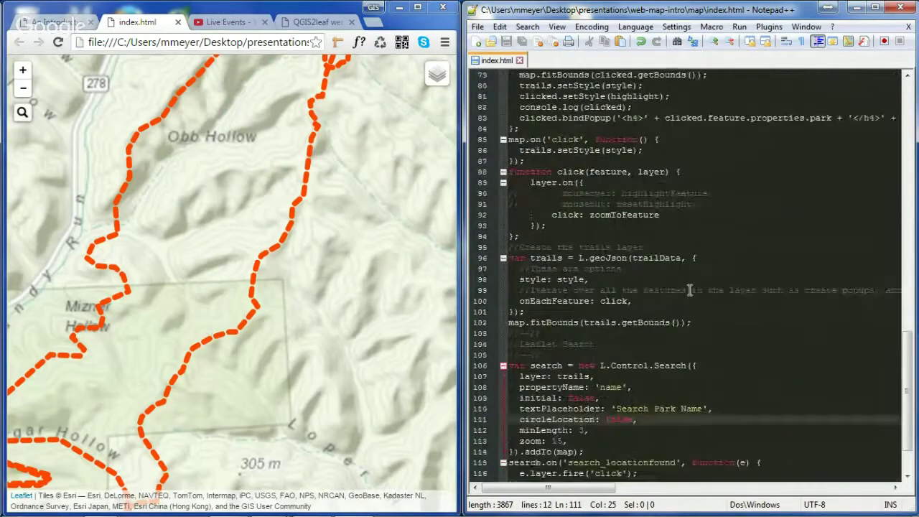
scroll(689, 289, "up", 4)
scroll(688, 289, "up", 9)
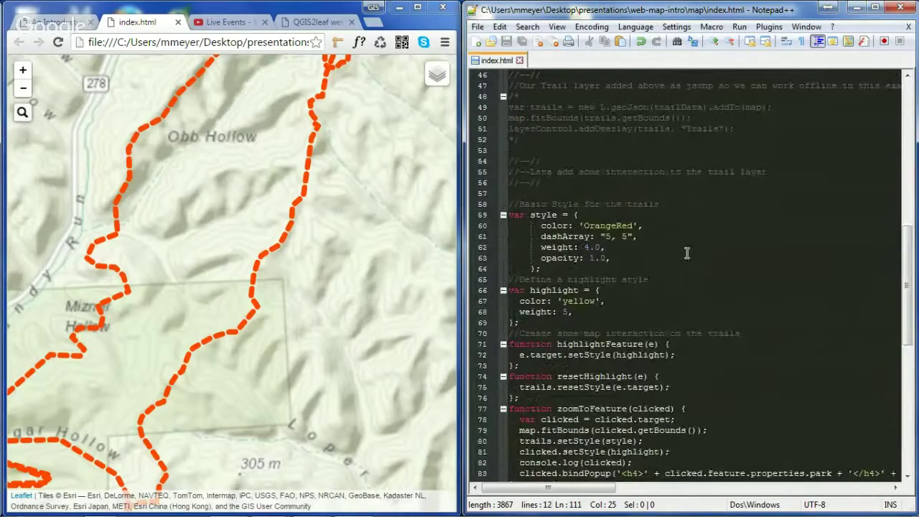
Maximize the code editor and select the style and highlight definitions on lines 59 to 69
left_click(874, 7)
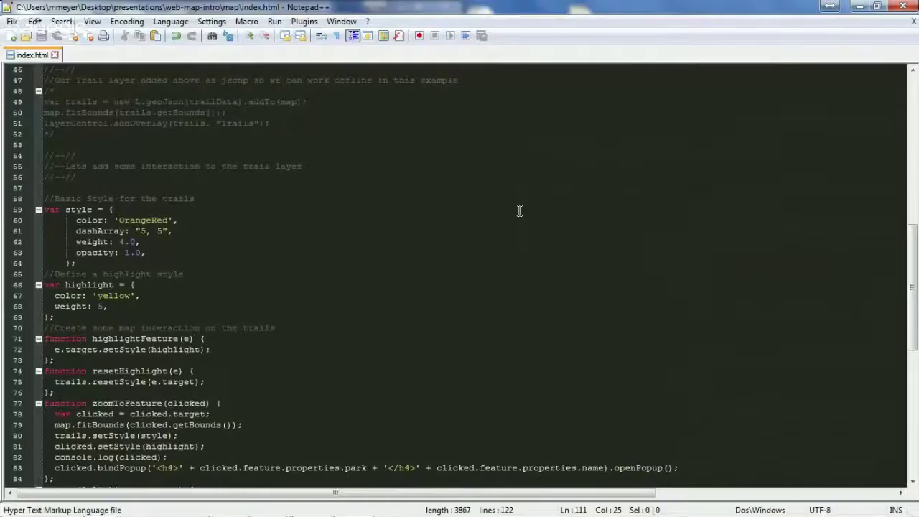
left_click(323, 269)
left_click(55, 316)
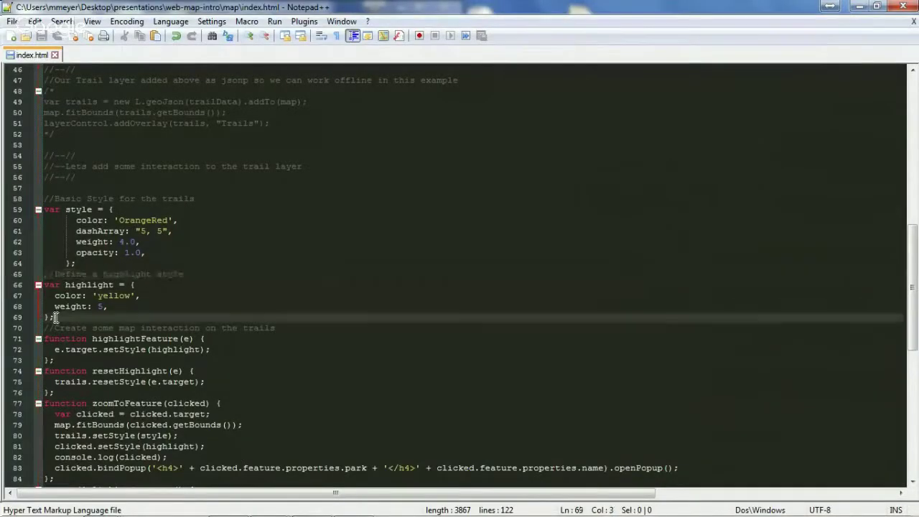
left_click_drag(55, 316, 43, 209)
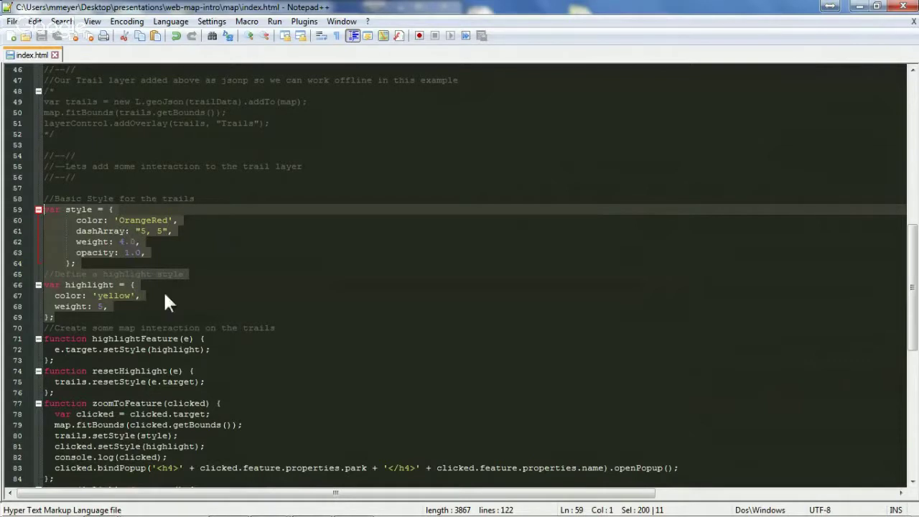
Select the highlightFeature function on lines 71 to 73 and view the interaction functions below it
left_click(53, 359)
left_click_drag(53, 358, 45, 338)
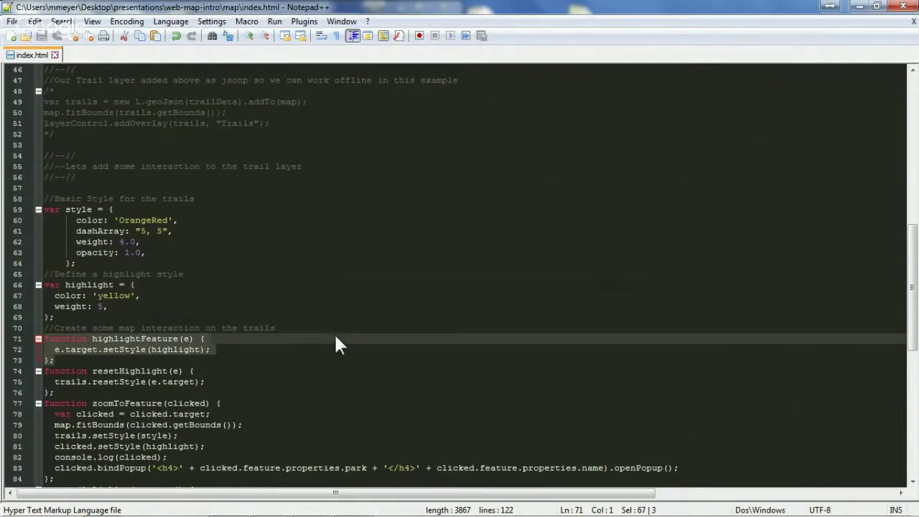
scroll(333, 332, "down", 4)
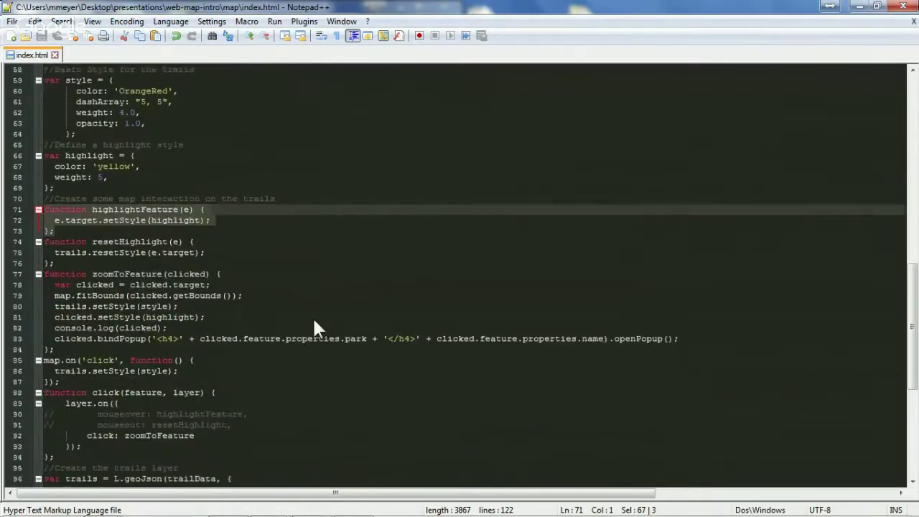
Select the trails layer definition on lines 96 to 101, then its style option on line 98
scroll(314, 325, "down", 2)
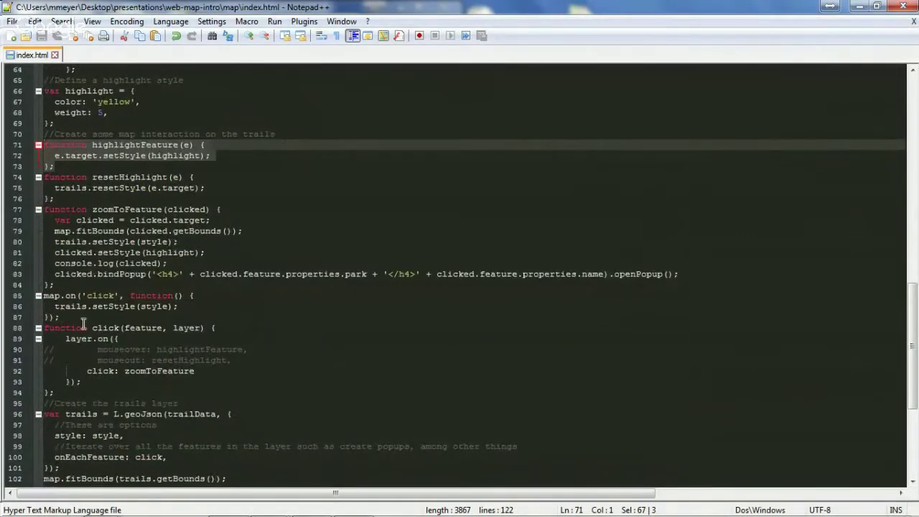
scroll(99, 331, "down", 2)
scroll(100, 334, "down", 2)
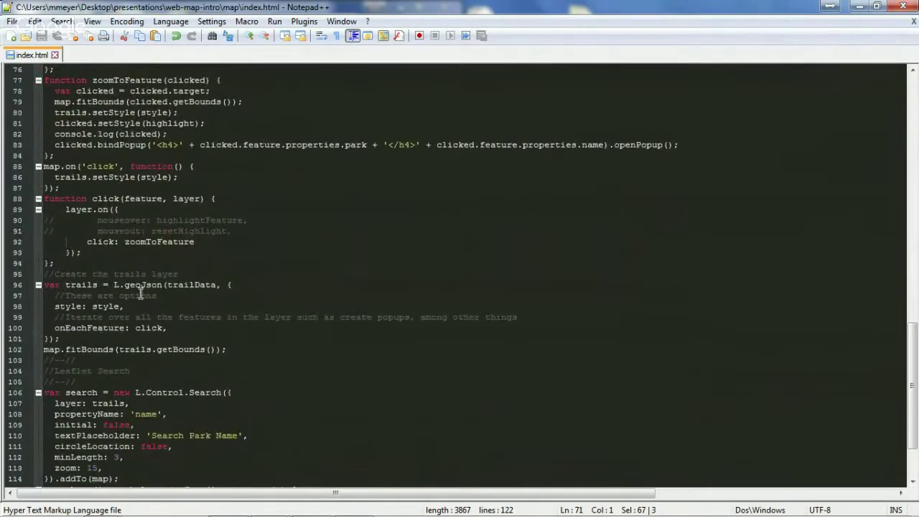
left_click_drag(60, 338, 50, 284)
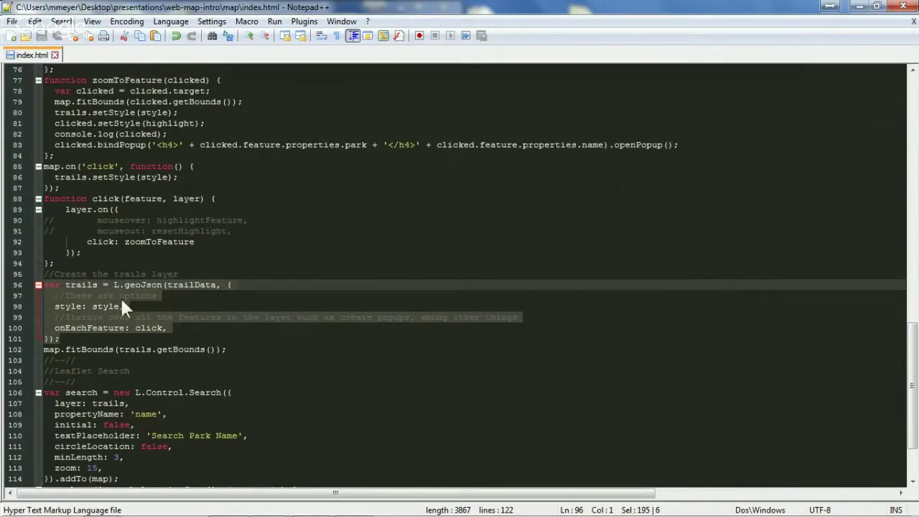
left_click(69, 306)
left_click_drag(123, 306, 39, 307)
Review the interaction functions and select the onEachFeature option on line 100 and the map.fitBounds call on line 102
scroll(158, 226, "up", 7)
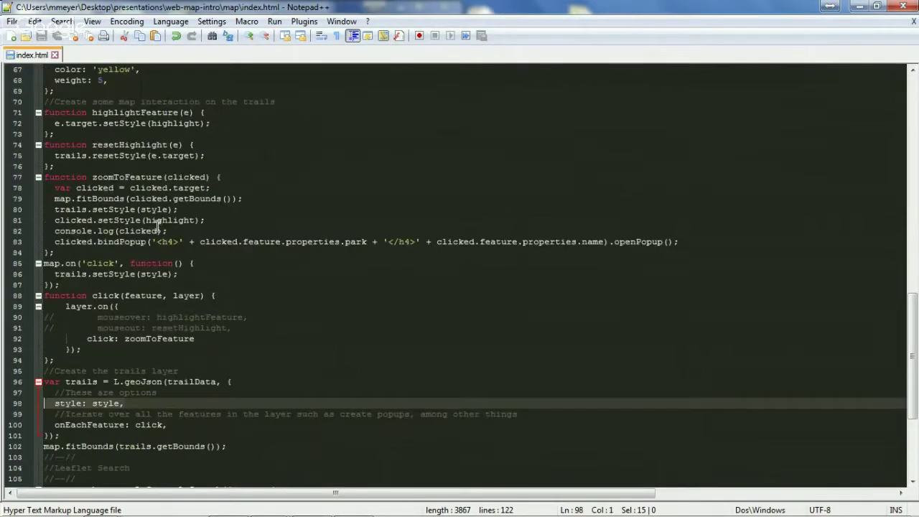
scroll(107, 137, "down", 8)
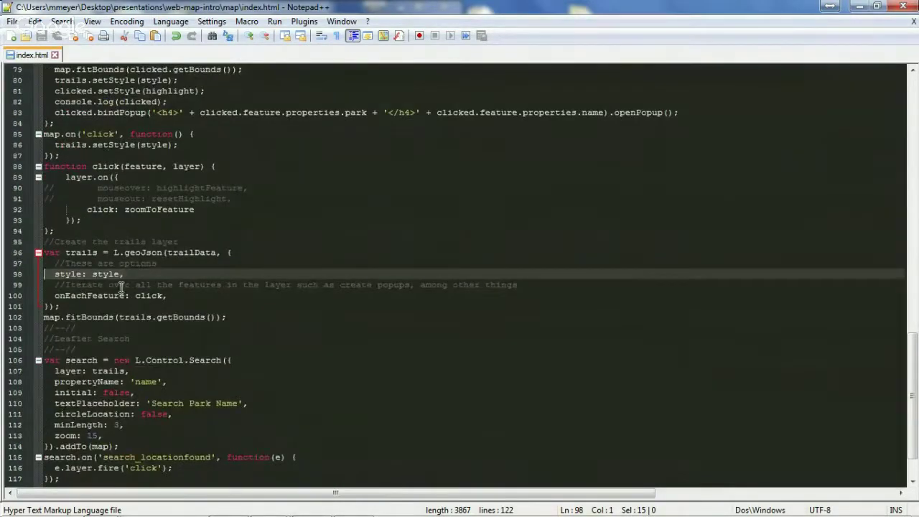
left_click(168, 295)
left_click_drag(169, 295, 32, 305)
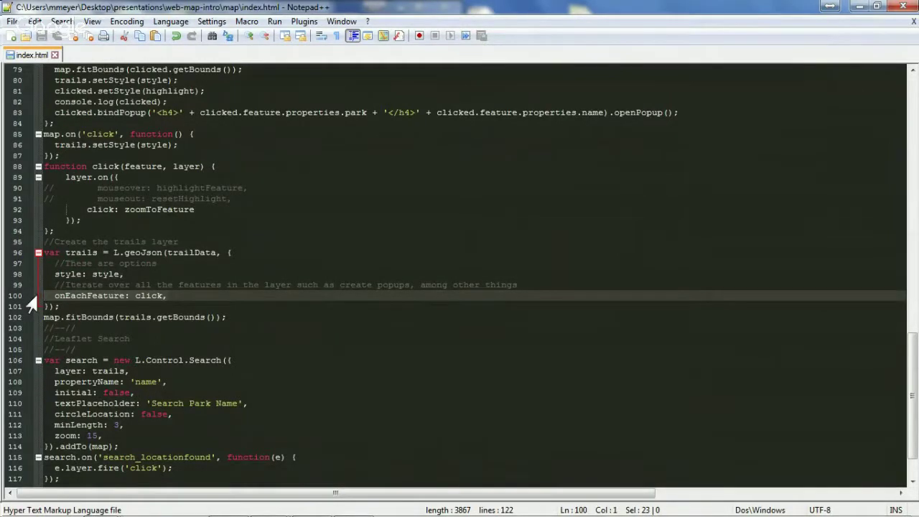
scroll(153, 269, "up", 3)
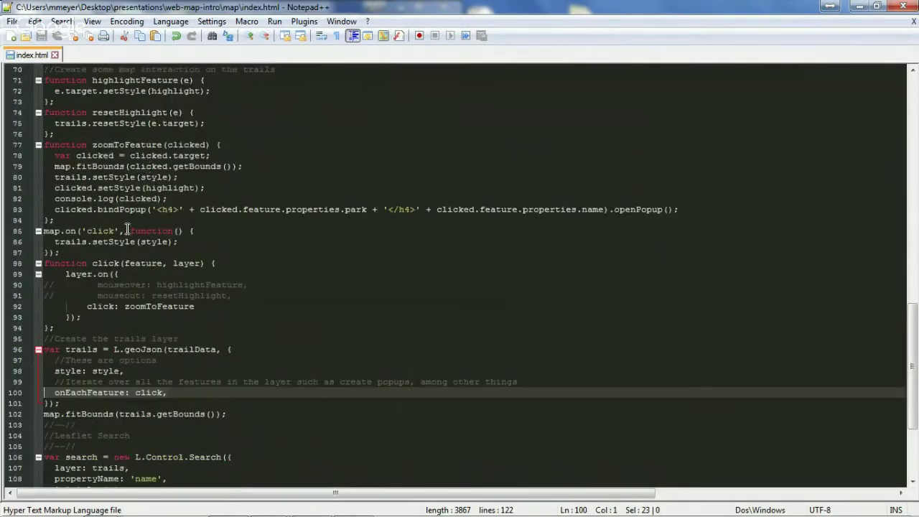
scroll(128, 229, "down", 3)
left_click_drag(228, 316, 24, 321)
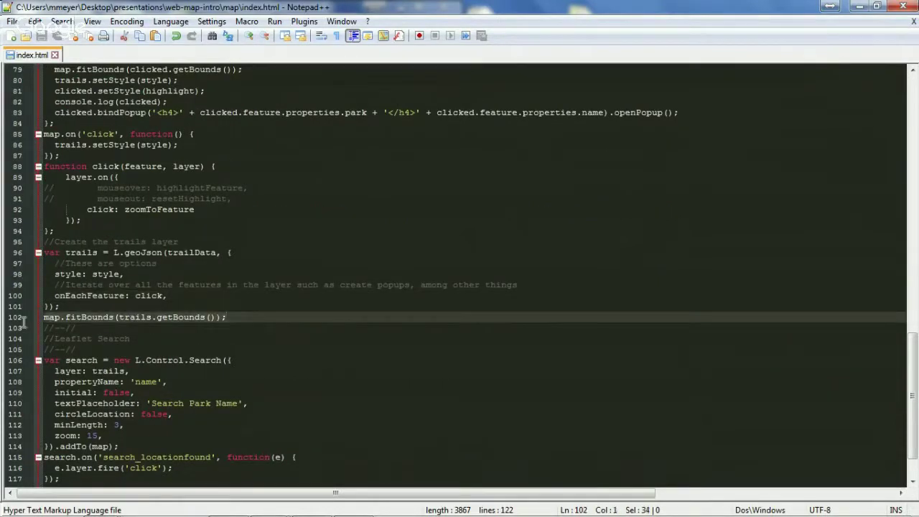
Select the Leaflet search control and its search_locationfound handler on lines 106 to 117, then review the rest of the script
scroll(191, 311, "down", 2)
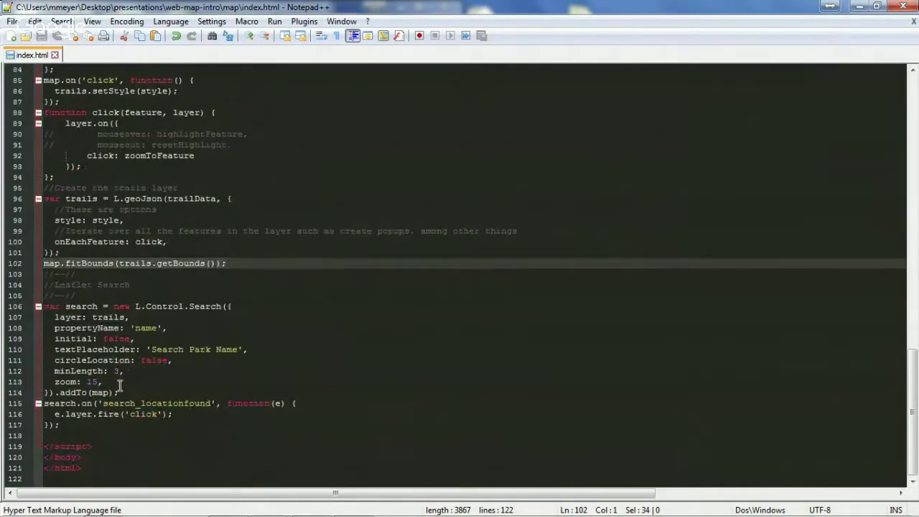
left_click_drag(119, 392, 41, 307)
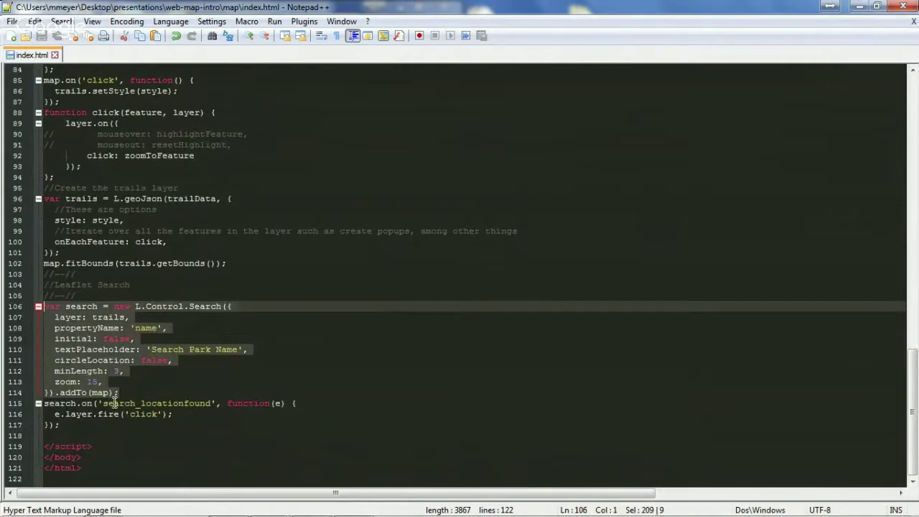
left_click_drag(61, 425, 43, 306)
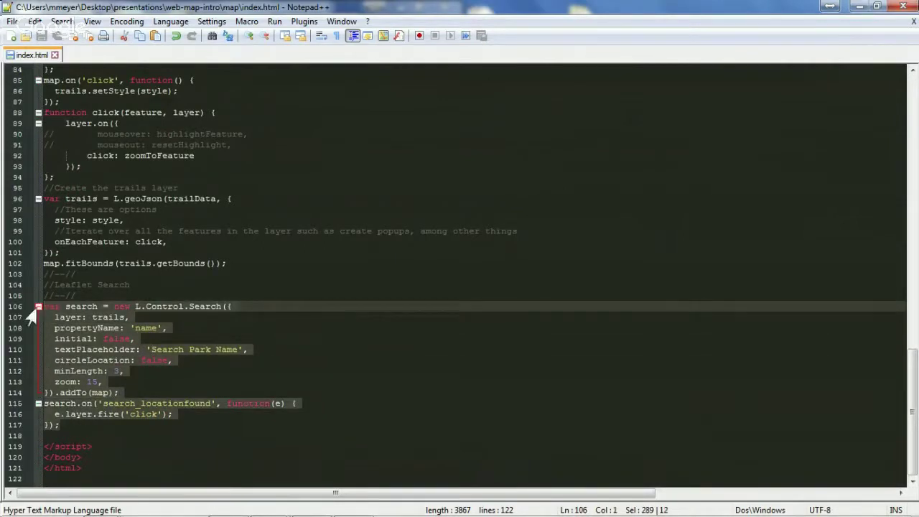
scroll(250, 316, "up", 15)
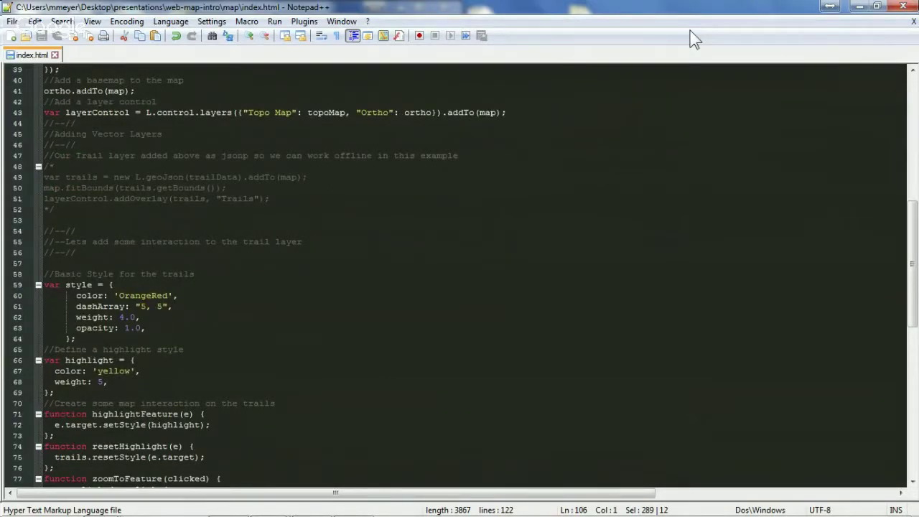
scroll(505, 277, "down", 1)
scroll(505, 276, "down", 14)
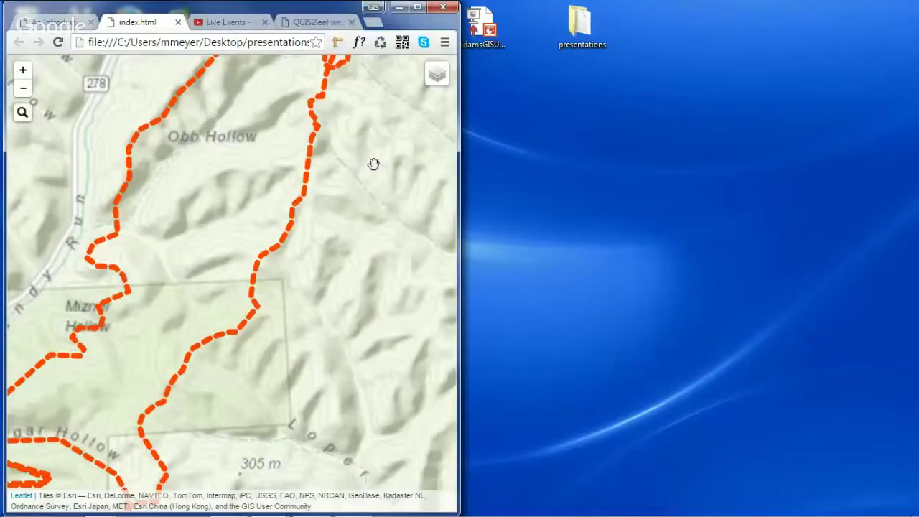
Maximize the browser window with the trail map and bring the whole Zaleski trail network into view
key("super+Up")
scroll(466, 207, "down", 2)
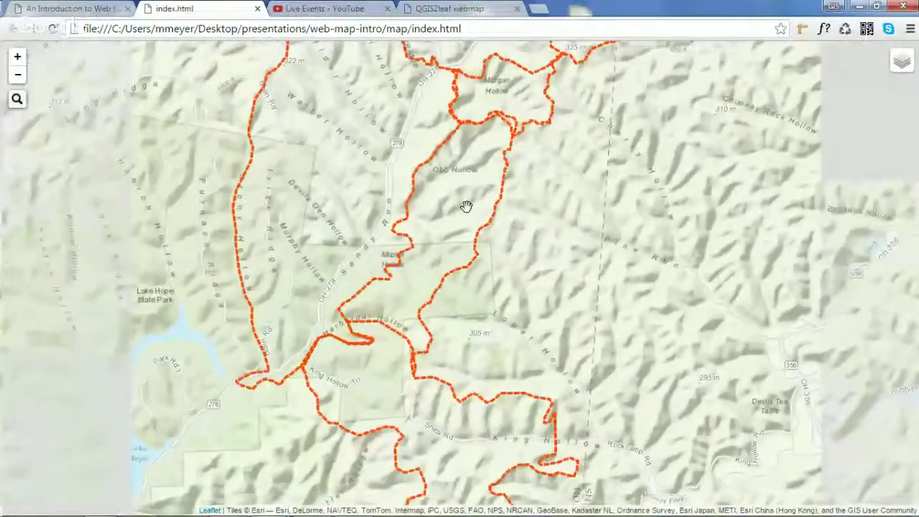
left_click_drag(608, 205, 492, 252)
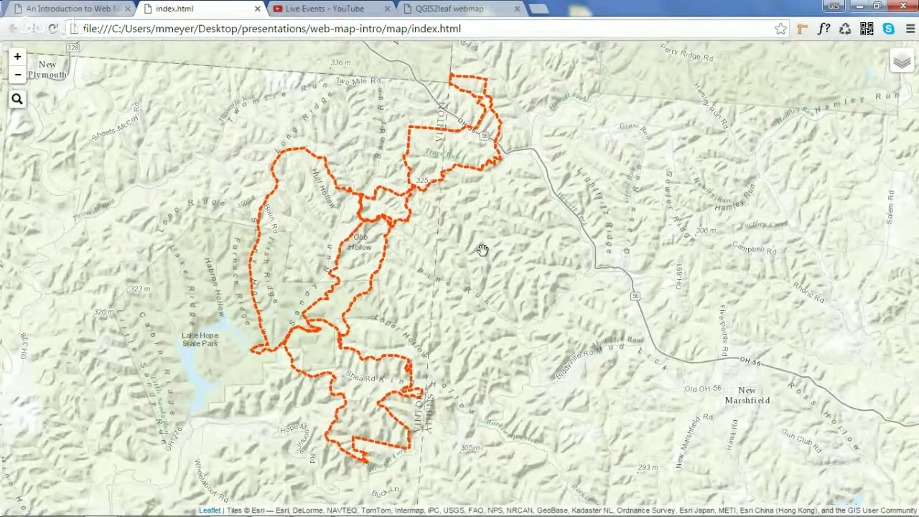
Open and close the popups of the Zaleski Trail and the inner trail through Obb Hollow, then zoom the map out
left_click(321, 165)
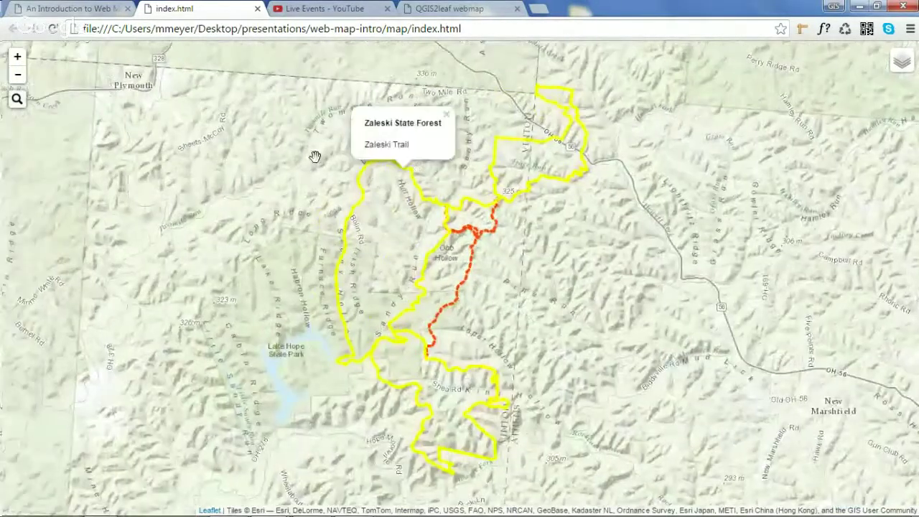
left_click(445, 122)
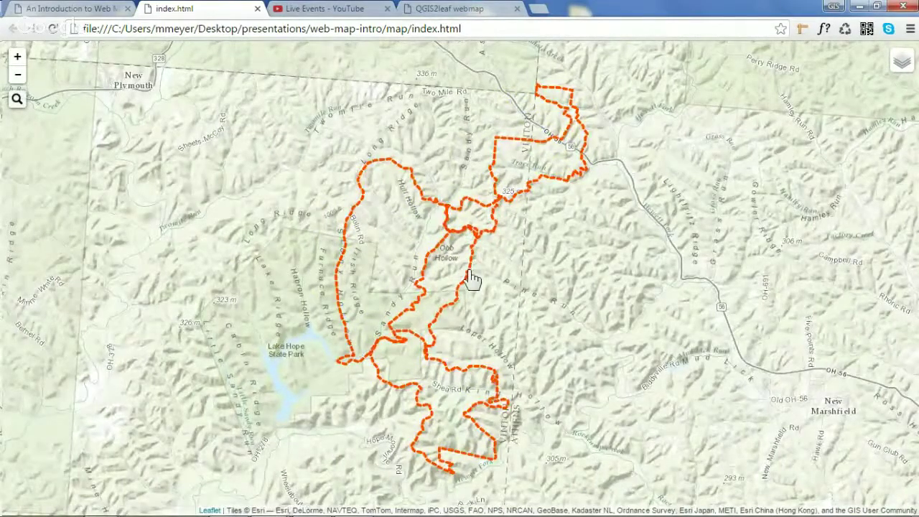
left_click(468, 267)
left_click(540, 180)
scroll(585, 228, "down", 2)
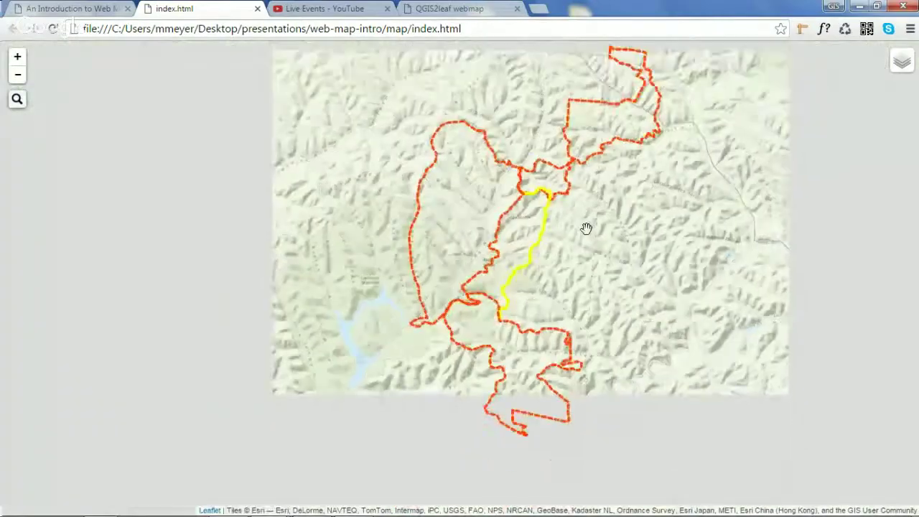
Open and dismiss the park name search, clearing the trail highlight, and zoom back in on the inner trail
left_click(18, 99)
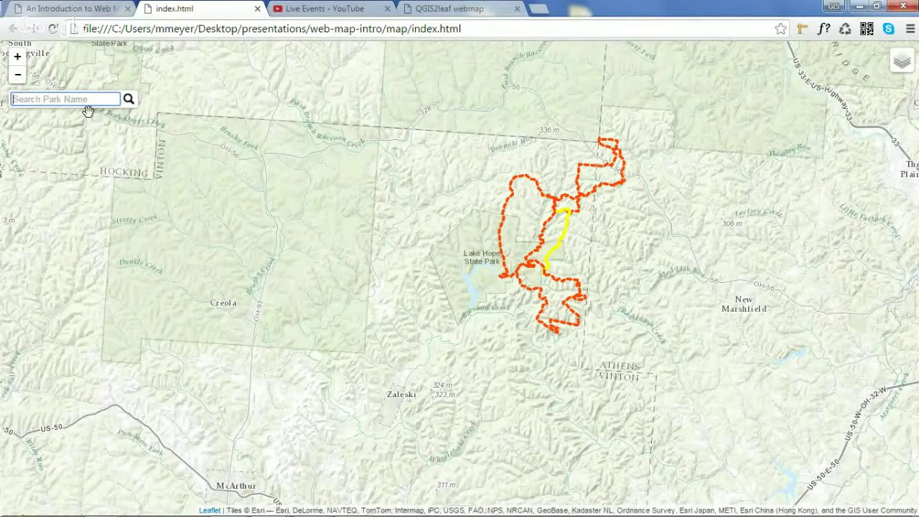
left_click_drag(105, 148, 107, 148)
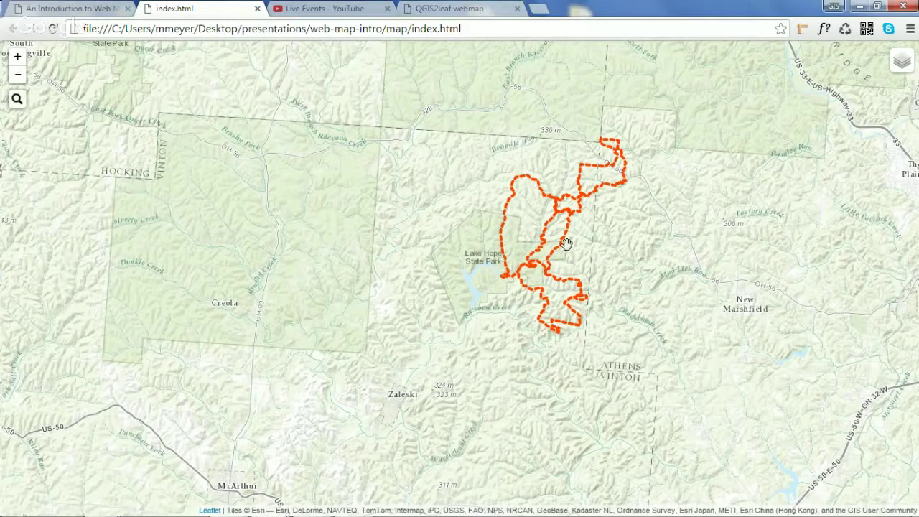
scroll(556, 229, "up", 3)
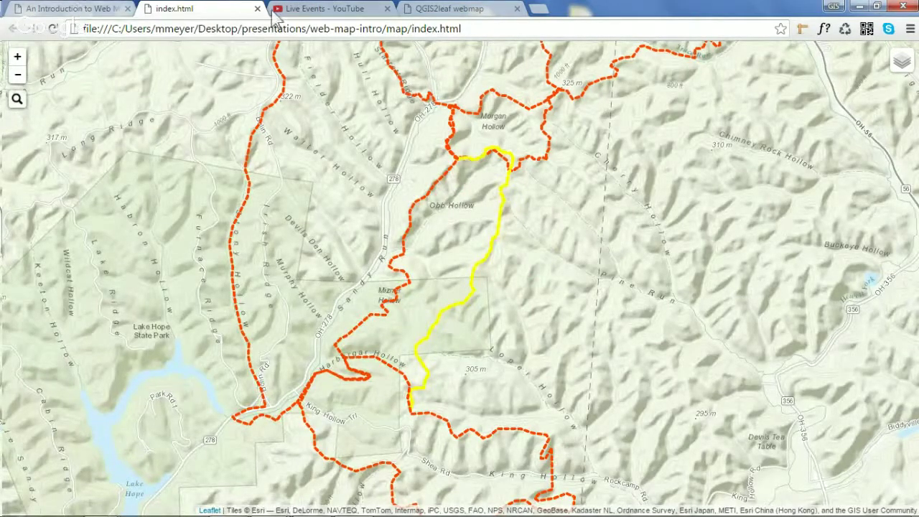
Switch to the web mapping presentation, advance to the QGIS Plugin slide and zoom its embedded map in on Ohio
left_click(80, 9)
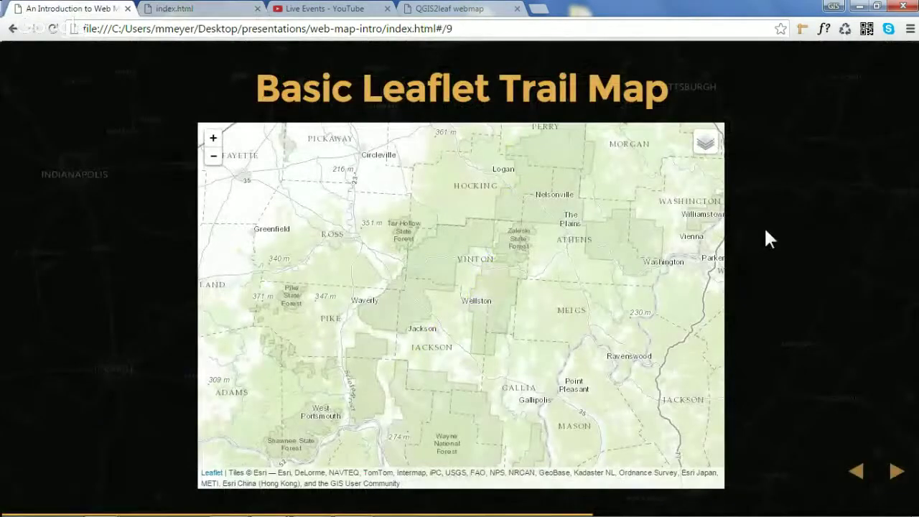
key("Right")
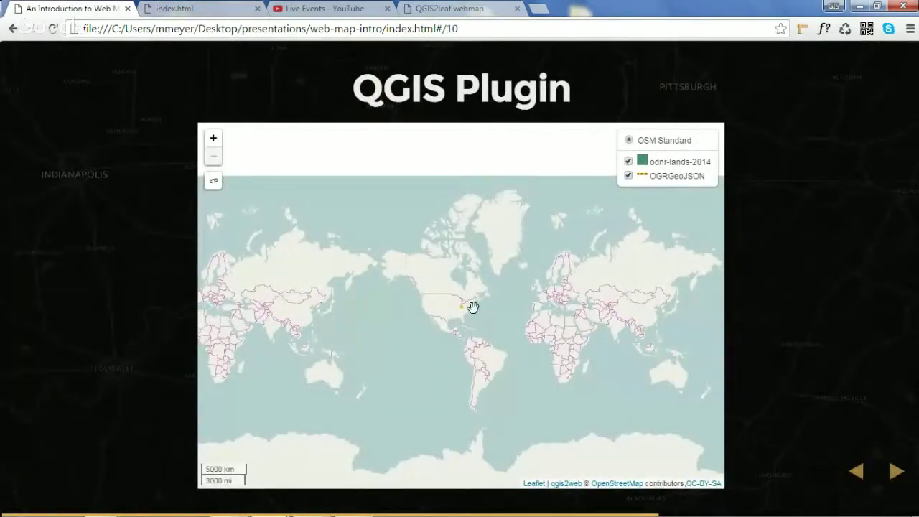
scroll(471, 307, "up", 1)
scroll(460, 307, "up", 1)
scroll(459, 307, "up", 5)
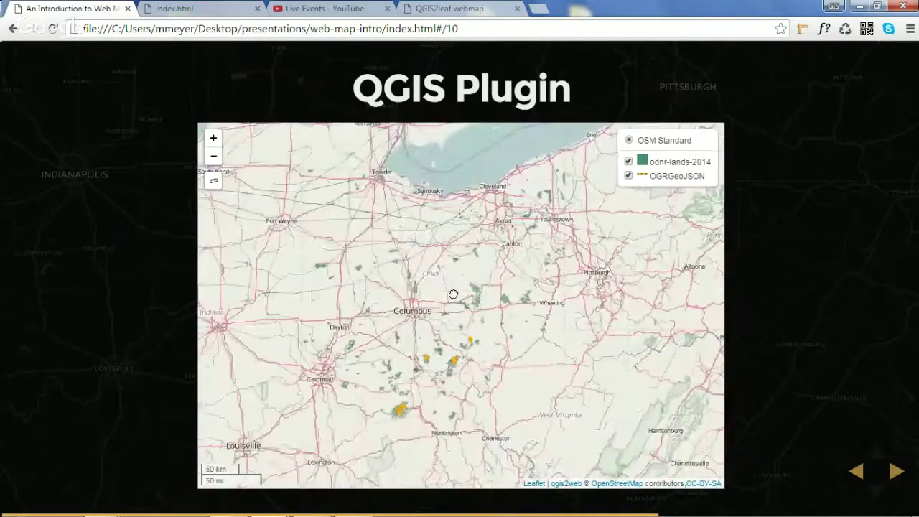
Zoom the embedded map in on southeastern Ohio, then open and close the popup of the trail south of Zanesville
scroll(488, 302, "up", 2)
left_click_drag(548, 379, 507, 271)
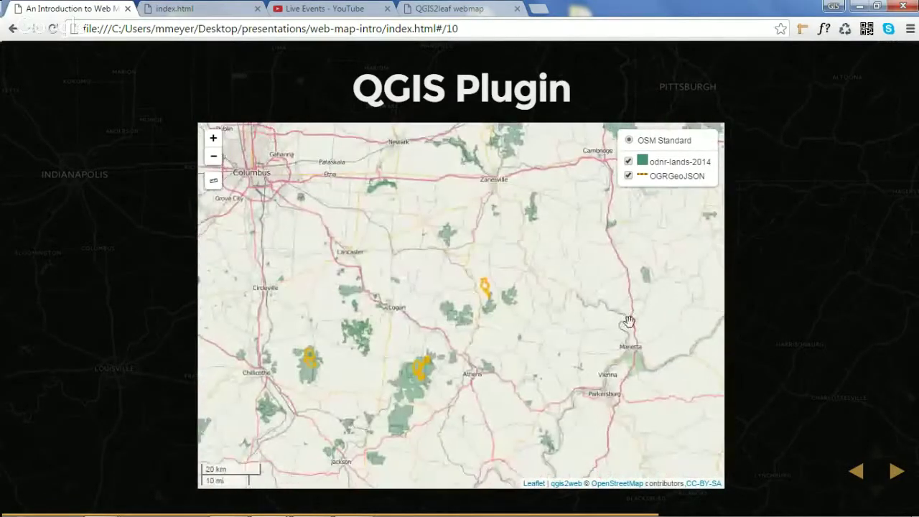
left_click(485, 293)
left_click(546, 203)
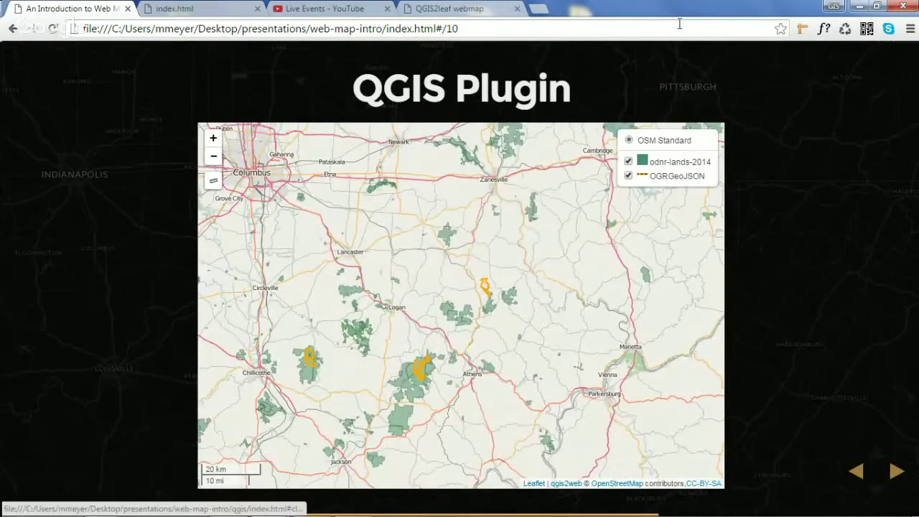
Dock the presentation beside the file explorer, go up to the web-map-intro folder and select its qgis folder
key("super+Left")
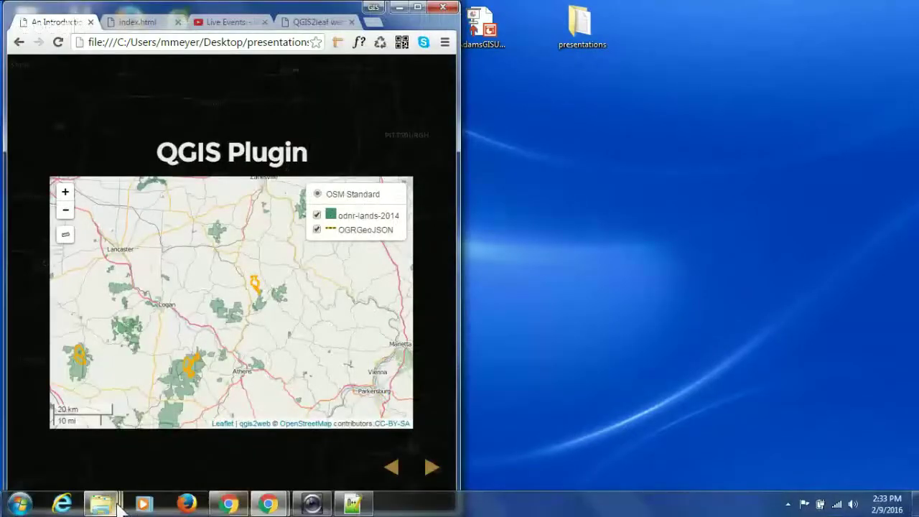
mouse_move(101, 504)
mouse_move(108, 445)
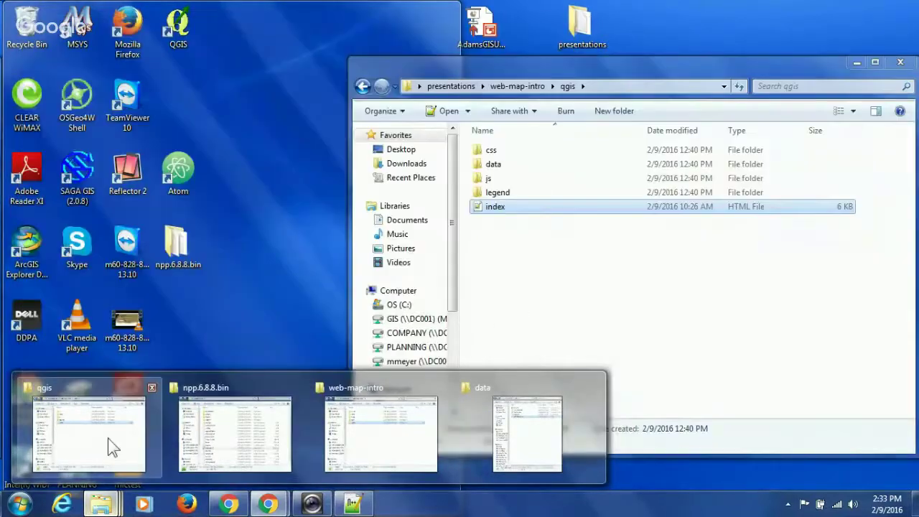
left_click(108, 438)
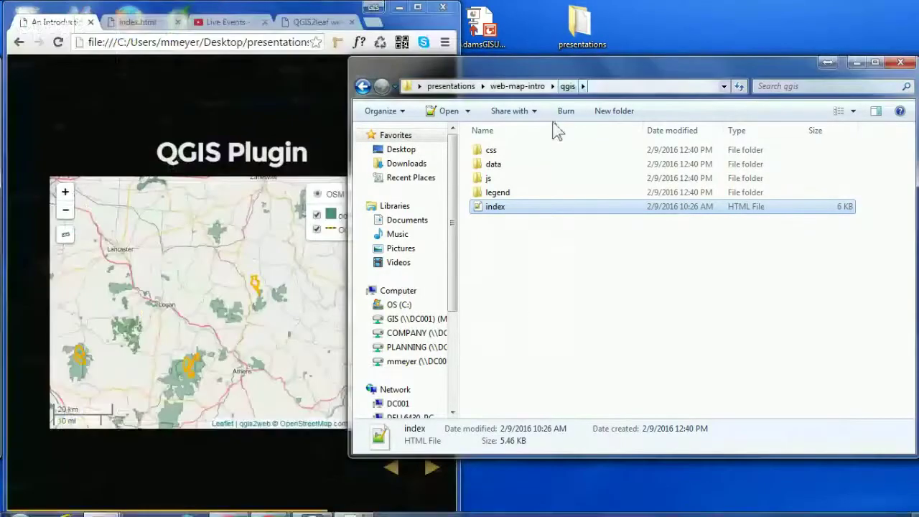
left_click(517, 86)
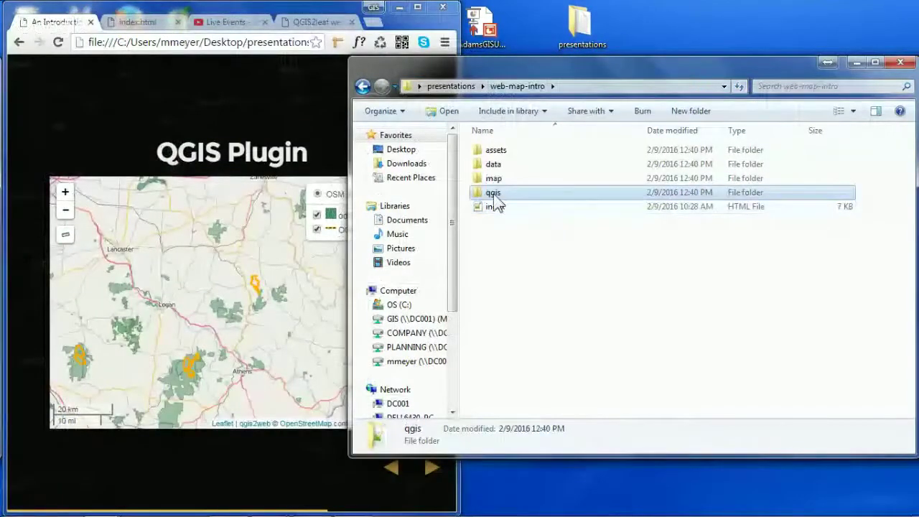
left_click(491, 194)
left_click(478, 199)
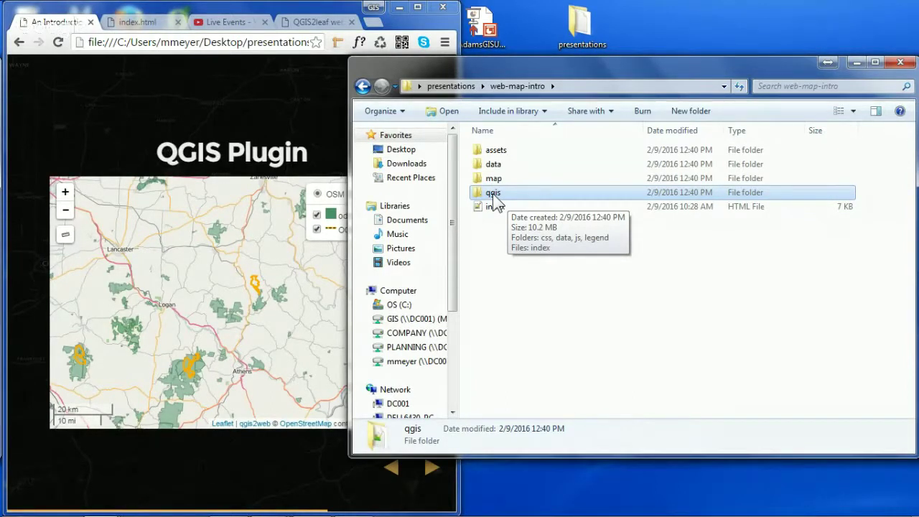
Return to the maximized presentation, show the Advanced Leaflet Map slide's Custom Styles (CSS) item, and go back to the QGIS Plugin slide
left_click(851, 62)
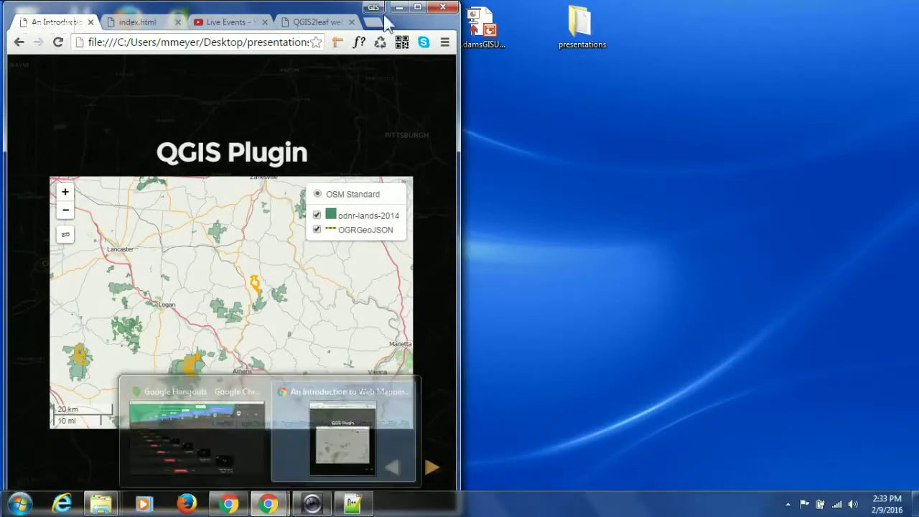
left_click(418, 7)
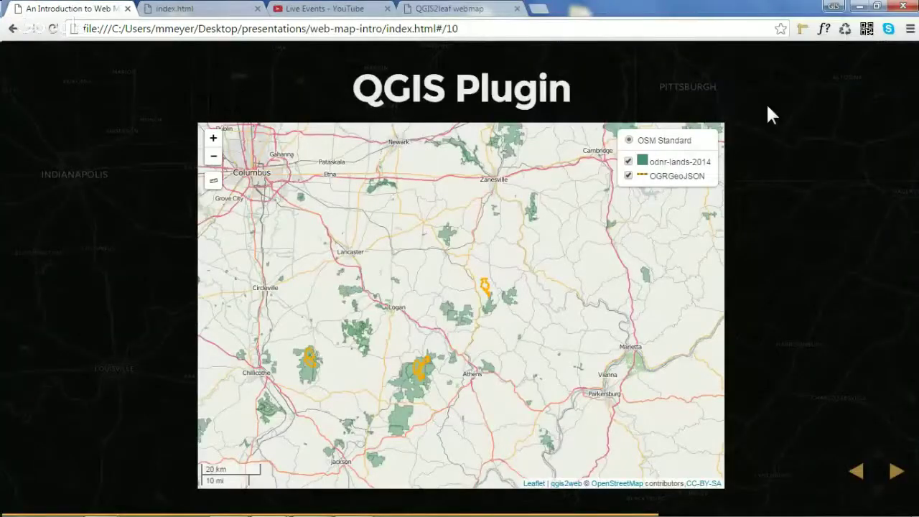
key("Right")
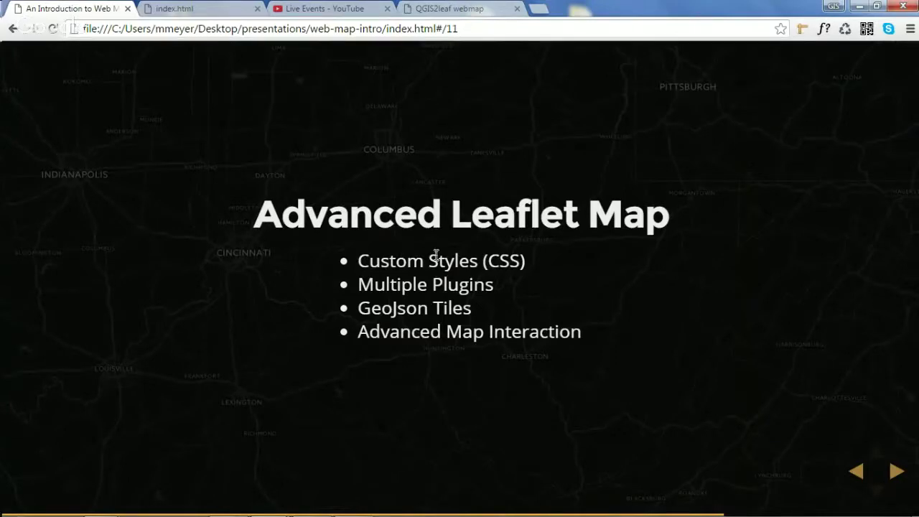
left_click_drag(525, 261, 354, 264)
key("Left")
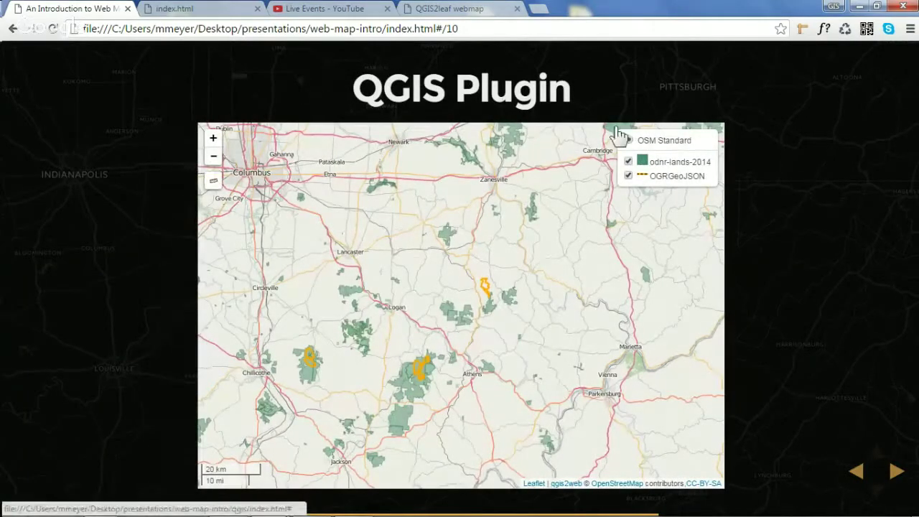
Check the popup of the trail south of Zanesville, then show the Advanced Leaflet Map slide's GeoJson Tiles item and return to the QGIS Plugin slide
left_click(485, 286)
left_click(549, 196)
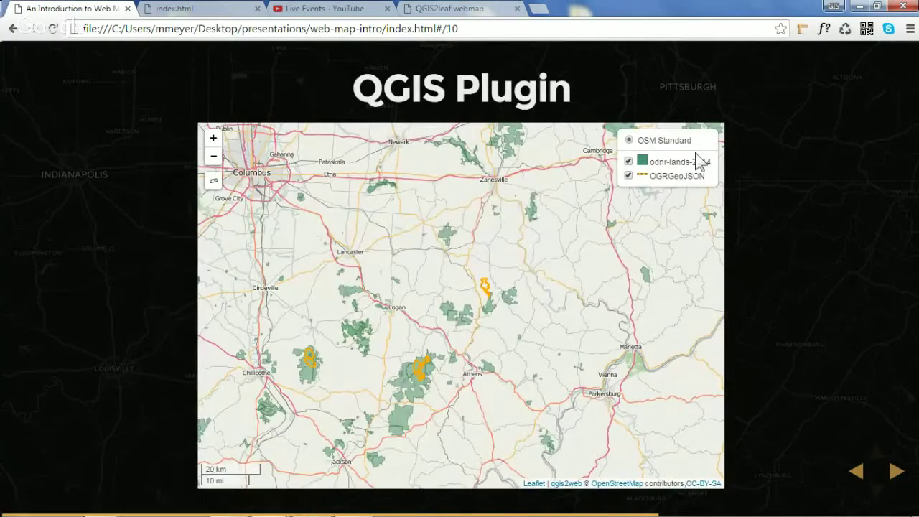
left_click(896, 473)
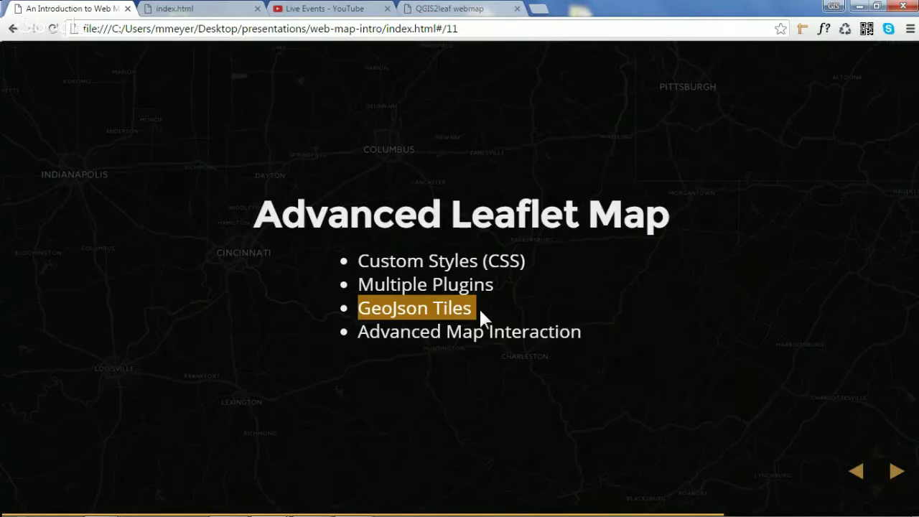
left_click(856, 472)
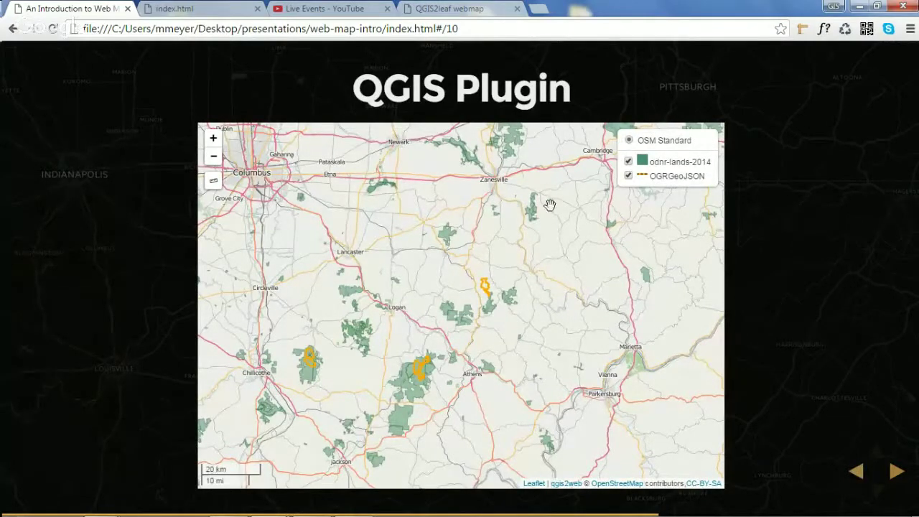
Switch to the QGIS2leaf webmap page and inspect the map's leaflet-zoom-animated svg element in the developer tools
left_click(500, 10)
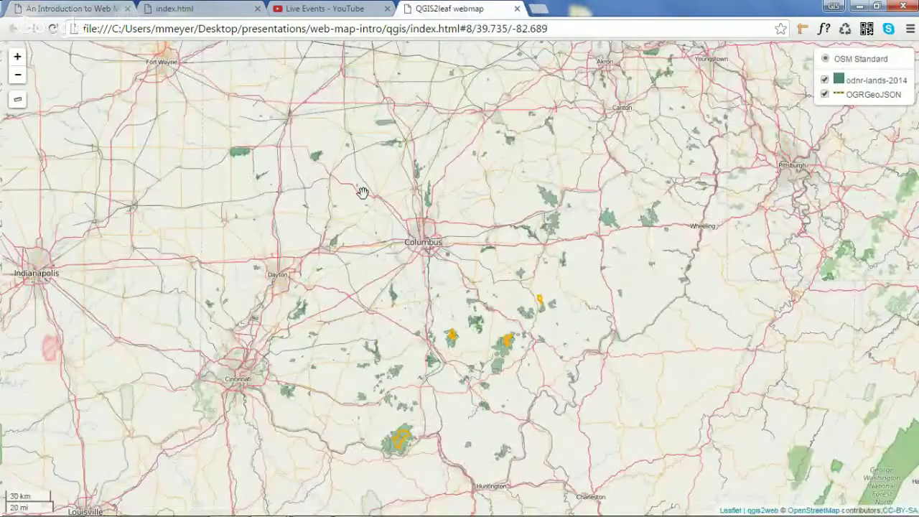
right_click(510, 344)
key("Escape")
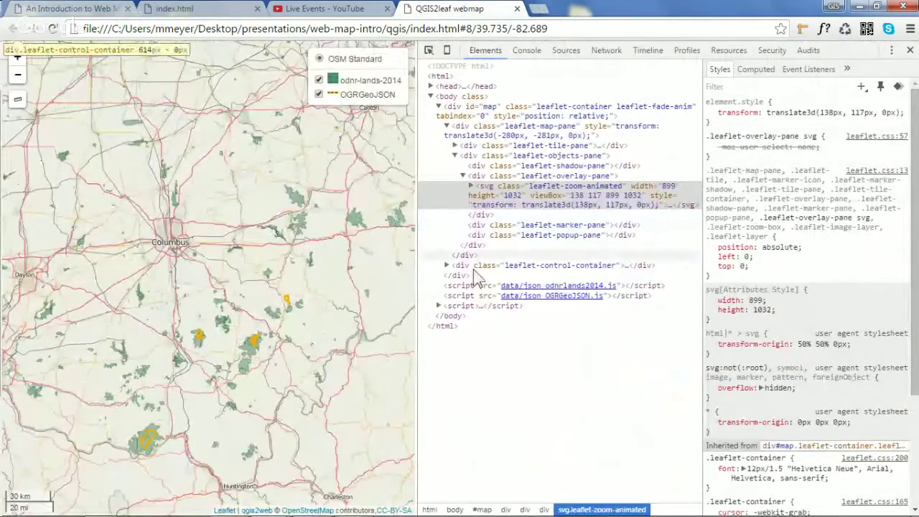
right_click(317, 289)
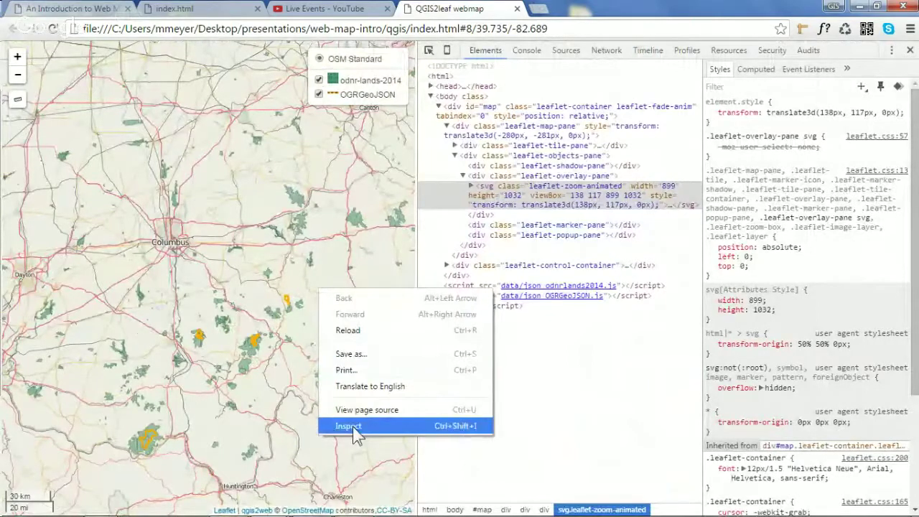
left_click(551, 376)
left_click(492, 193)
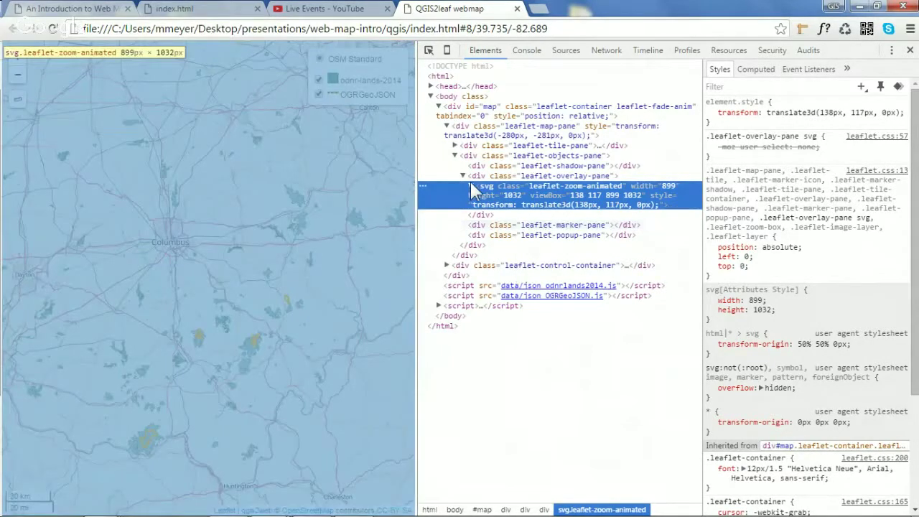
Examine the path element in the svg's first g group, then collapse the svg and close the developer tools
left_click(471, 185)
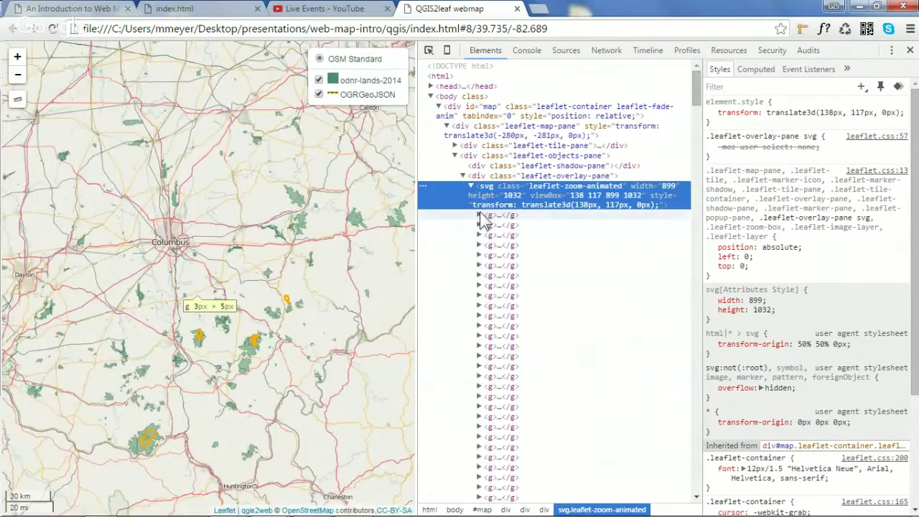
left_click(479, 215)
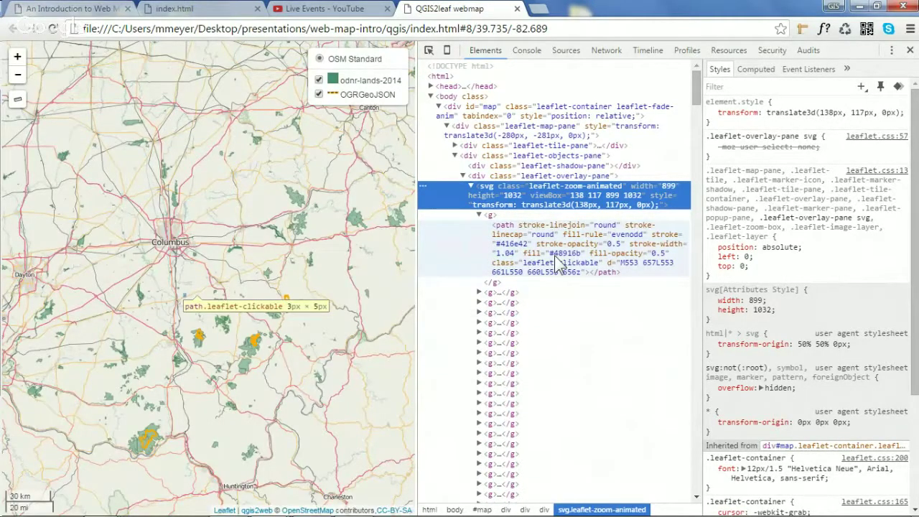
left_click(558, 263)
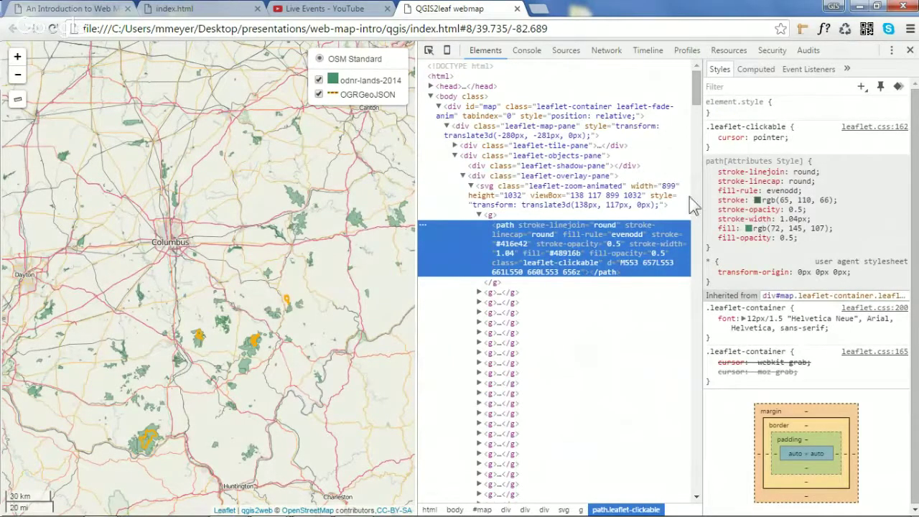
left_click(478, 216)
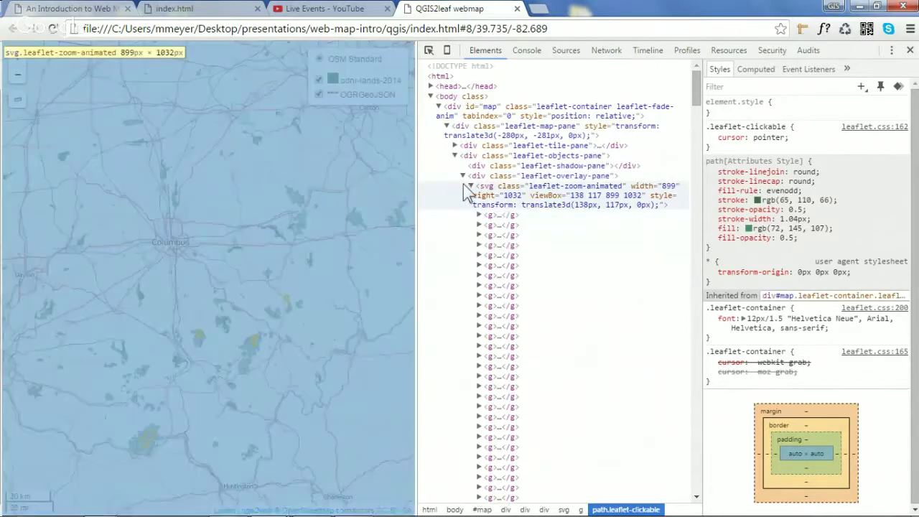
left_click(470, 185)
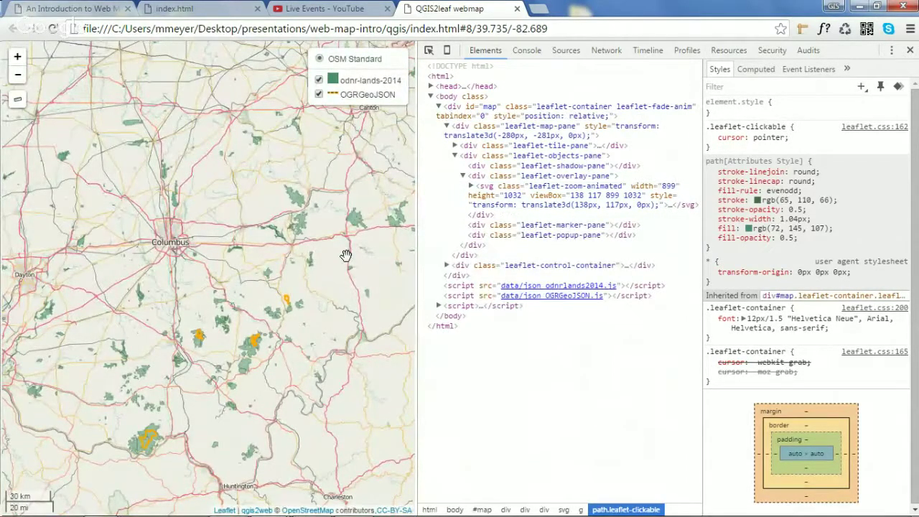
left_click(909, 51)
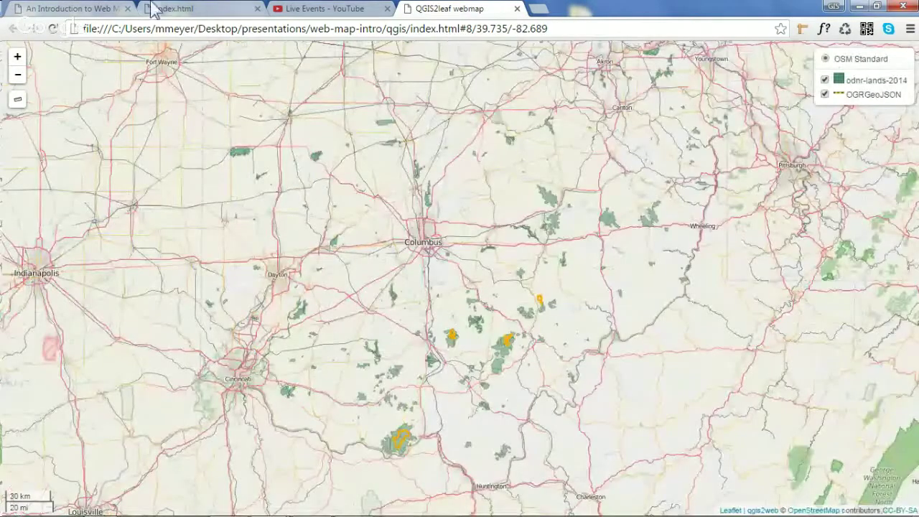
Return to the presentation, advance to the Advanced Leaflet Map slide and highlight its GeoJson Tiles item
left_click(72, 9)
key("Right")
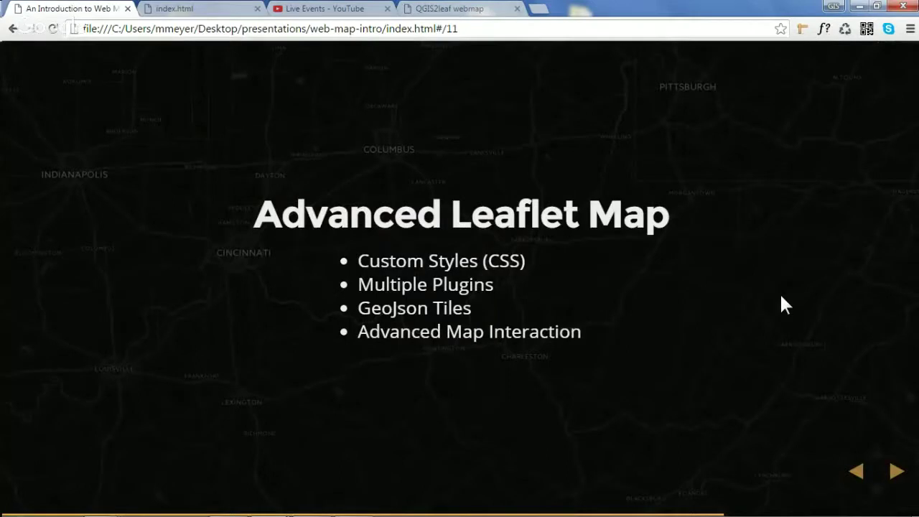
left_click_drag(475, 310, 358, 302)
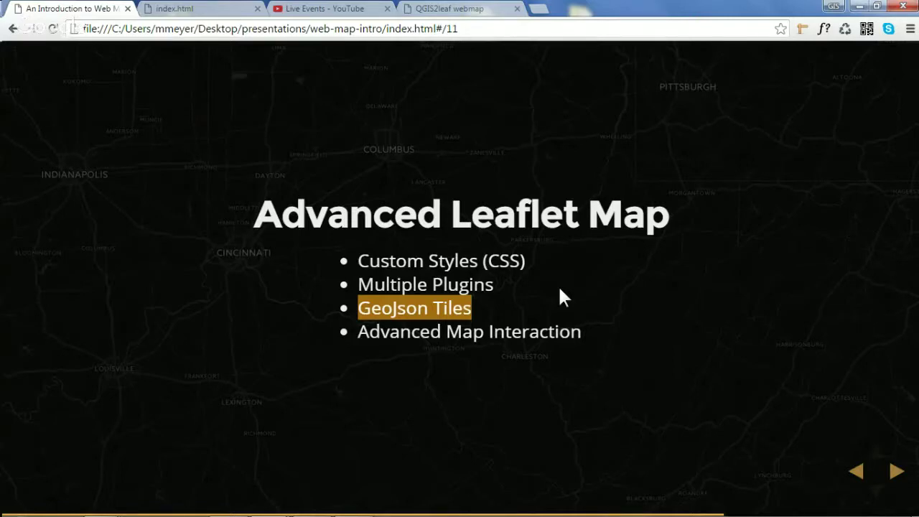
Advance to the OVRDC Jekyll Map Template slide, reload the page and examine the embedded map's tools
key("Right")
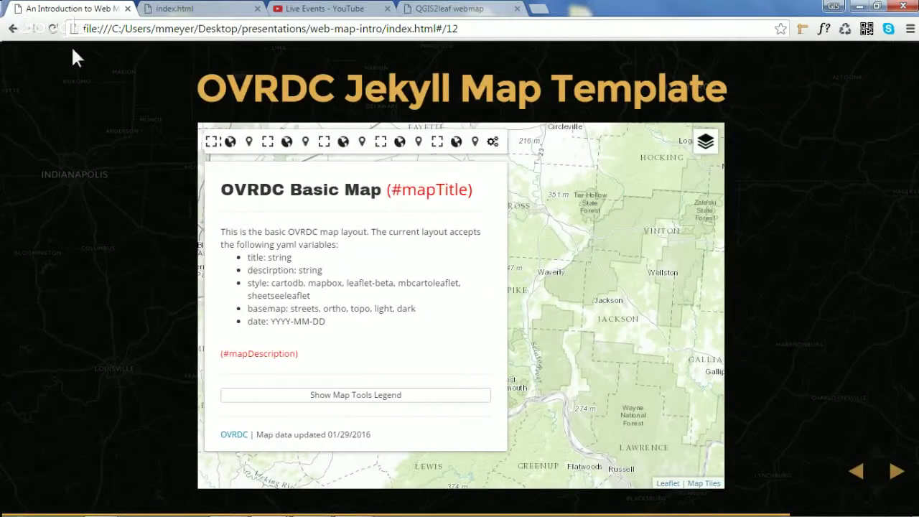
left_click(53, 29)
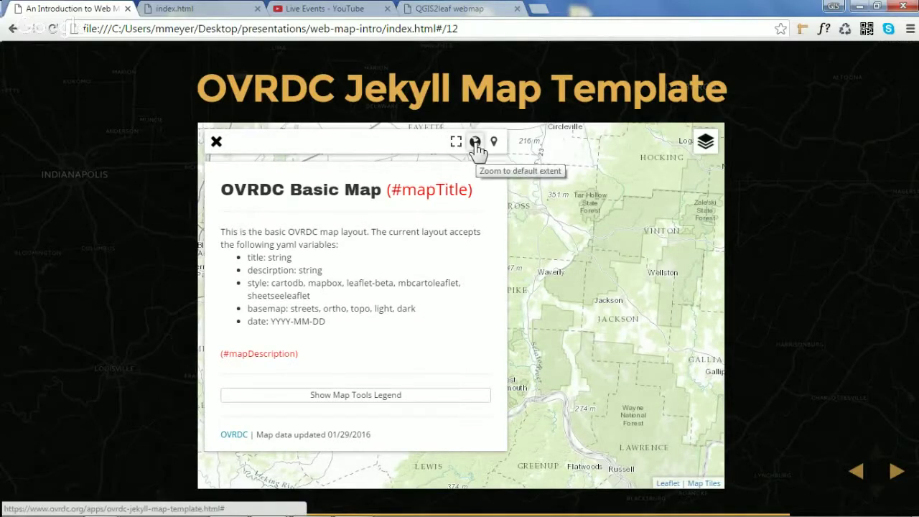
mouse_move(698, 154)
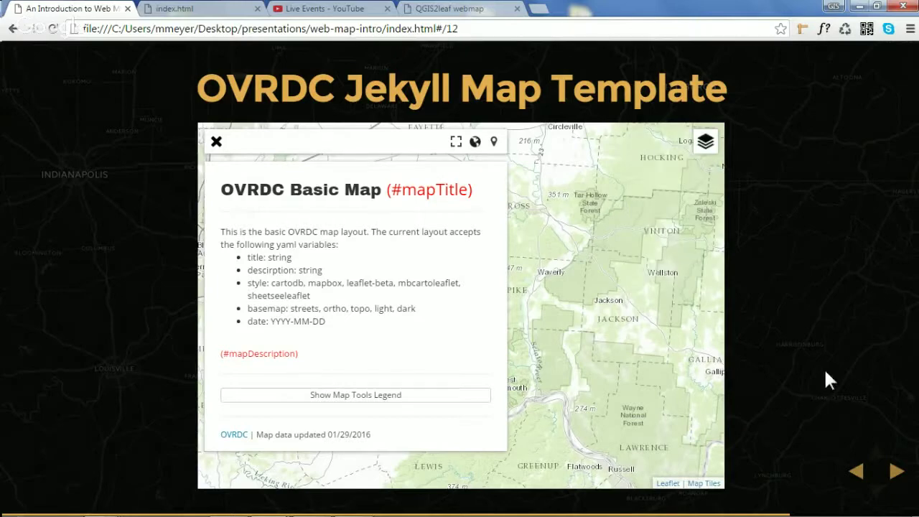
Advance to the OVRDC State Forest Trails slide, show its map full screen, and open and close the Shawnee State Forest South Loop popup
key("Right")
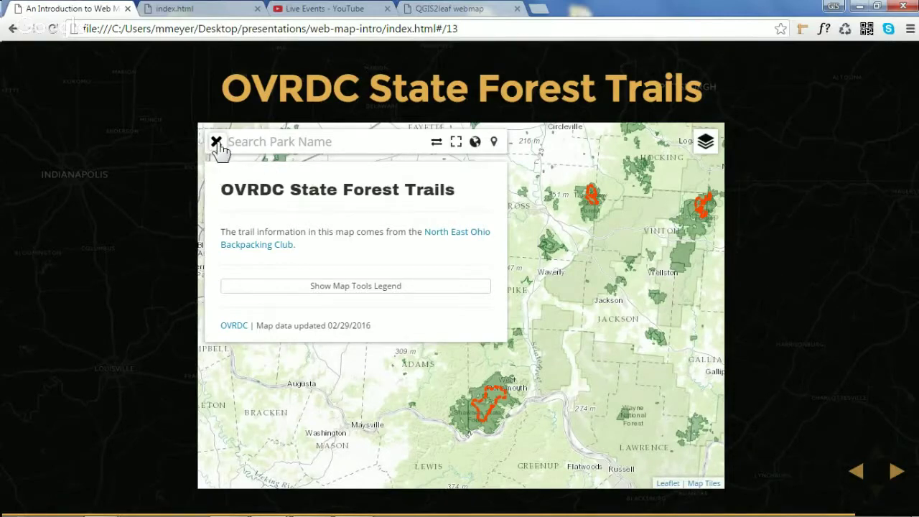
left_click(453, 147)
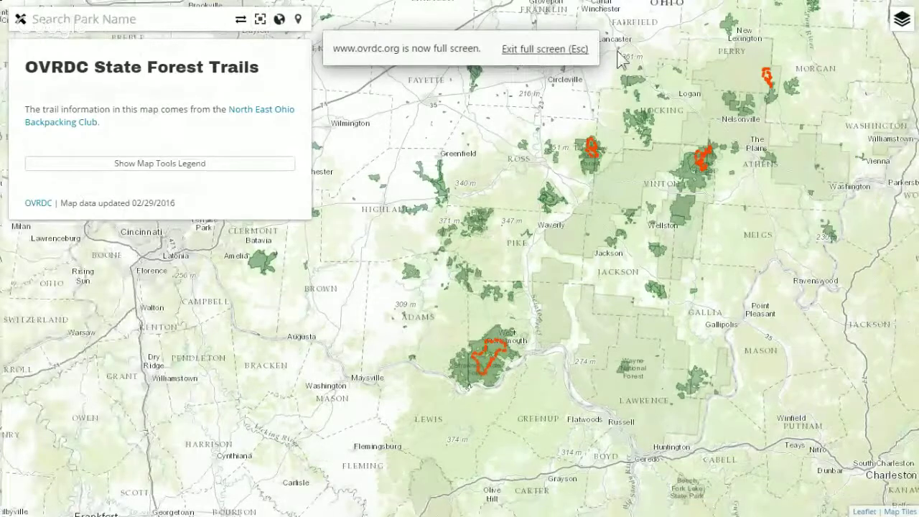
left_click(498, 364)
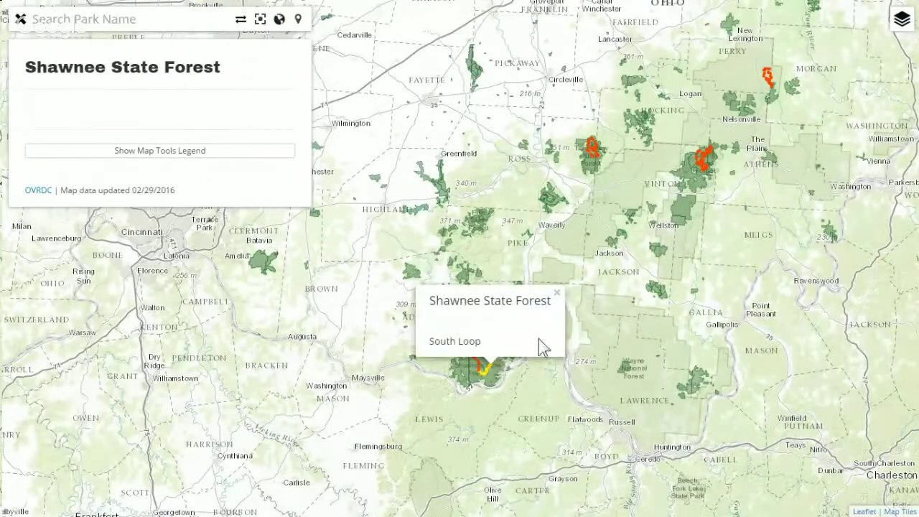
left_click(560, 294)
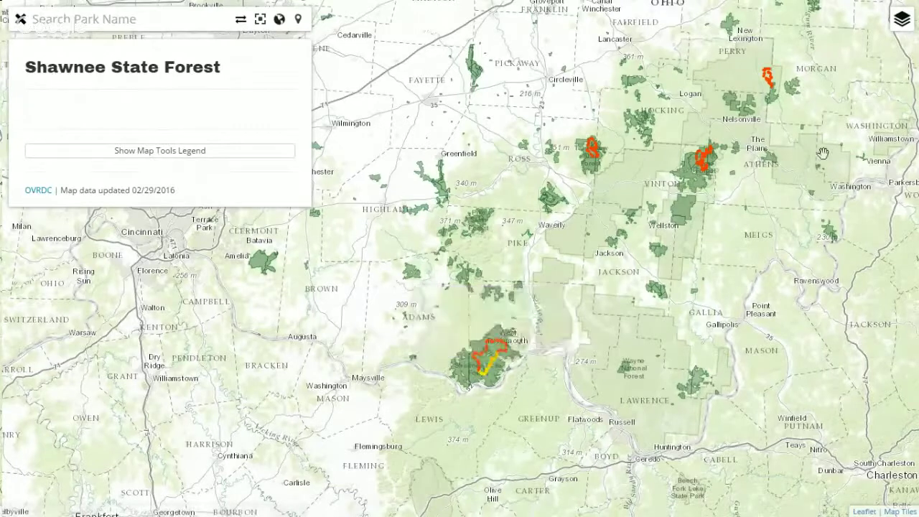
Select the Zaleski State Forest trail to view its details, then take the map out of full screen
left_click(701, 165)
left_click(759, 89)
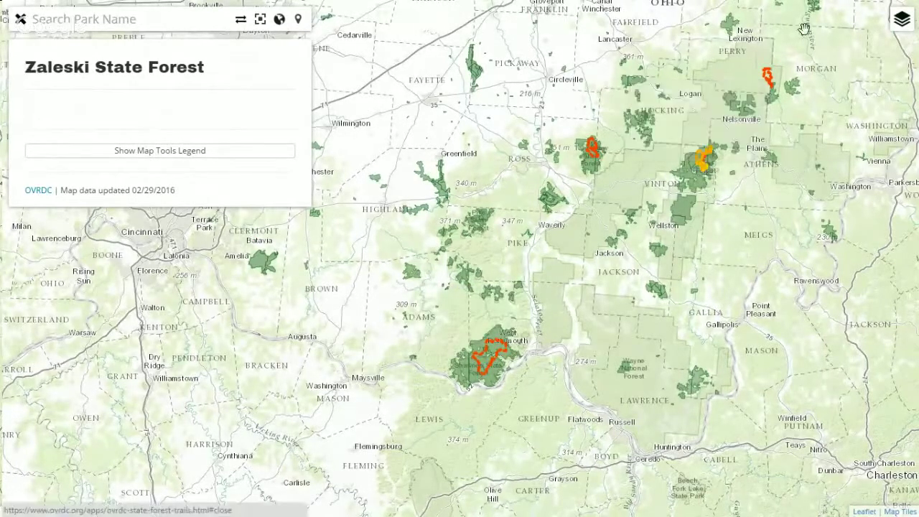
mouse_move(902, 19)
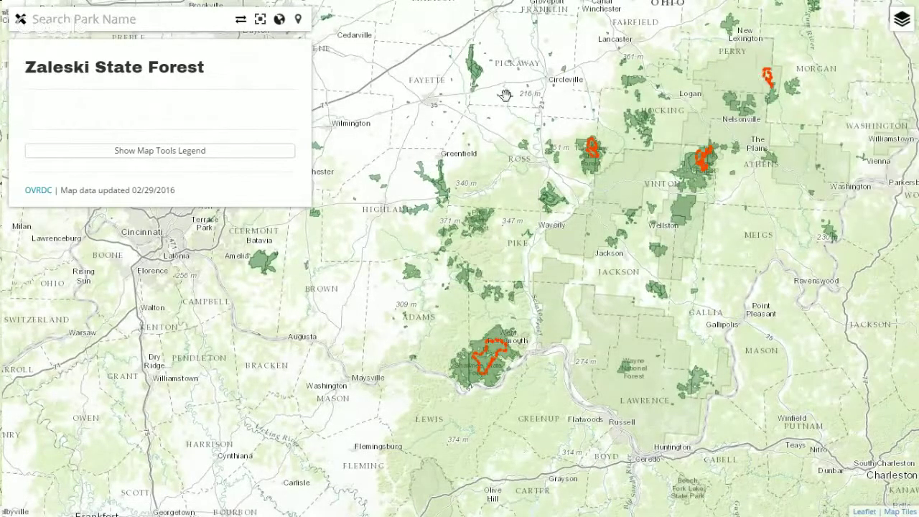
key("Escape")
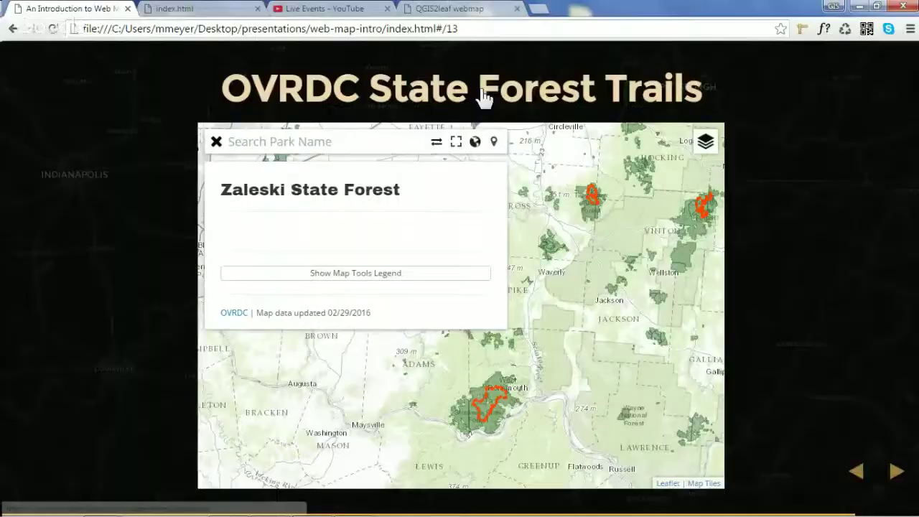
Load ovrdc.org/apps/ in a new browser tab and open the OVRDC State Forest Trails map from its list
left_click(538, 11)
type("ovrdc")
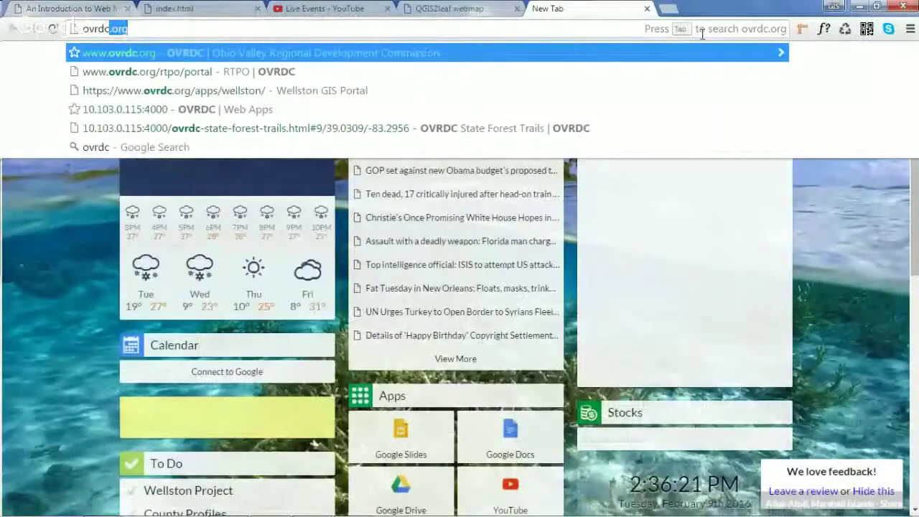
key("BackSpace")
type(".org/apps/wellston/")
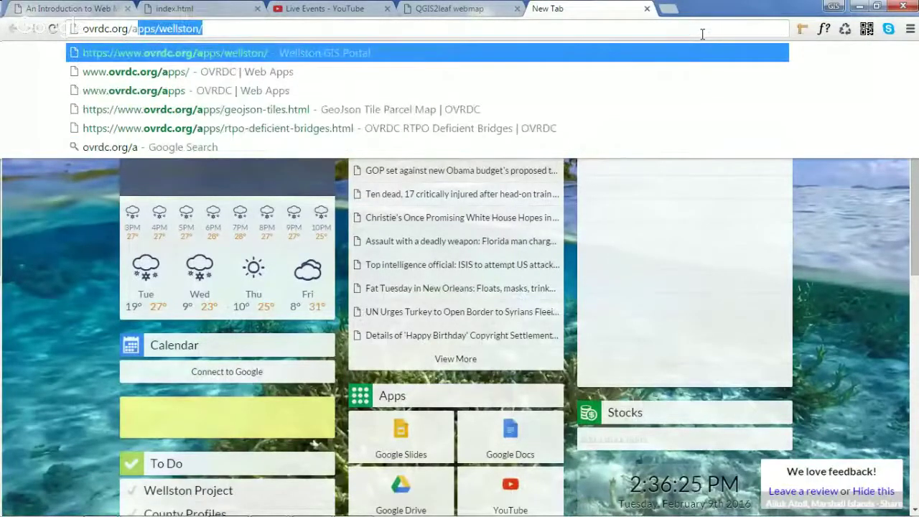
key("Right")
key("BackSpace")
key("BackSpace")
key("BackSpace")
key("BackSpace")
key("BackSpace")
key("BackSpace")
key("BackSpace")
key("BackSpace")
key("BackSpace")
key("BackSpace")
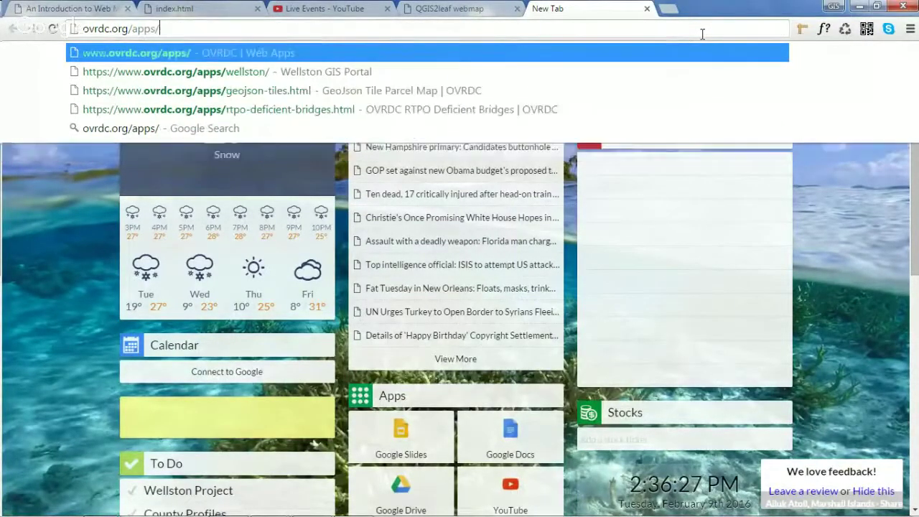
key("Return")
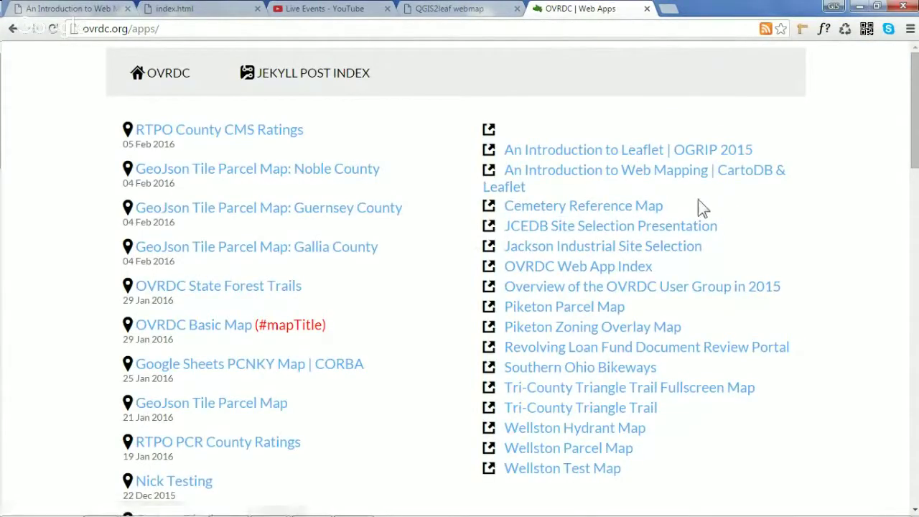
left_click(253, 287)
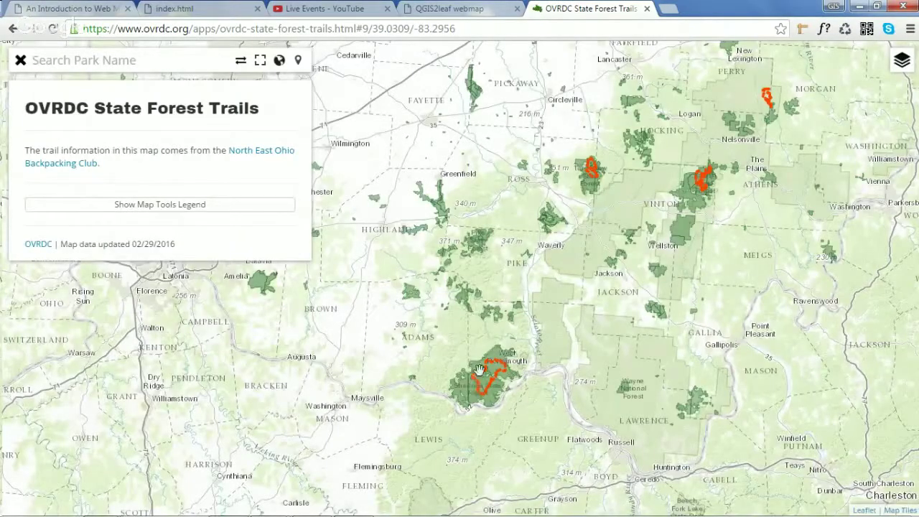
View the popups of two parts of Shawnee State Forest's South Loop, then open the Zaleski Trail popup
left_click(485, 379)
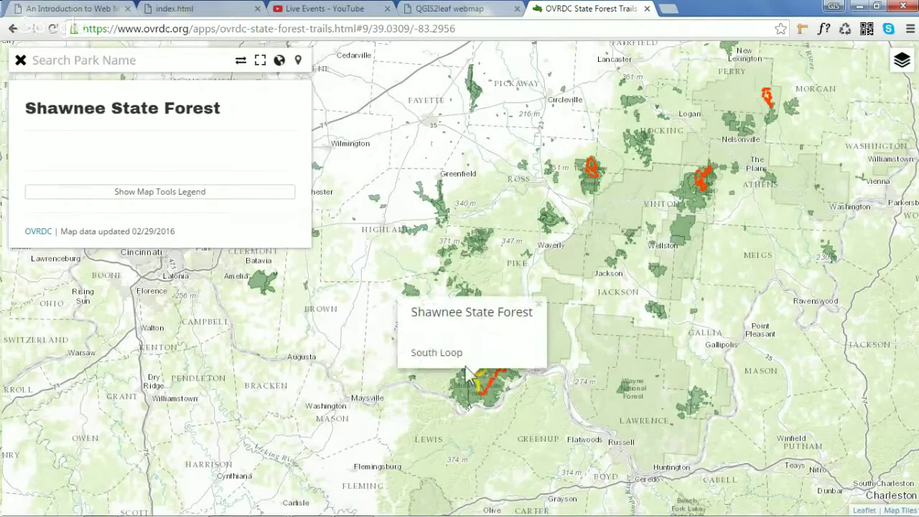
left_click(537, 304)
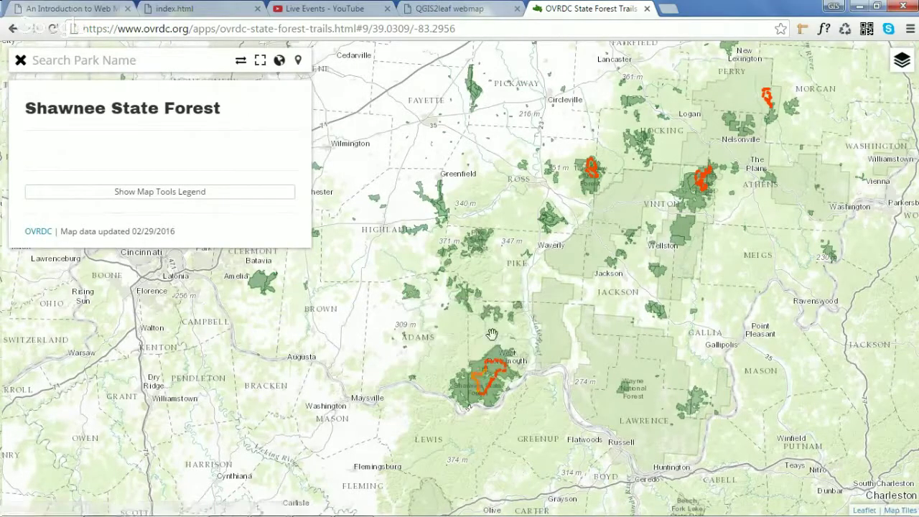
left_click(490, 395)
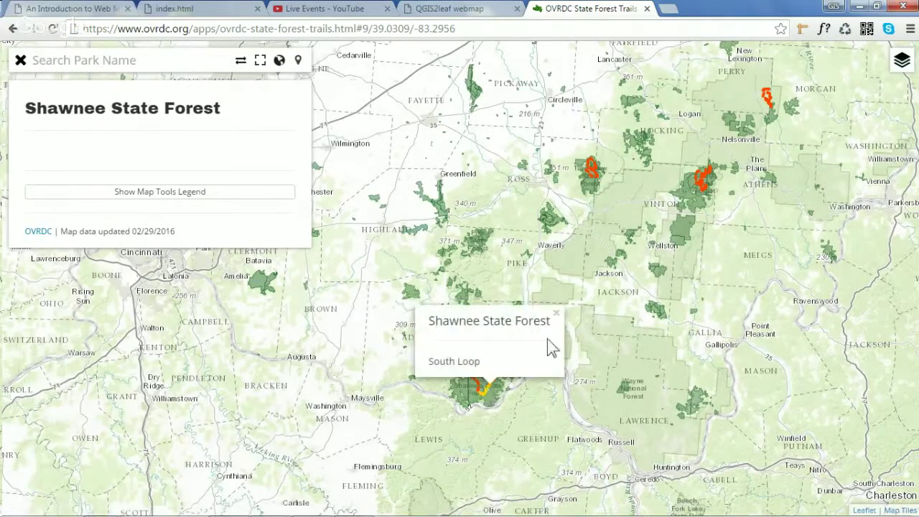
left_click(544, 316)
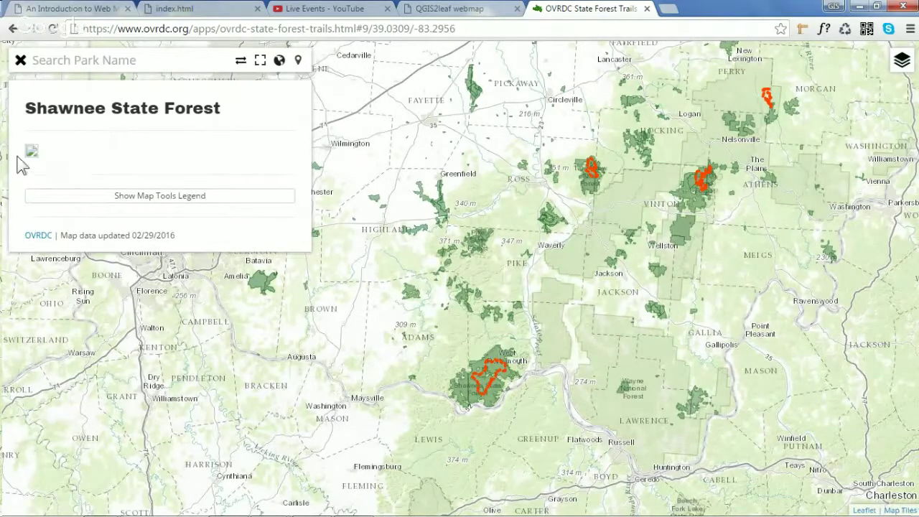
left_click(703, 196)
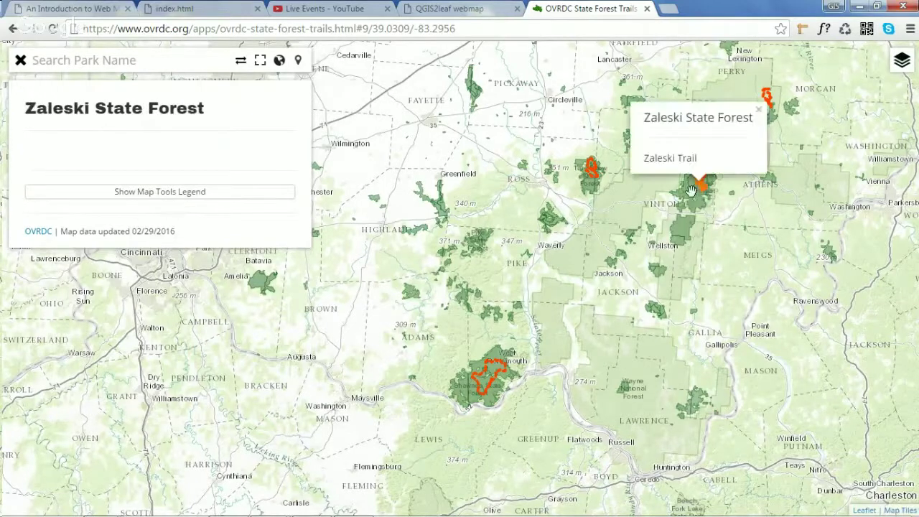
View the trail details for Tar Hollow State Forest and Shawnee State Forest's North Loop, and close their popups
left_click(590, 169)
left_click(501, 366)
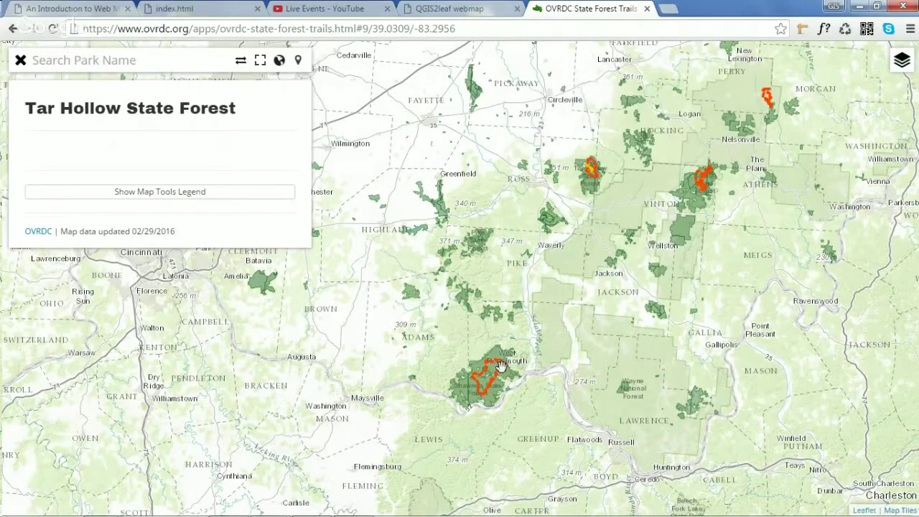
left_click(493, 364)
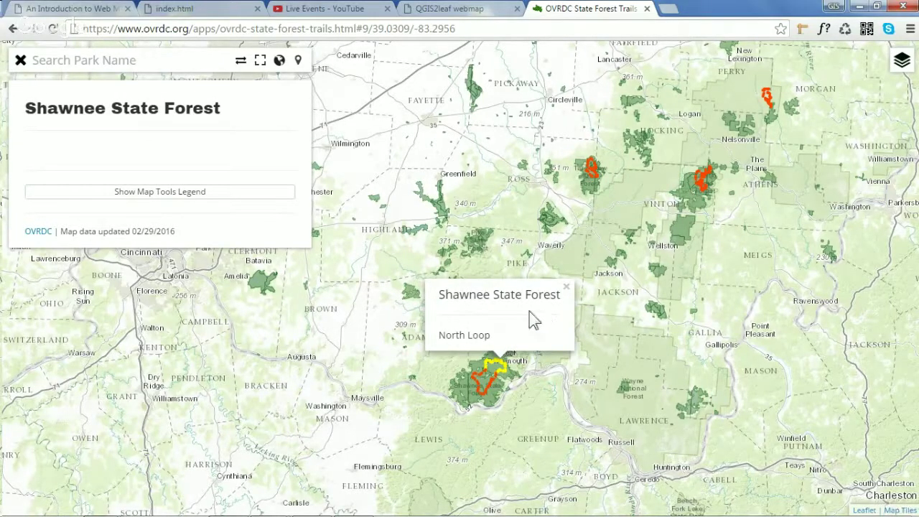
left_click(566, 287)
left_click(592, 179)
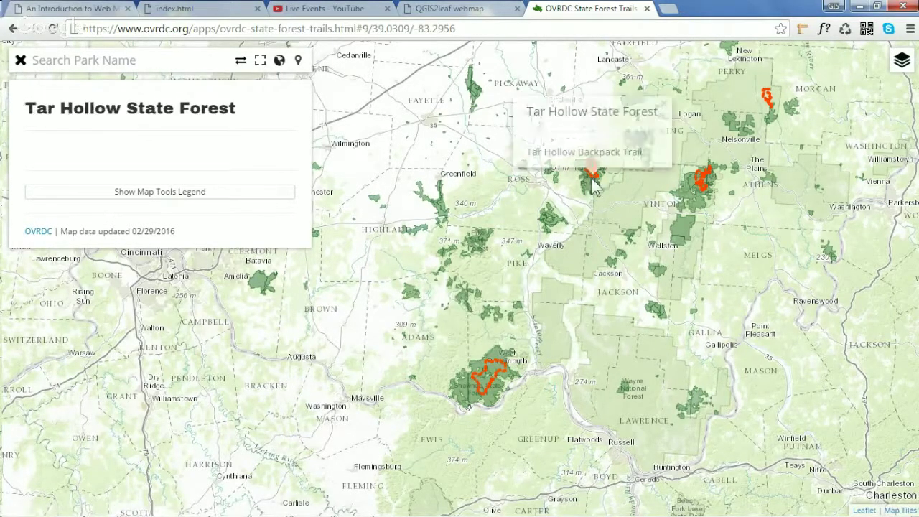
left_click(665, 106)
Hide the map's Trails overlay and show it again
mouse_move(897, 78)
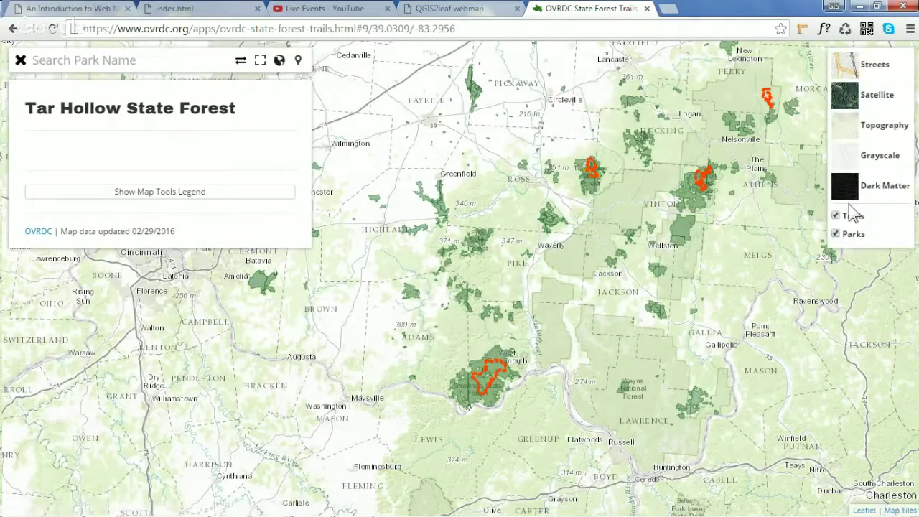
left_click(853, 215)
double_click(844, 231)
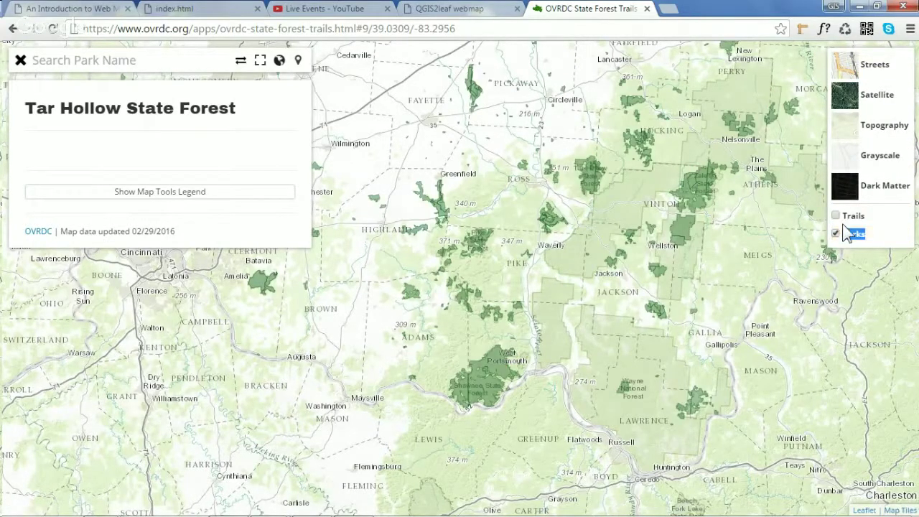
left_click(835, 215)
Examine the trails around Zaleski and southern Ohio at different zoom levels, along with the map position in the page address
scroll(682, 216, "up", 2)
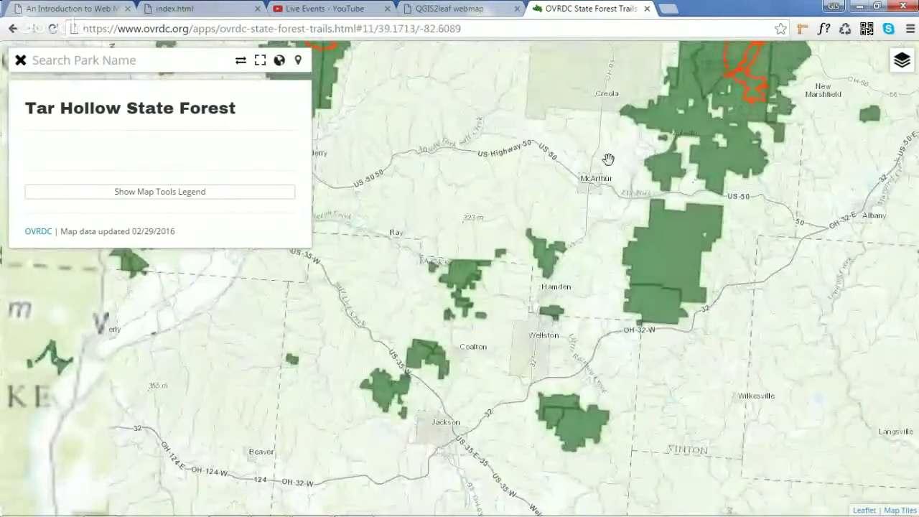
left_click_drag(608, 159, 559, 307)
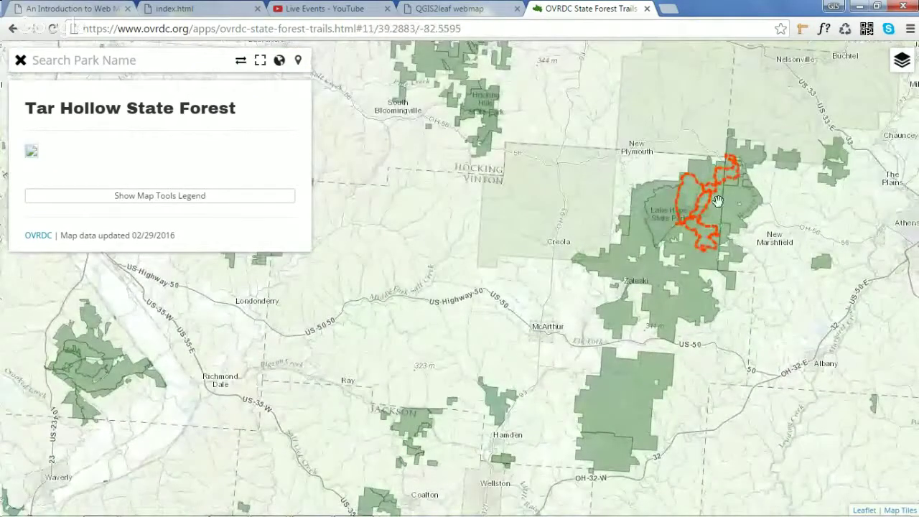
left_click_drag(529, 213, 507, 221)
scroll(507, 230, "down", 1)
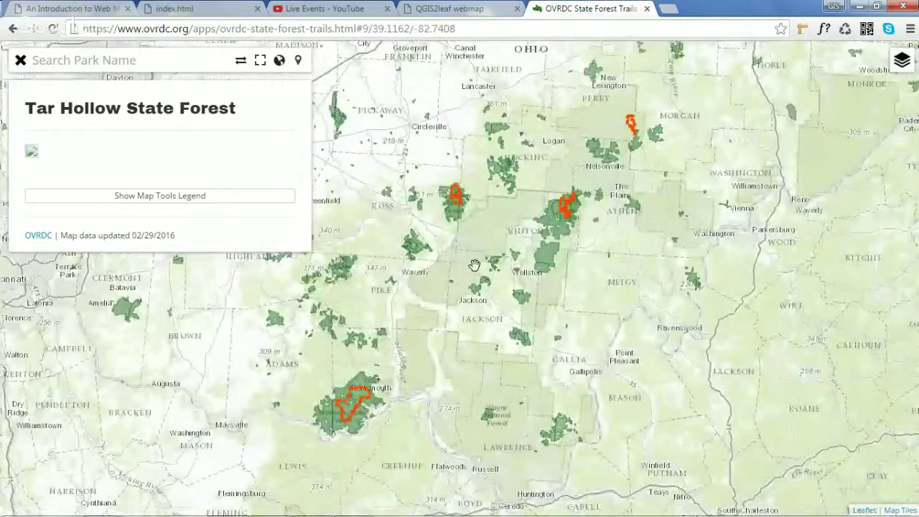
left_click_drag(474, 266, 505, 222)
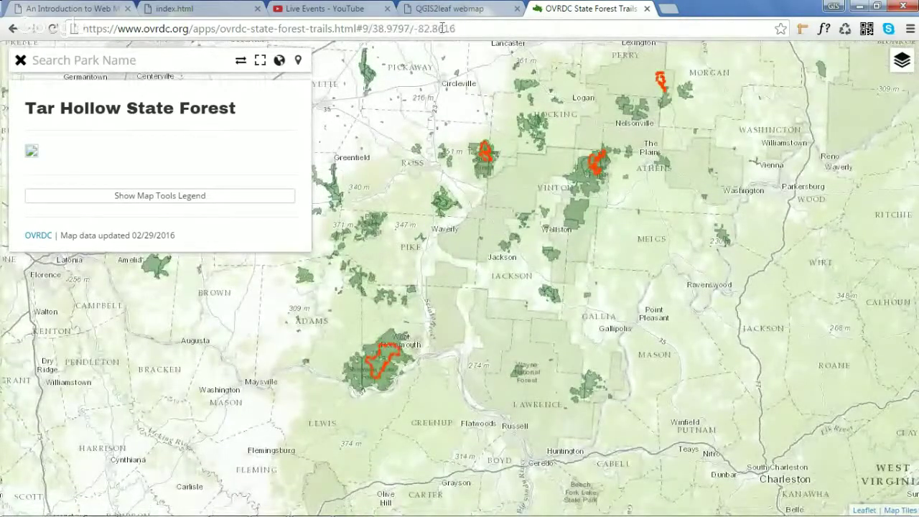
left_click(473, 28)
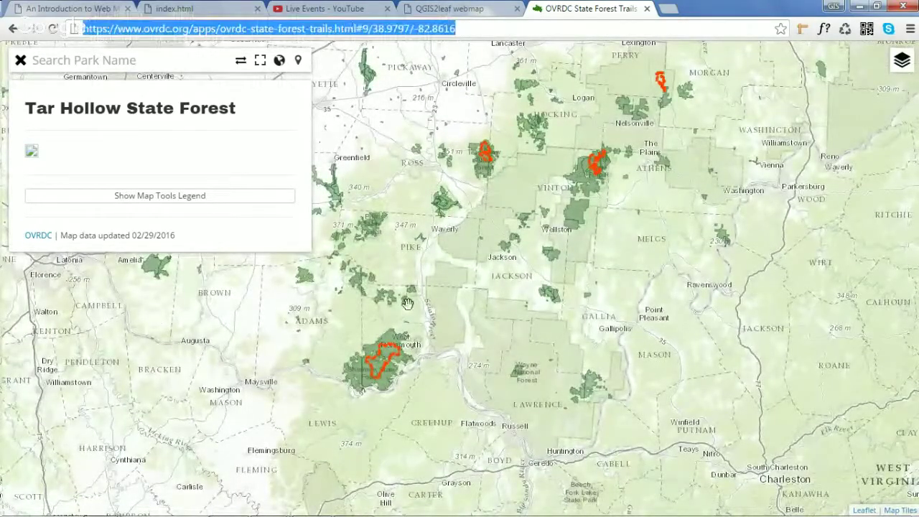
left_click_drag(488, 261, 487, 349)
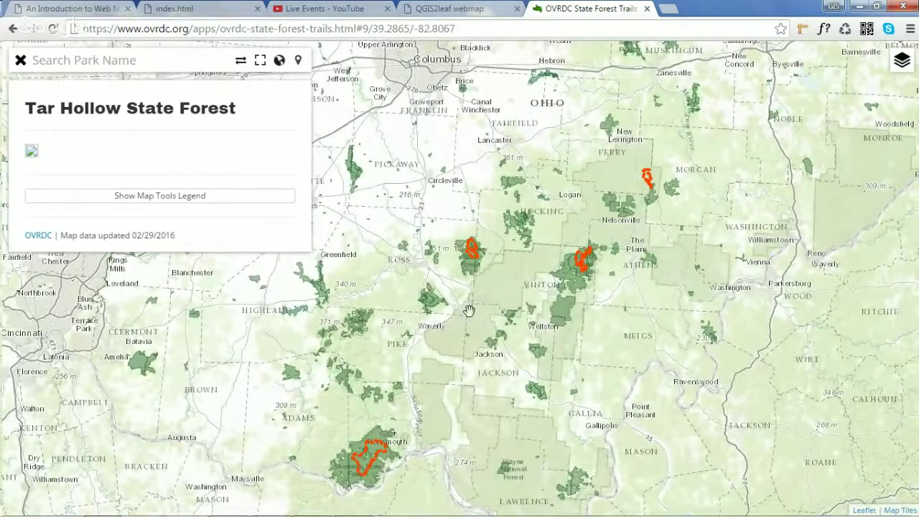
left_click_drag(469, 311, 463, 219)
scroll(479, 221, "up", 2)
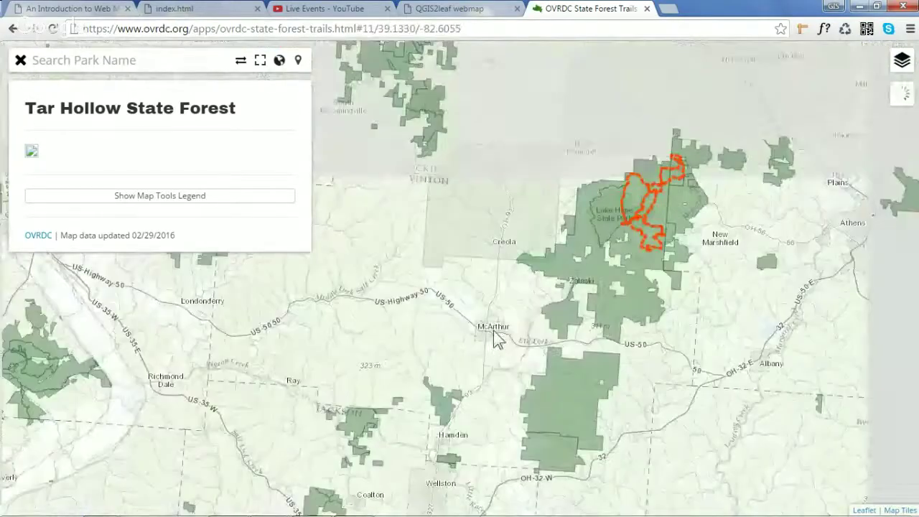
scroll(599, 239, "up", 2)
scroll(599, 239, "down", 4)
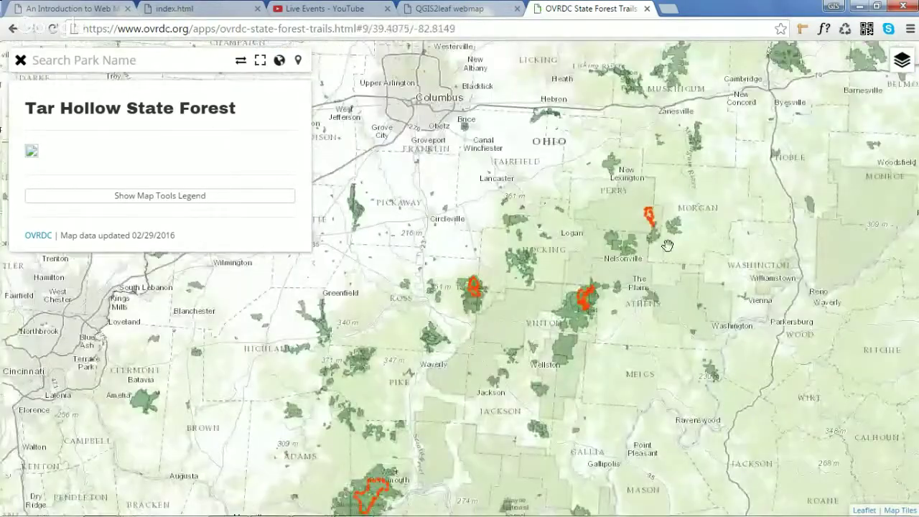
View the Wildcat Hollow trail popup in Wayne National Forest and close it
left_click(650, 218)
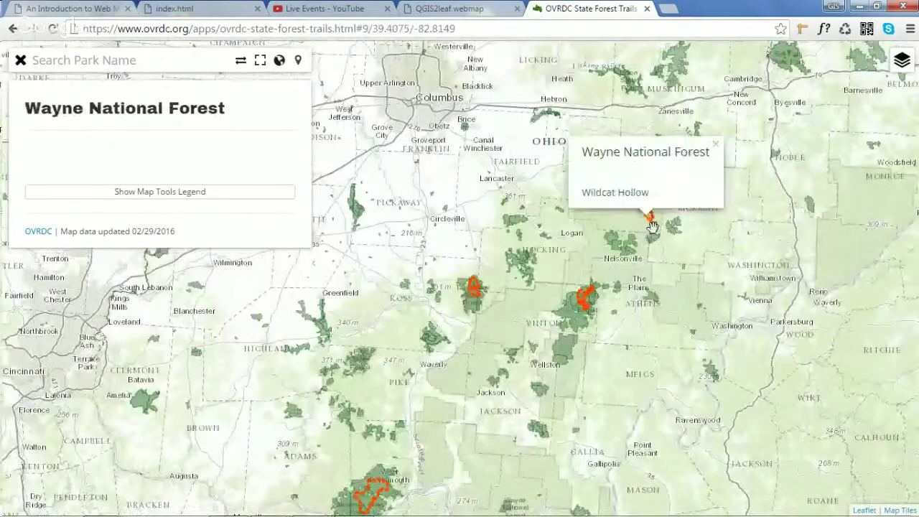
left_click(724, 138)
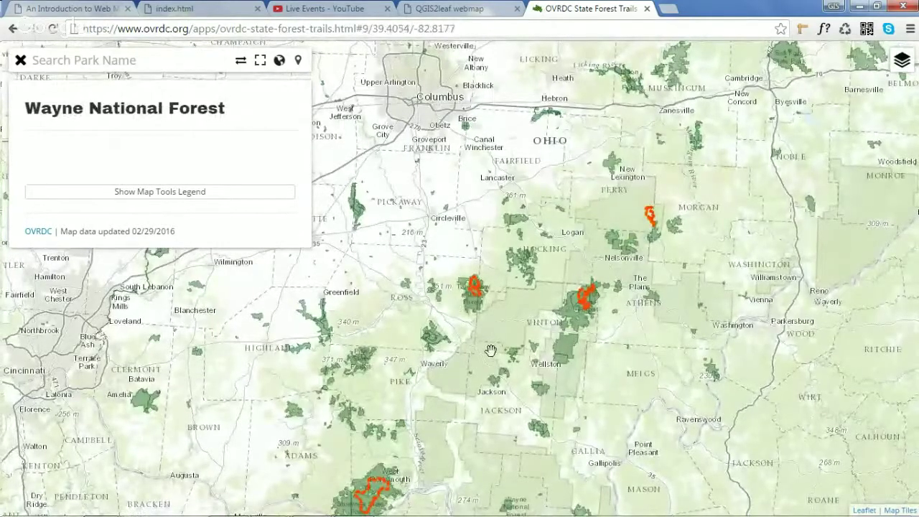
left_click_drag(488, 352, 490, 274)
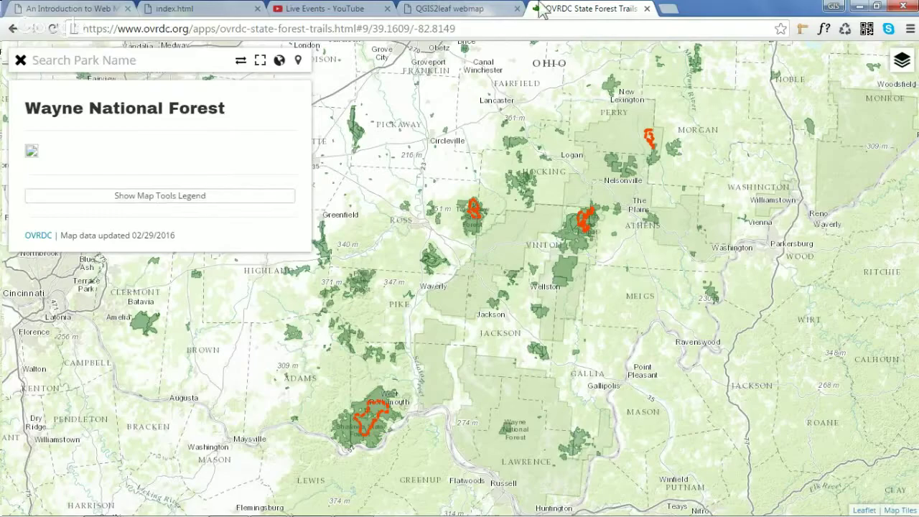
Load leafletjs.com/reference.html in a new browser tab and look through the API reference down to the map options
left_click(668, 10)
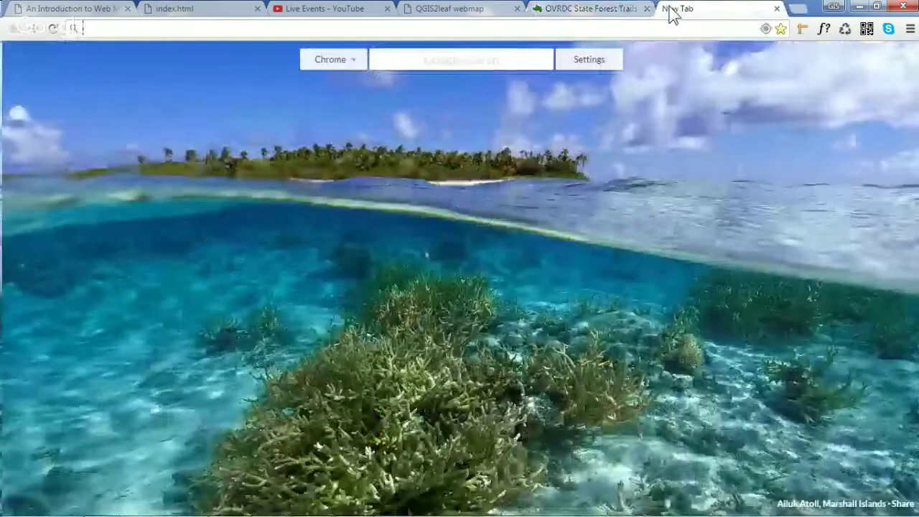
type("leafletjs.com/reference.html")
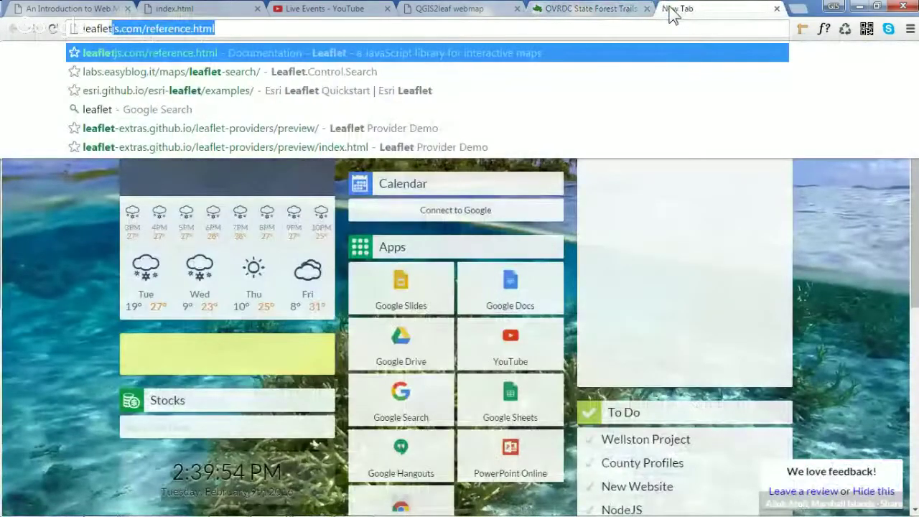
key("Return")
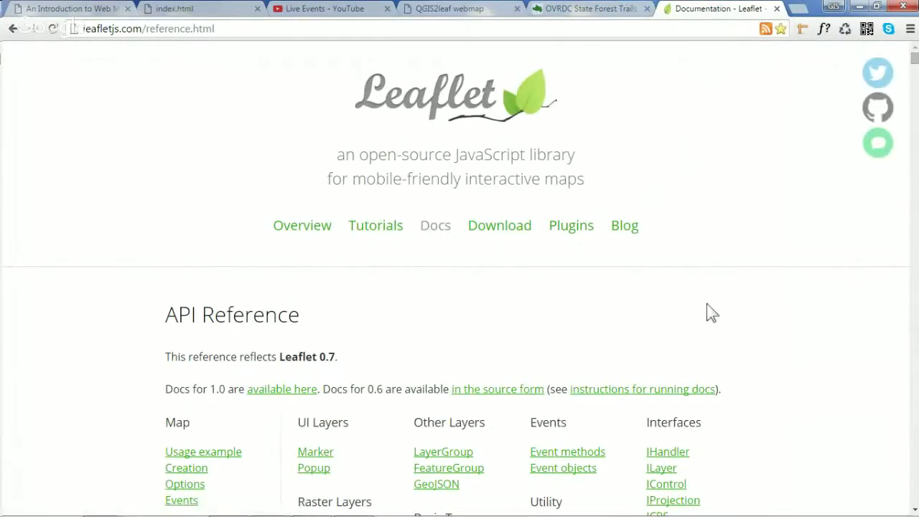
scroll(752, 292, "down", 7)
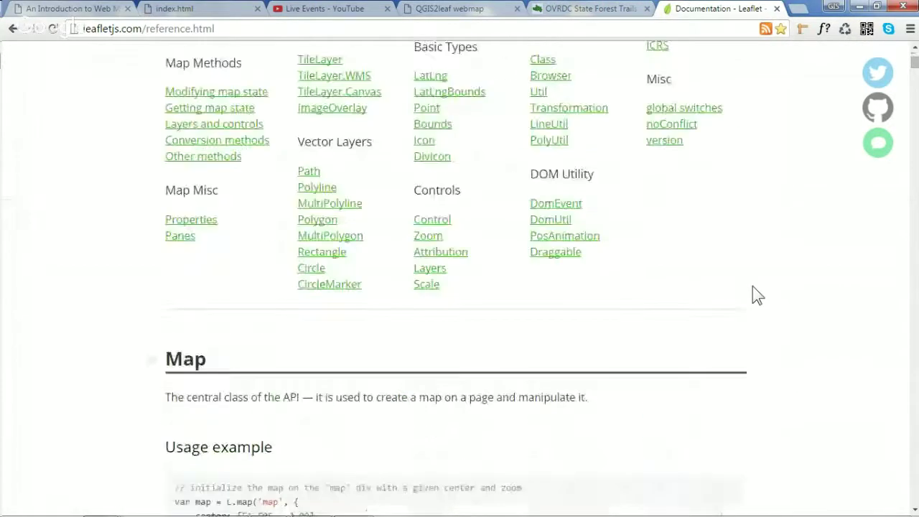
scroll(752, 295, "down", 20)
scroll(752, 294, "up", 12)
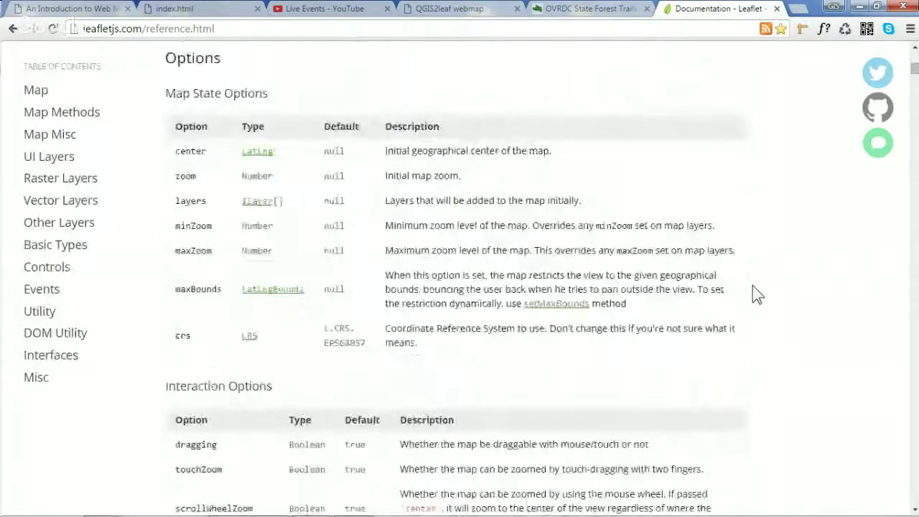
scroll(752, 285, "up", 10)
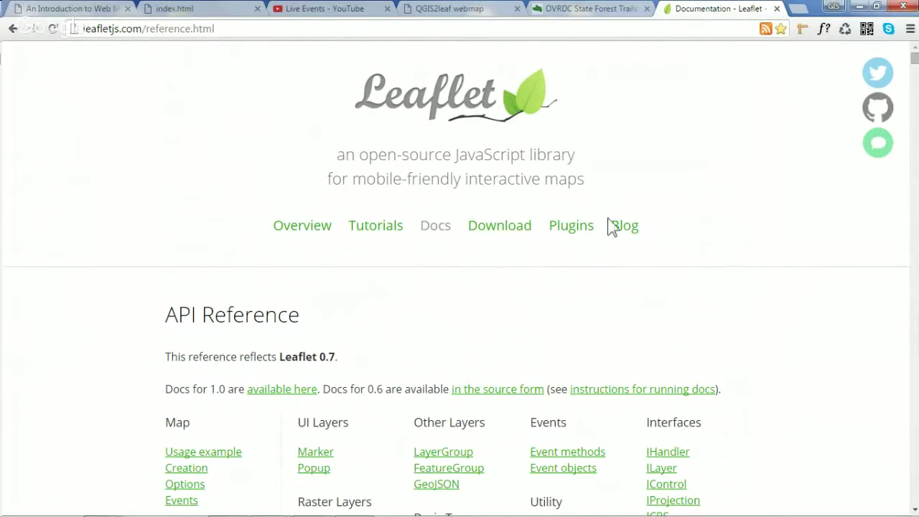
Open Leaflet's Plugins page and skim the plugin categories from base layers to geocoding, ending back at the start of the page
left_click(570, 228)
scroll(781, 220, "down", 3)
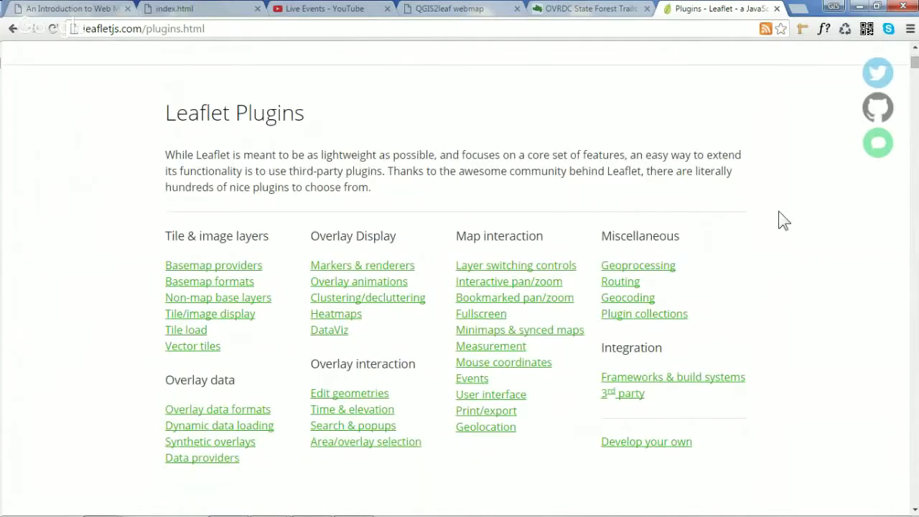
scroll(782, 220, "down", 15)
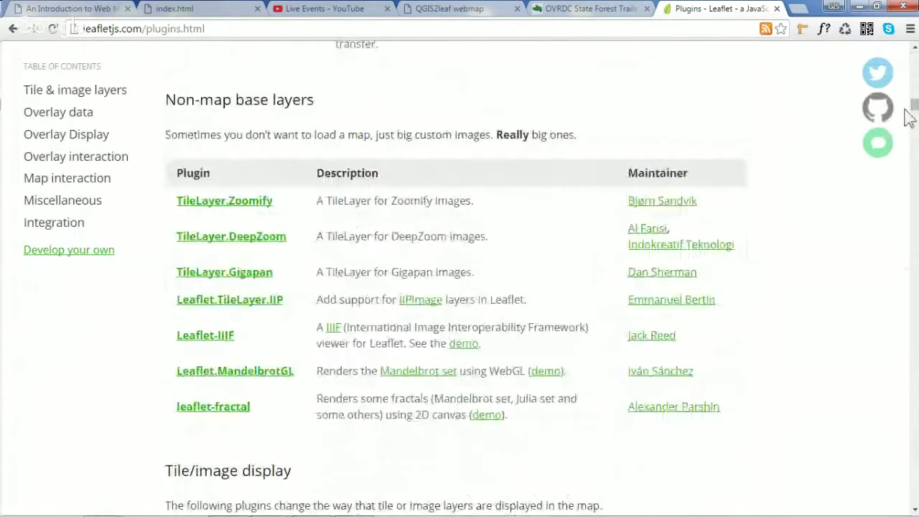
left_click_drag(914, 108, 918, 373)
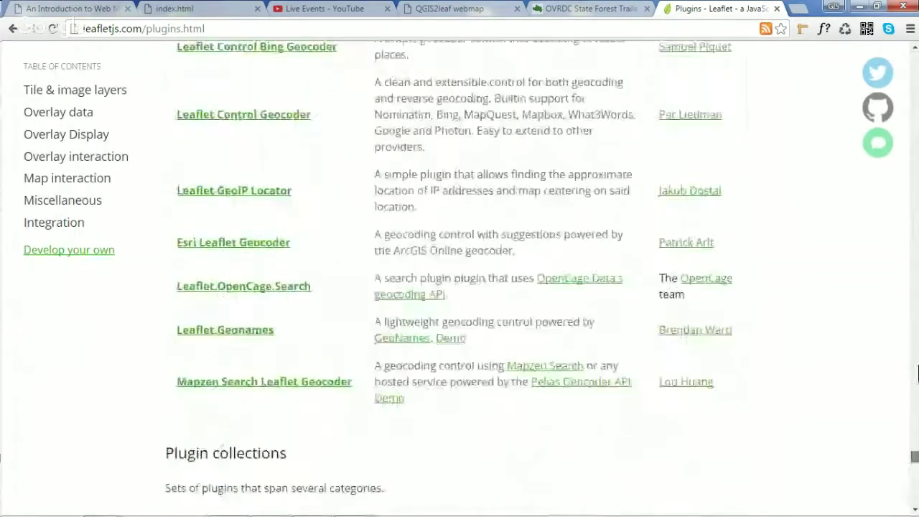
key("Home")
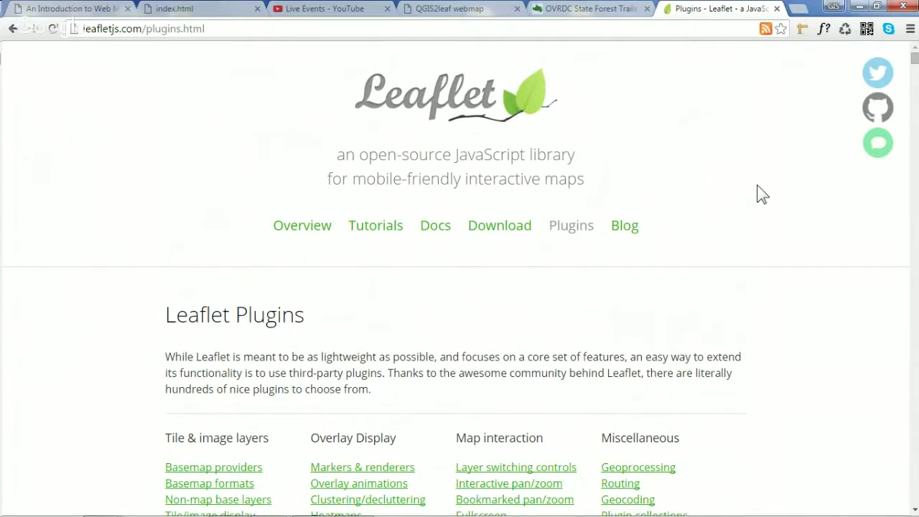
Compare the sidebar on the OVRDC State Forest Trails map with the Leaflet Plugins page
left_click(602, 10)
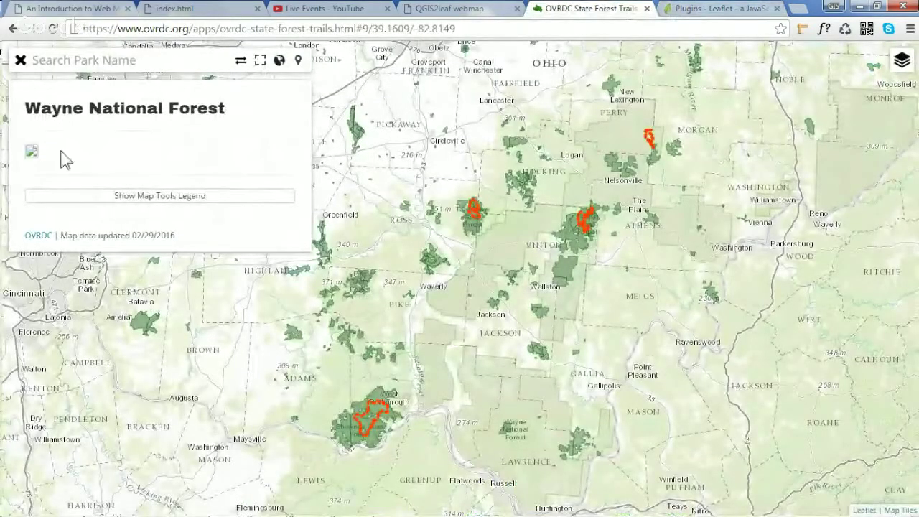
left_click(696, 9)
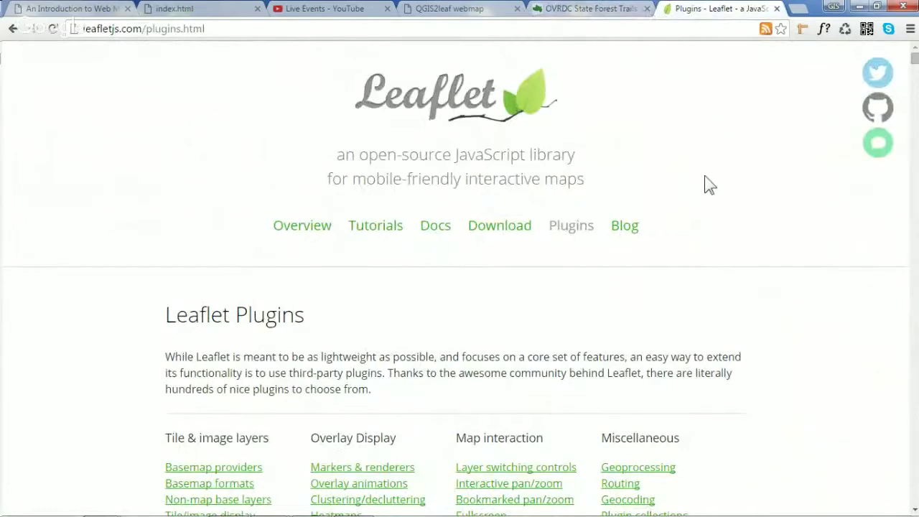
scroll(722, 230, "down", 2)
scroll(722, 230, "up", 2)
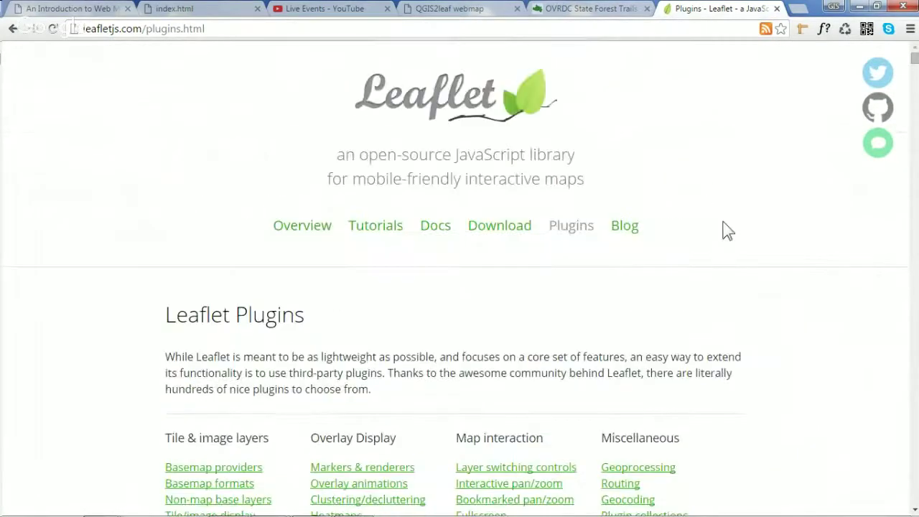
left_click(604, 10)
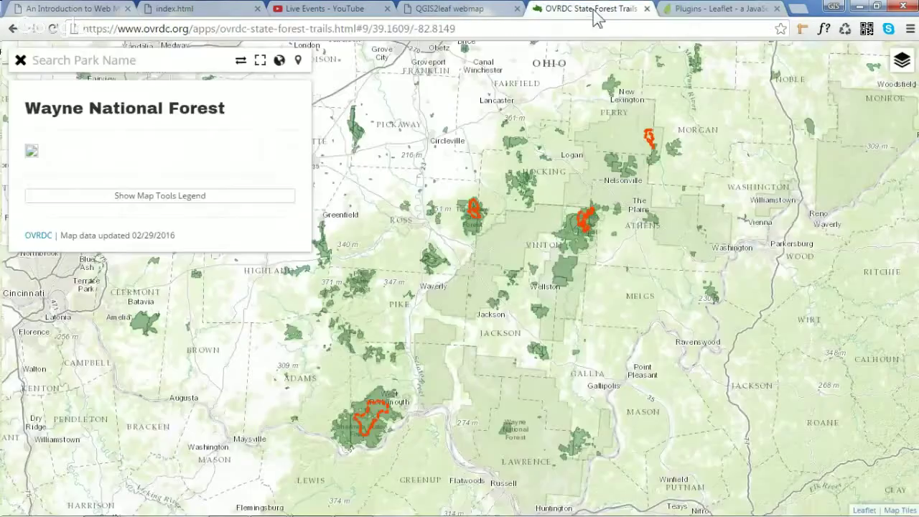
In the Leaflet Plugins browser tab, find the Turbo87 leaflet-sidebar plugin and load its example map
left_click(707, 14)
left_click(708, 27)
type("leaflet sid")
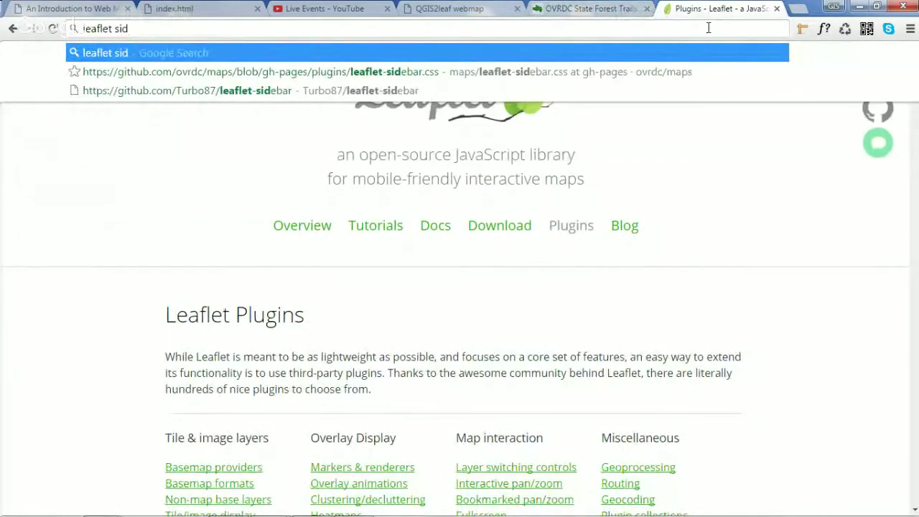
key("Down")
key("Down")
key("Return")
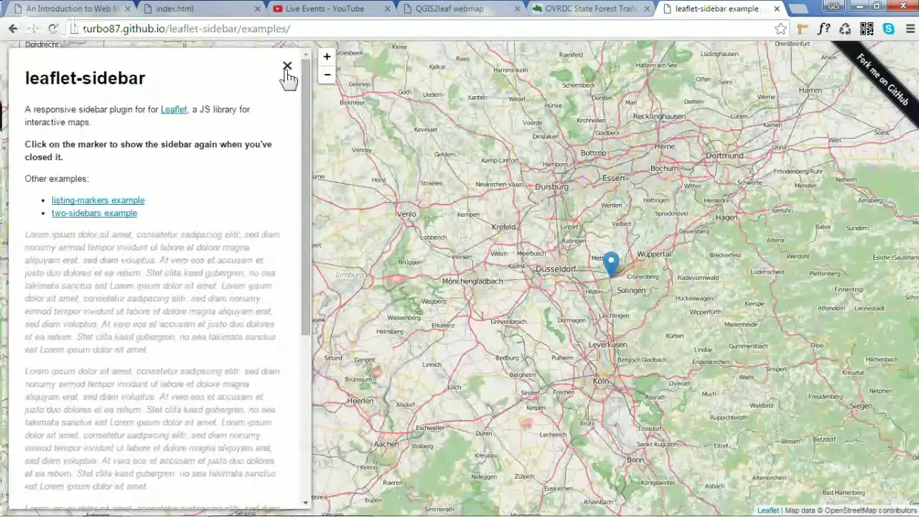
Return to the web mapping presentation and go back to the OVRDC Jekyll Map Template slide
left_click(543, 10)
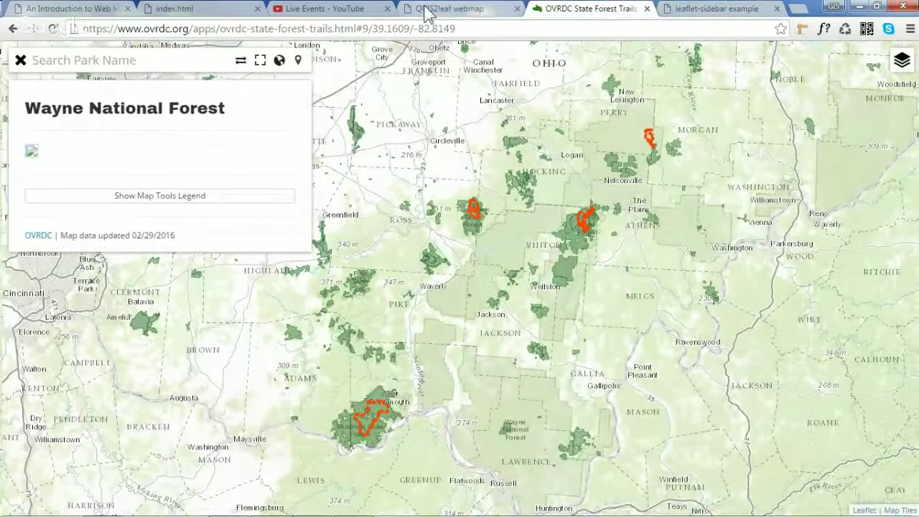
left_click(107, 10)
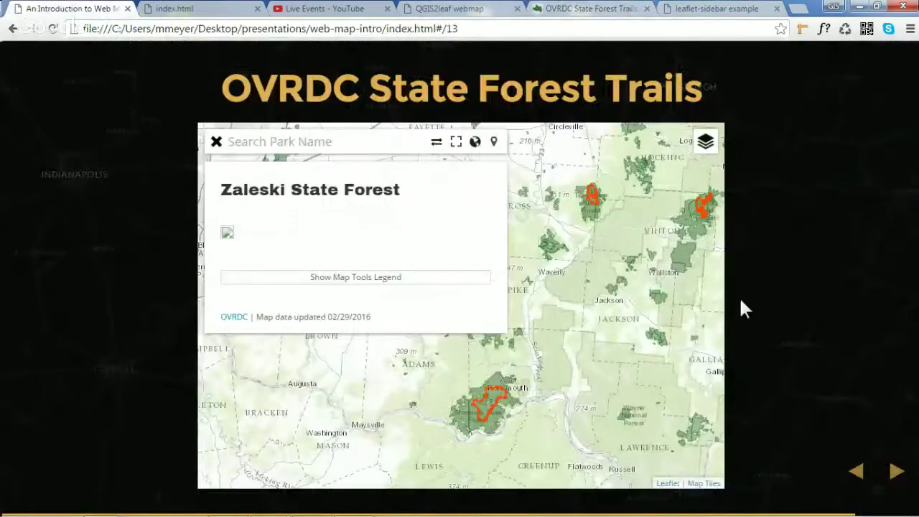
left_click(855, 470)
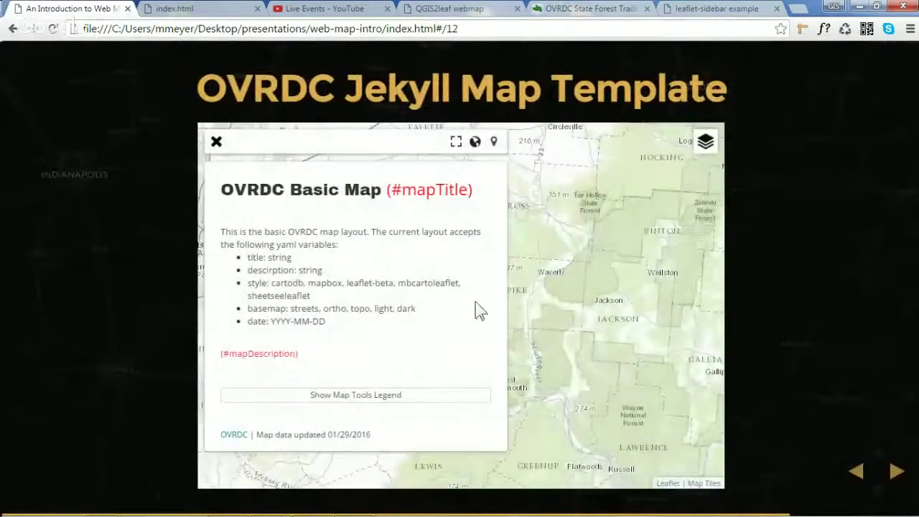
Query a point near Jackson on the embedded OVRDC basic map, expand the map to full screen, and skim its sidebar
left_click(621, 304)
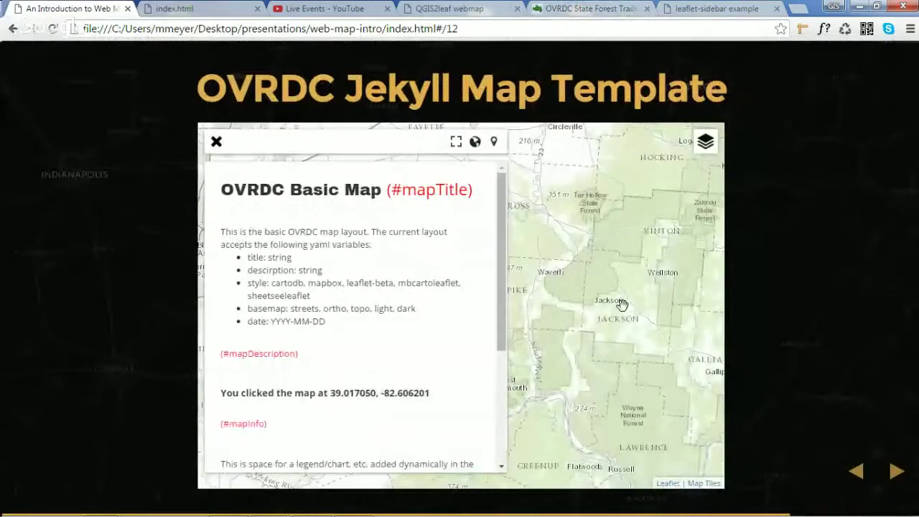
left_click(456, 142)
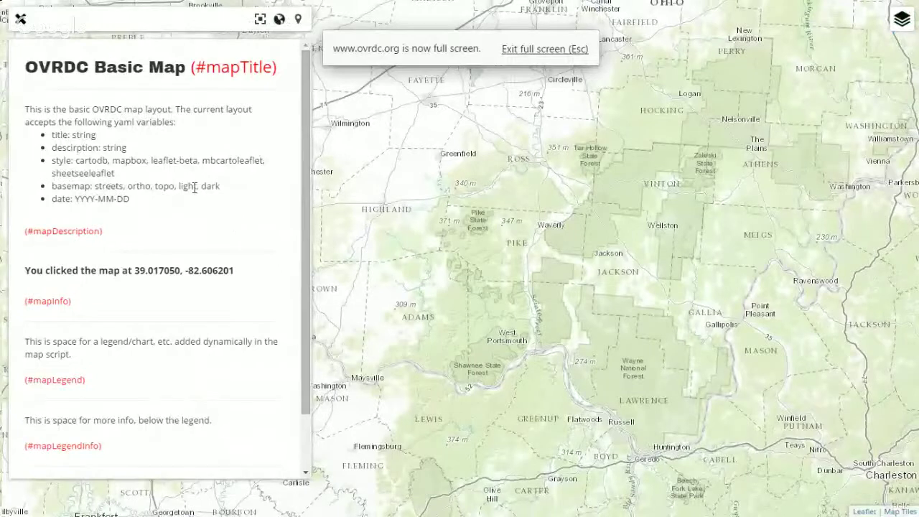
scroll(104, 295, "down", 1)
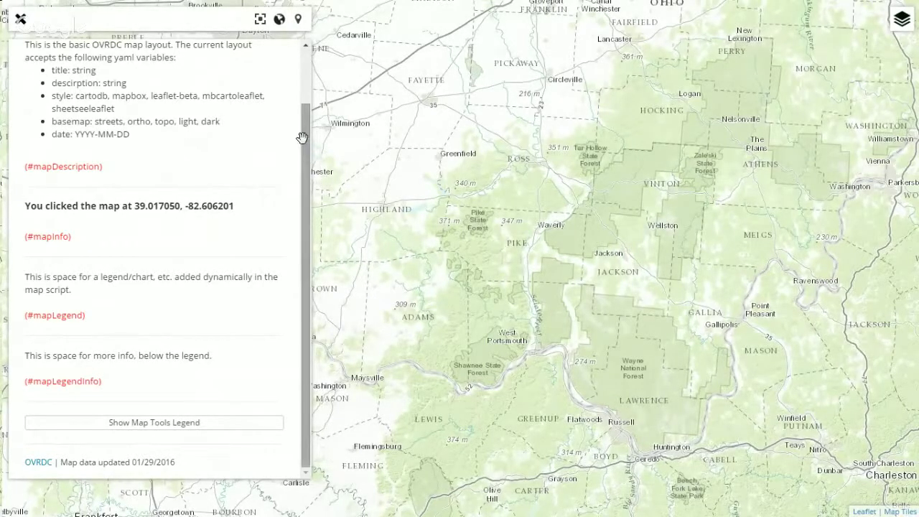
left_click_drag(304, 137, 307, 72)
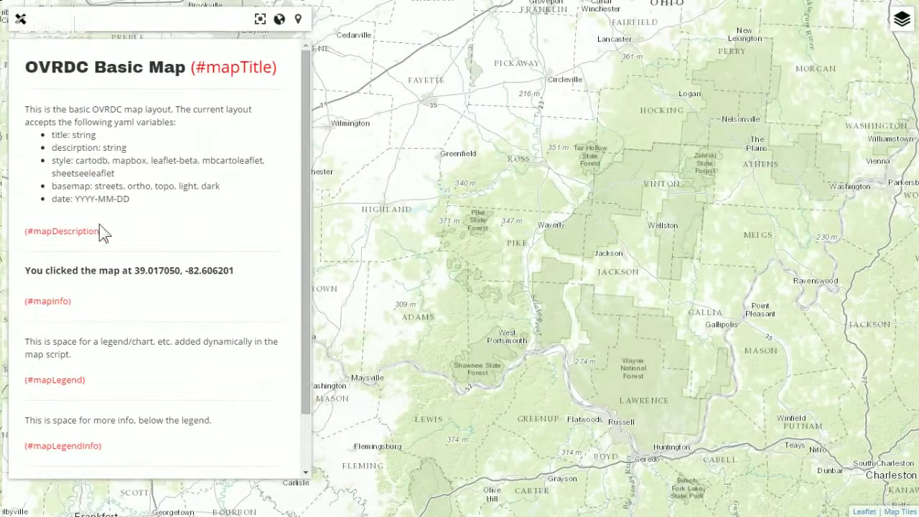
Highlight the (#mapDescription), (#mapInfo) and (#mapLegend) placeholders one after another in the map's sidebar
left_click_drag(102, 231, 24, 230)
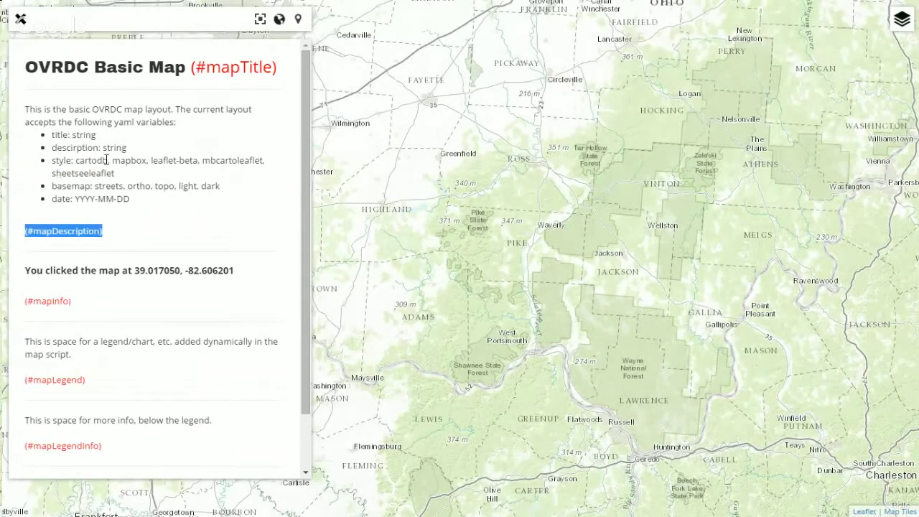
left_click_drag(71, 301, 23, 301)
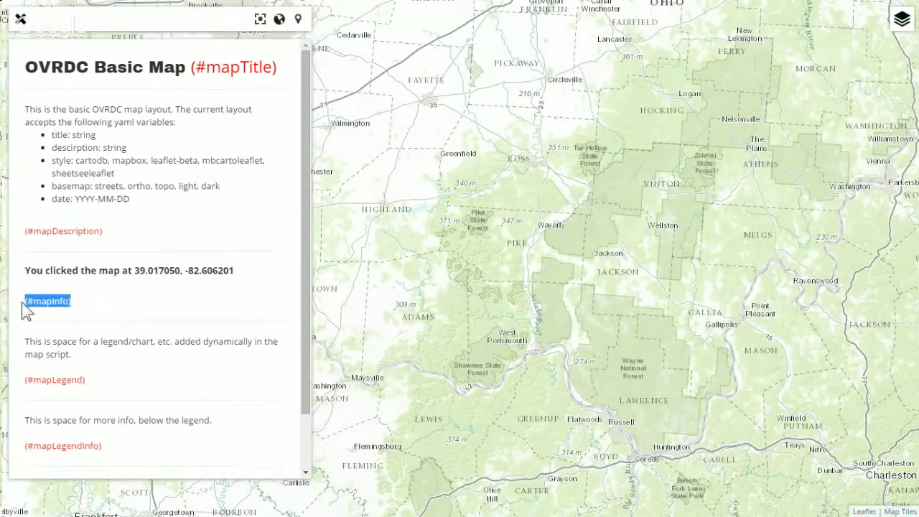
left_click_drag(85, 380, 18, 381)
Move the map southeast to West Virginia and query the coordinates of a point east of Oak Hill
left_click_drag(563, 322, 421, 173)
left_click_drag(743, 208, 555, 237)
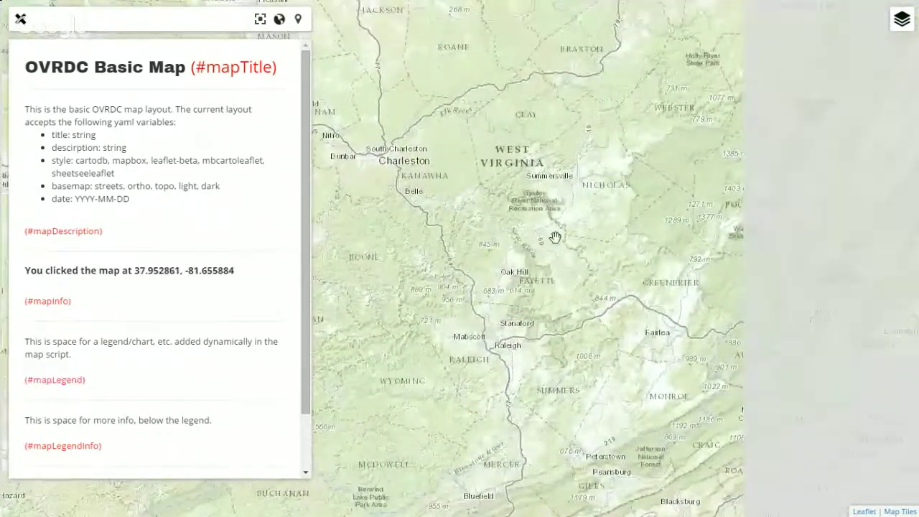
left_click(555, 237)
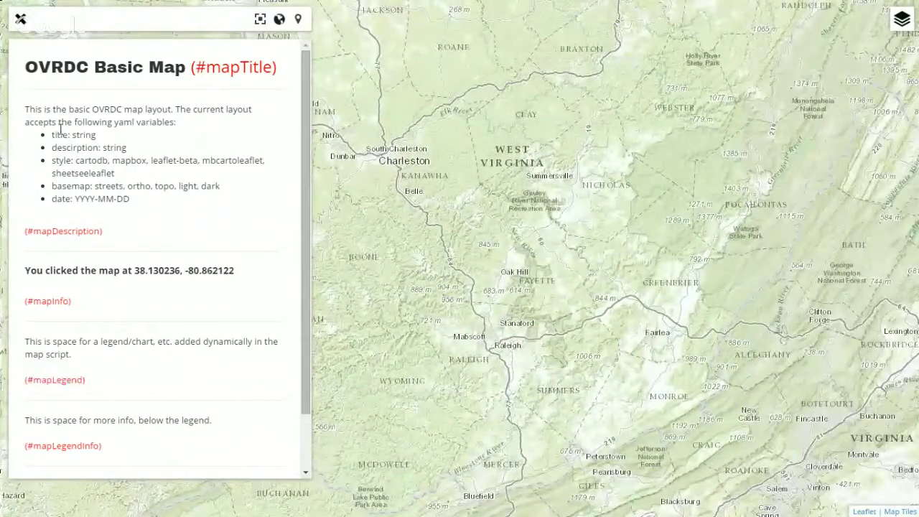
Collapse and reopen the map's sidebar, then exit full screen and view the end of the sidebar on the slide
left_click(20, 18)
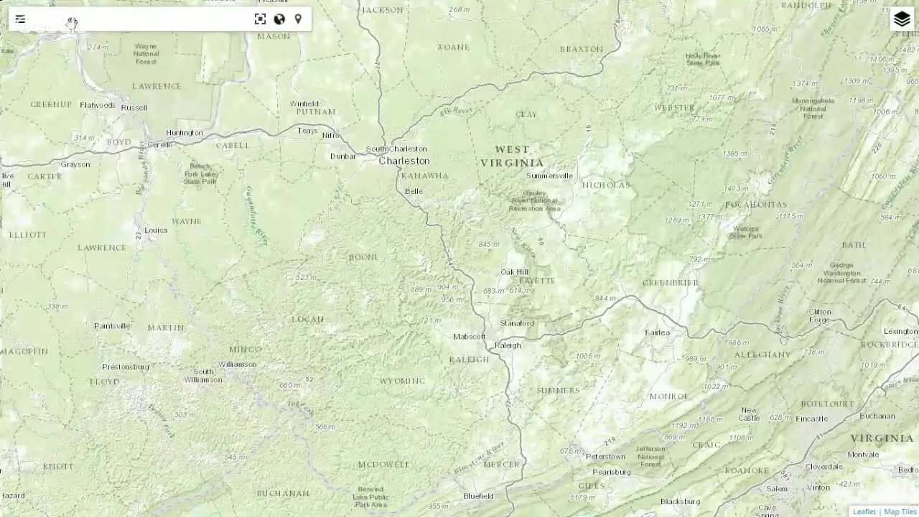
left_click(22, 22)
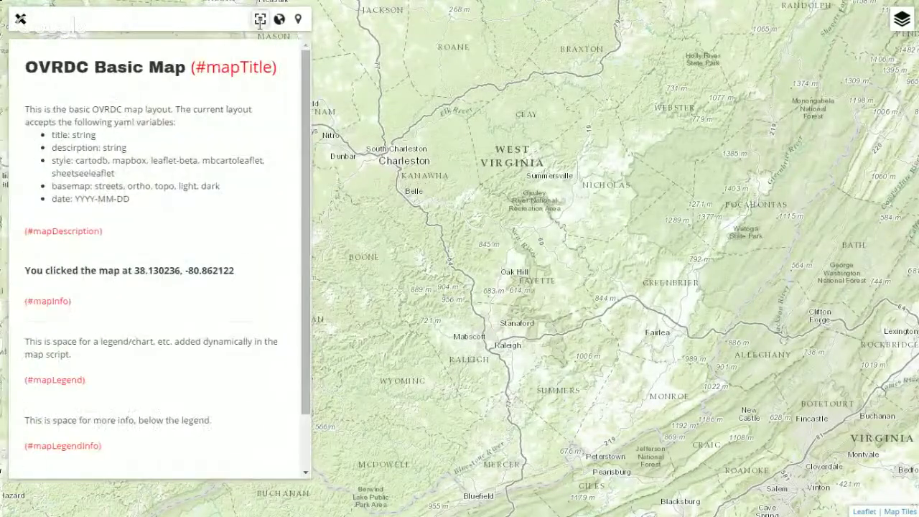
left_click(260, 20)
scroll(471, 287, "down", 2)
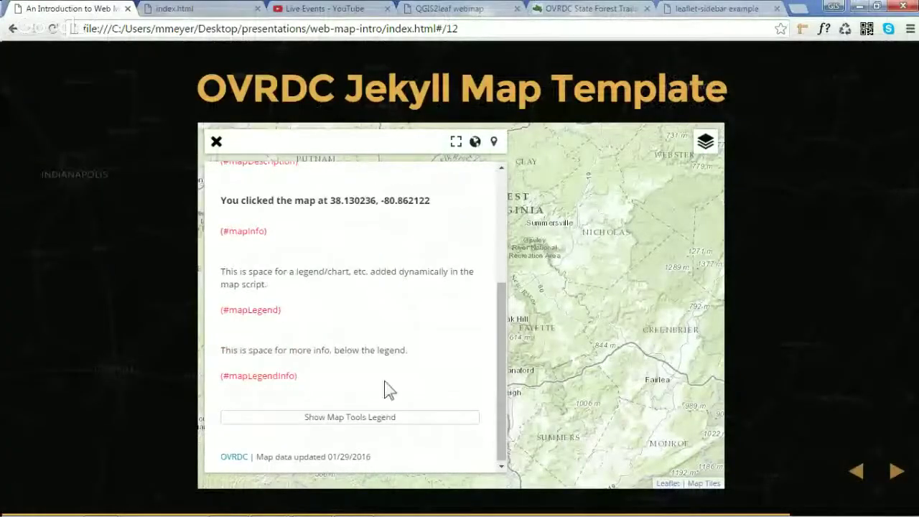